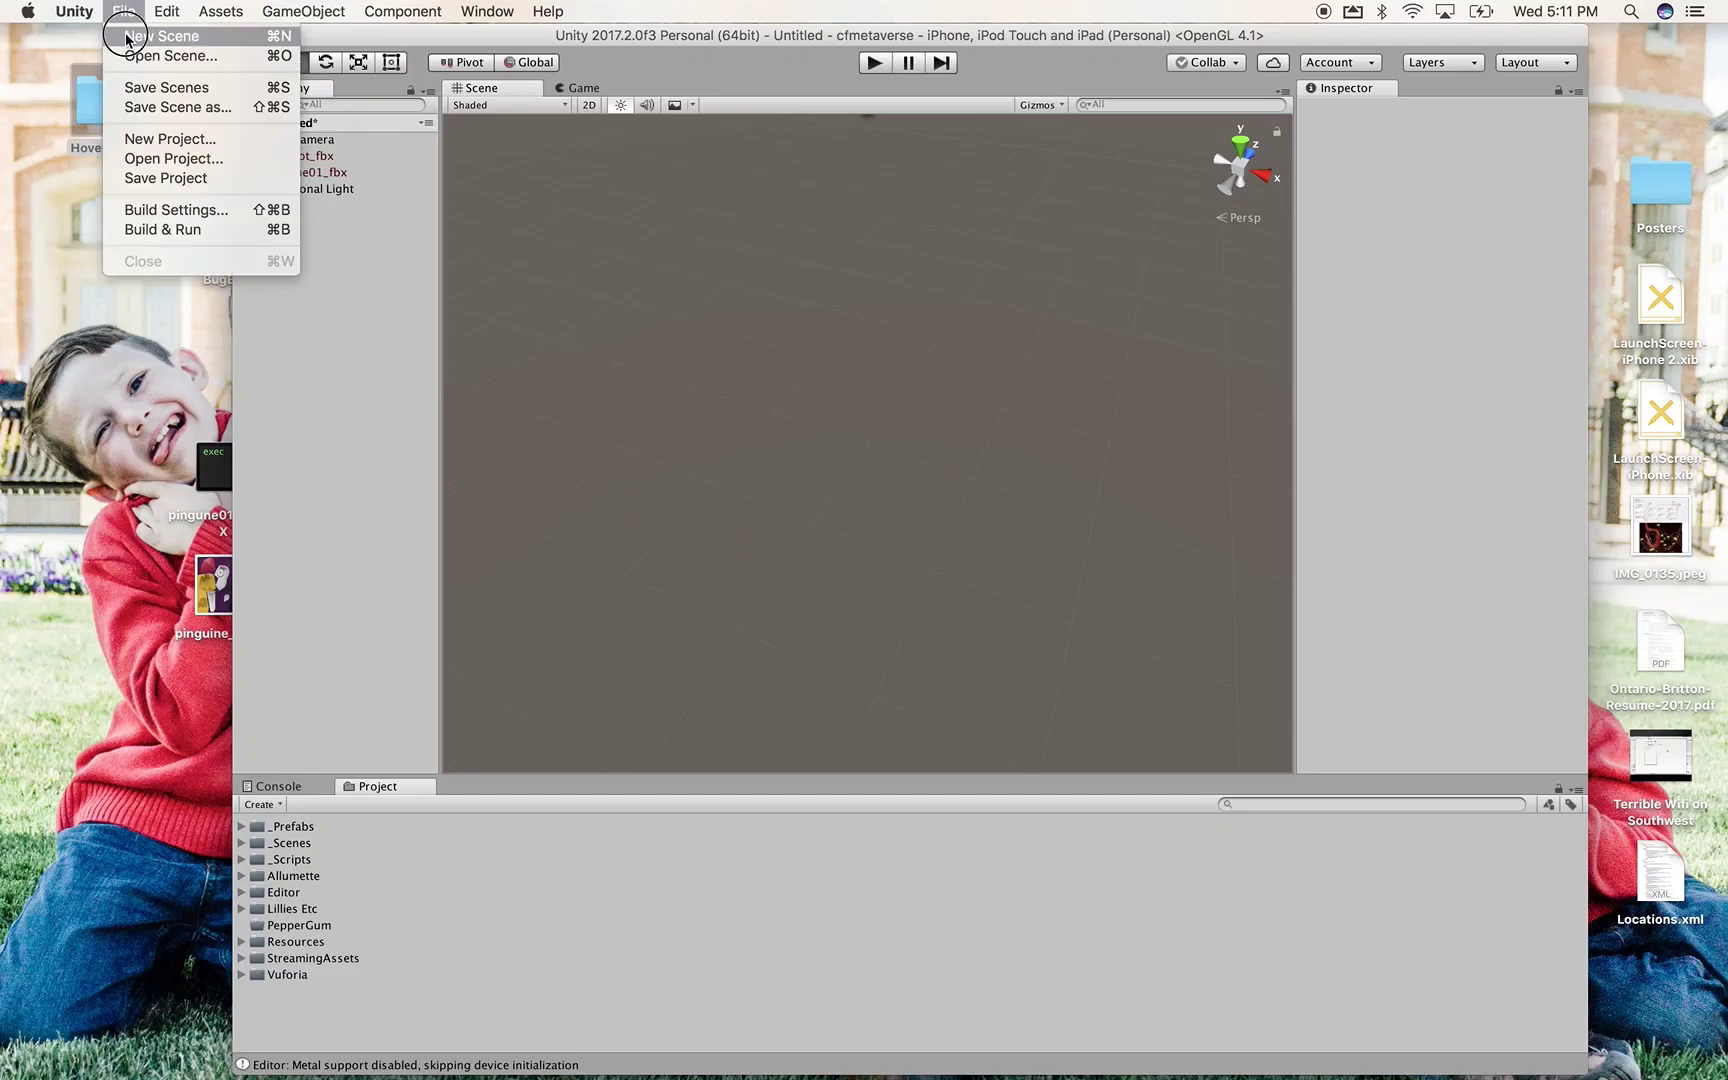
Start a new scene without saving the bug-bot and pinguine one, and select the PepperGum folder
left_click(126, 32)
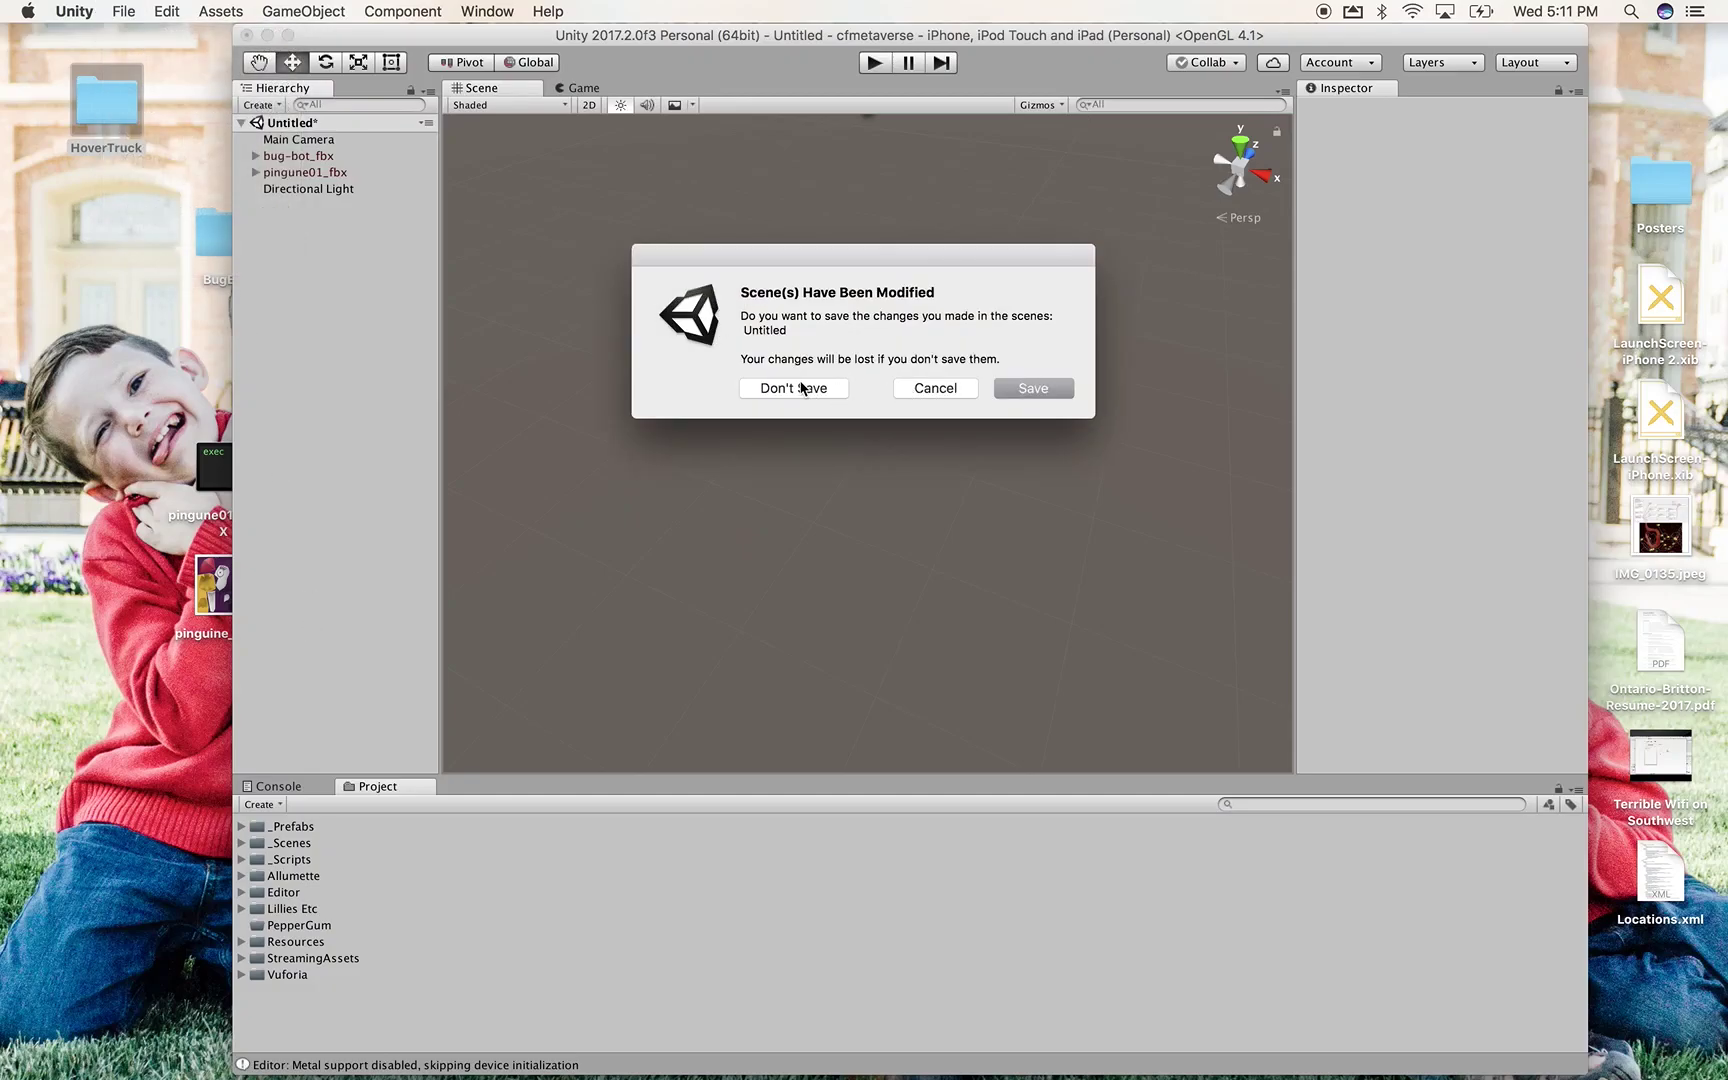
left_click(806, 388)
left_click_drag(794, 451, 871, 340, "alt")
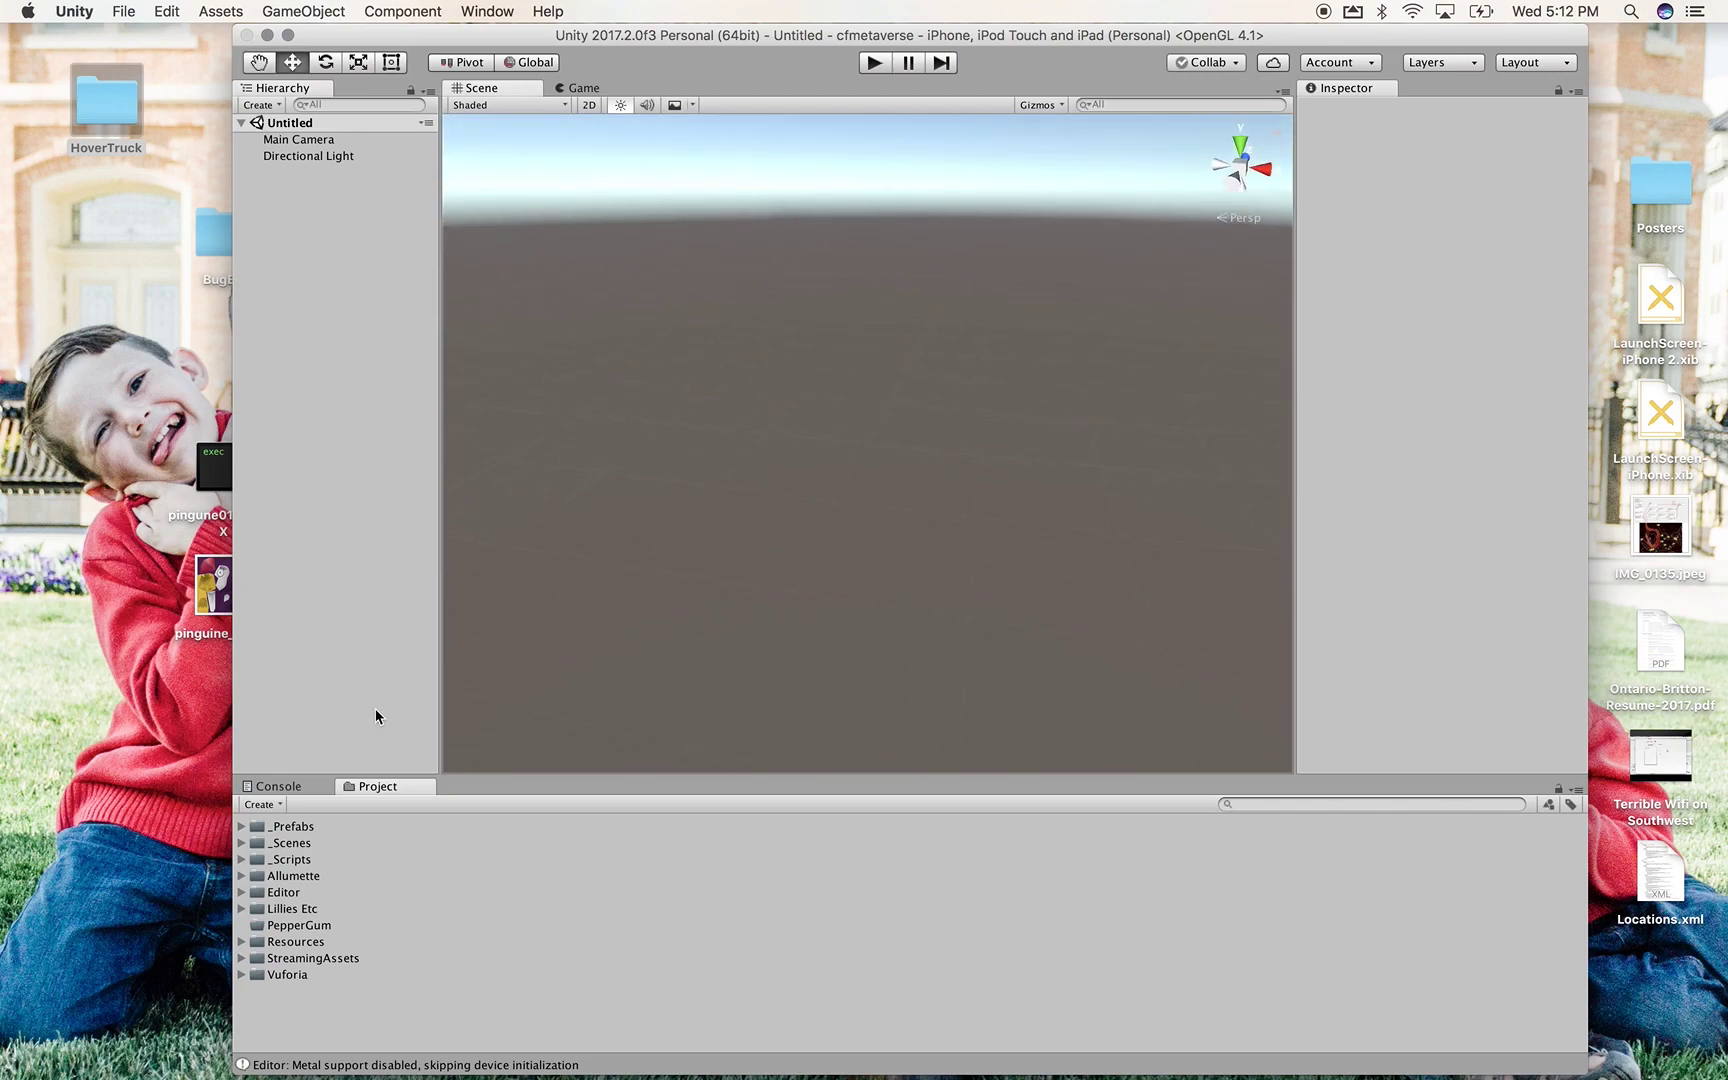
left_click(309, 926)
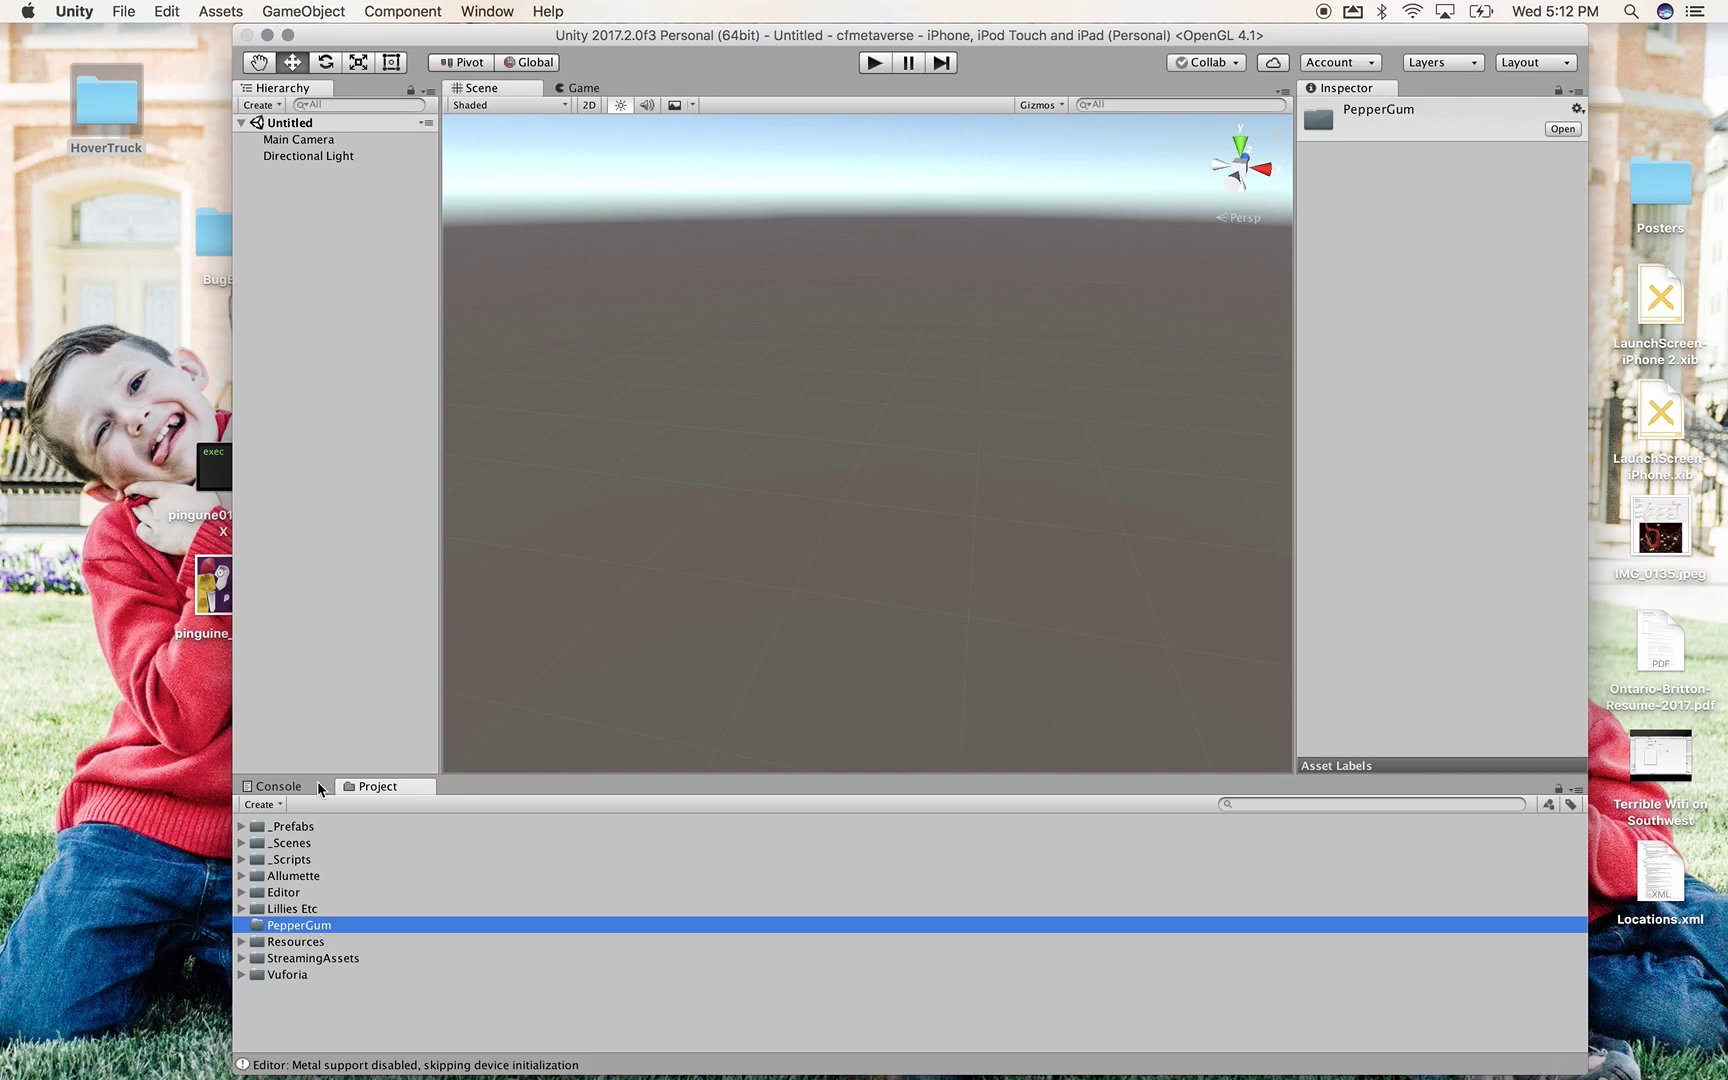
left_click(149, 470)
Copy the two pinguine files from the desktop into the PepperGum folder
left_click_drag(149, 470, 140, 684)
left_click_drag(213, 462, 768, 490)
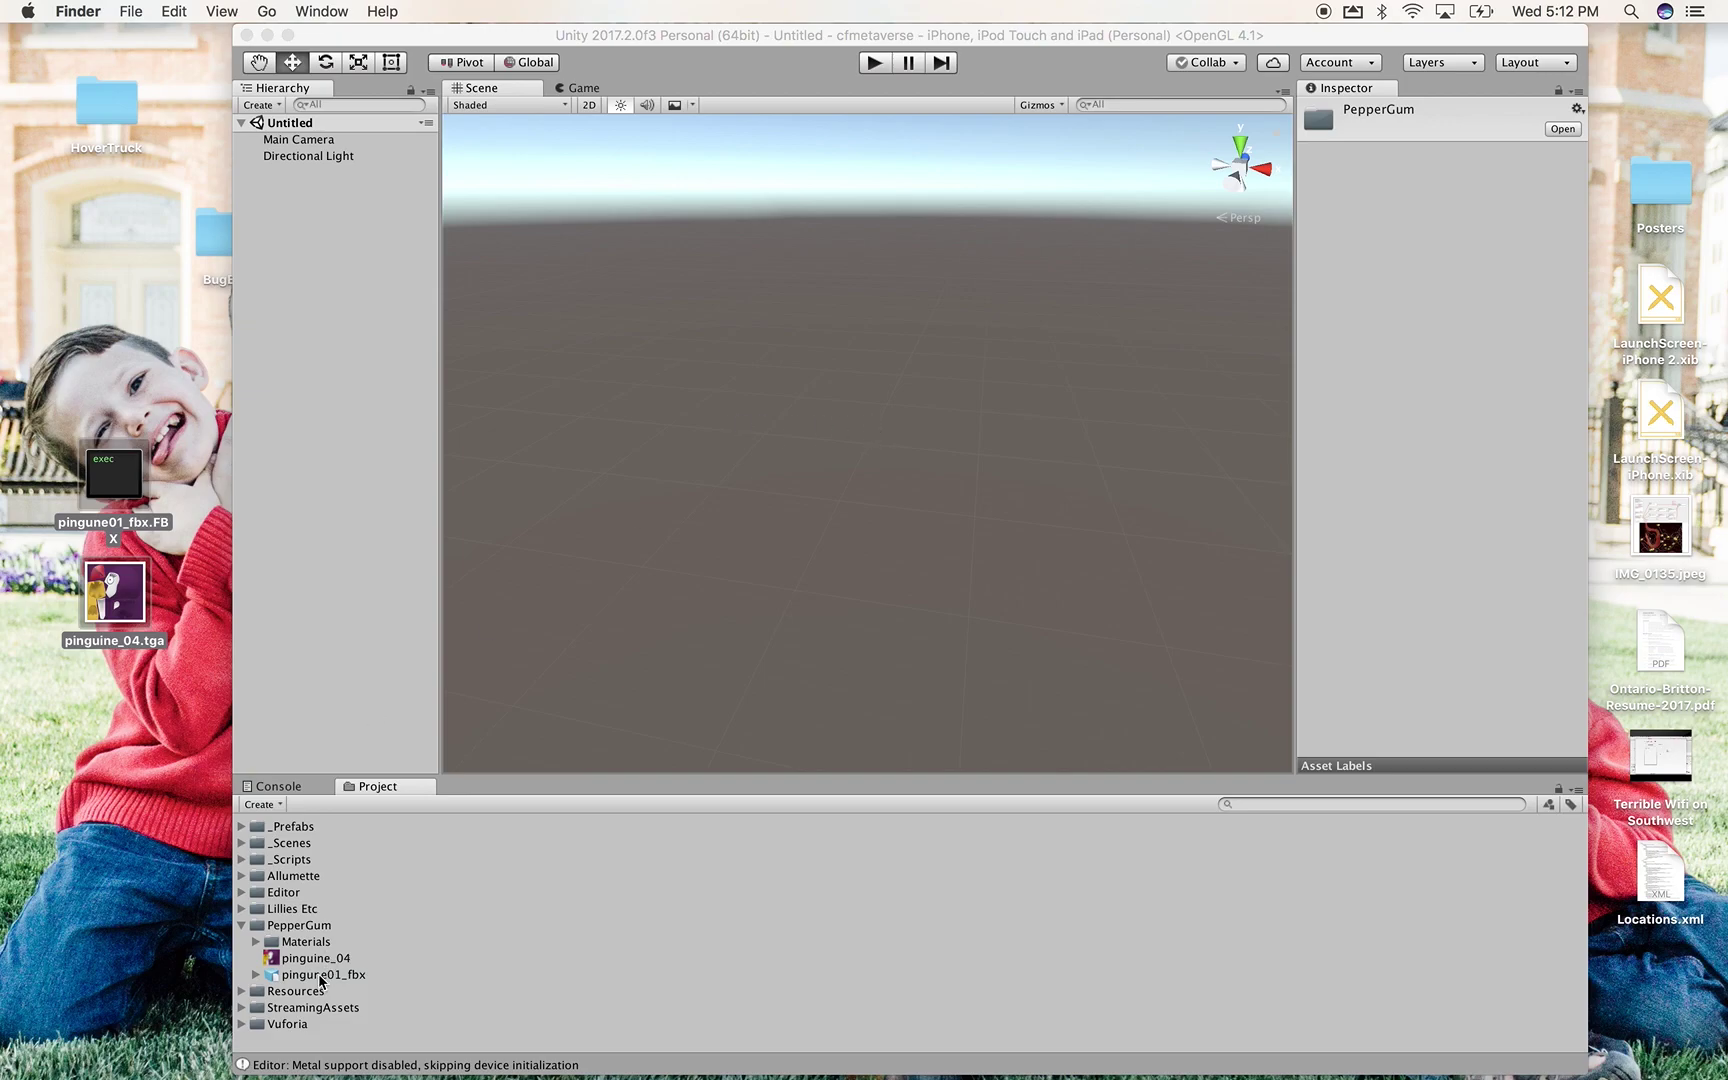
mouse_move(316, 978)
left_mouse_down()
mouse_move(976, 413)
mouse_move(305, 962)
mouse_move(300, 978)
mouse_move(330, 980)
left_mouse_up()
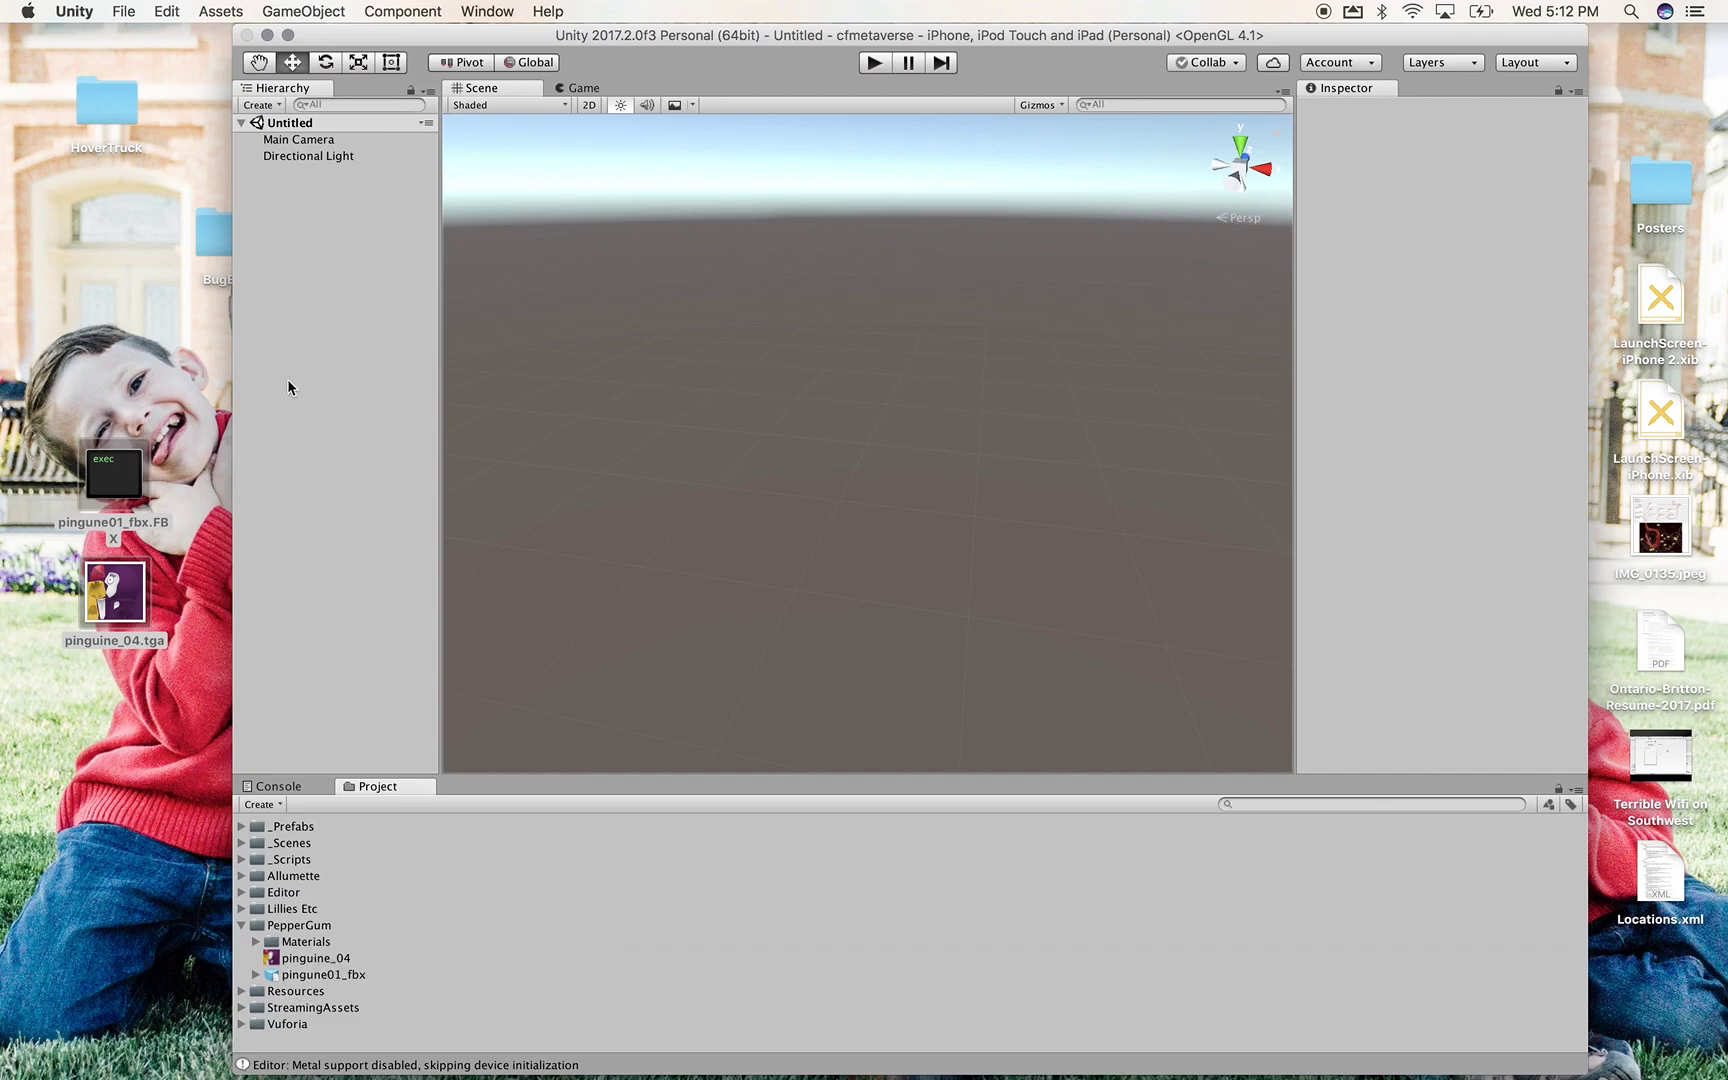
Import truck-hover.3DS and truck.jpg from the HoverTruck folder into PepperGum
double_click(118, 112)
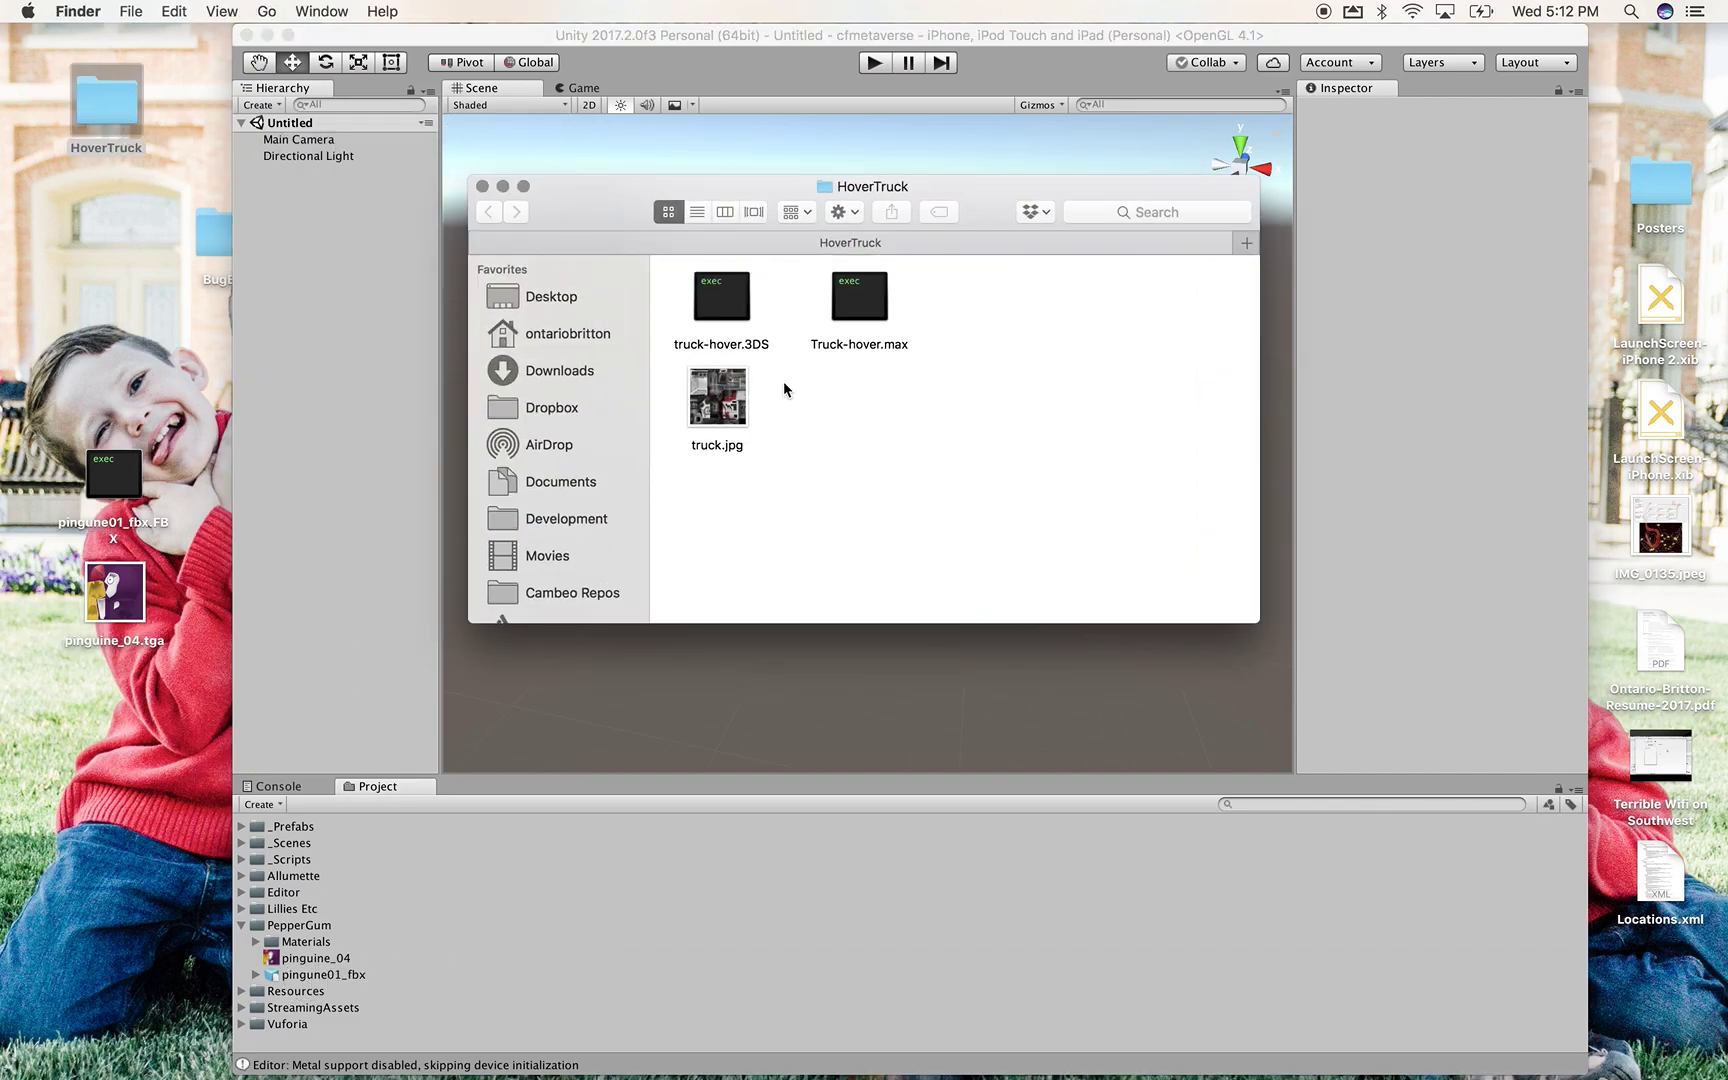
left_click_drag(726, 553, 372, 958)
left_click(735, 300)
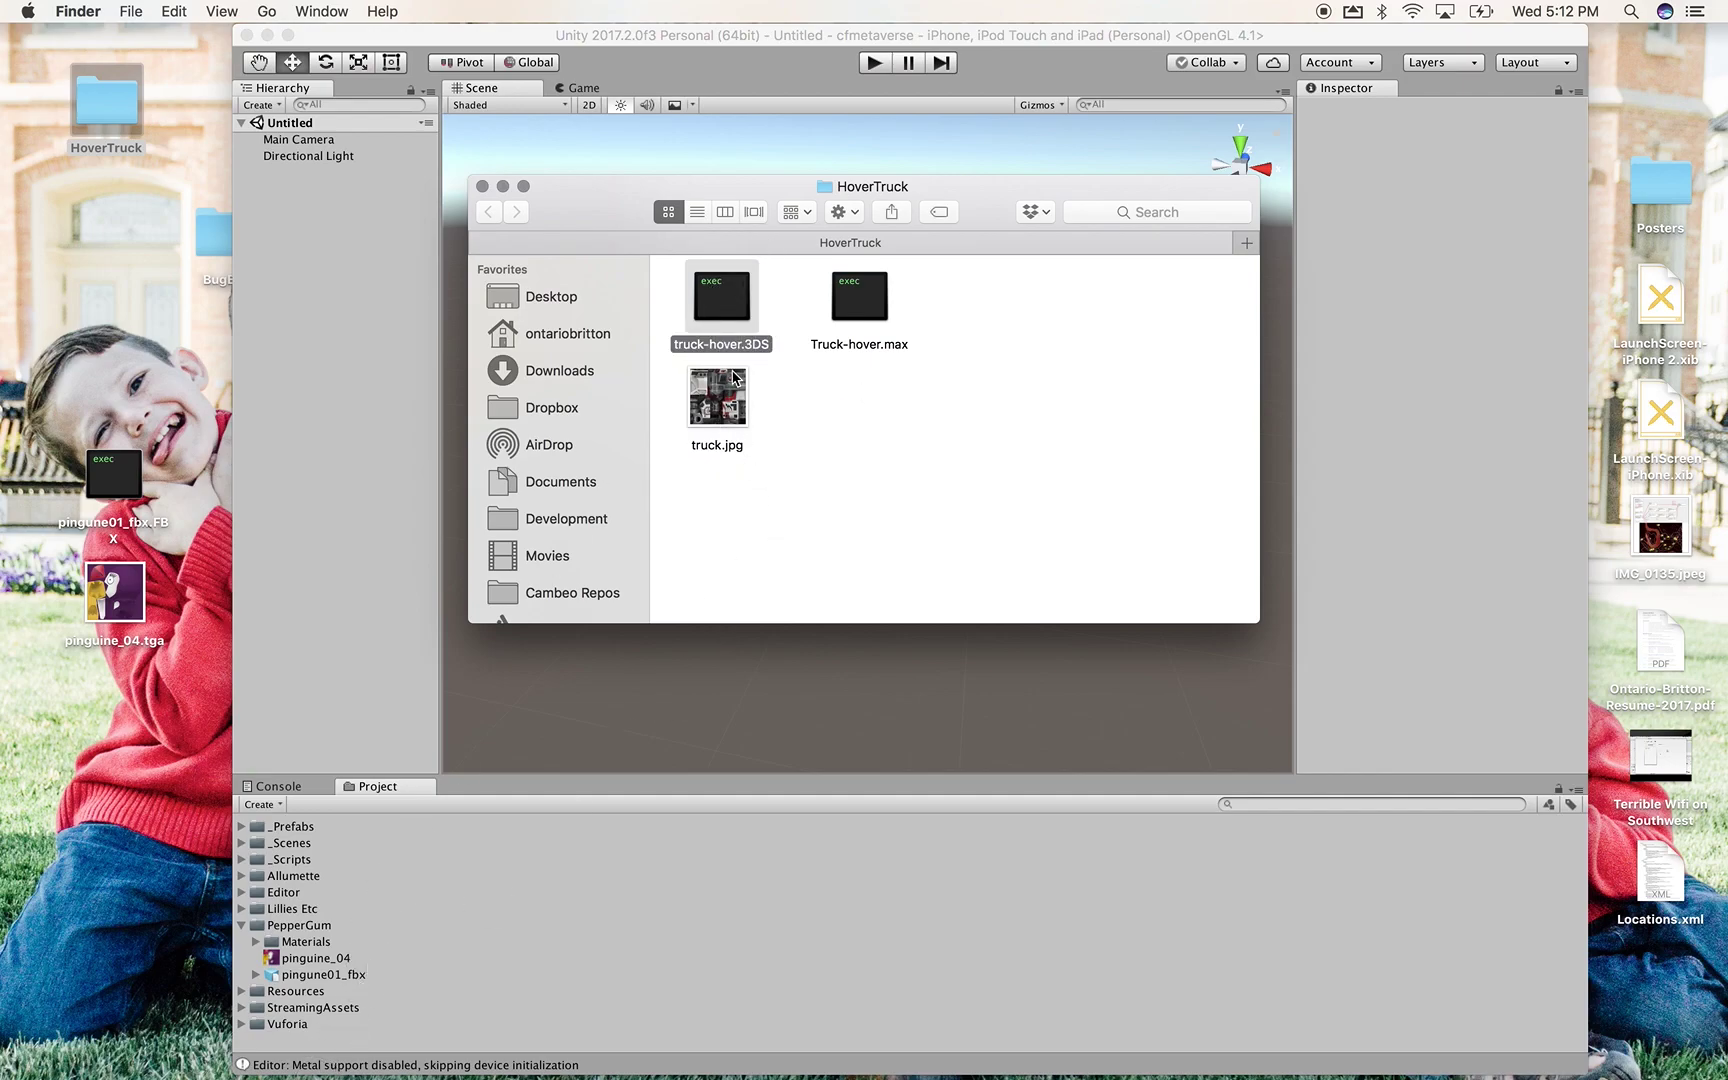
left_click_drag(750, 302, 347, 933)
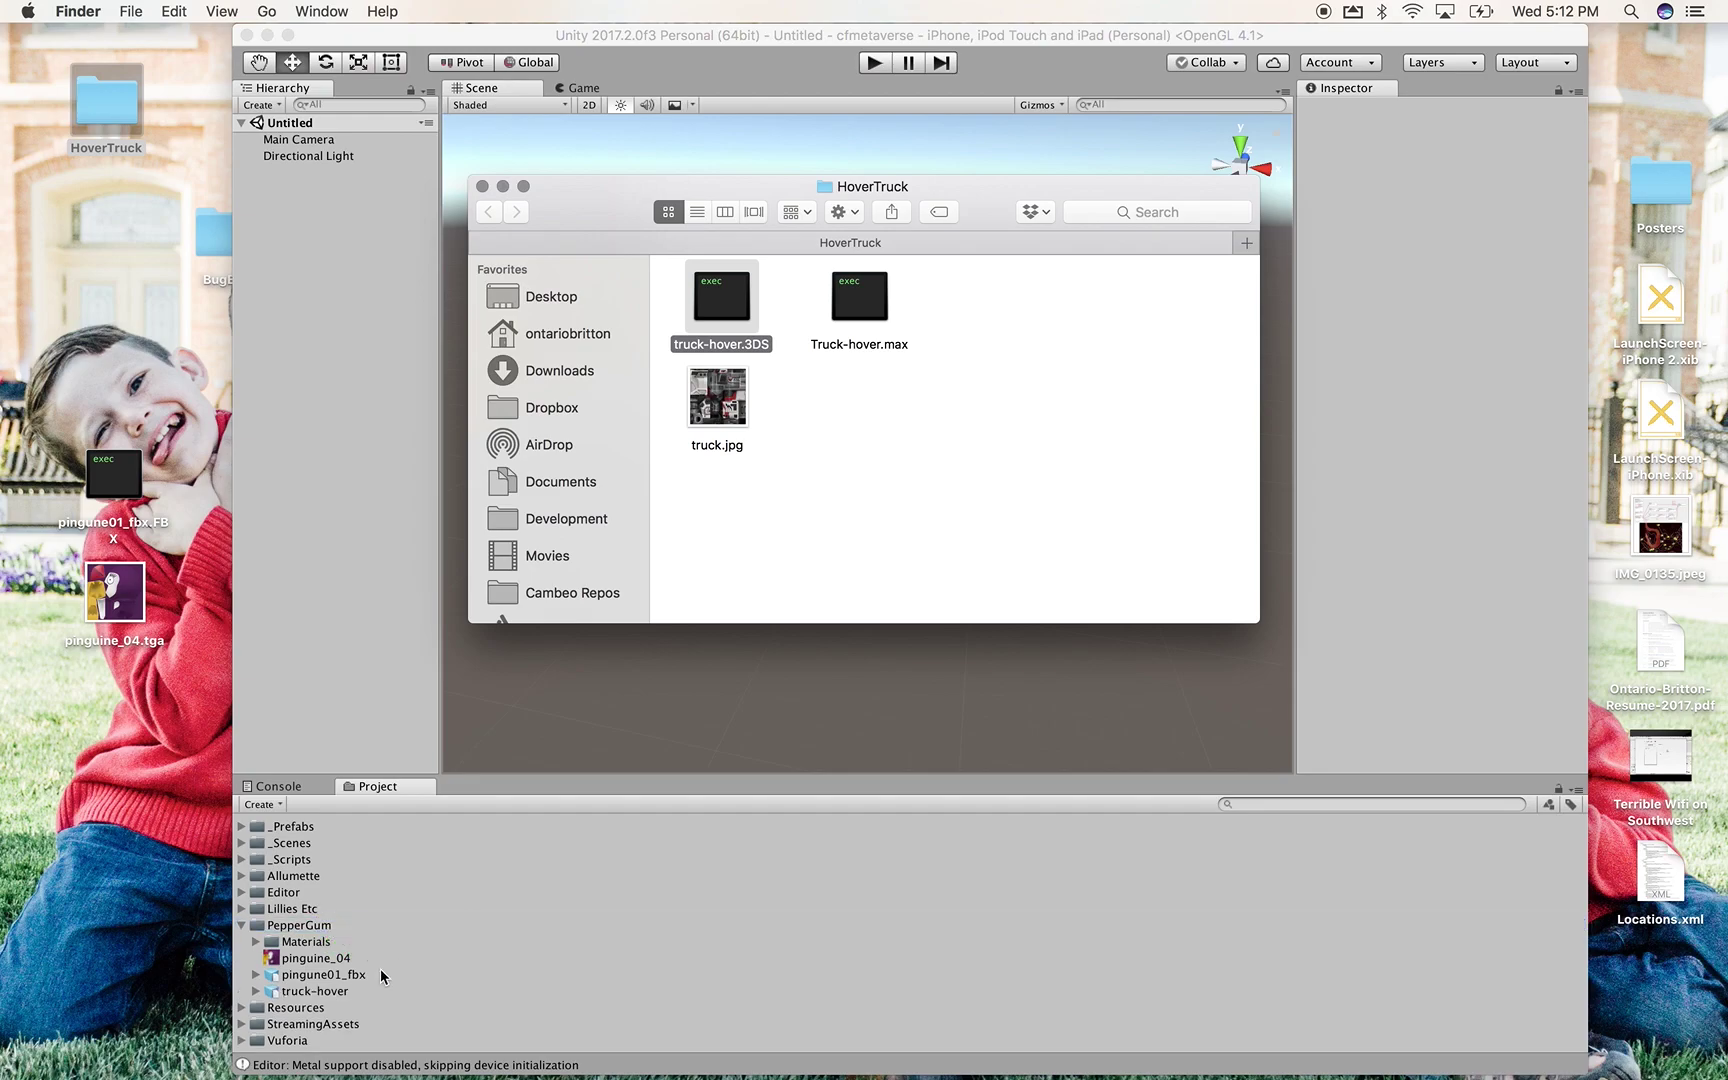
left_click_drag(735, 410, 571, 211)
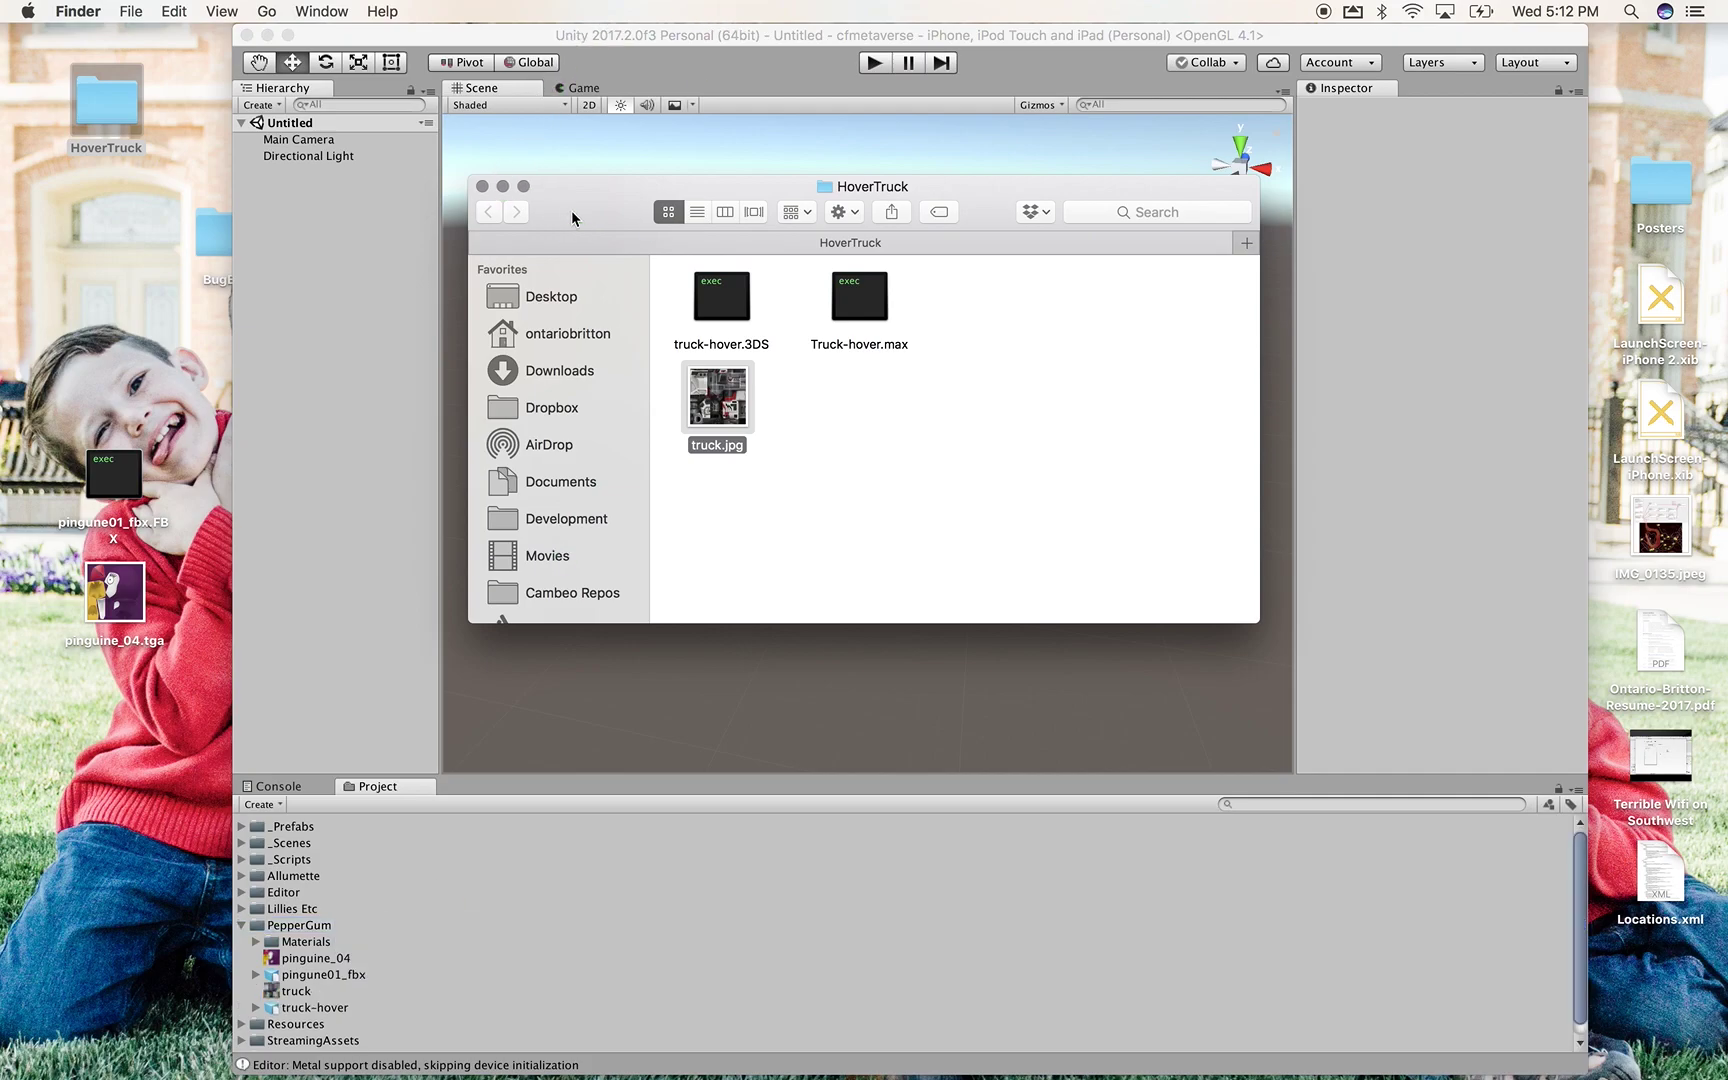
left_click(482, 186)
Import both bug-bot files from the BugBot folder into PepperGum
left_click_drag(197, 225, 80, 230)
double_click(76, 230)
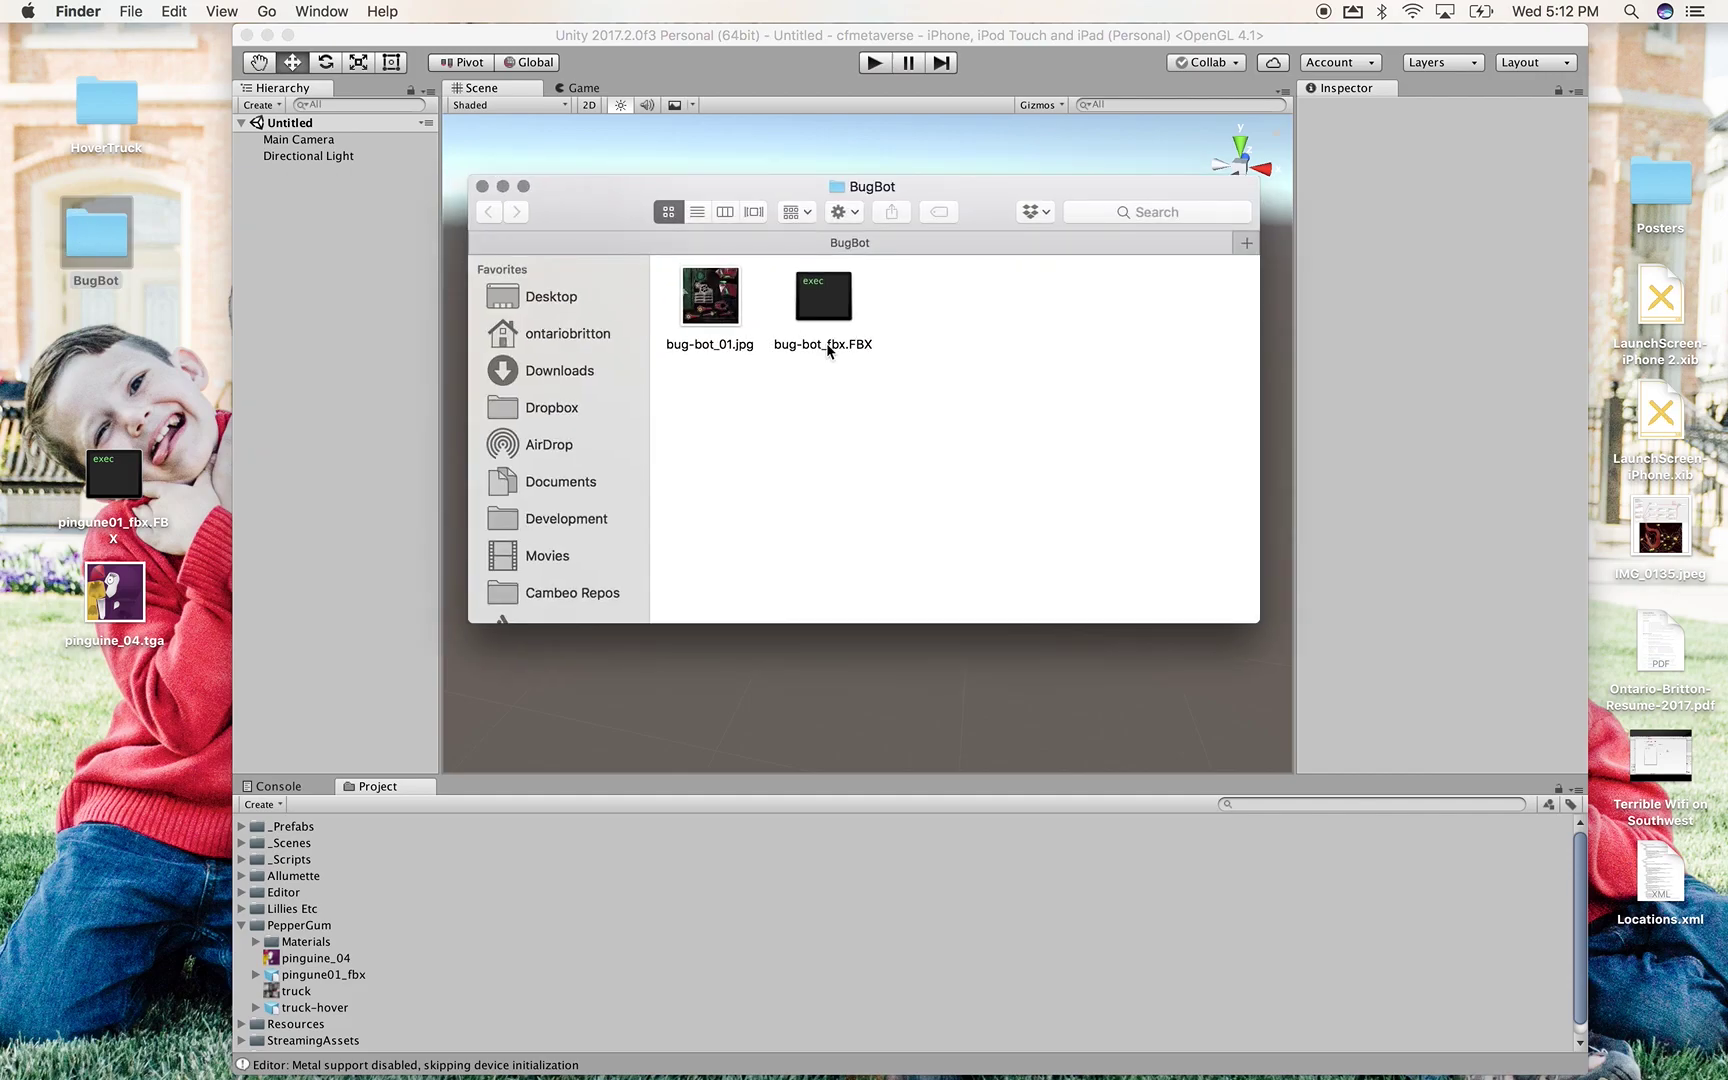
left_click_drag(840, 427, 335, 935)
left_click_drag(519, 166, 471, 1000)
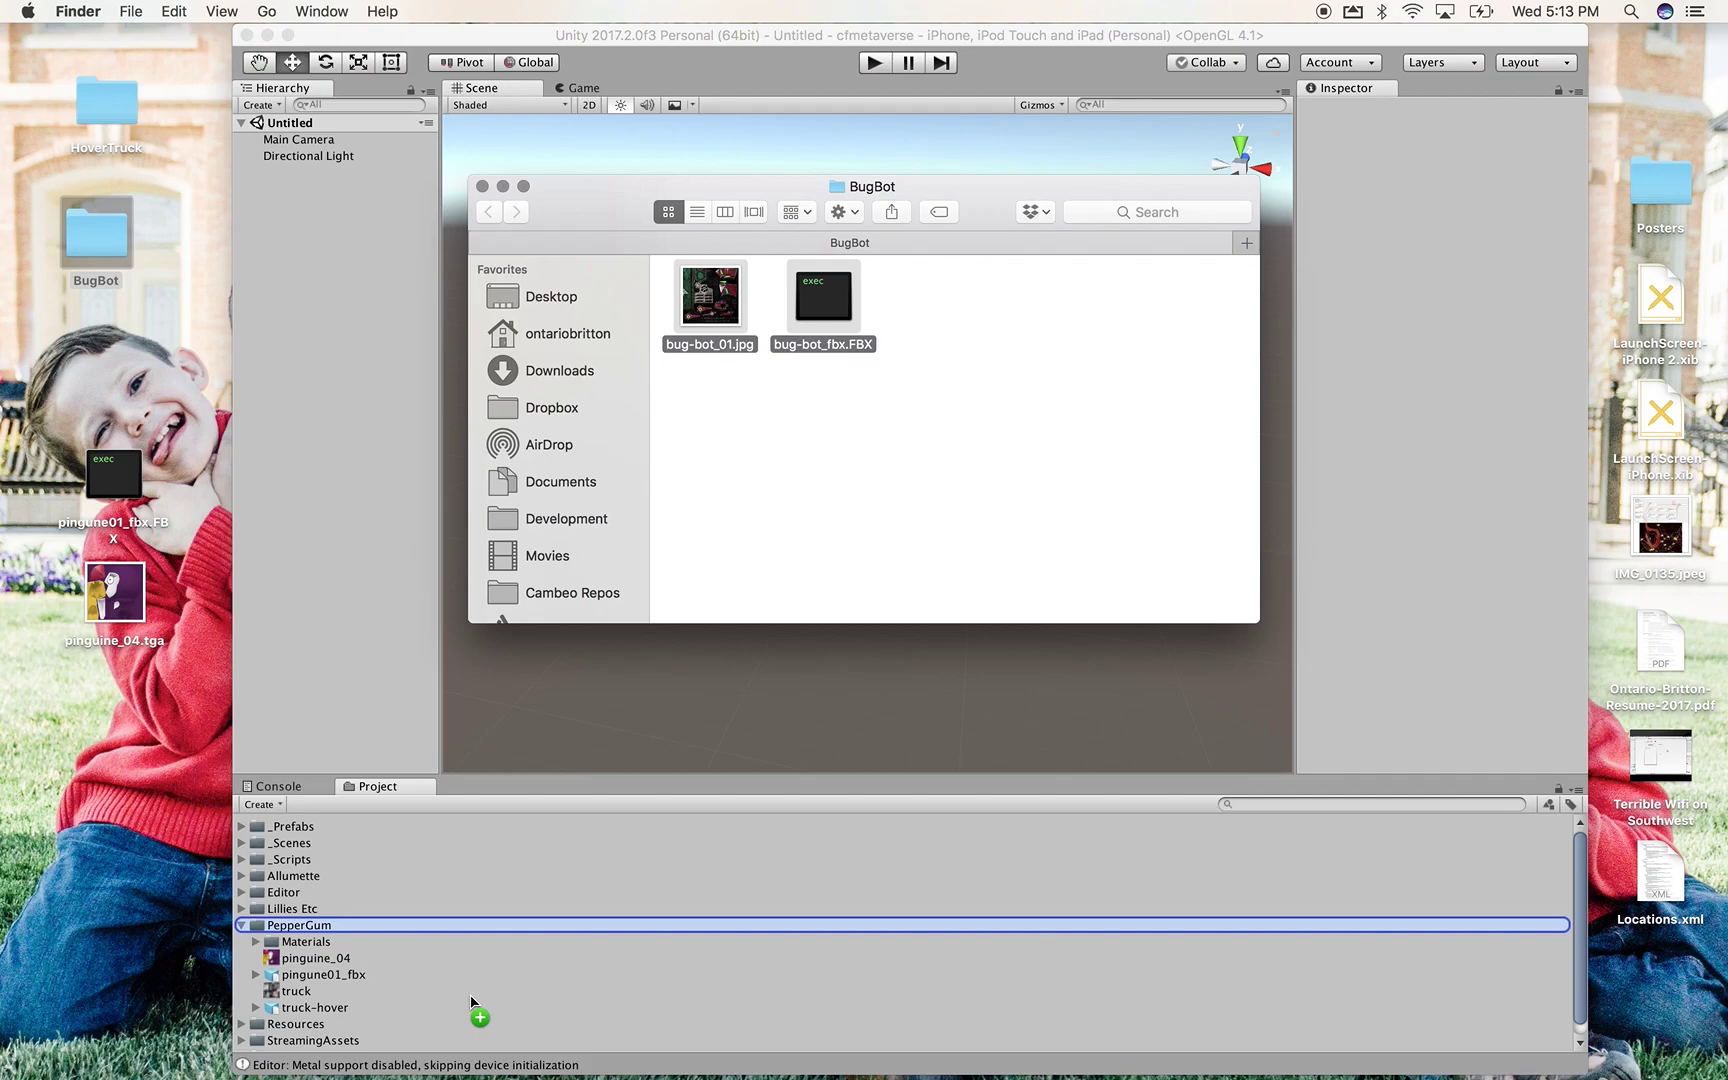
left_click_drag(471, 1000, 472, 1003)
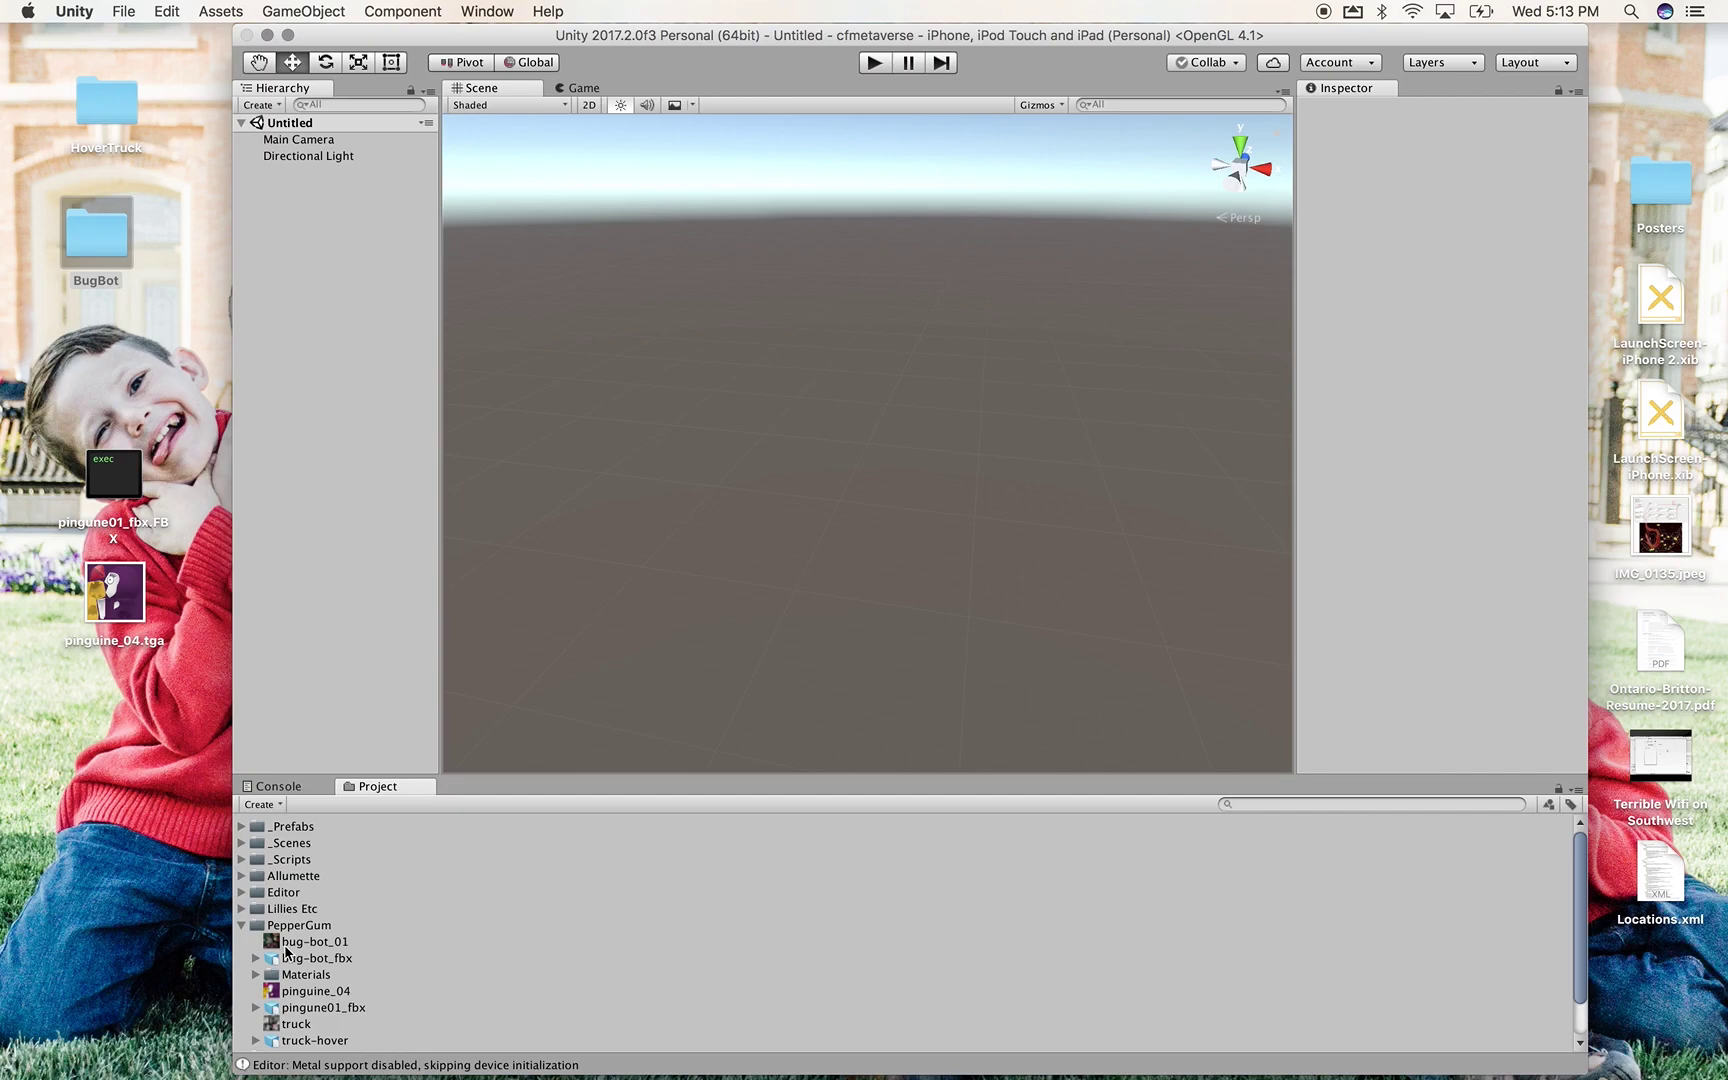
left_click(243, 926)
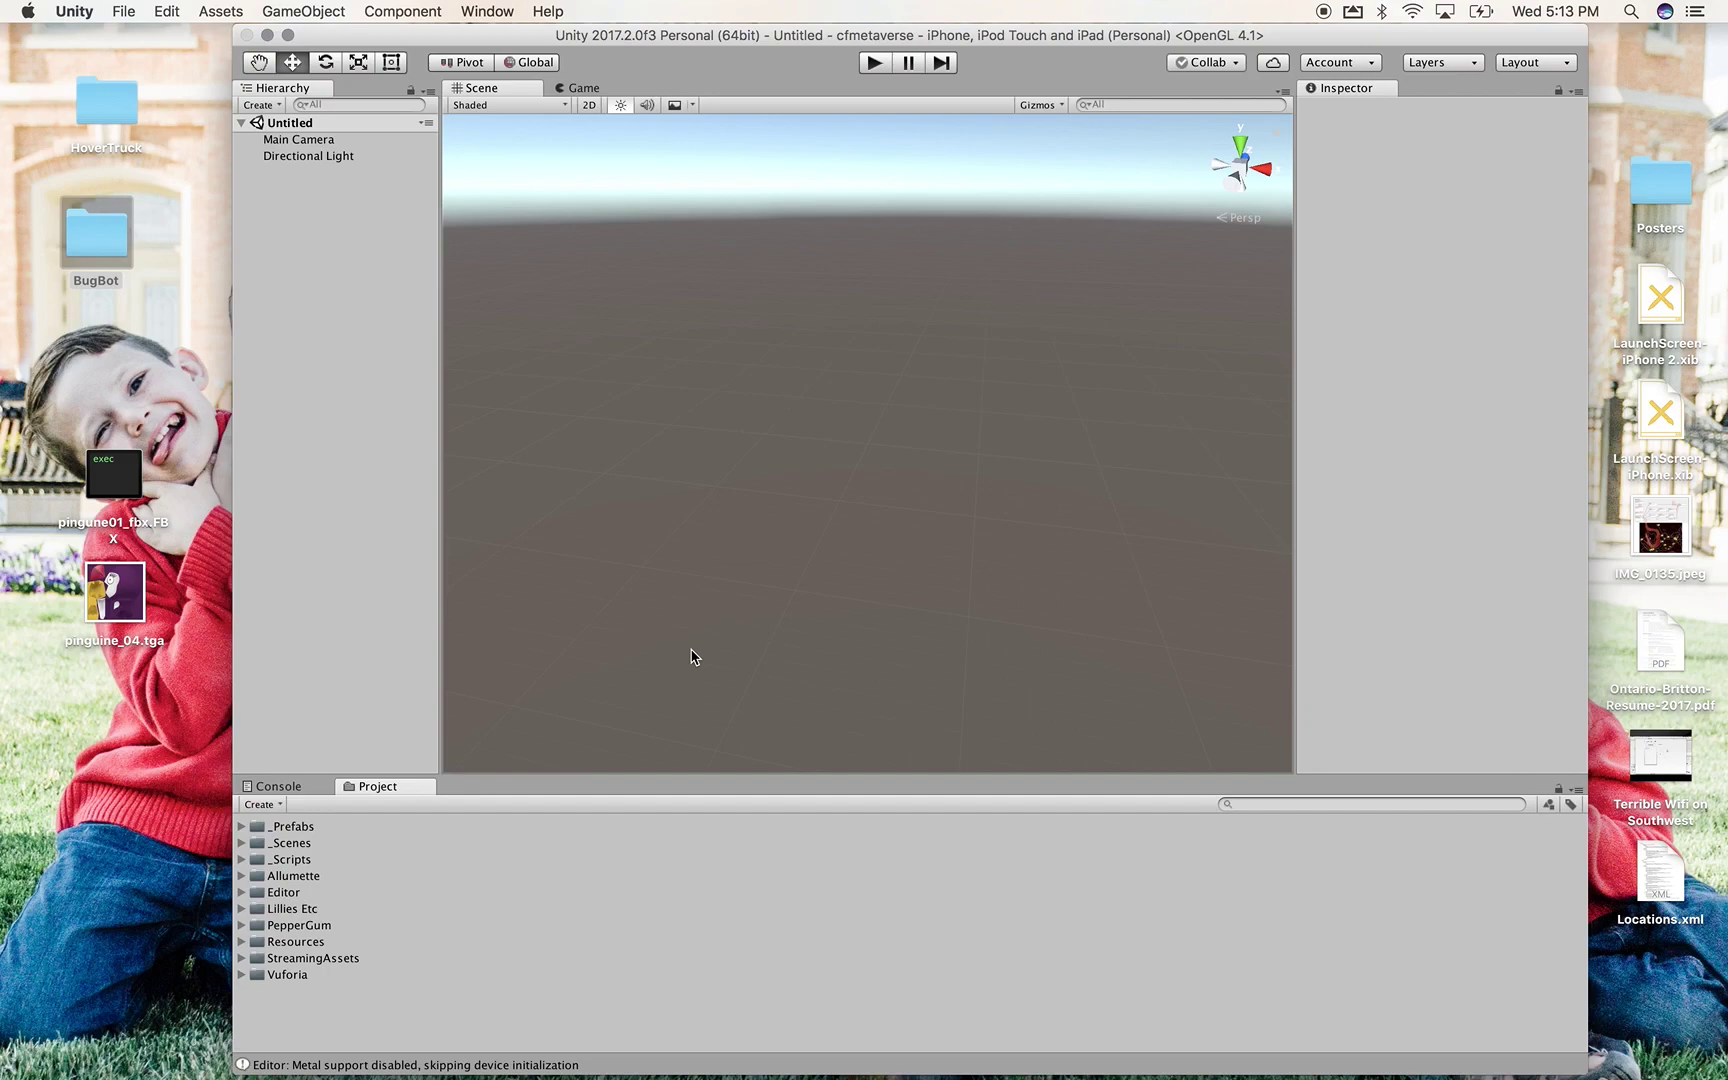
Drag bug-bot_fbx from PepperGum into the scene and reset its position to 0, 0, 0
left_click(243, 925)
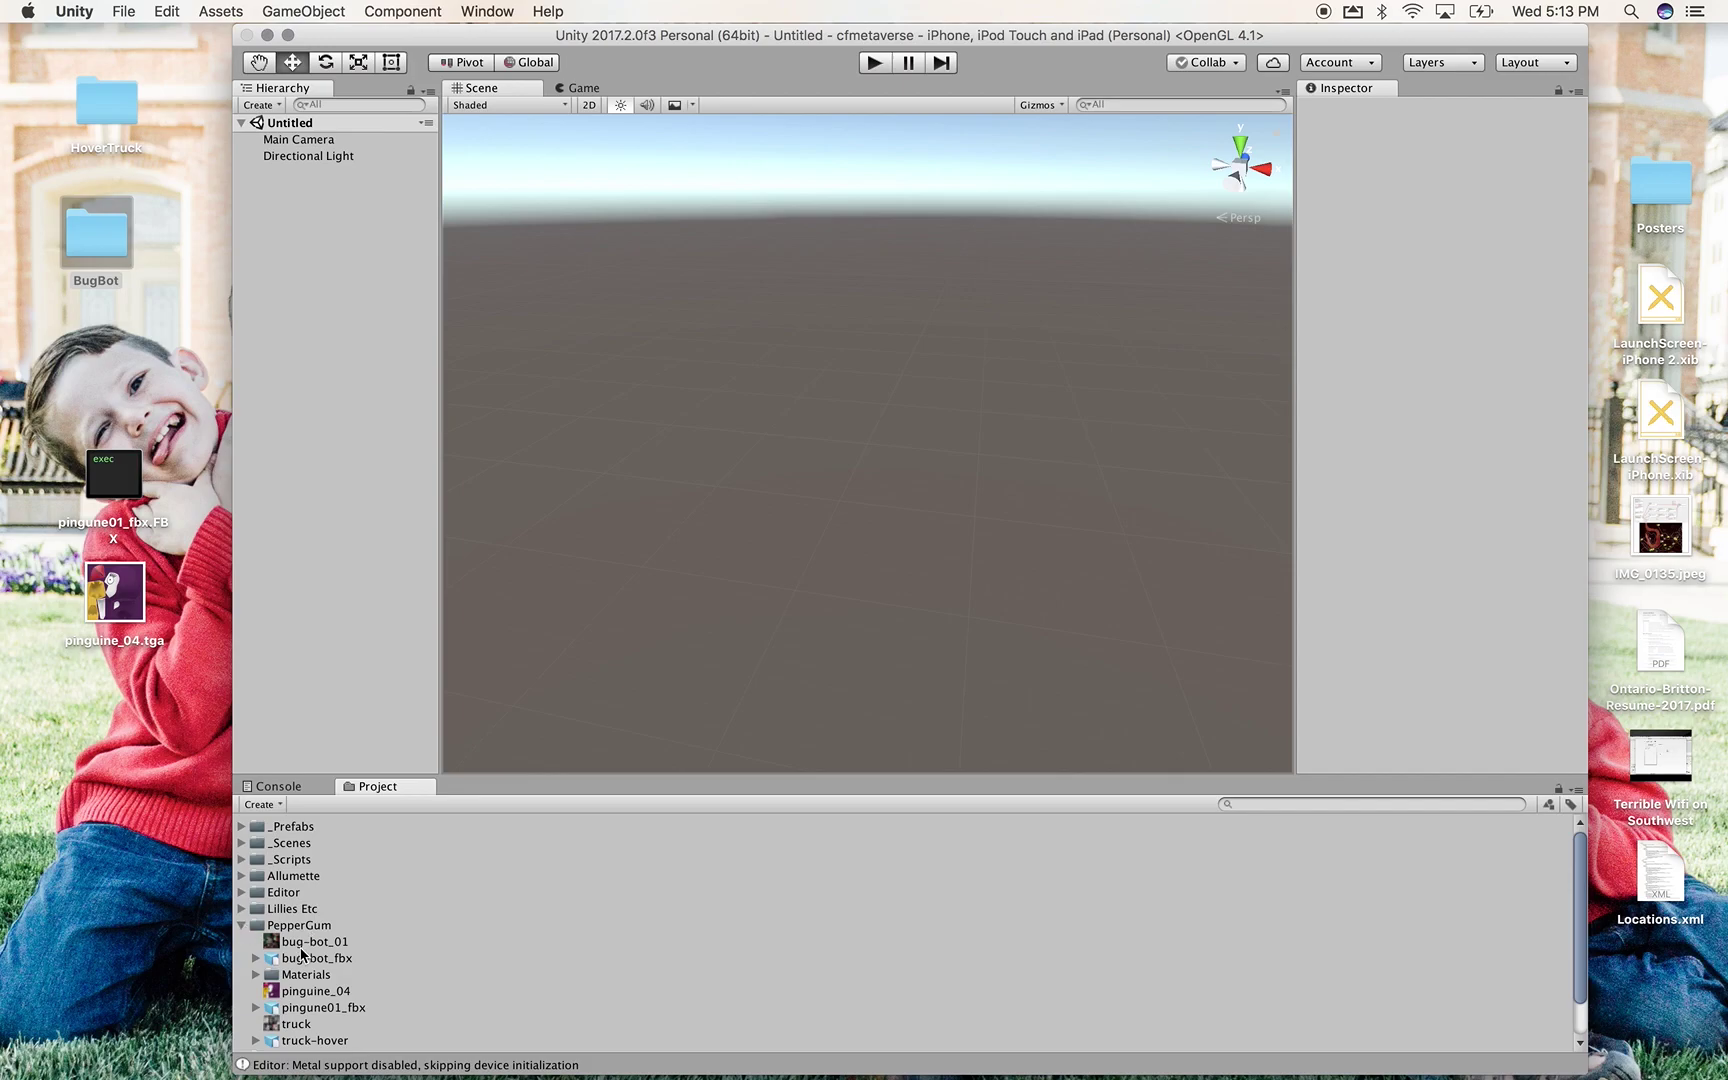
left_click_drag(296, 963, 876, 445)
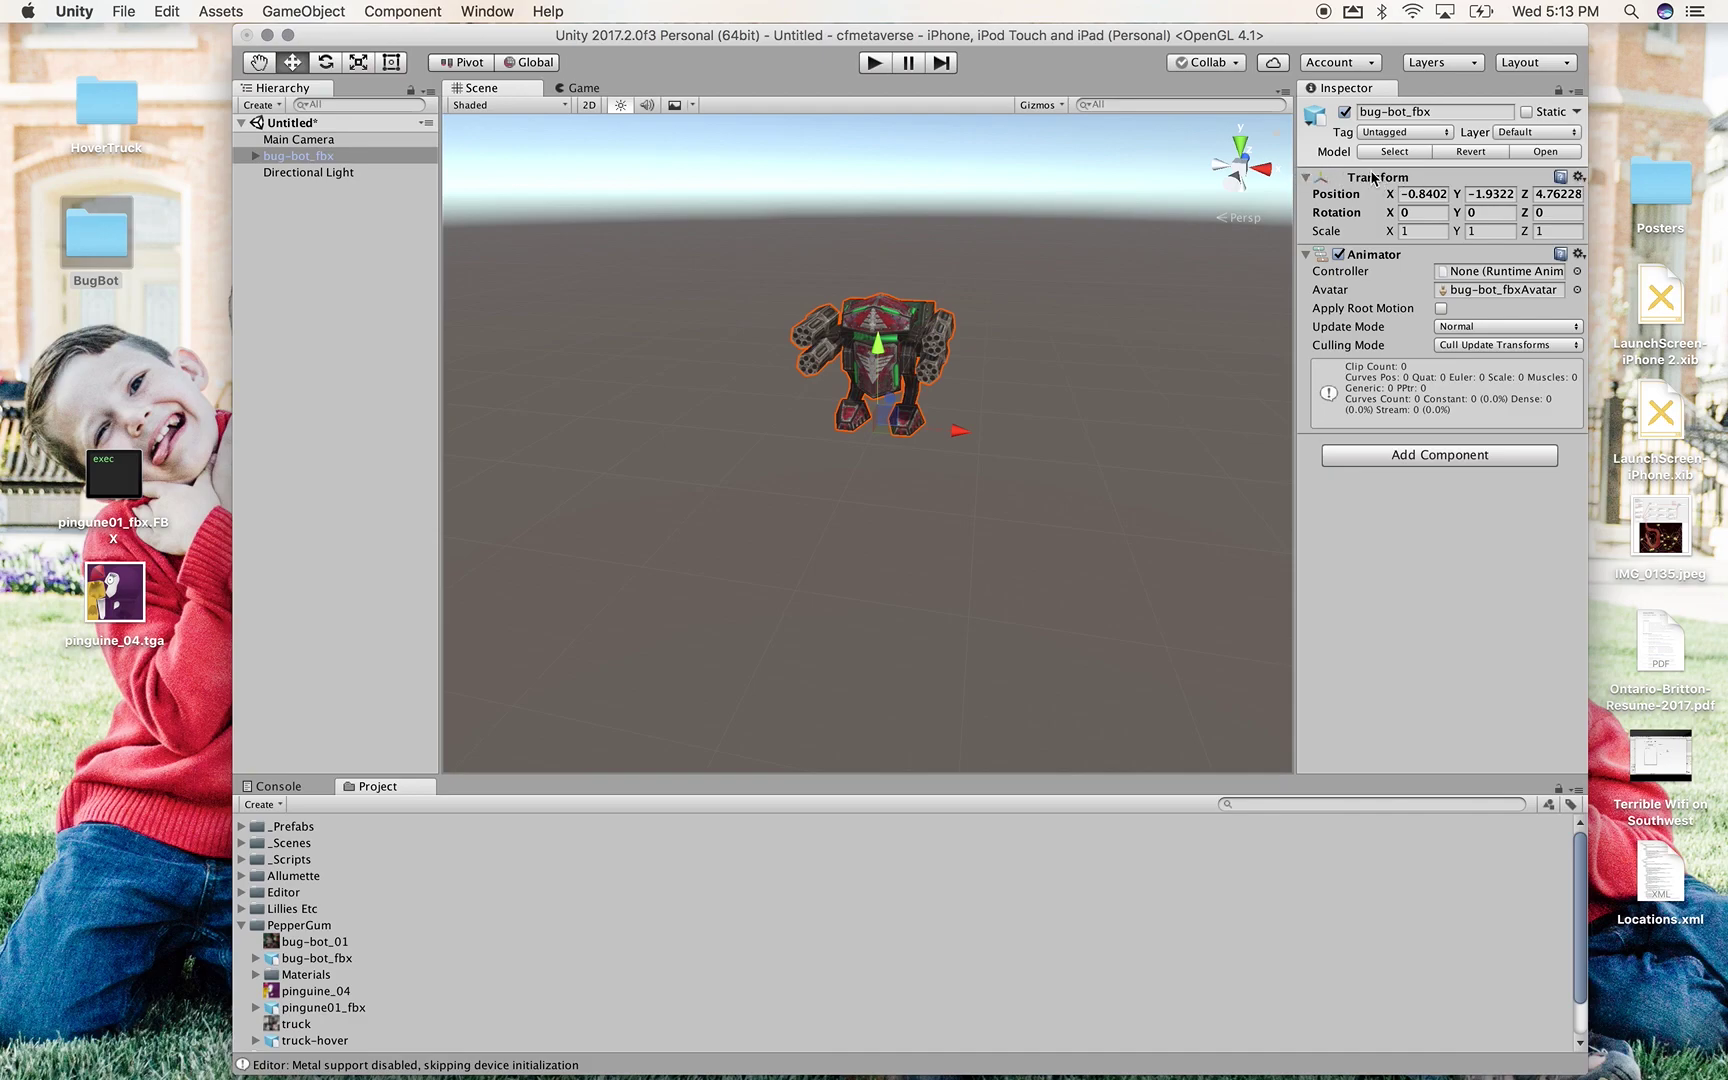
left_click(1579, 176)
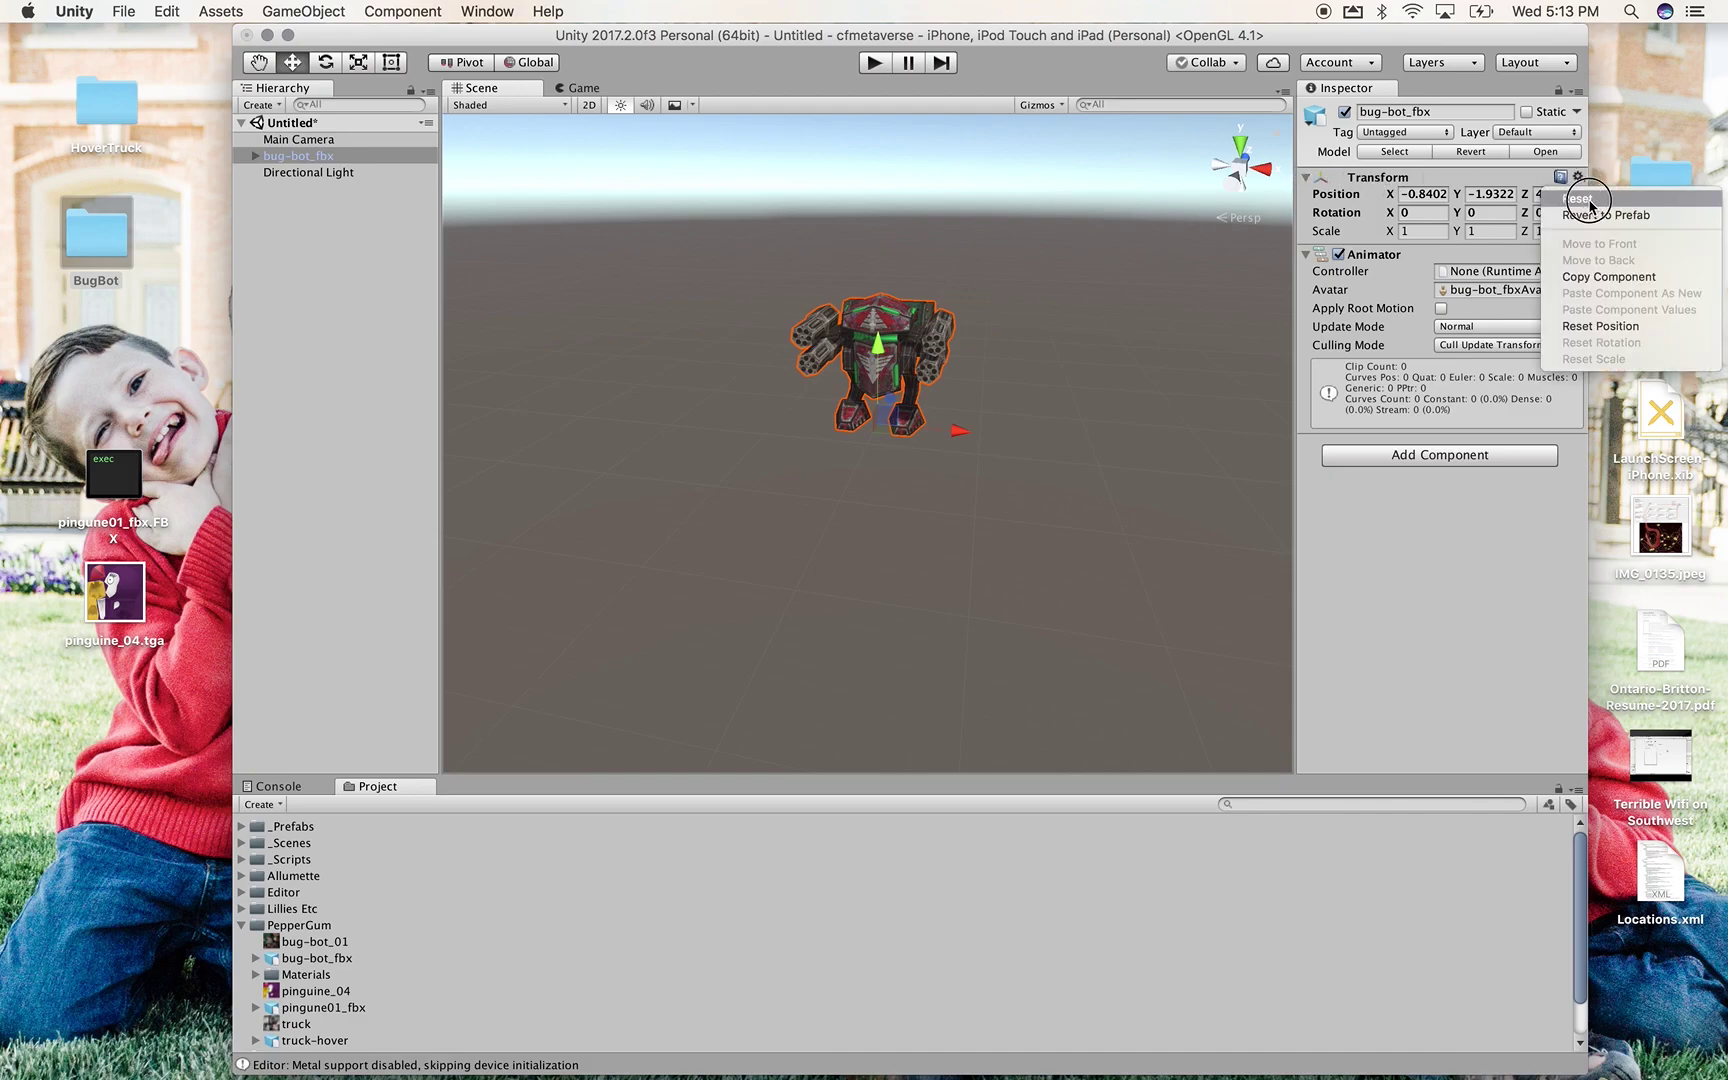
left_click(1578, 176)
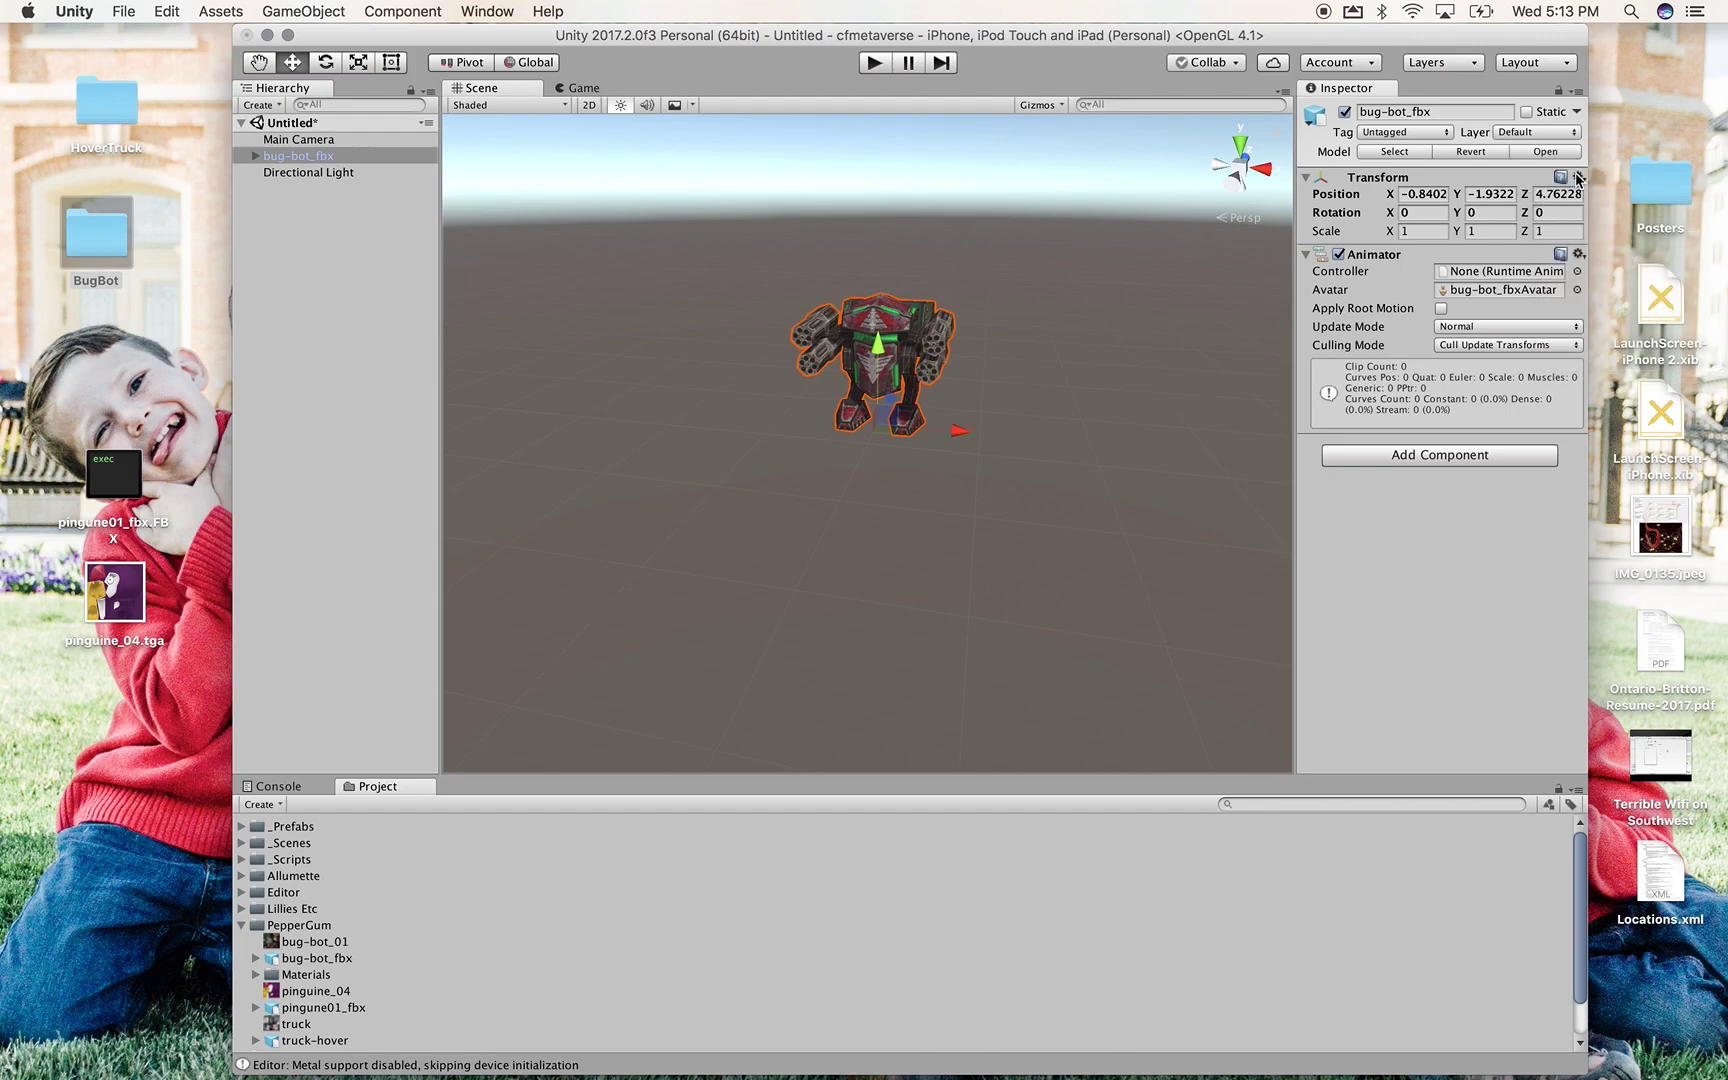
left_click(1578, 178)
left_click(1582, 199)
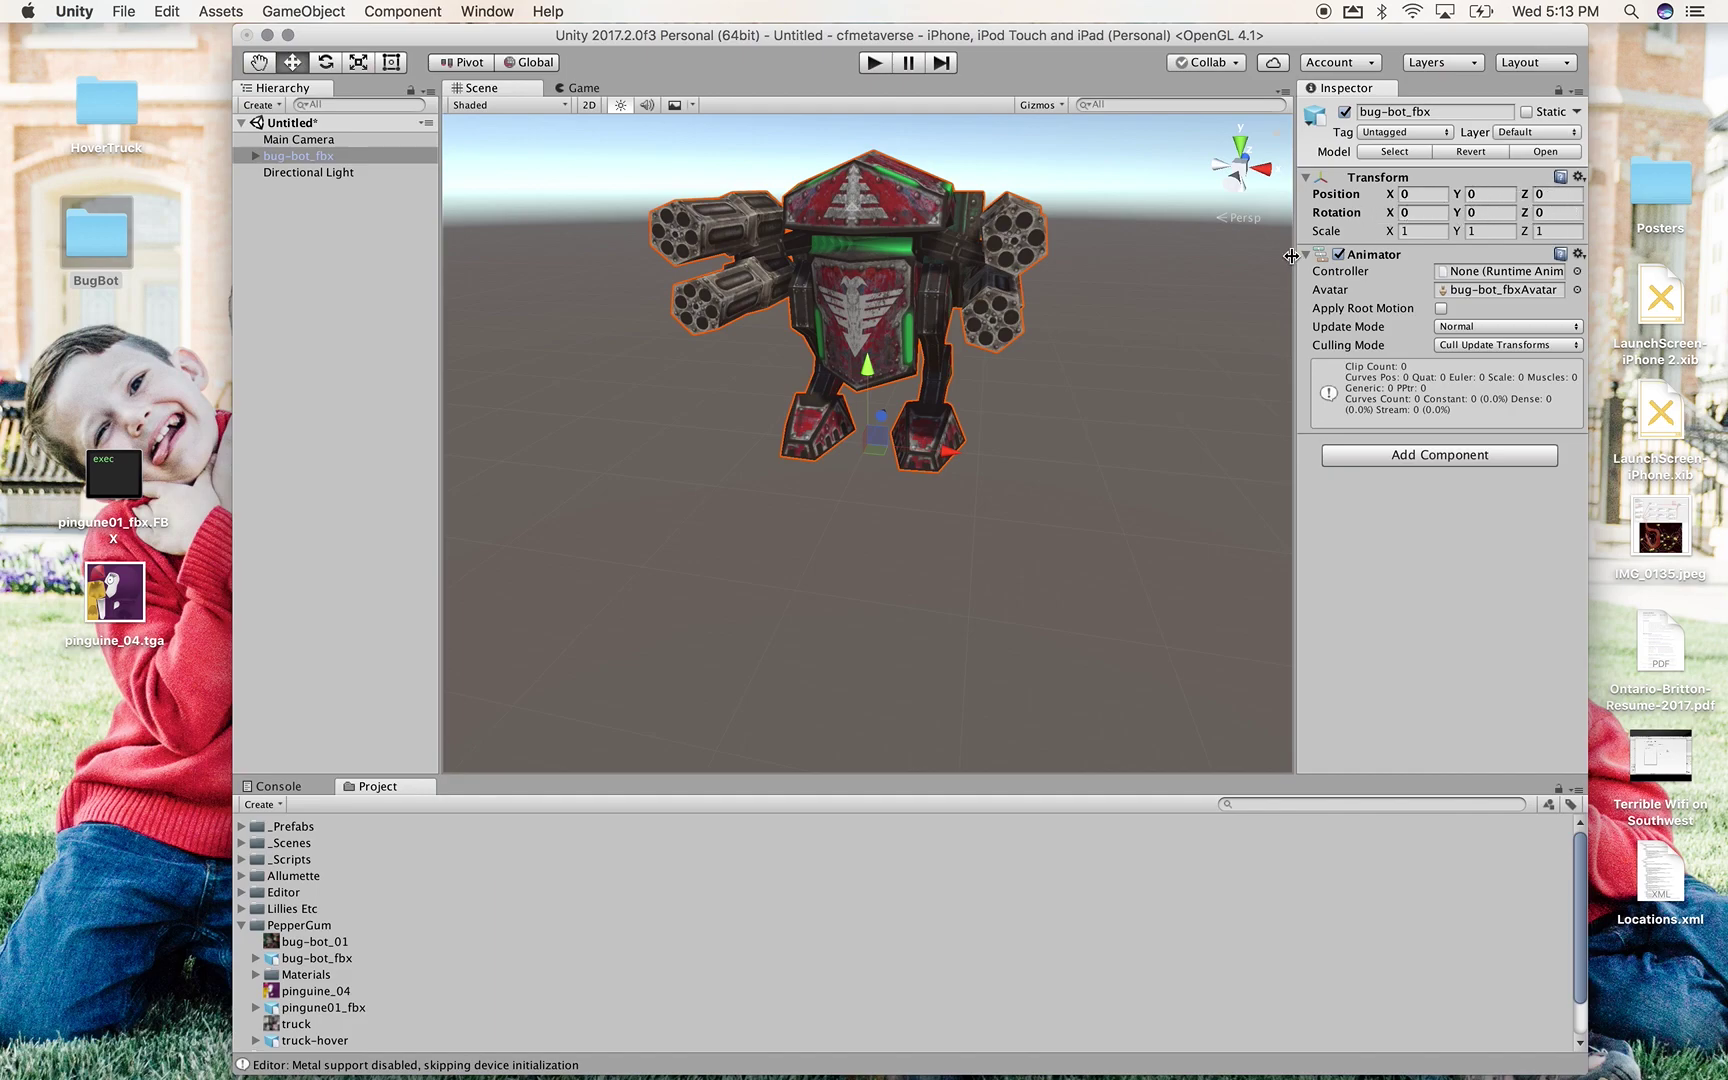
left_click_drag(846, 368, 560, 600, "alt")
left_click(242, 925)
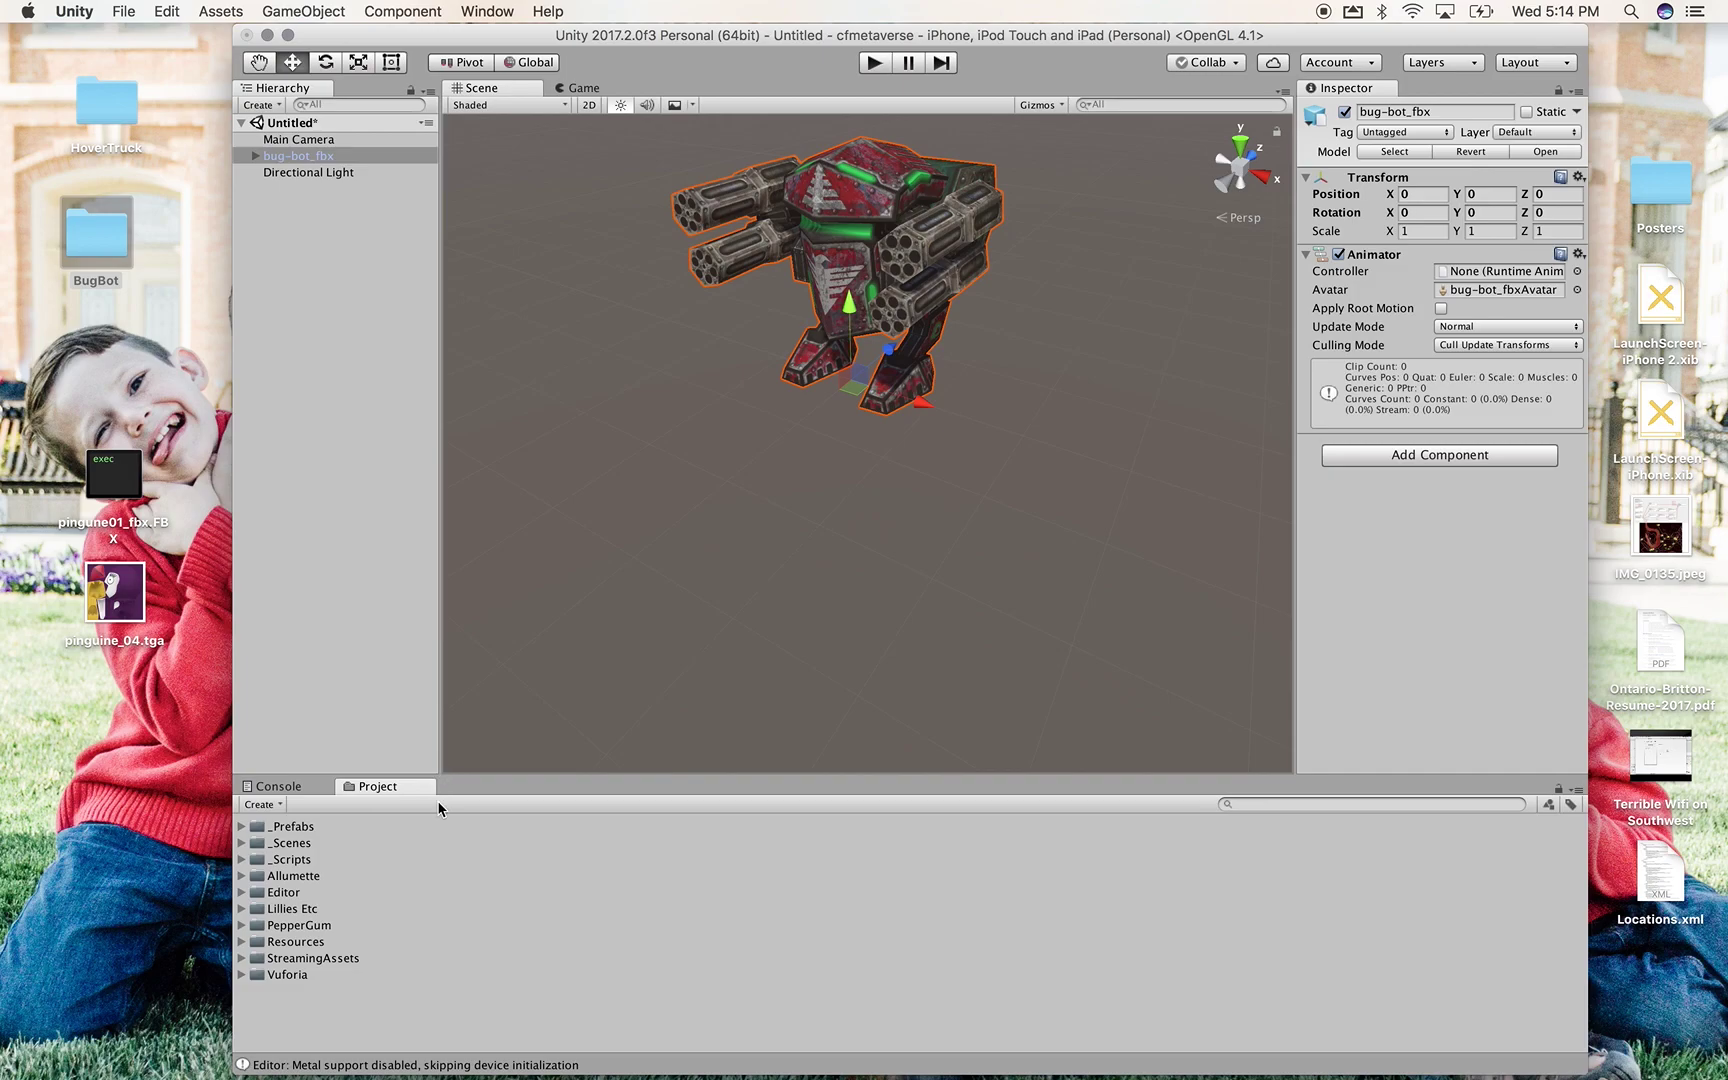
Create a folder named bugbot inside Resources/StructuredContent
left_click(243, 941)
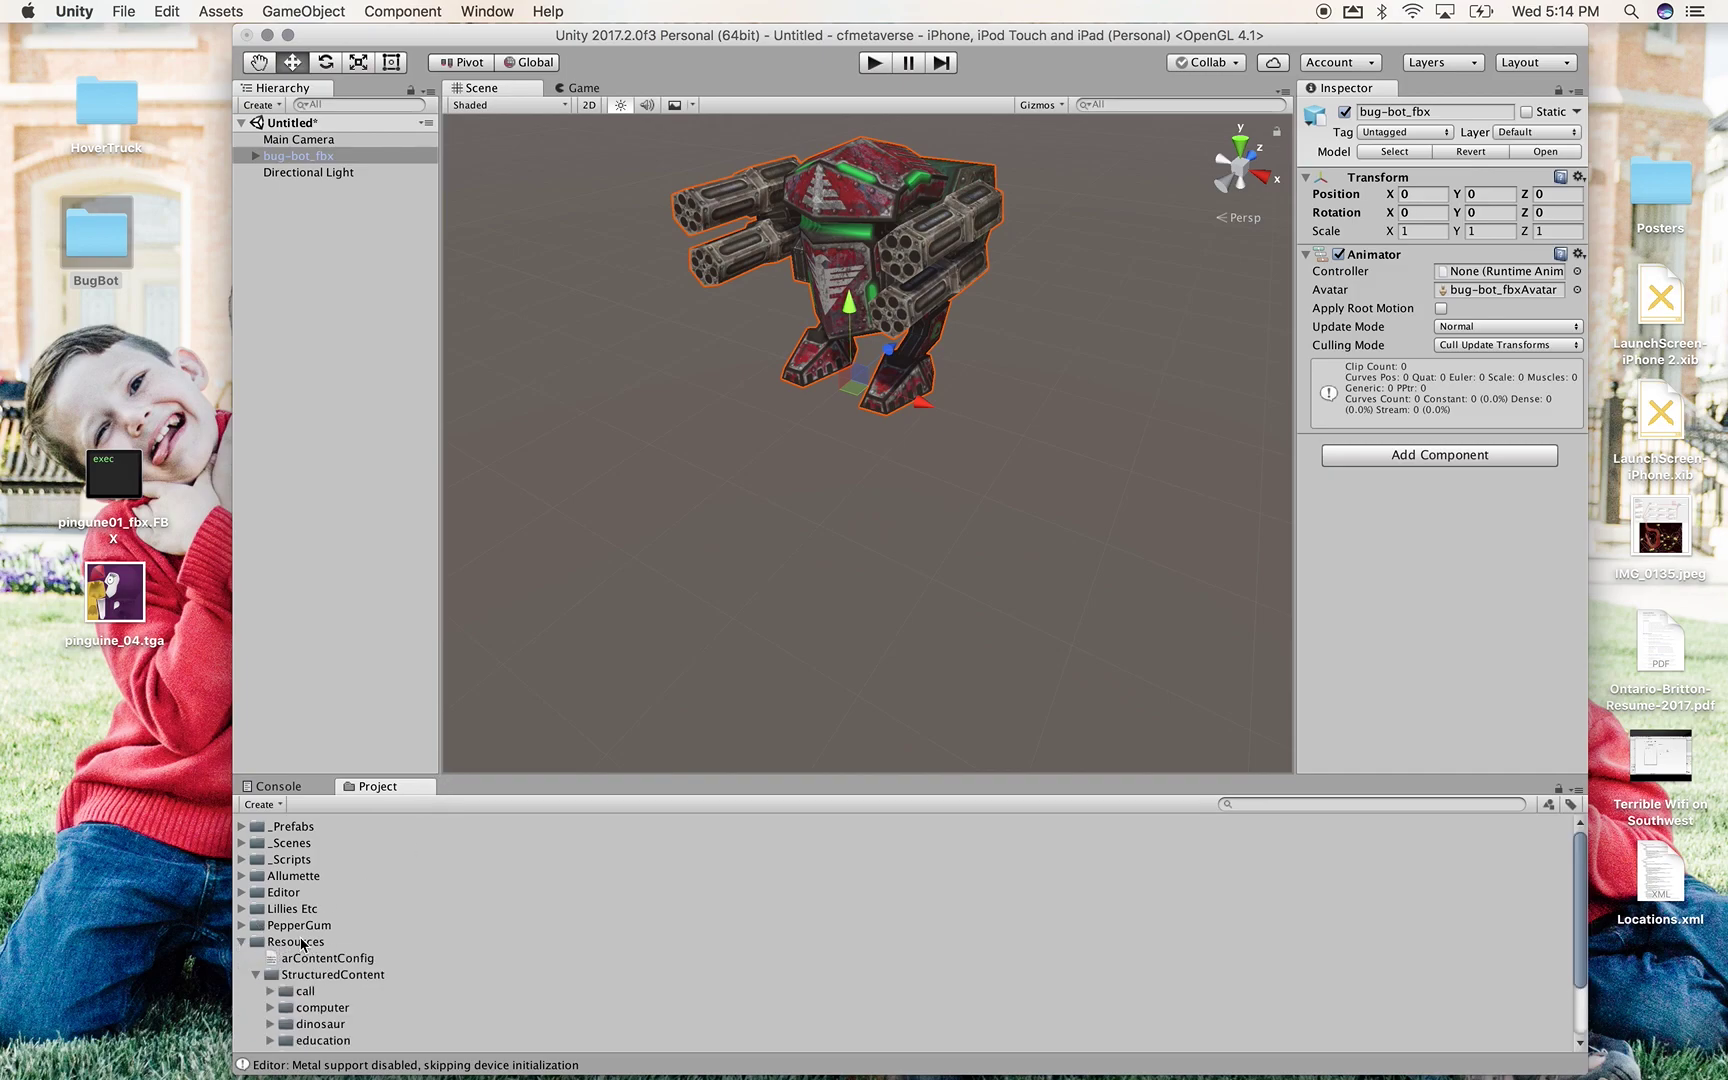
left_click(256, 974)
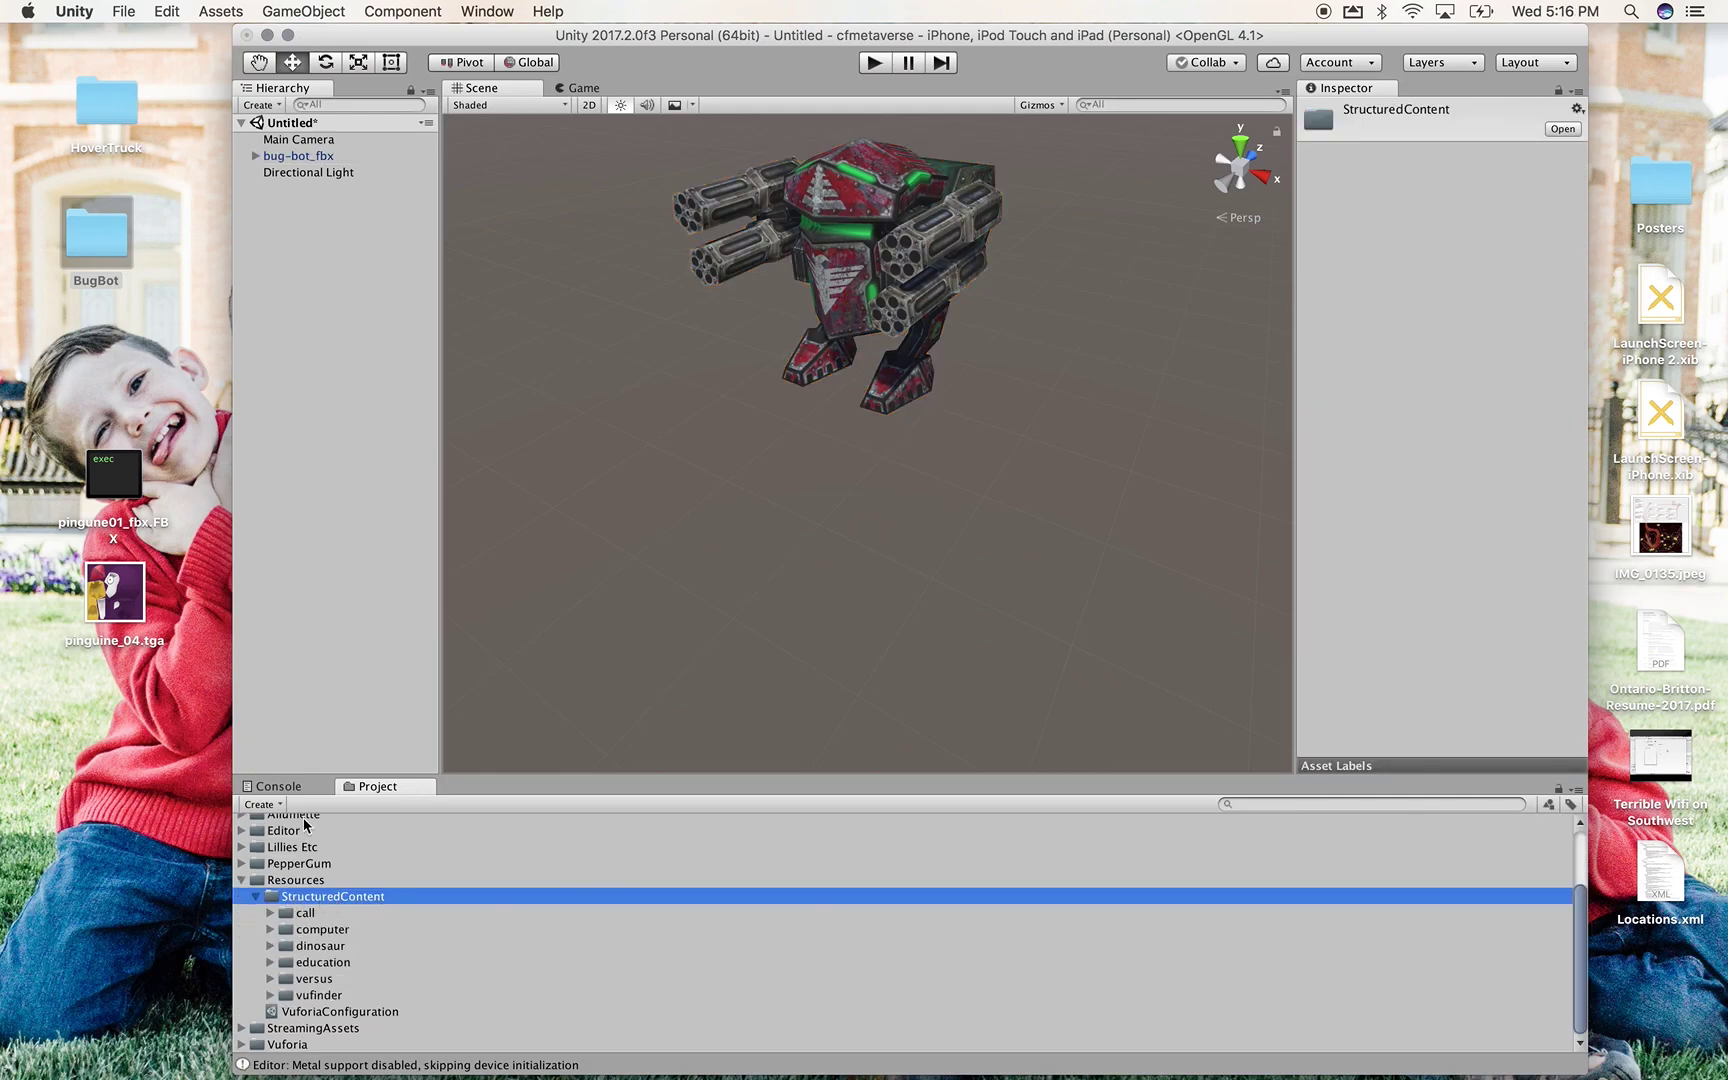
left_click(274, 806)
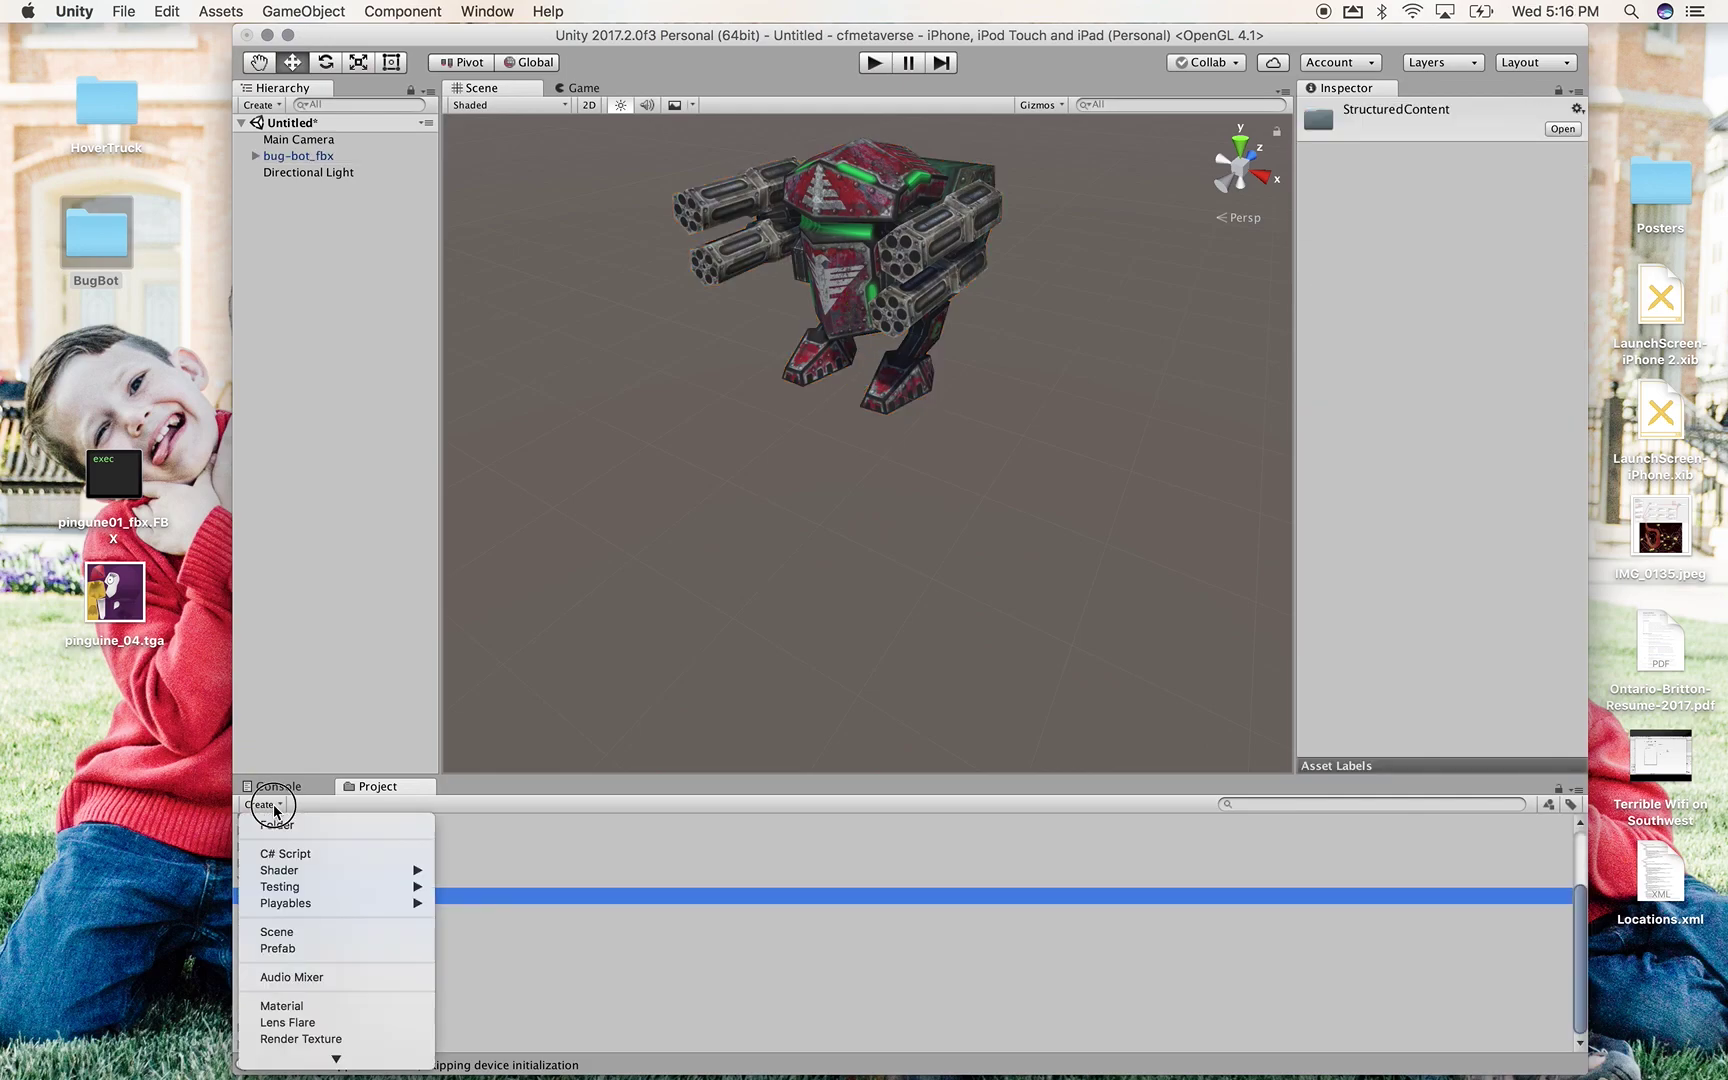
left_click(305, 810)
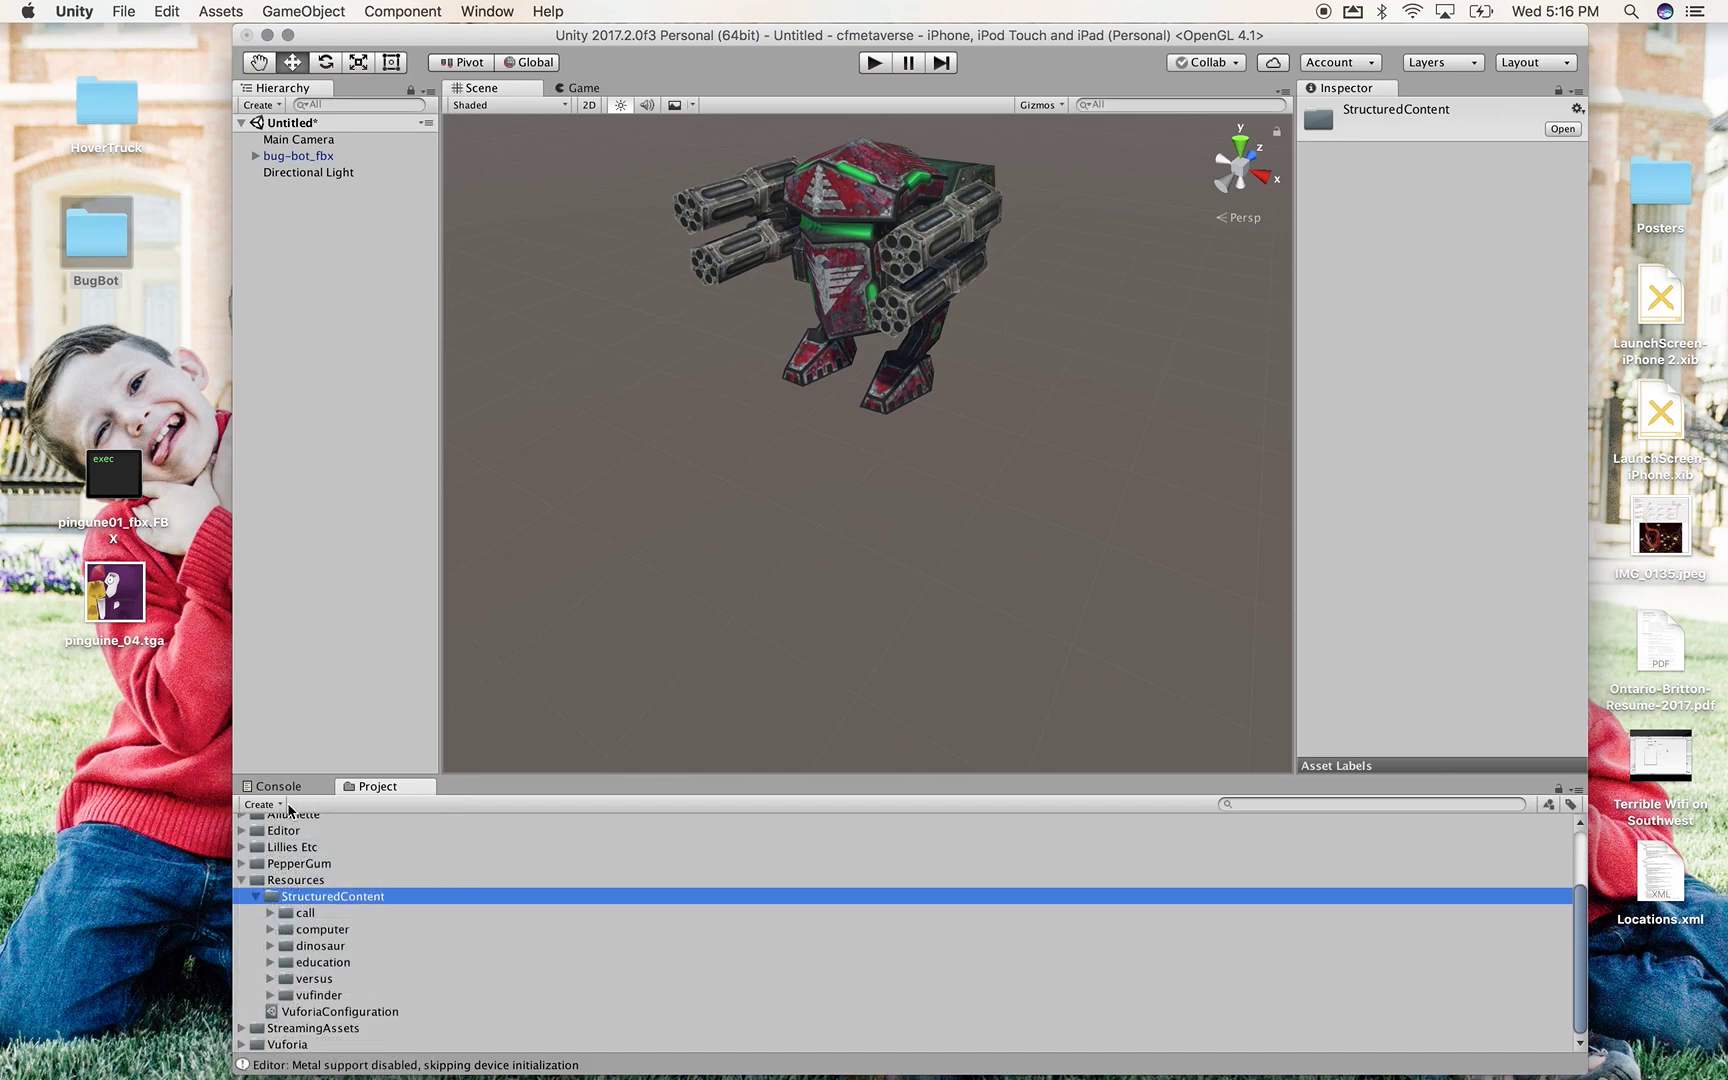
left_click(281, 809)
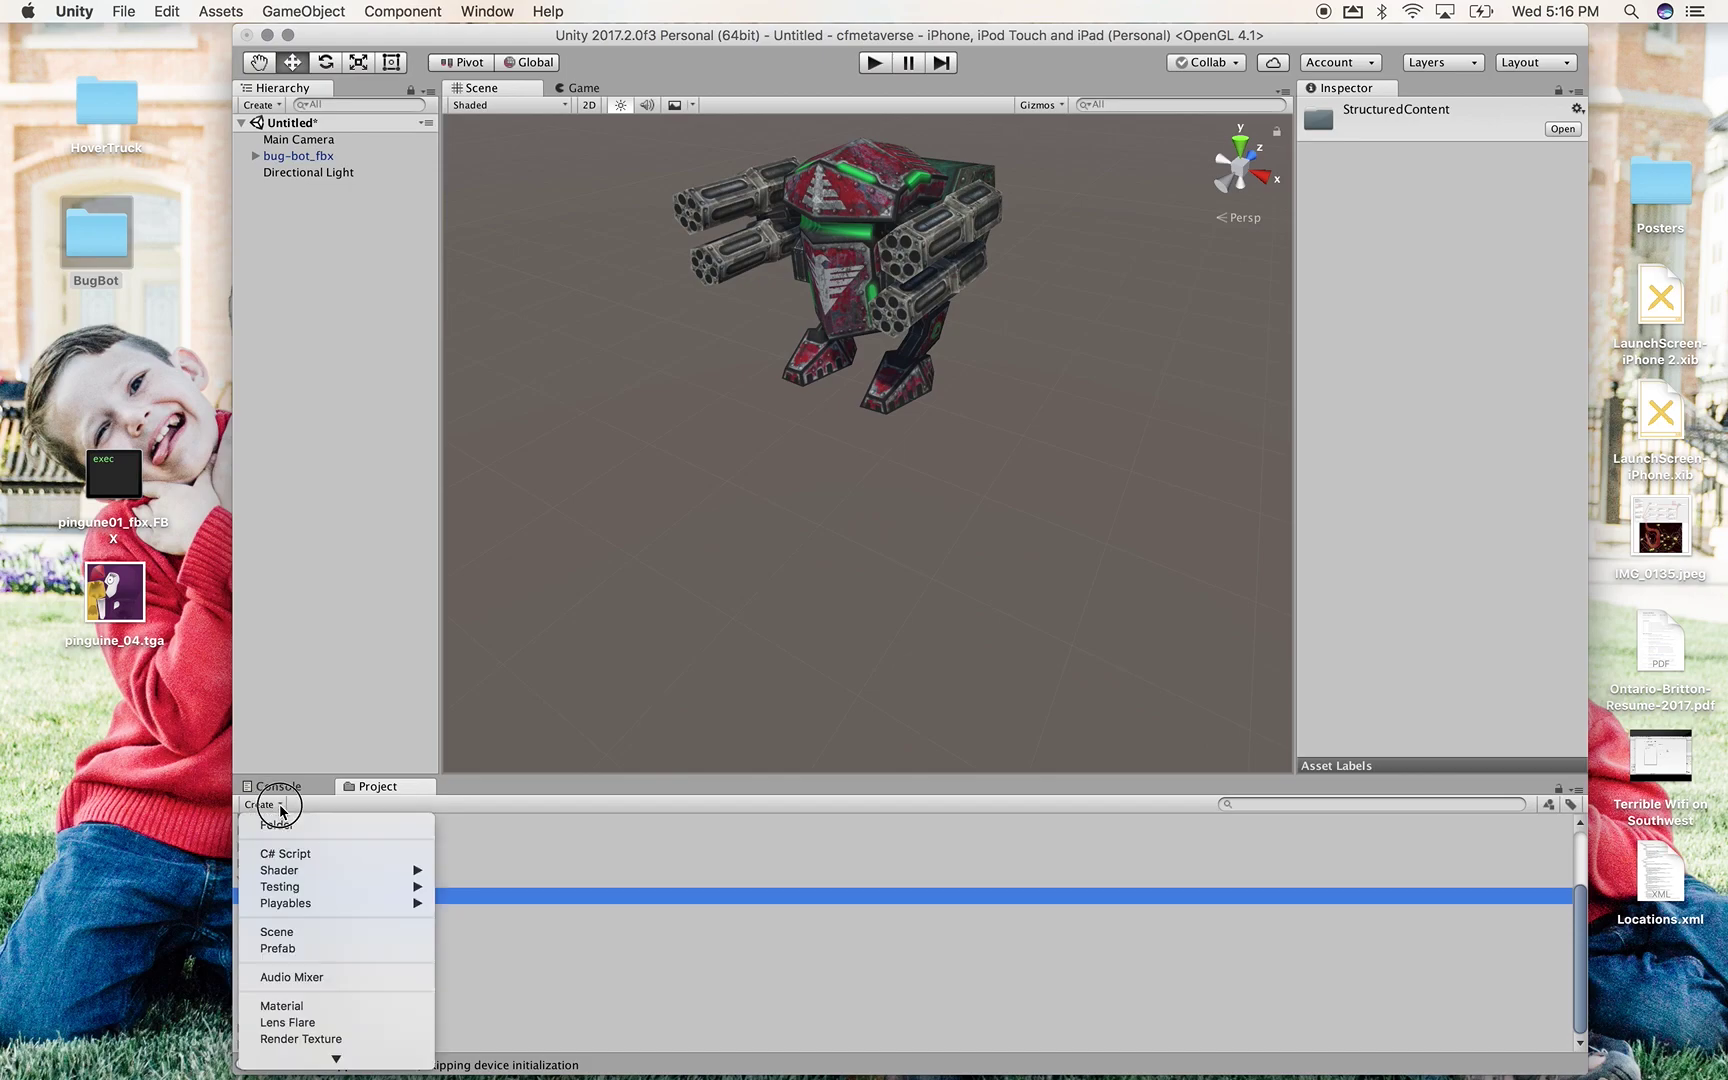
left_click(296, 826)
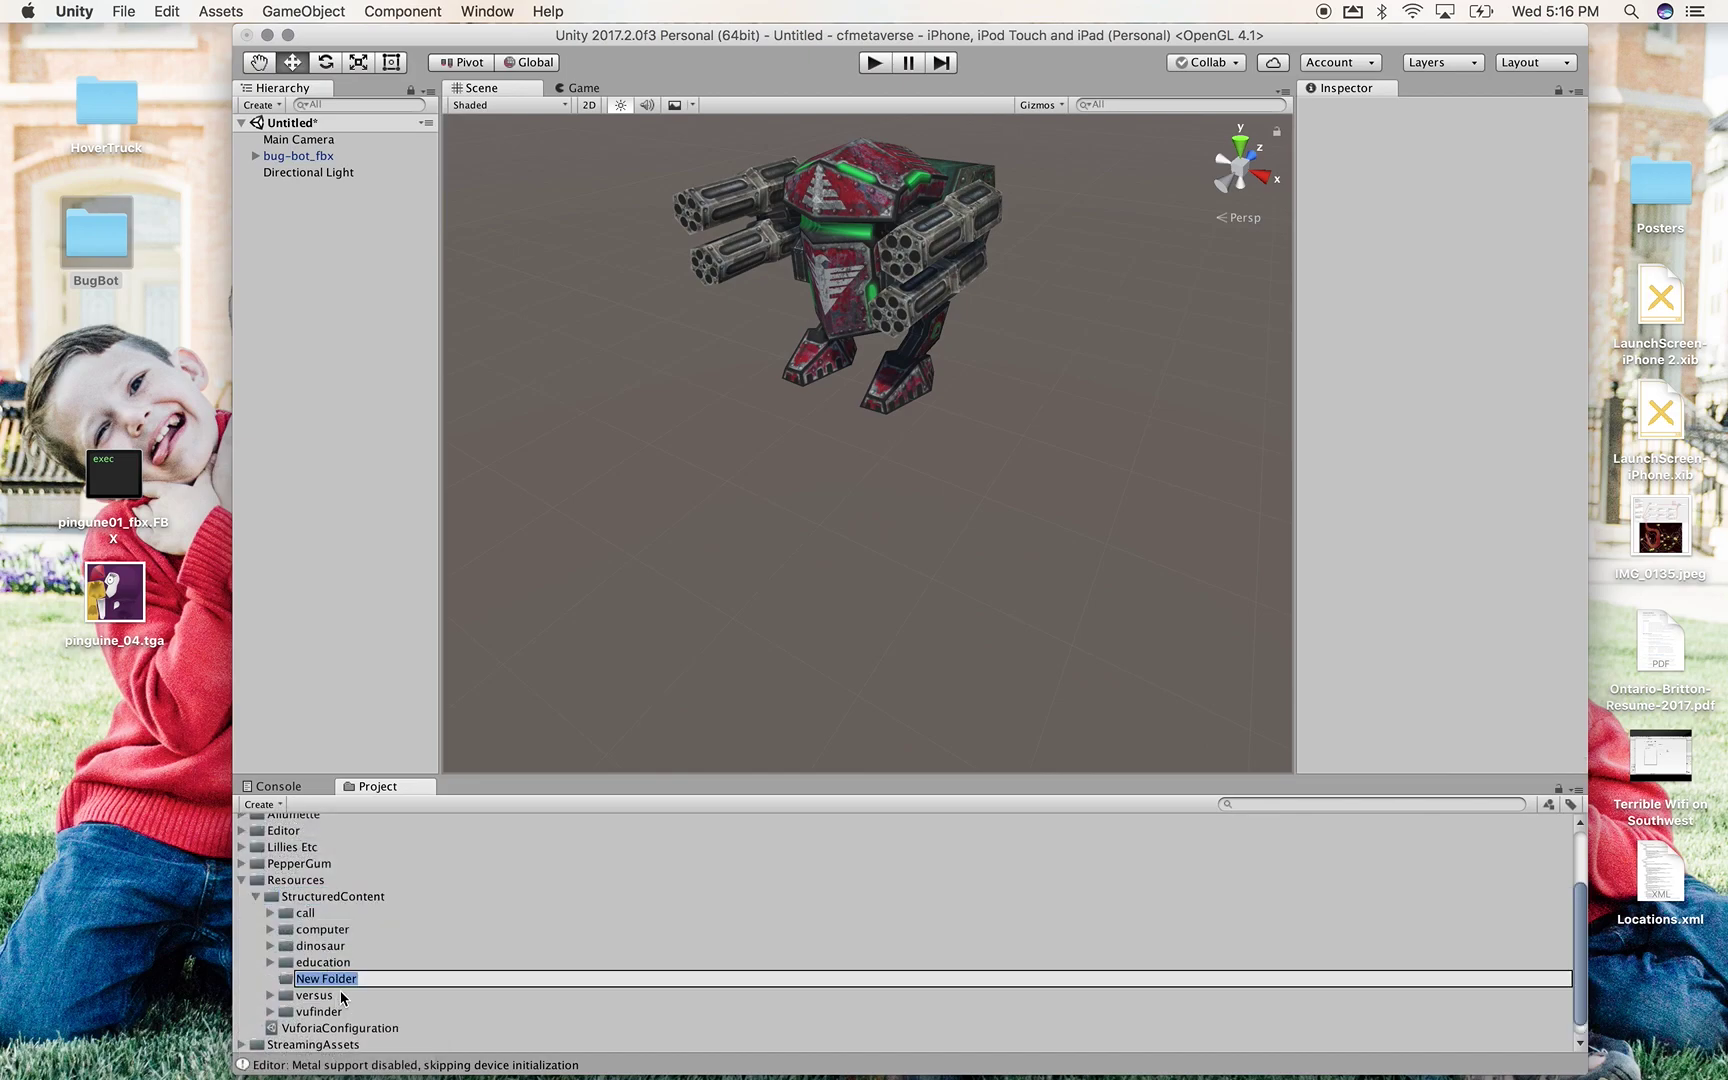
type("bugbot")
key("Return")
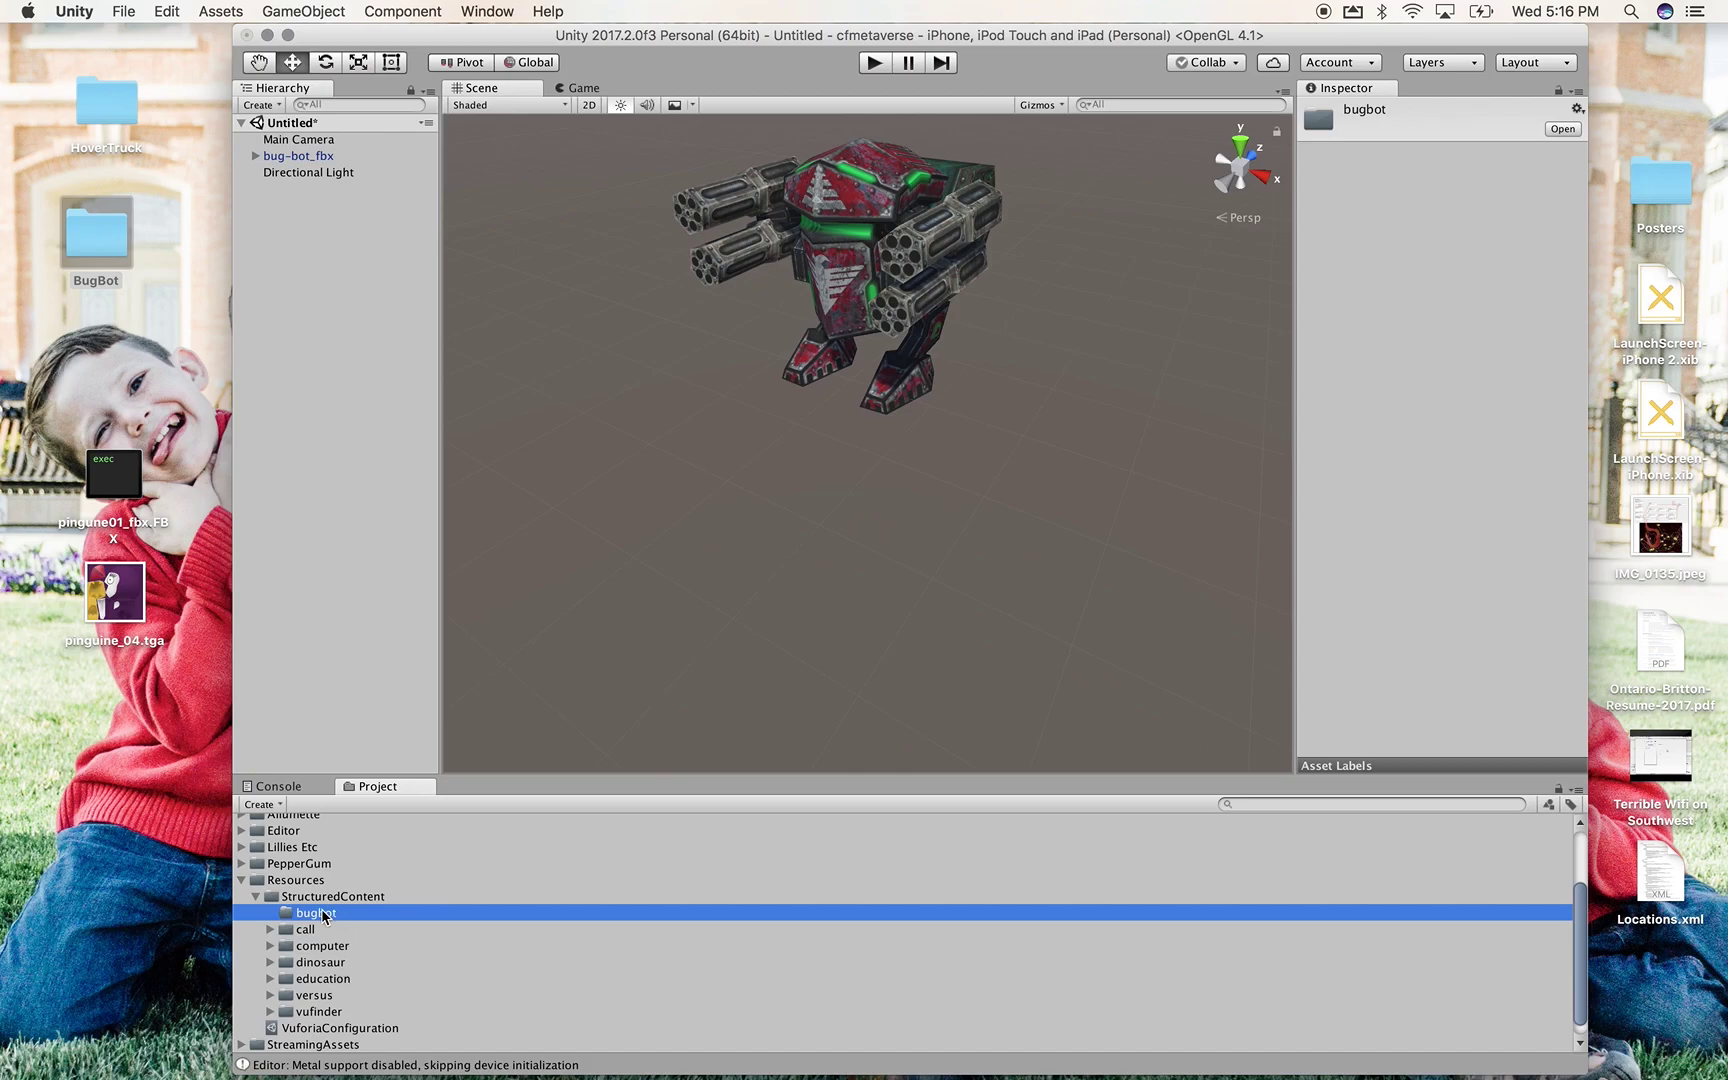
Drag bug-bot_fbx from the Hierarchy into the bugbot folder to make a prefab
left_click(886, 270)
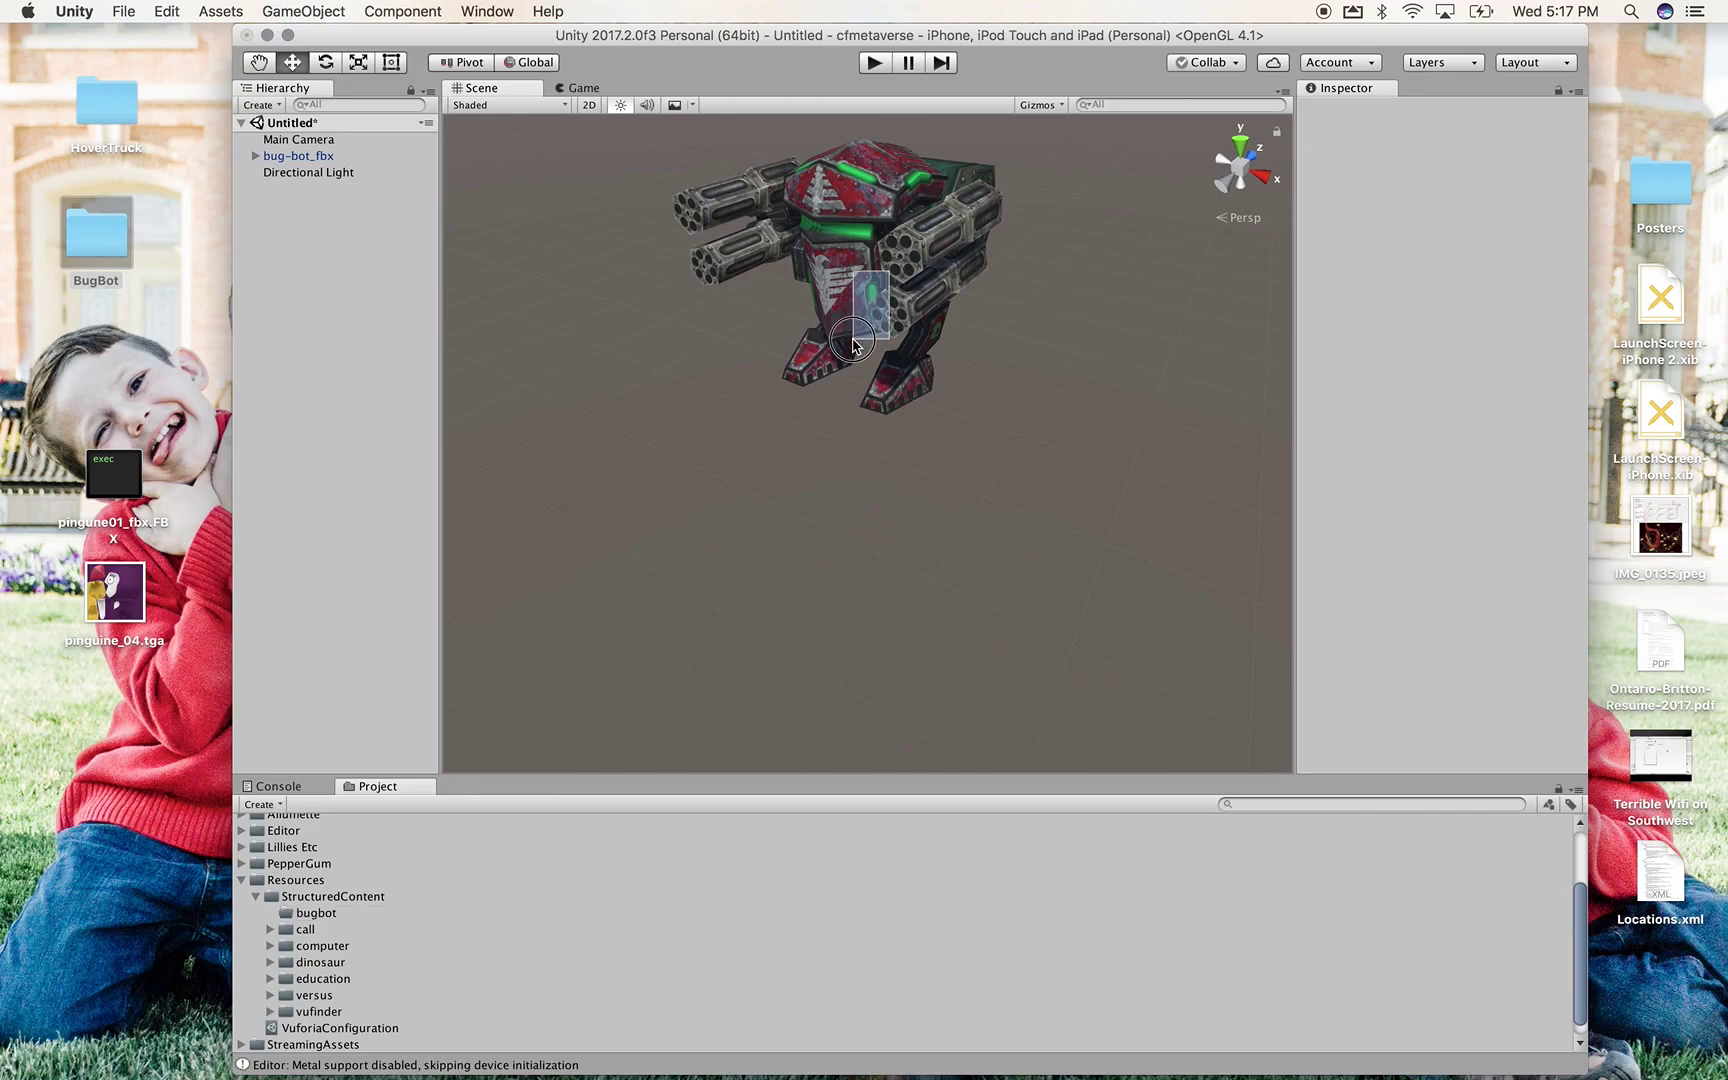
left_click(296, 157)
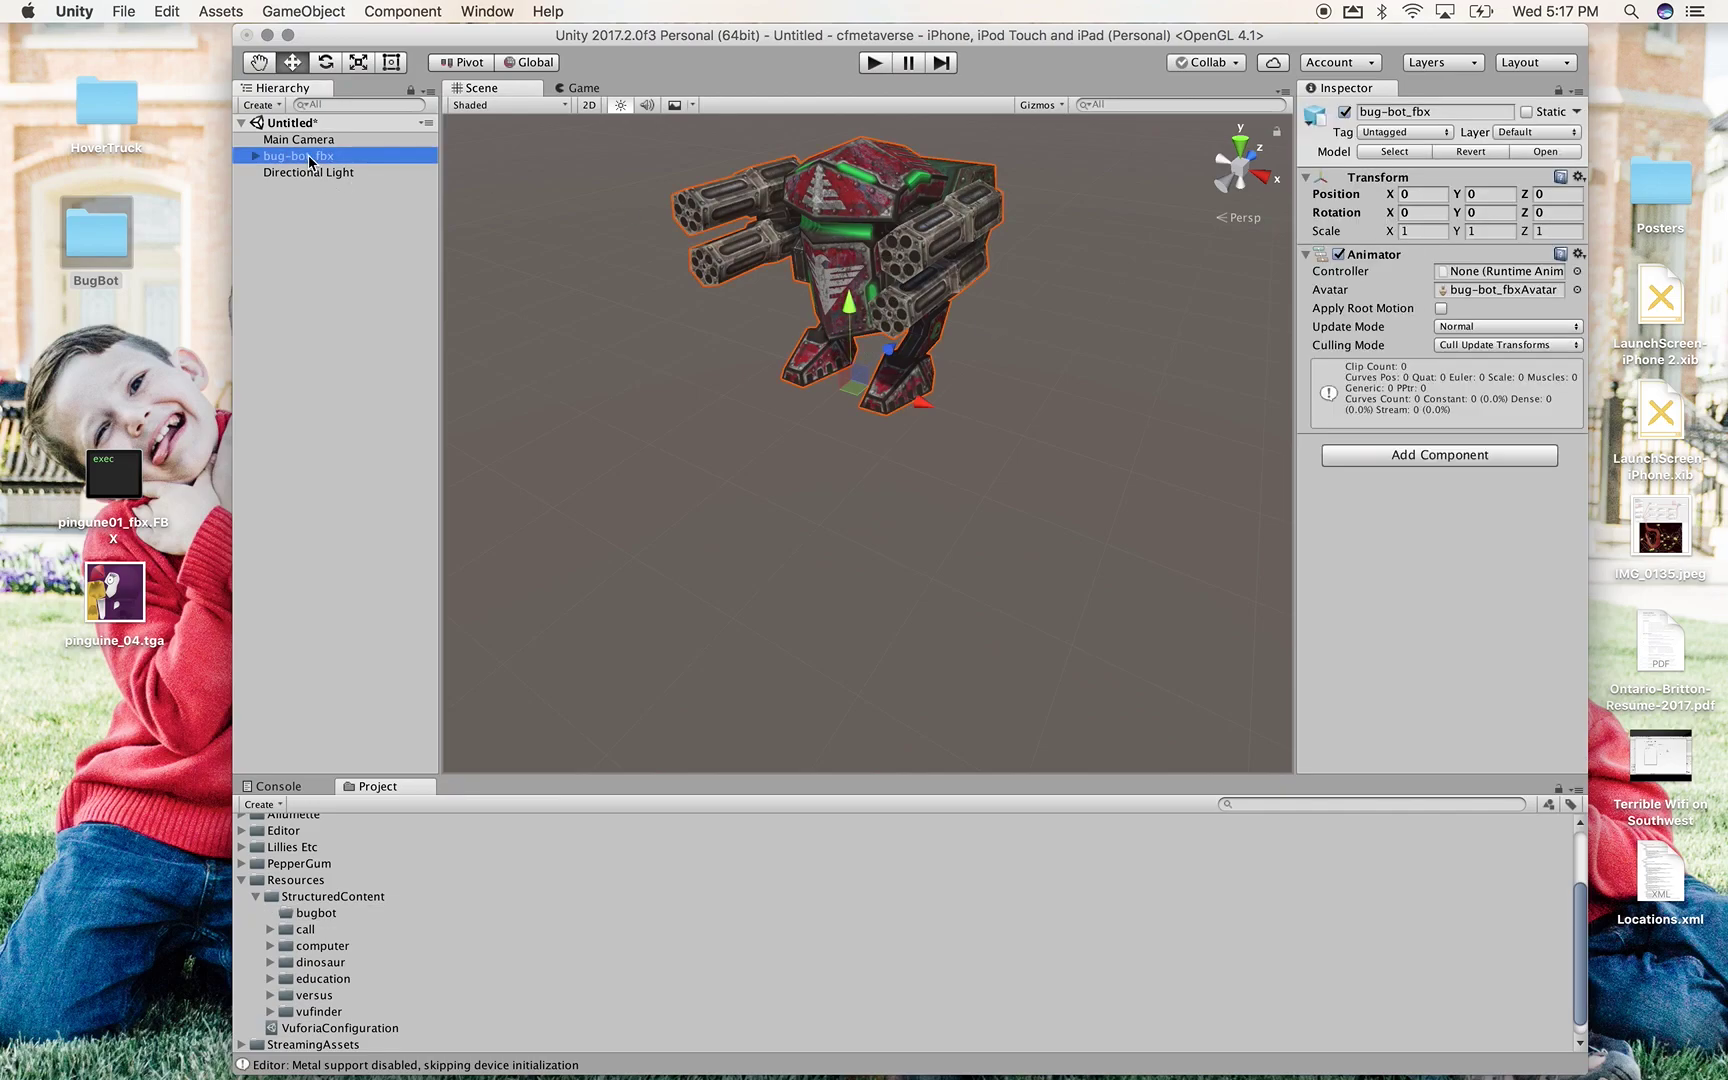
left_click_drag(288, 157, 318, 913)
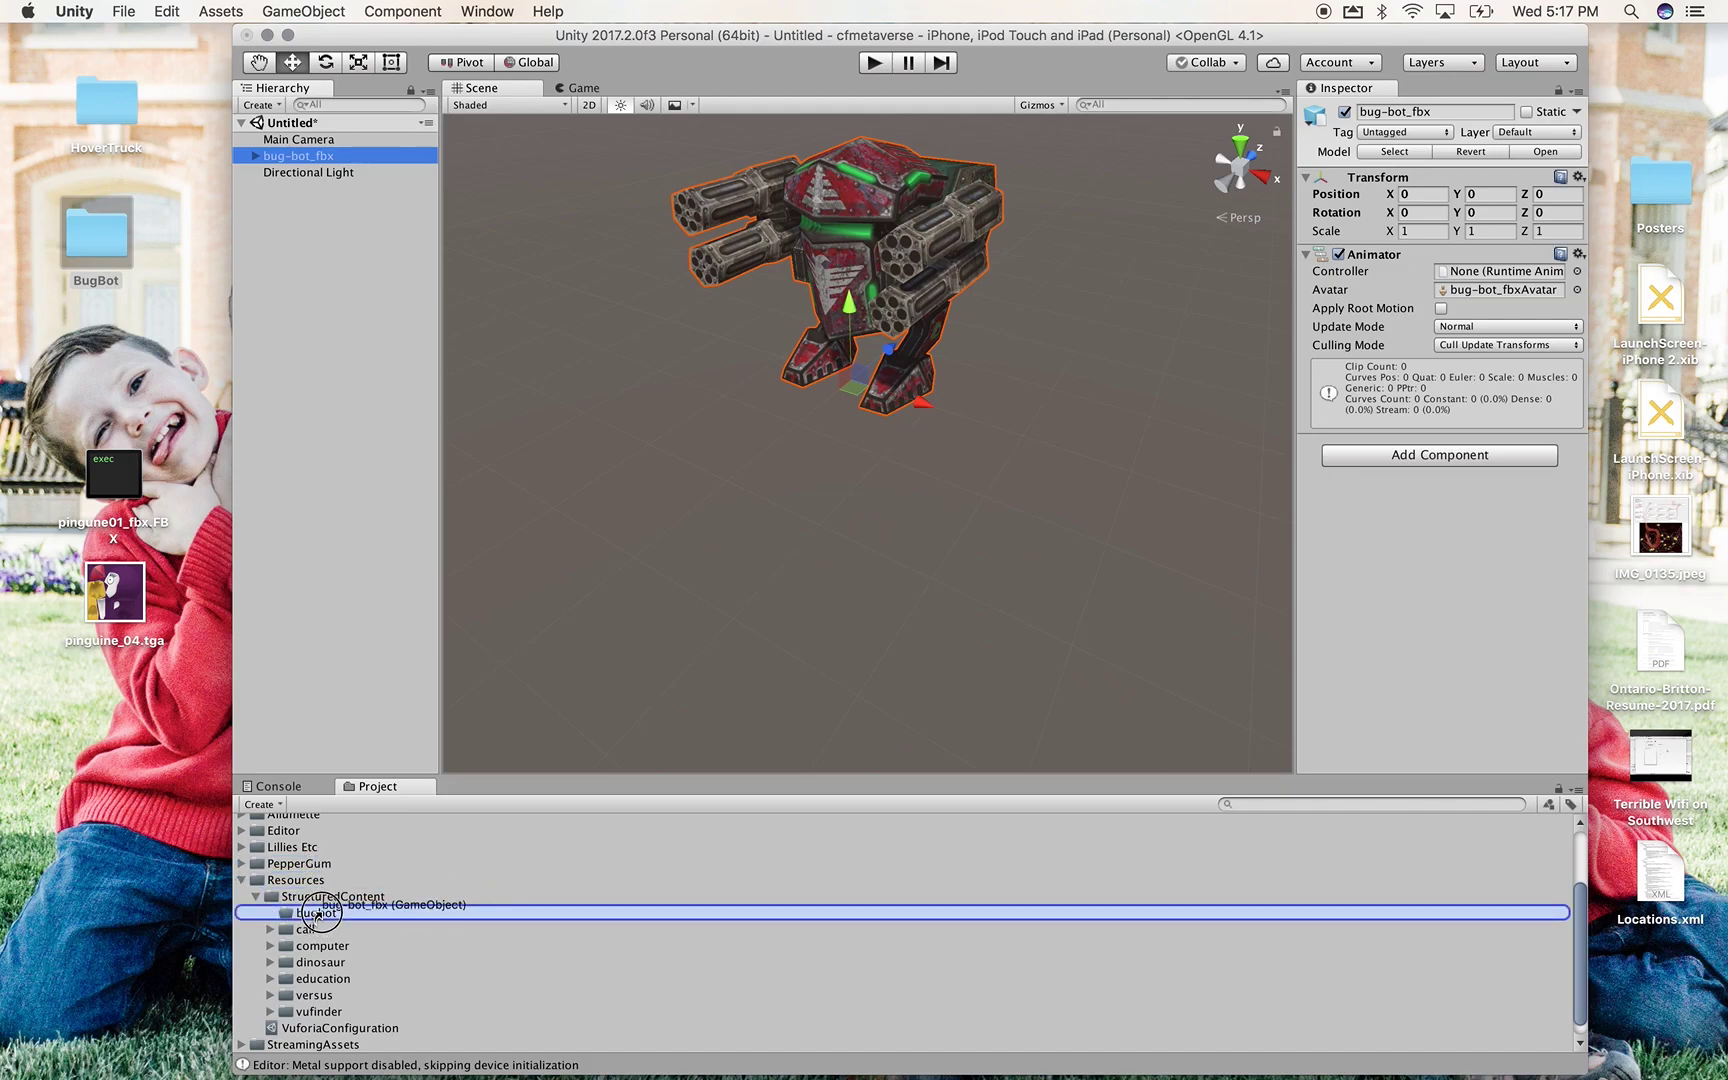
left_click_drag(318, 912, 319, 913)
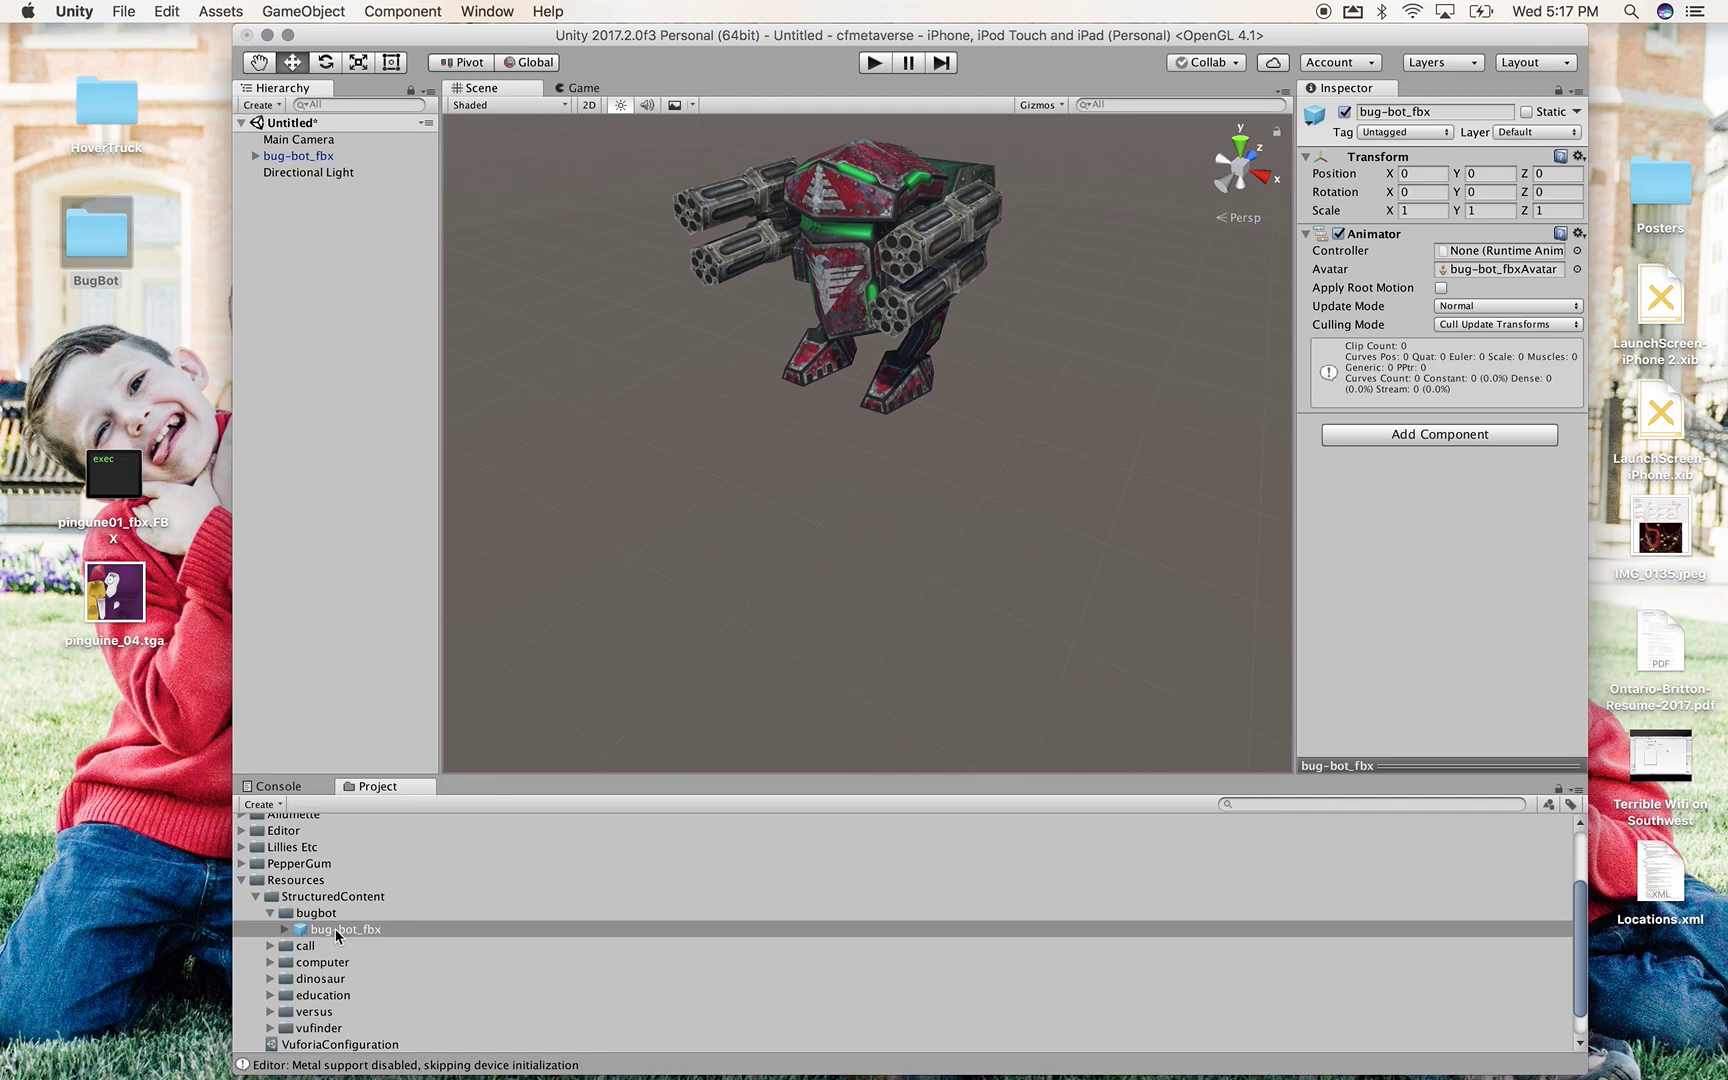
Rename the new prefab to 'prefab' and browse the surrounding project folders
left_click(336, 930)
type("prefab")
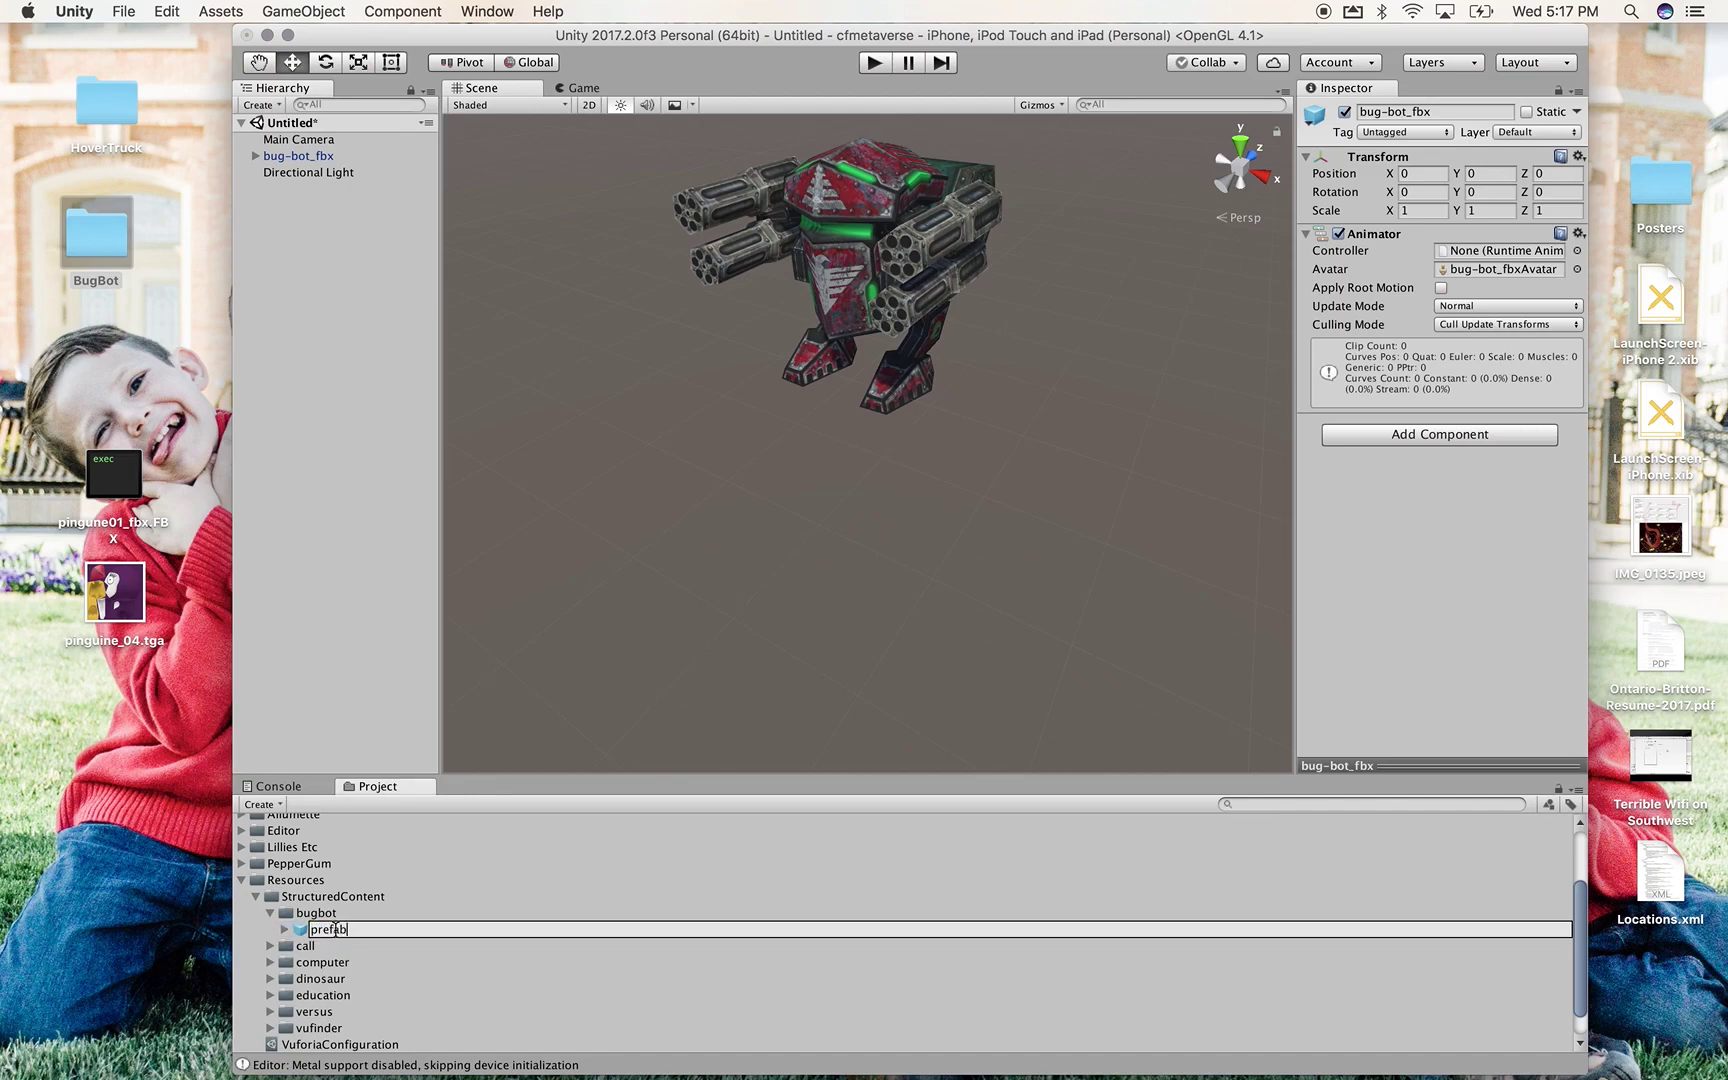
key("Return")
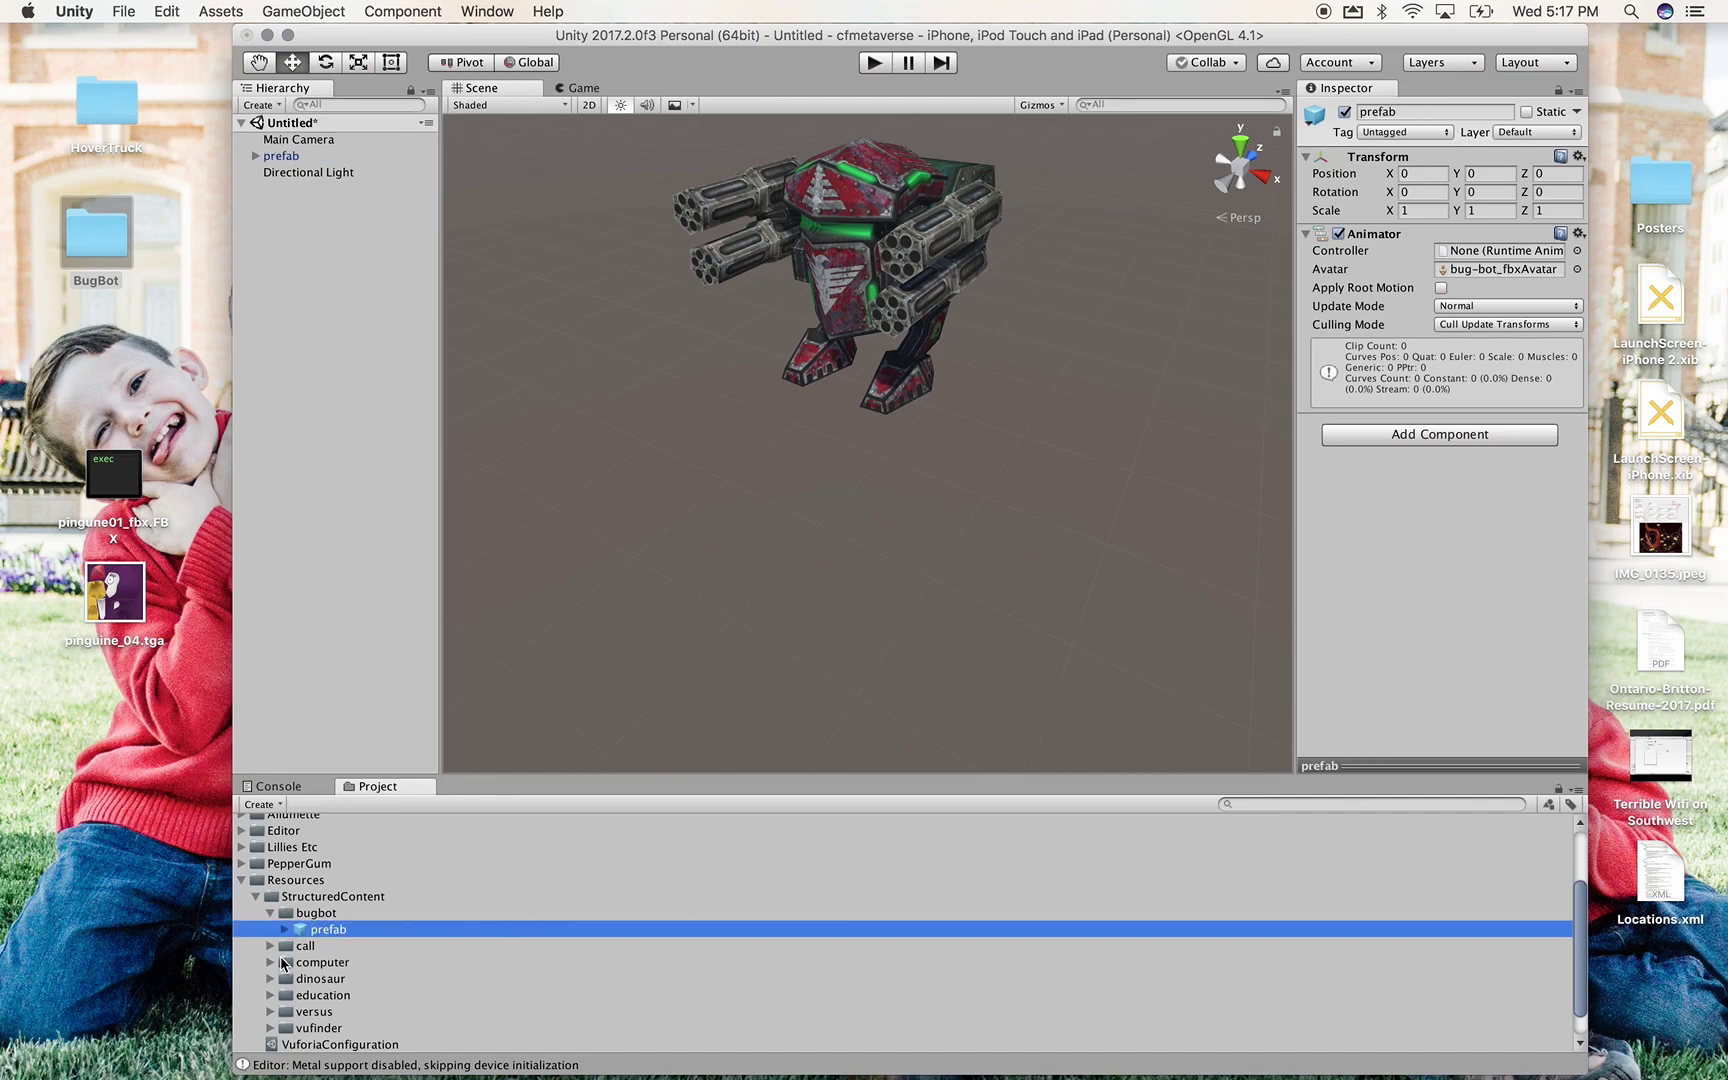
left_click(269, 962)
left_click(268, 962)
left_click(271, 914)
left_click(271, 914)
left_click(271, 946)
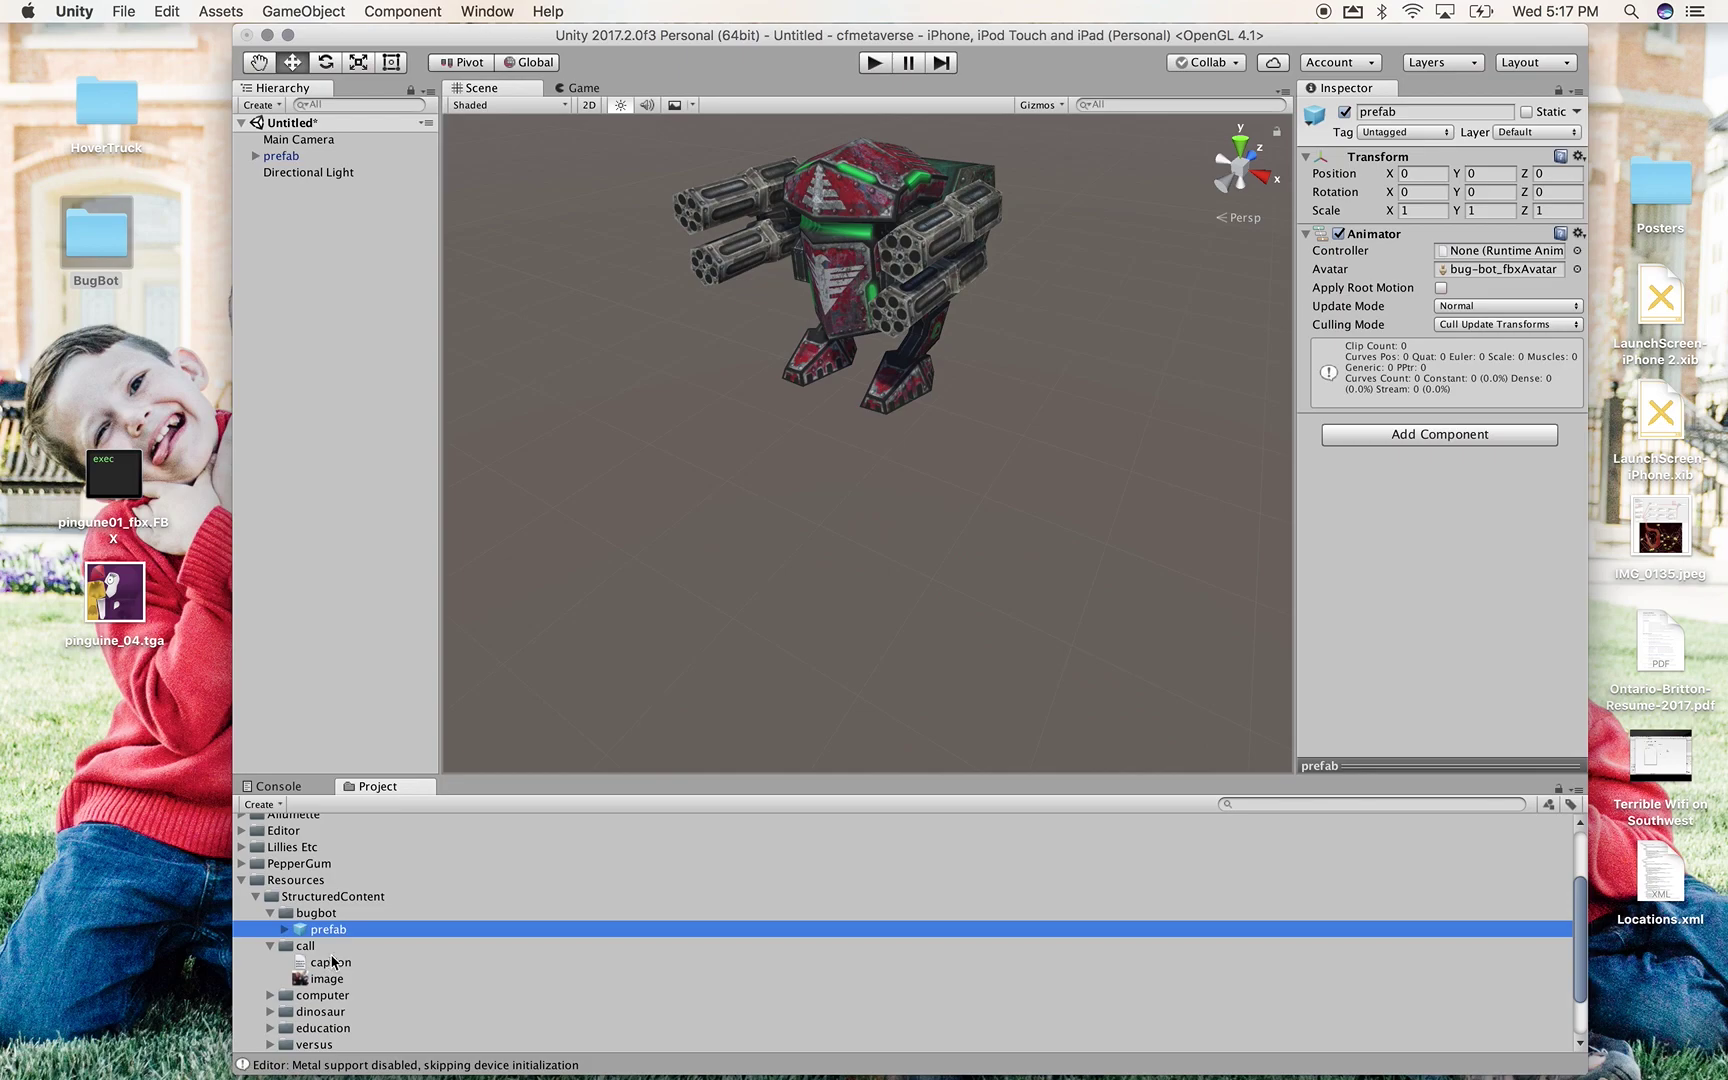
left_click(271, 946)
scroll(271, 946, "down", 1)
left_click(270, 936)
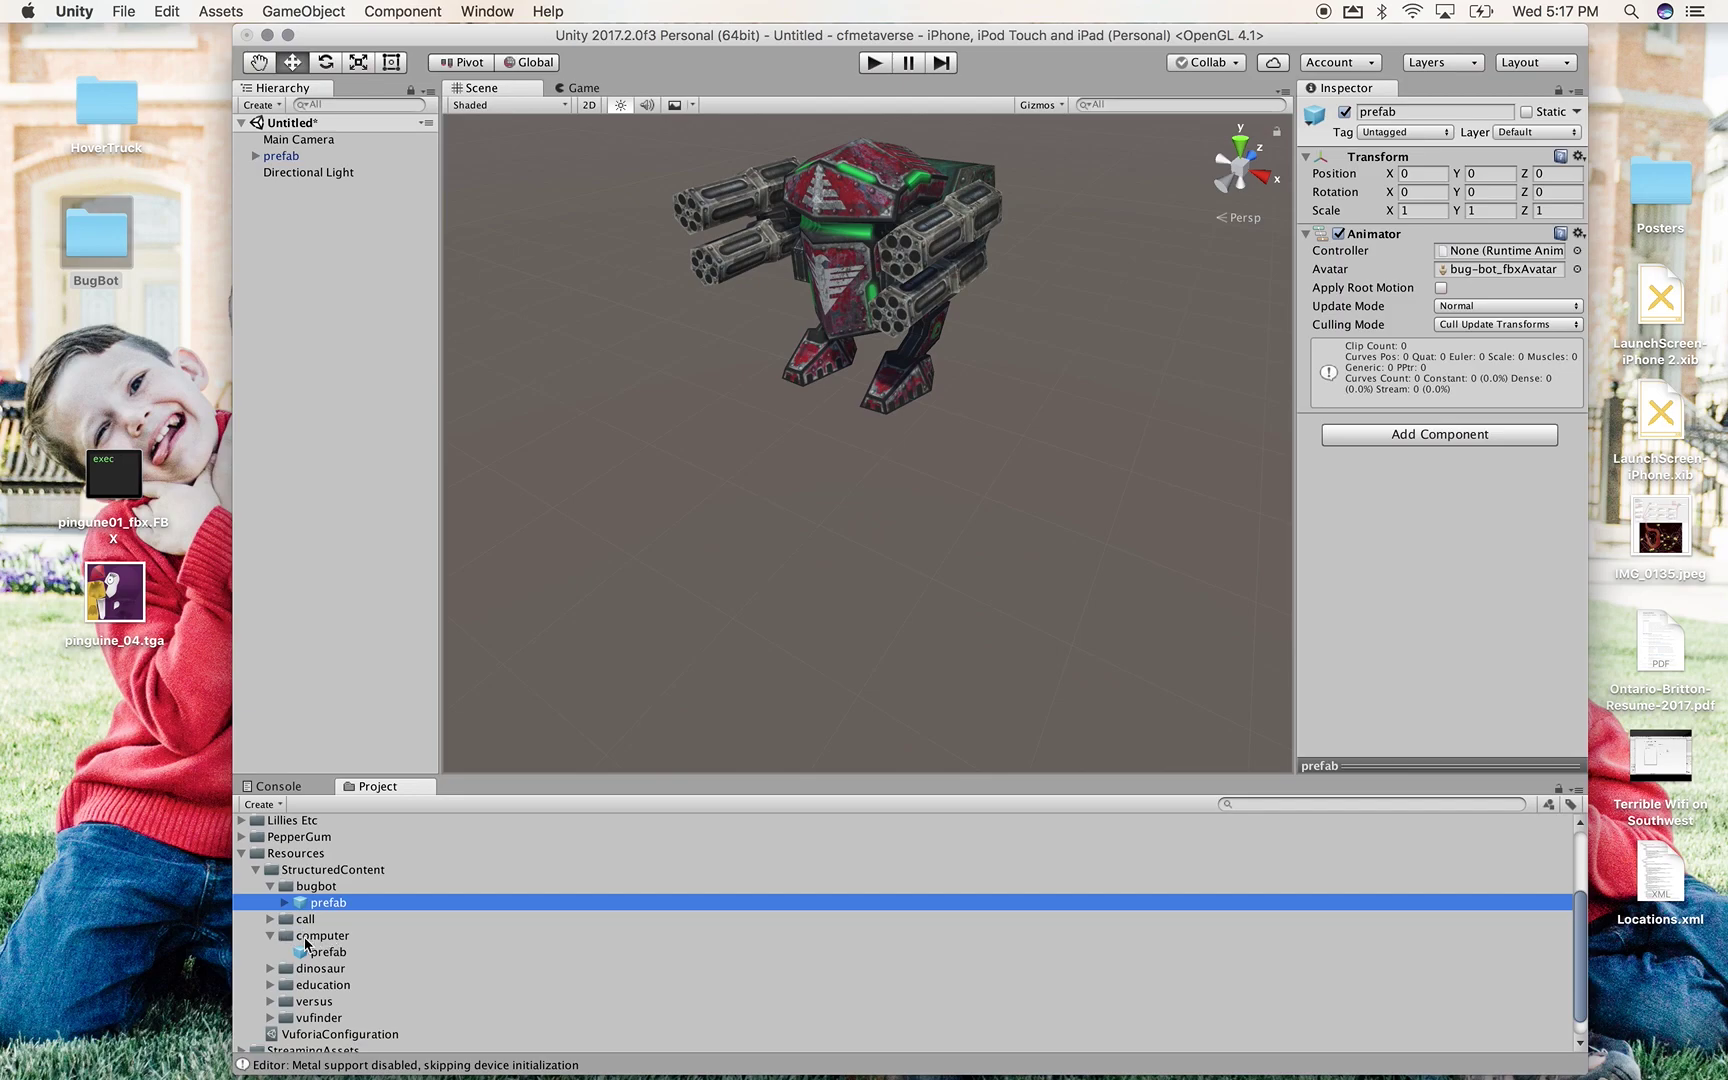
mouse_move(310, 951)
left_mouse_down()
mouse_move(577, 597)
mouse_move(632, 558)
mouse_move(333, 951)
left_mouse_up()
left_click(269, 969)
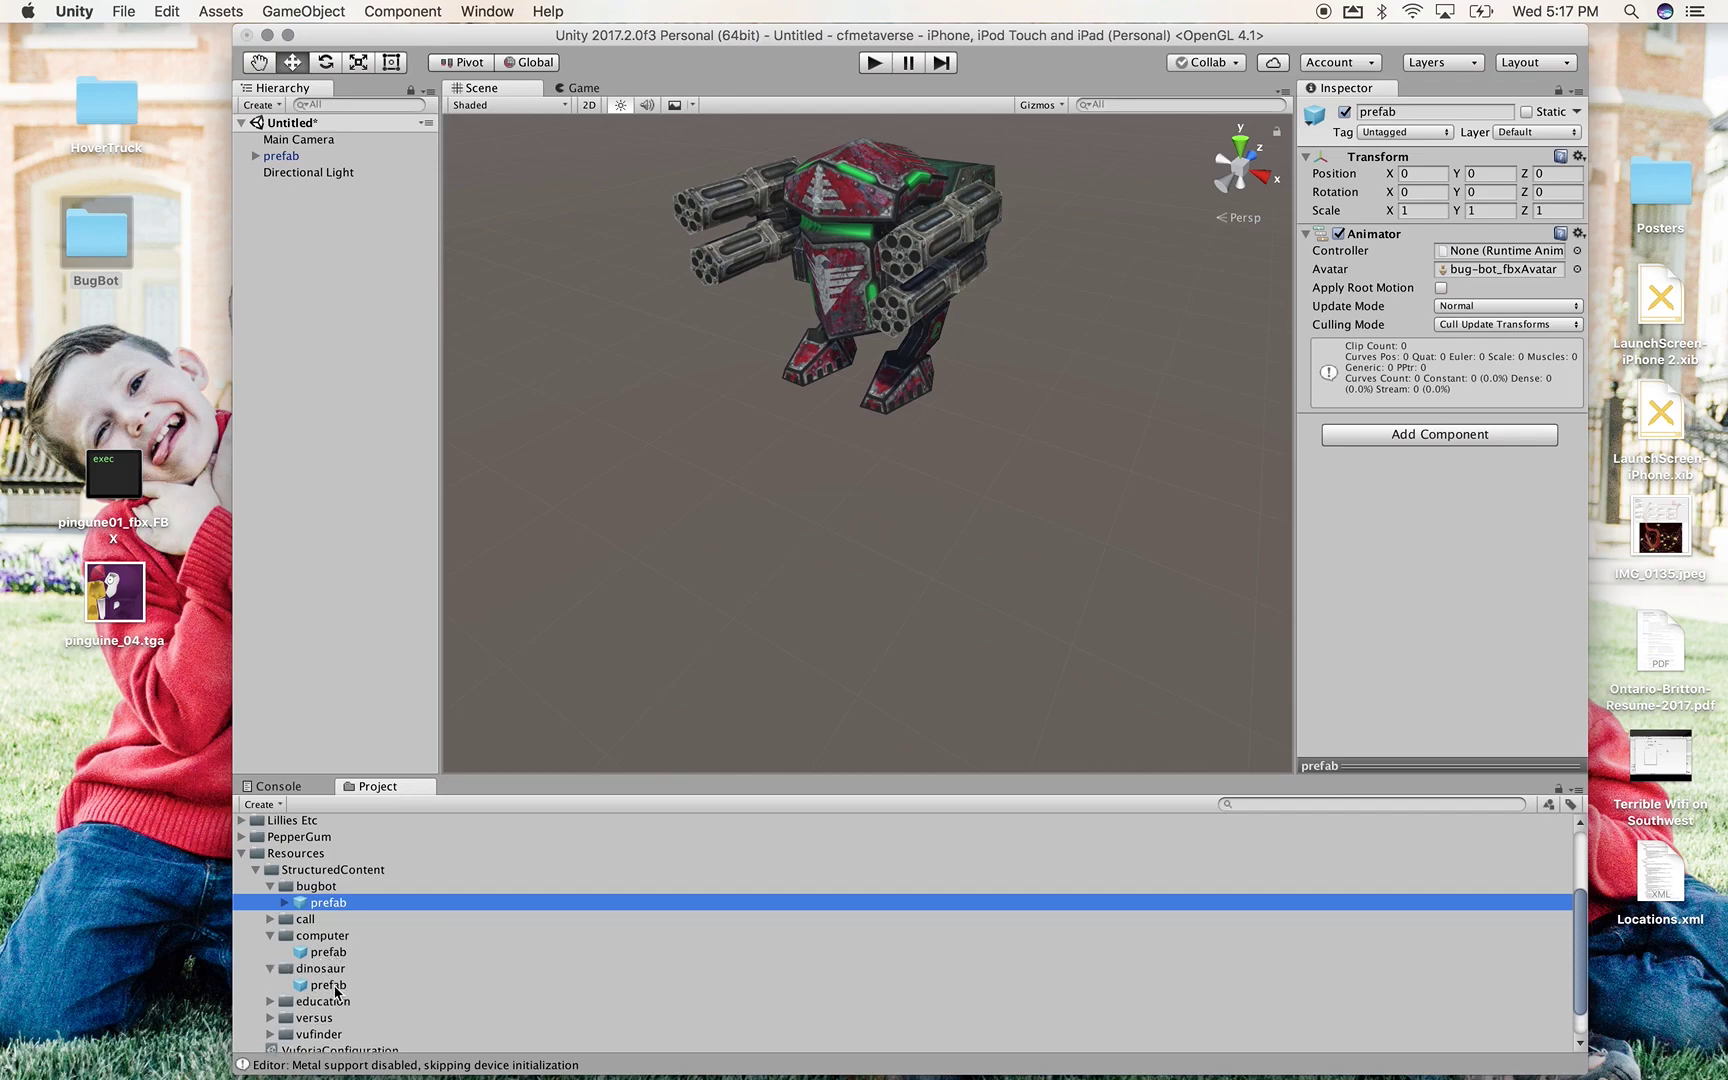
left_click_drag(335, 993, 300, 1005)
left_click(270, 968)
Delete and restore the bug-bot instance, then create a new scene, discarding the untitled one
left_click(270, 935)
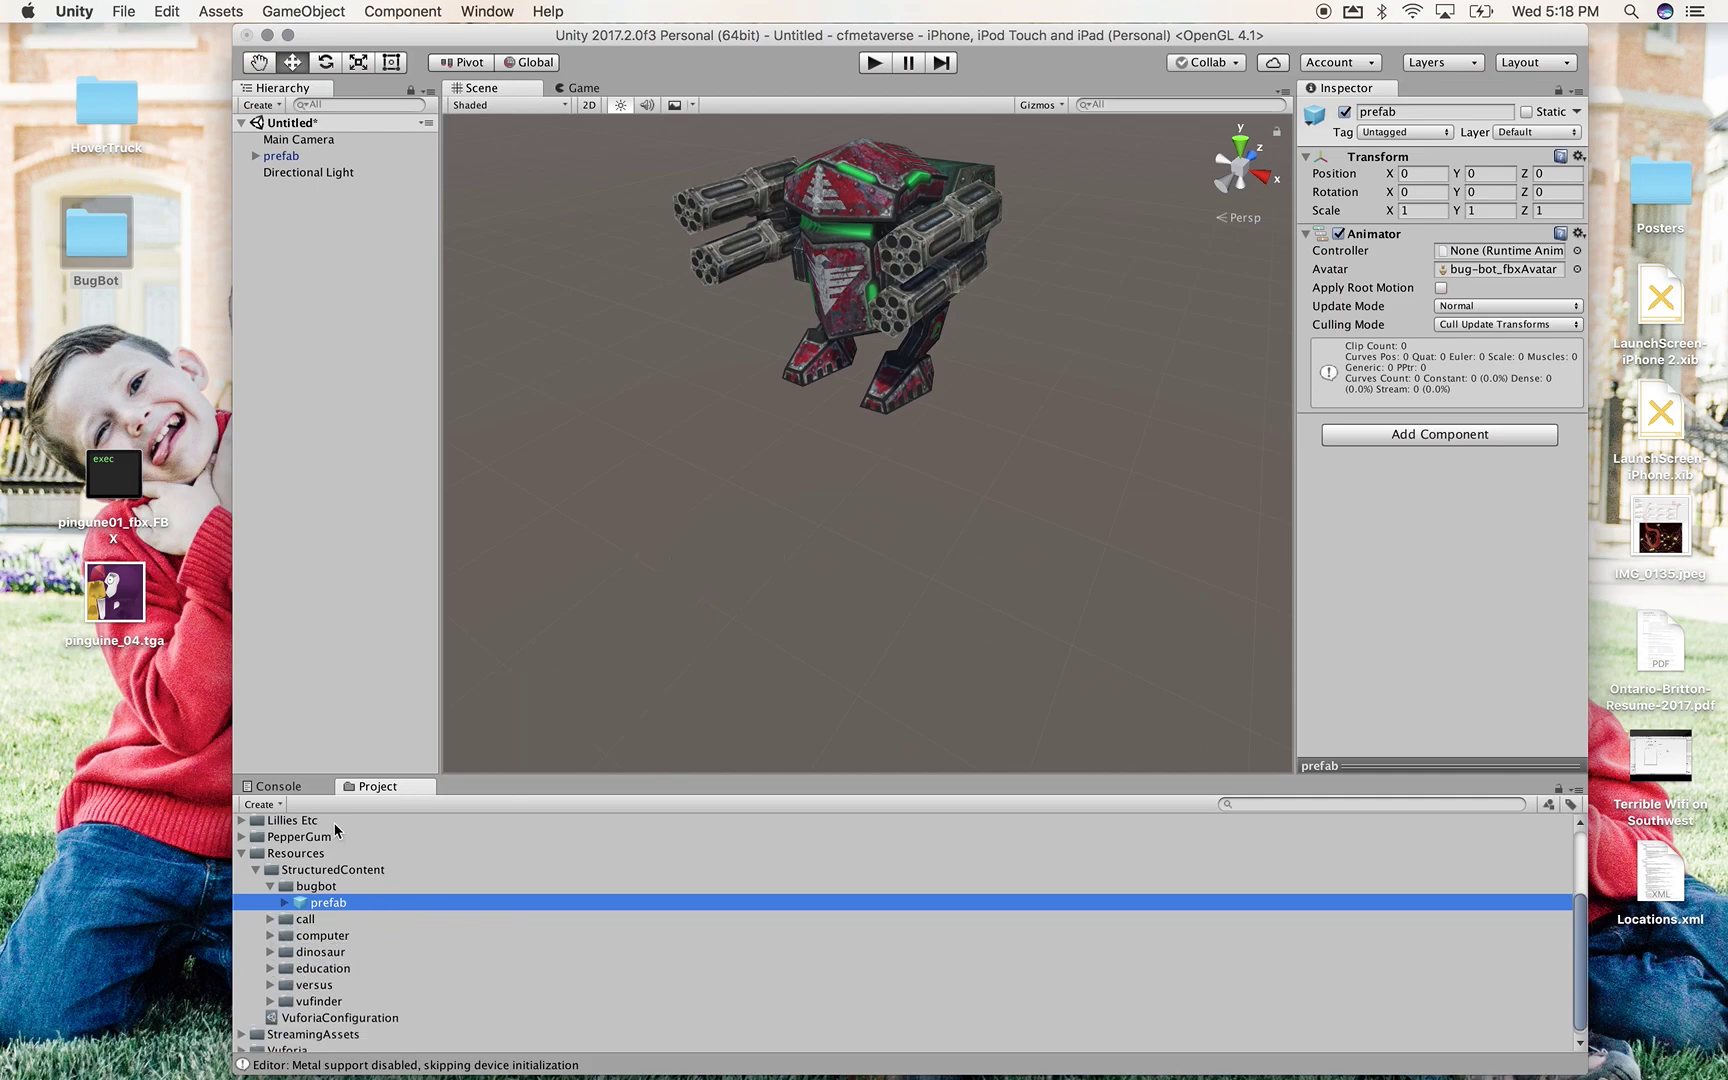
left_click(288, 160)
key("super+BackSpace")
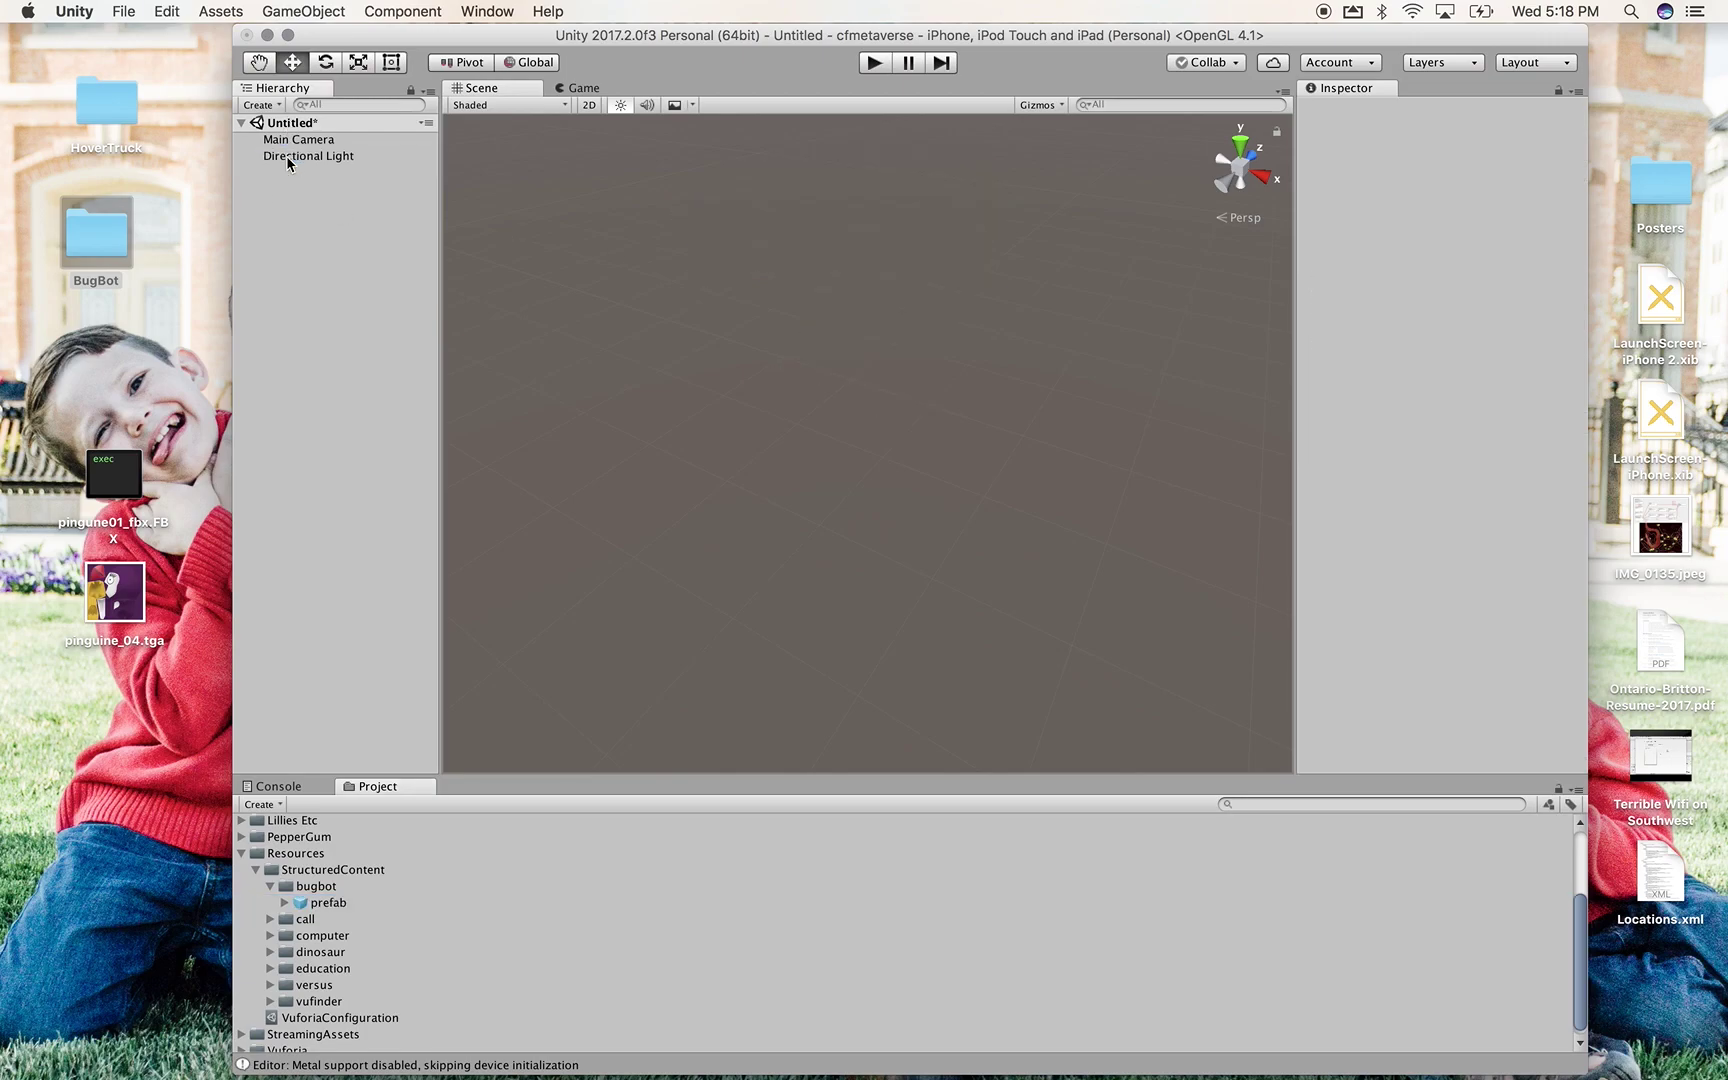
key("super+z")
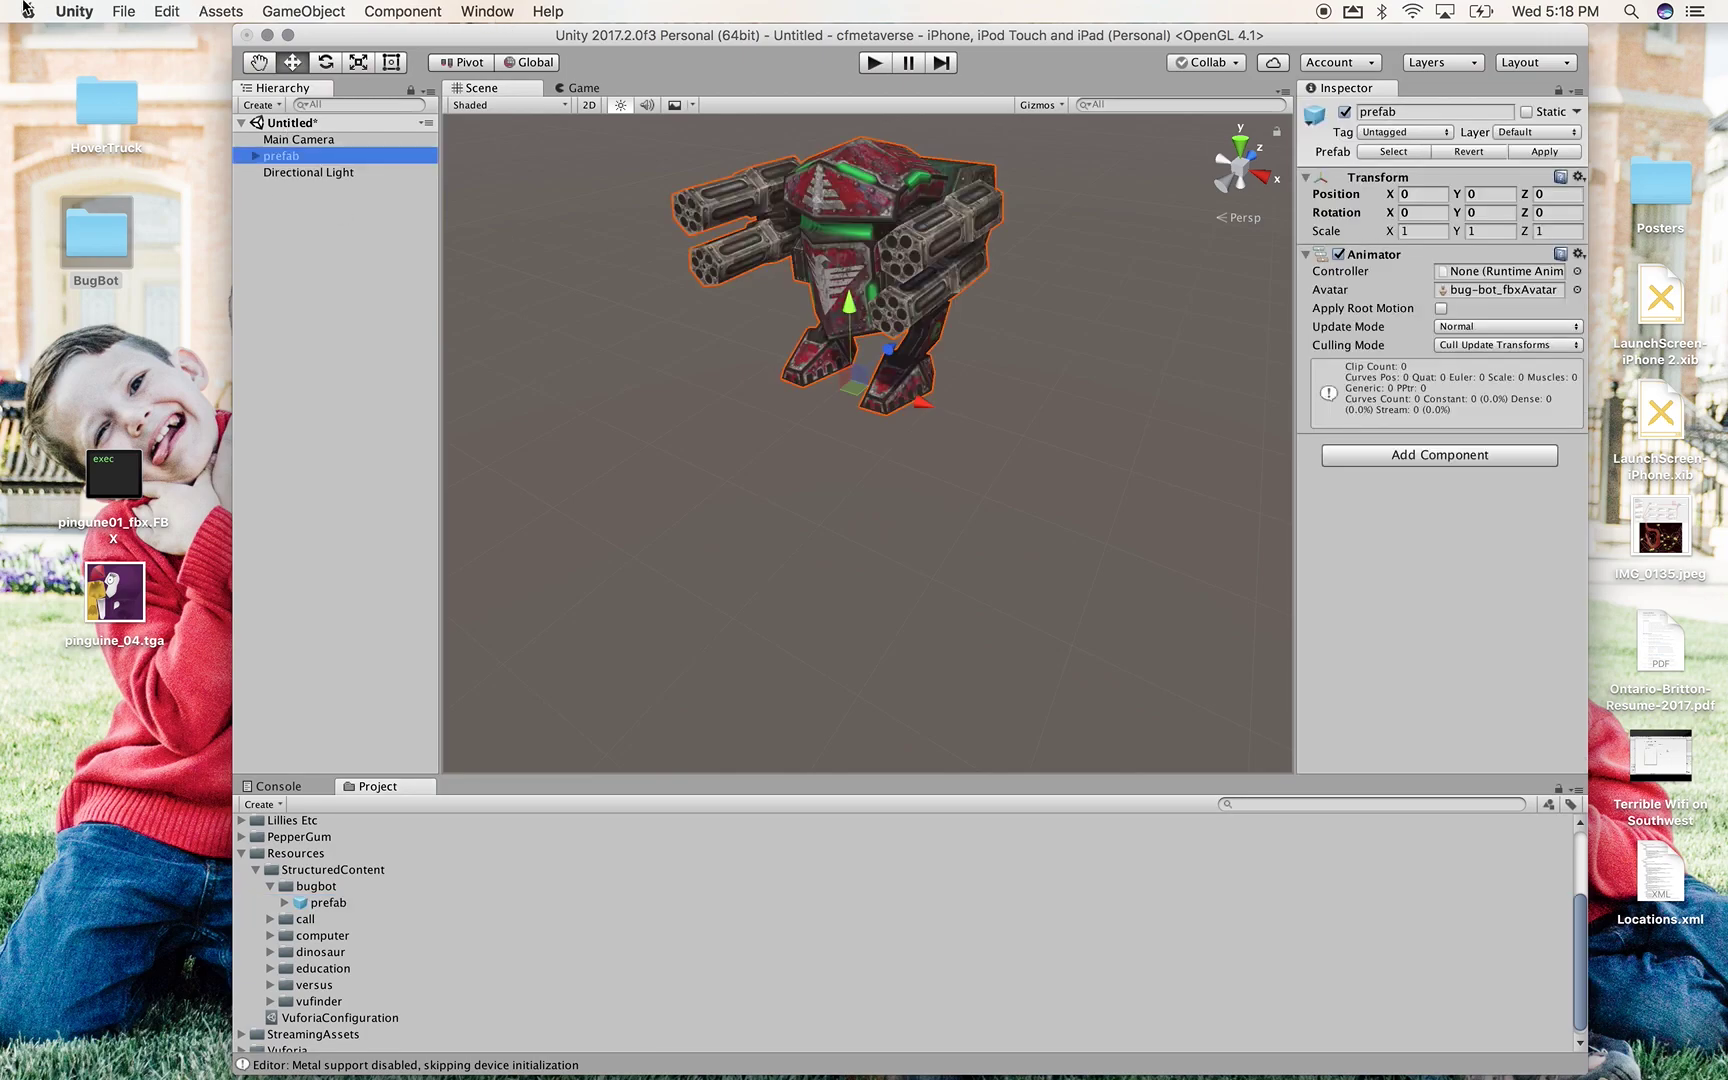
left_click(123, 11)
left_click(930, 252)
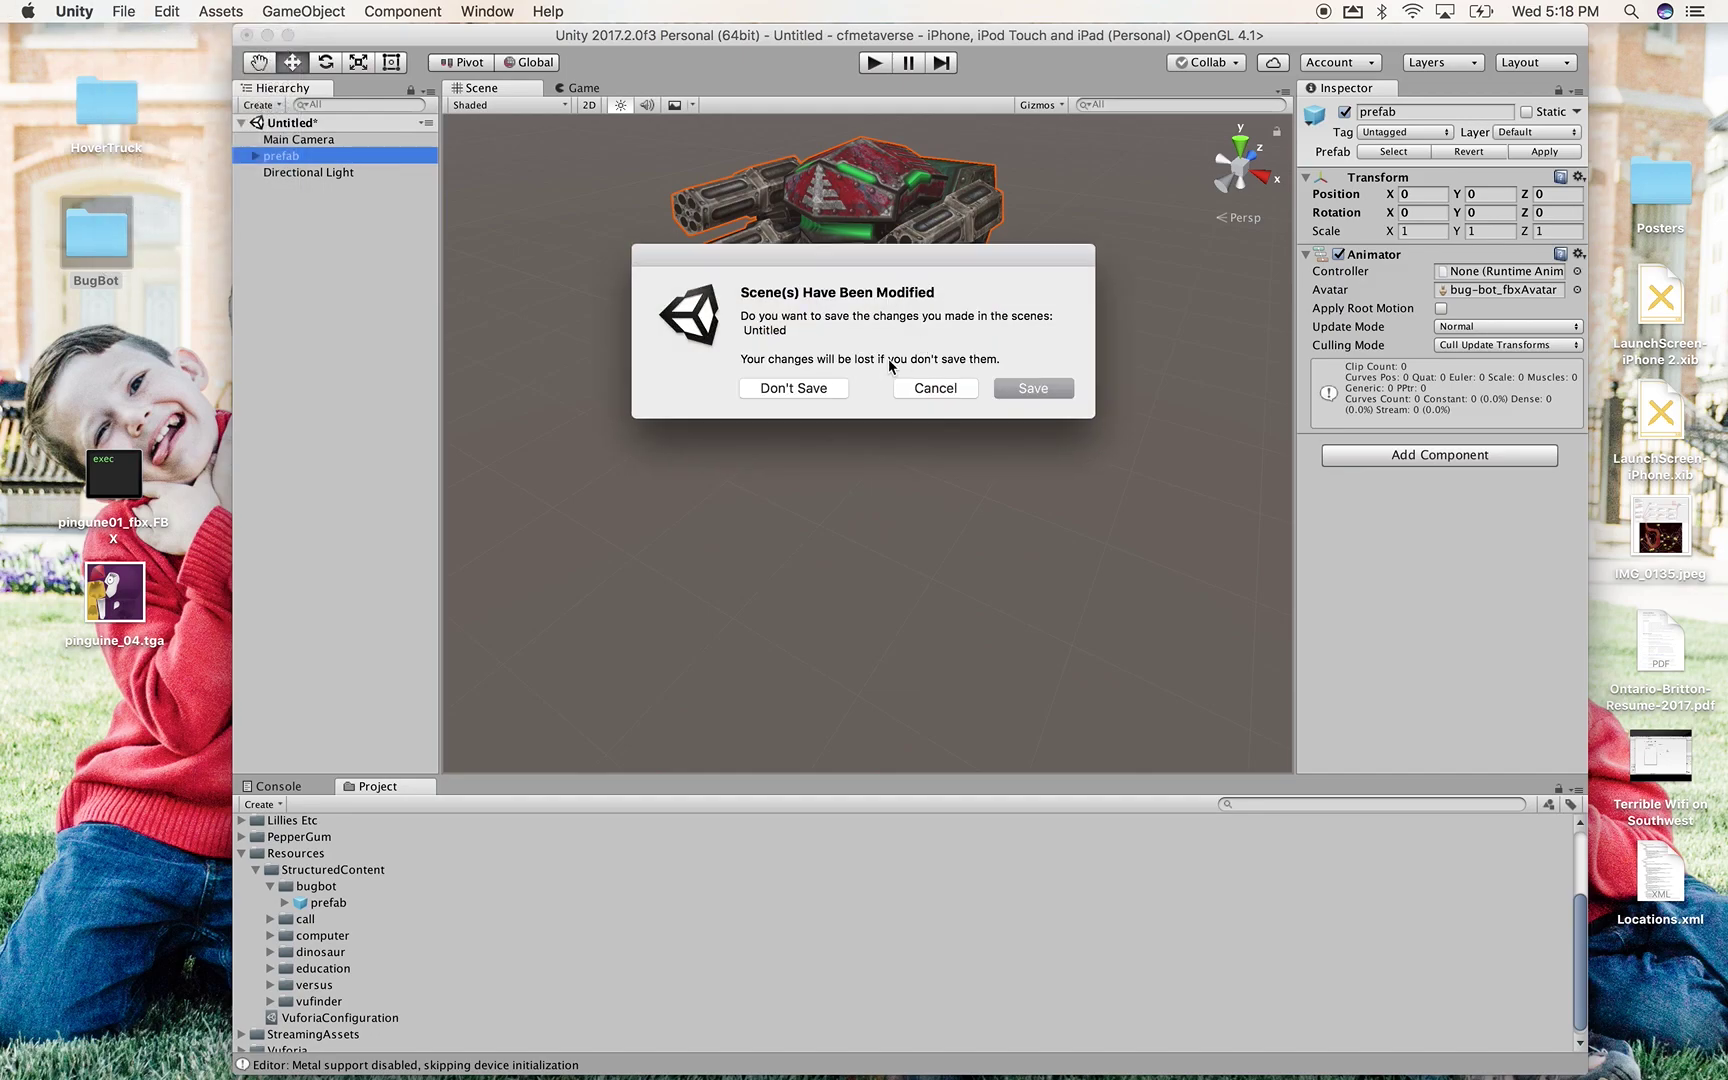
left_click(818, 388)
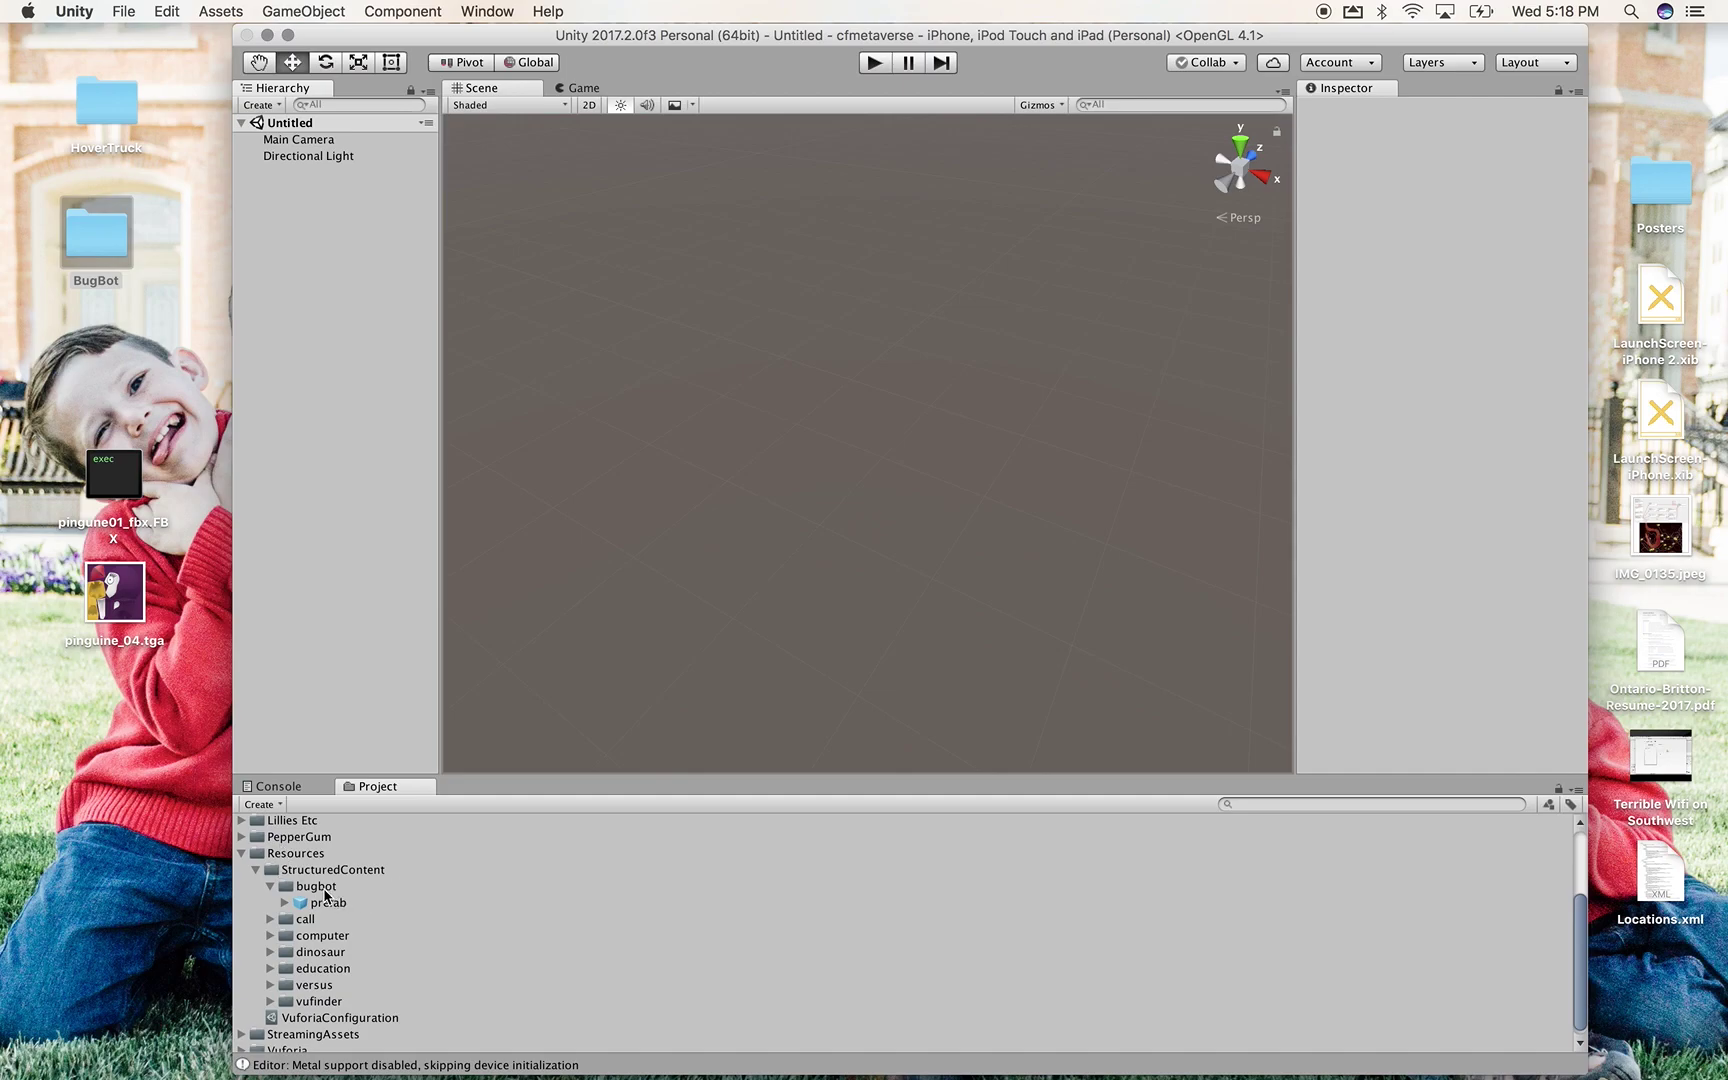
Inspect the bug-bot prefab, then collapse the bugbot and Resources folders
left_click(325, 889)
left_click(327, 903)
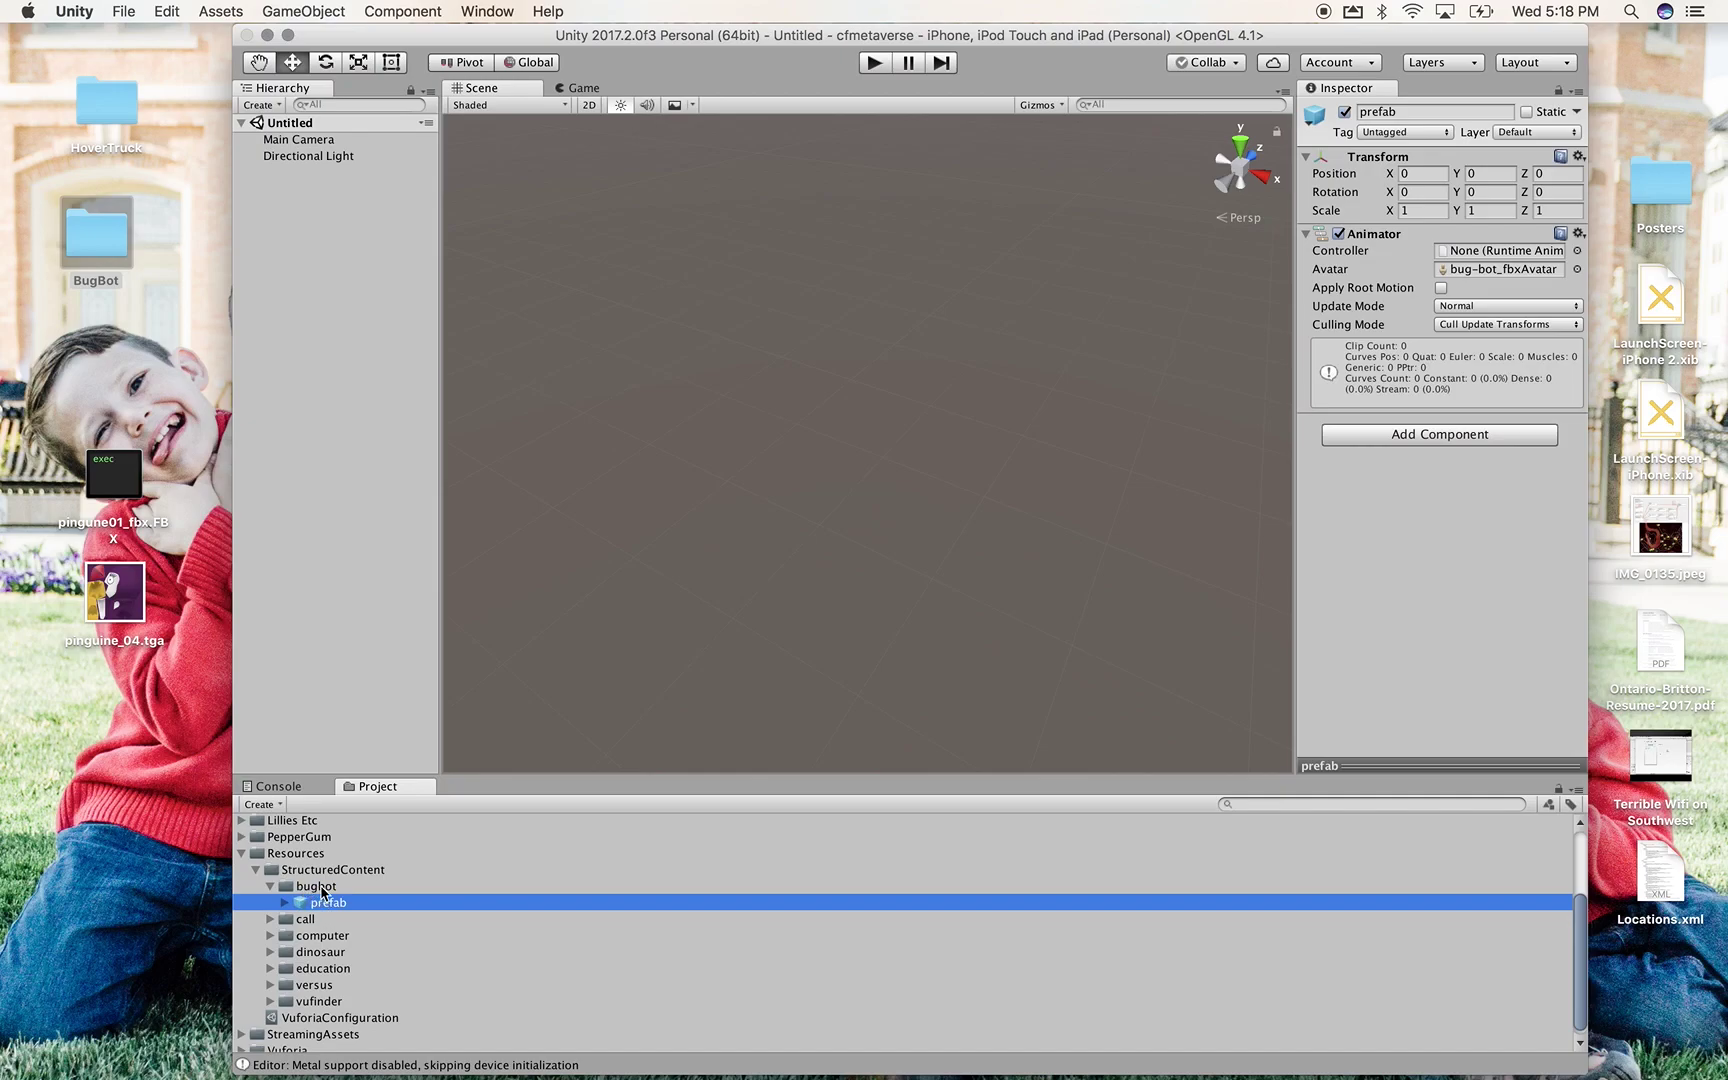
left_click(269, 886)
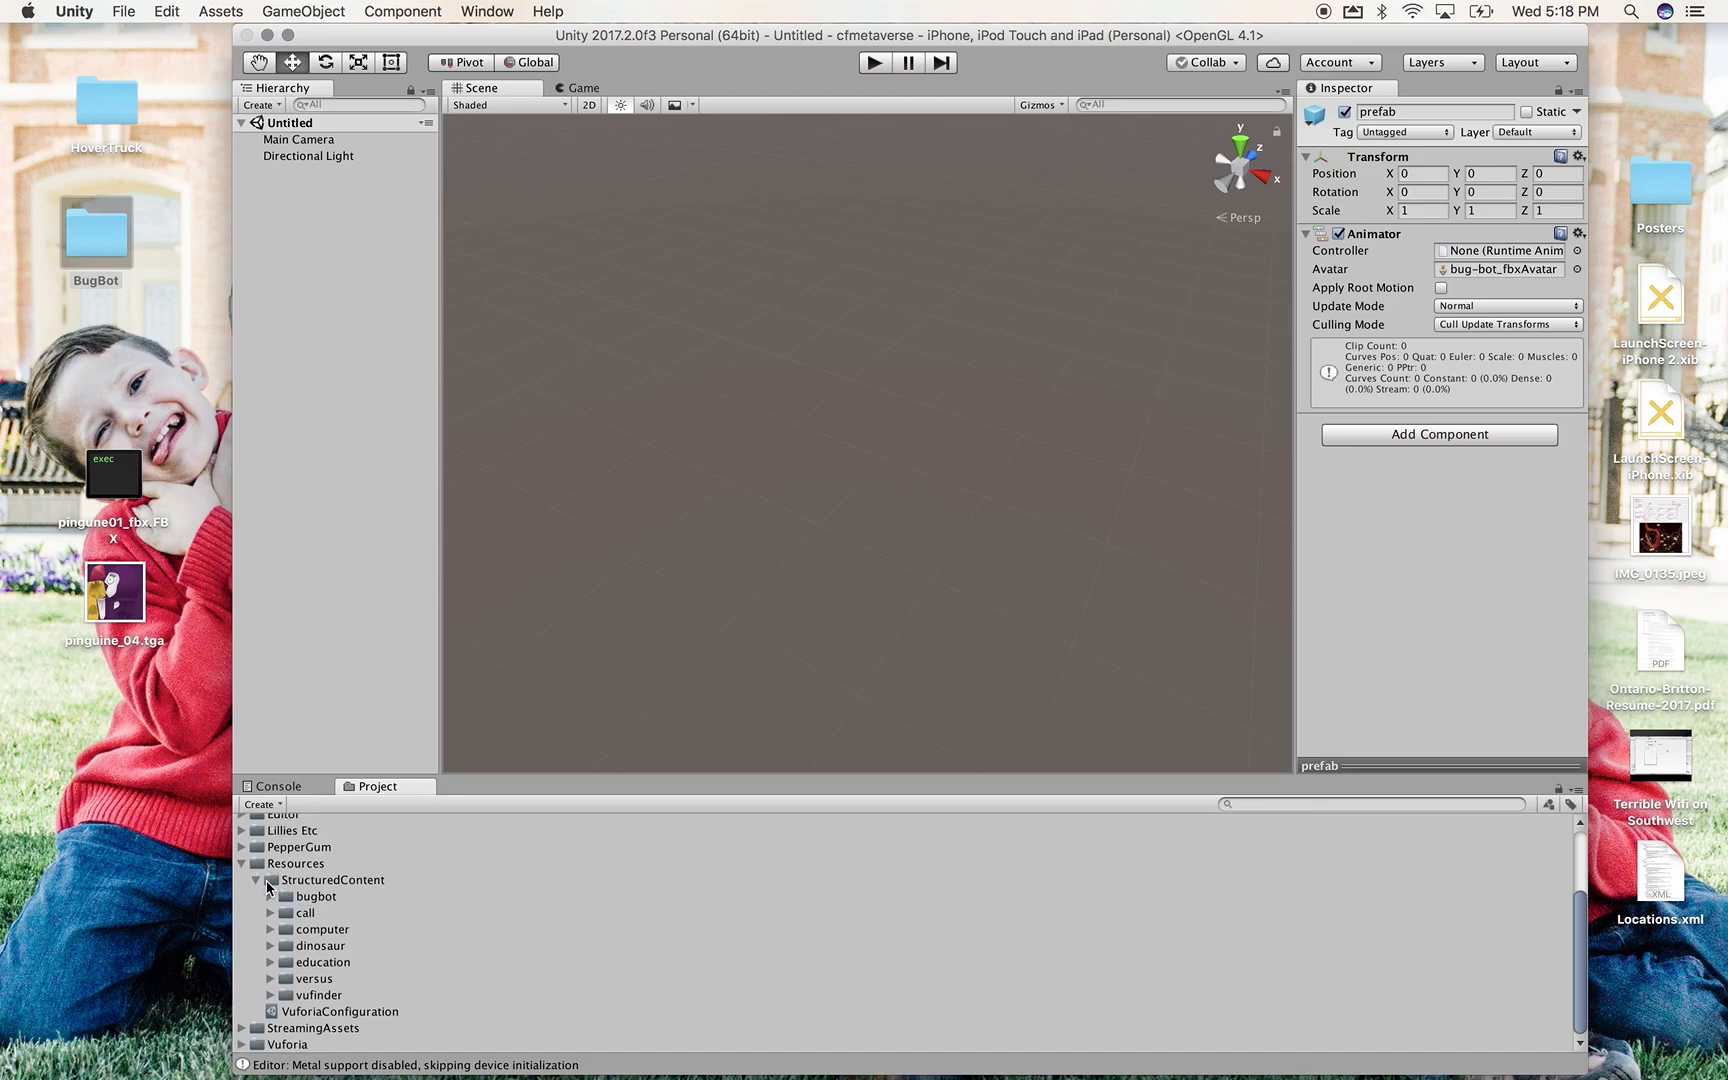
left_click(247, 866)
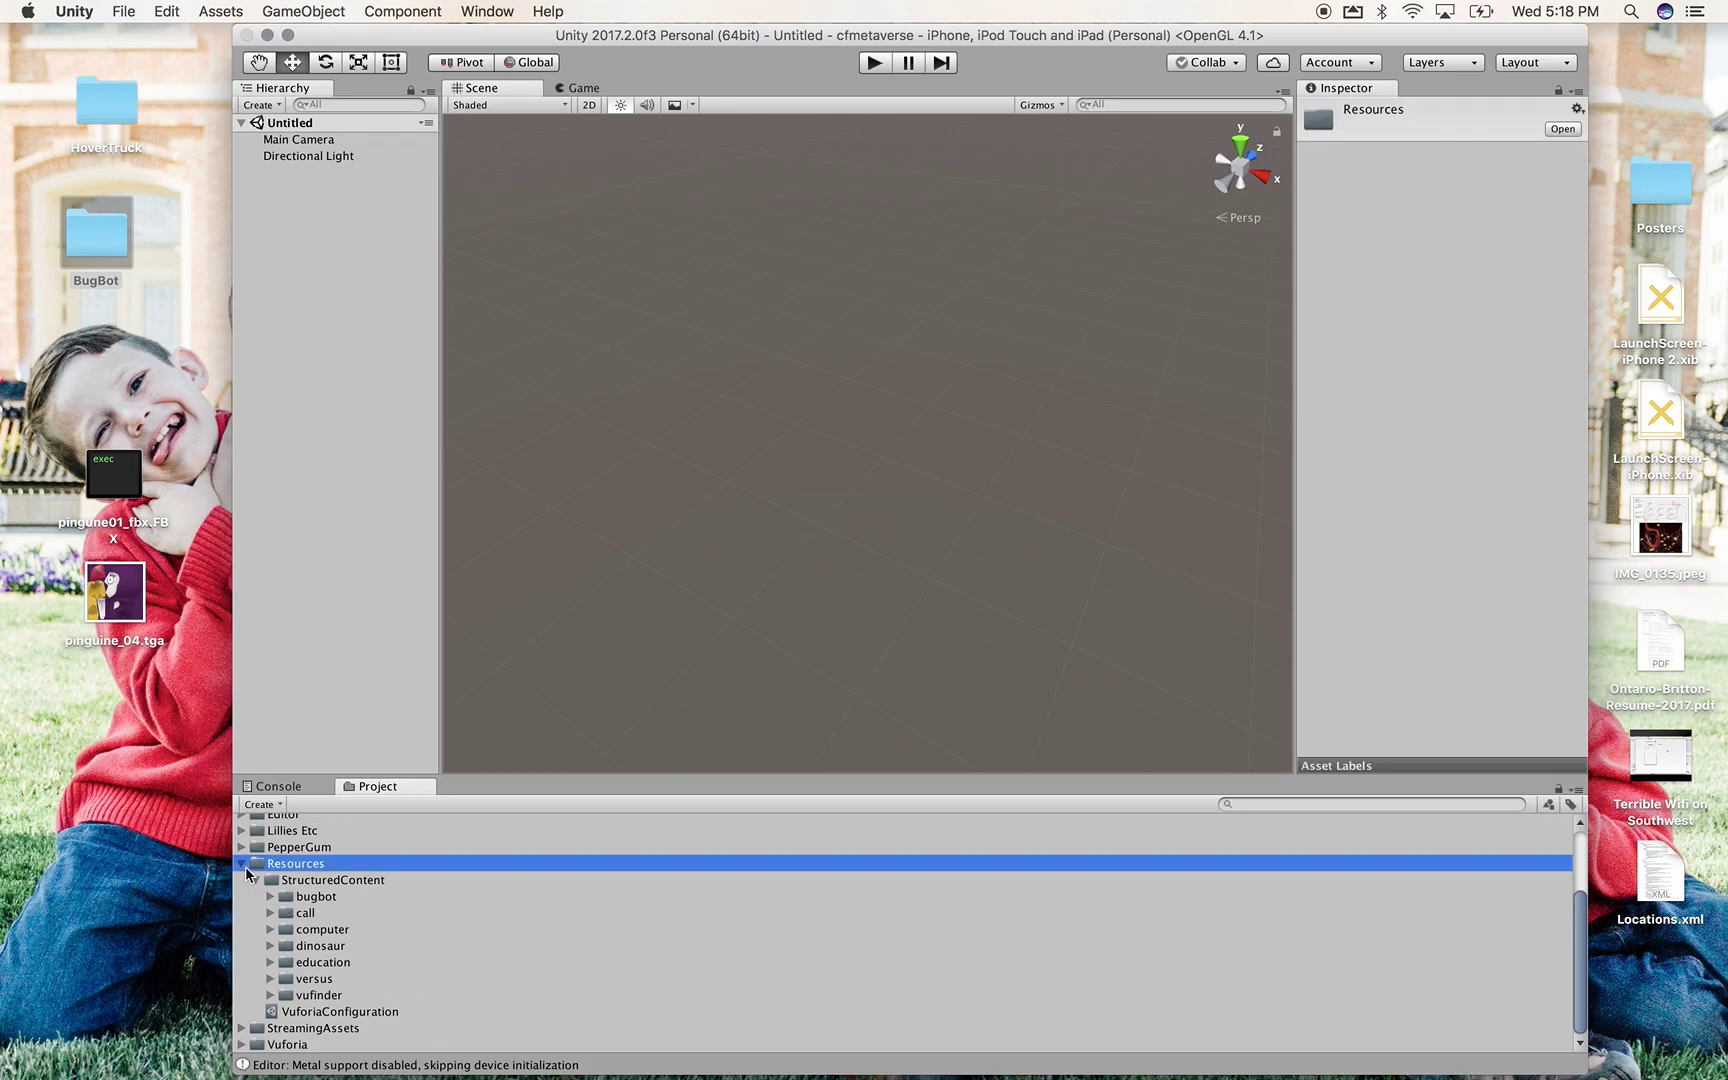
left_click(242, 866)
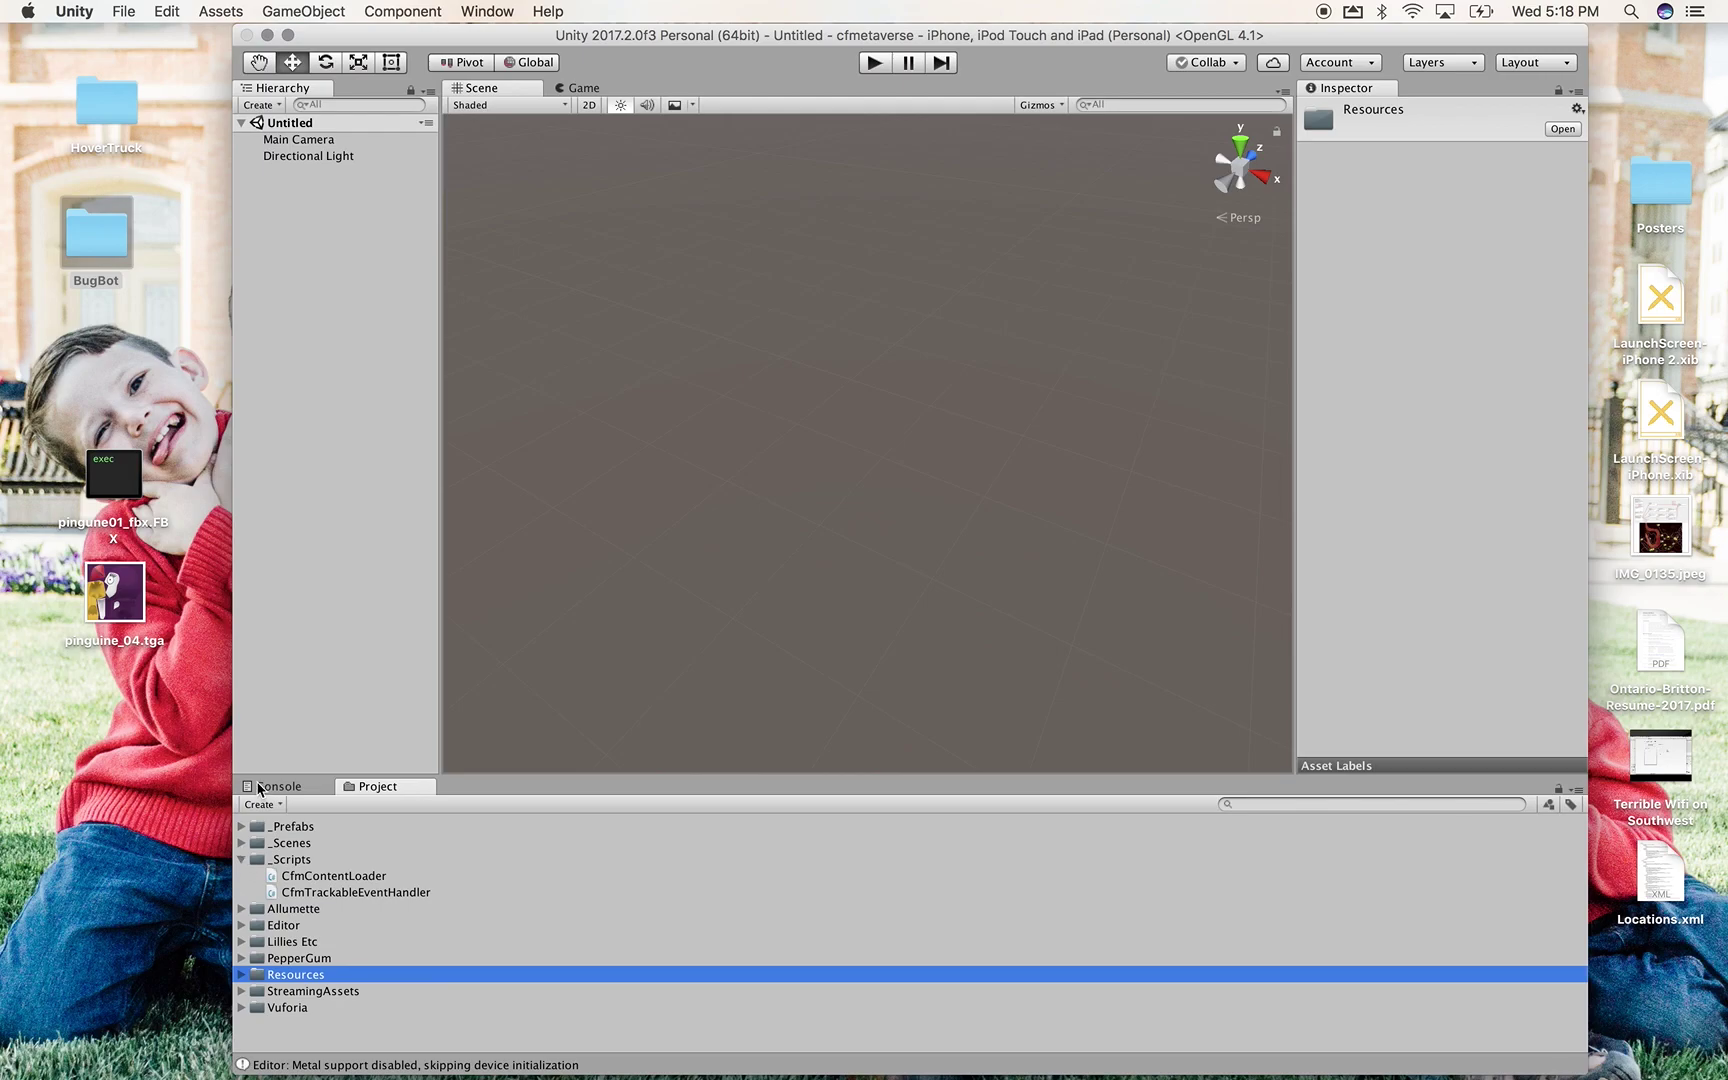
Create an empty GameObject in the new scene via GameObject > Create Empty
left_click(240, 861)
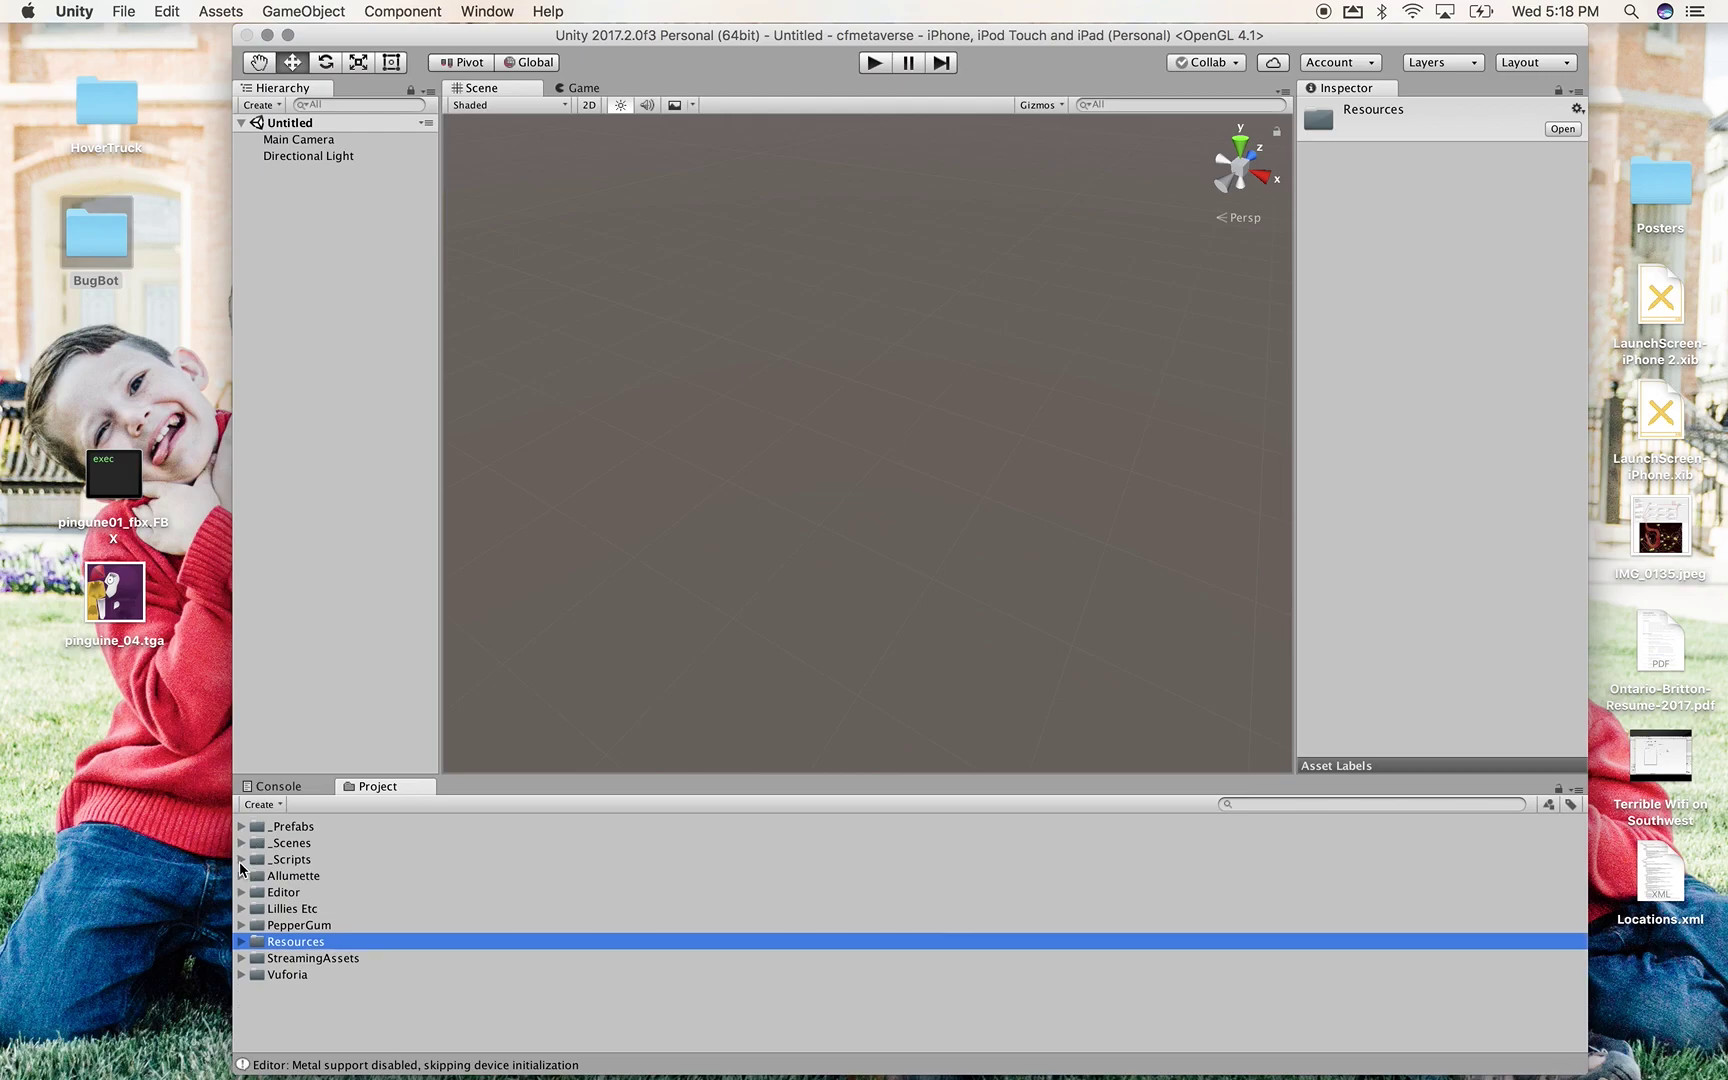
key("z")
left_click_drag(756, 225, 761, 140, "alt")
left_click(272, 12)
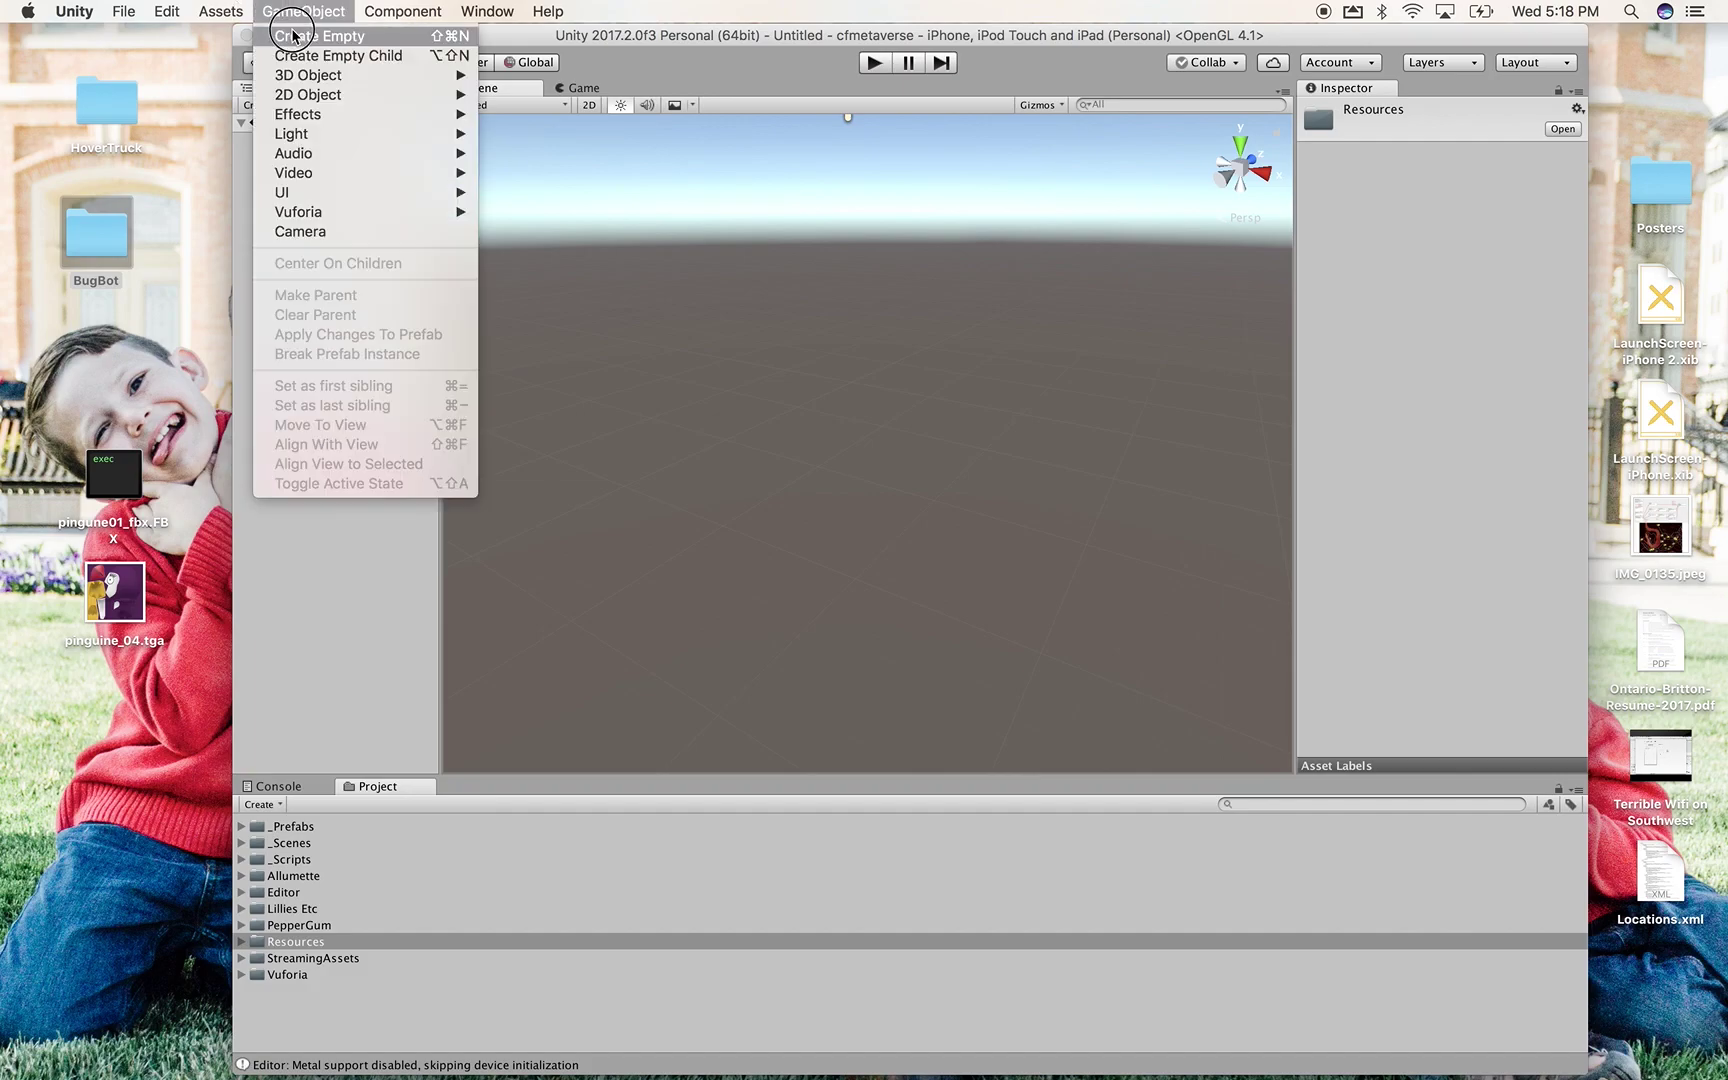
left_click(292, 36)
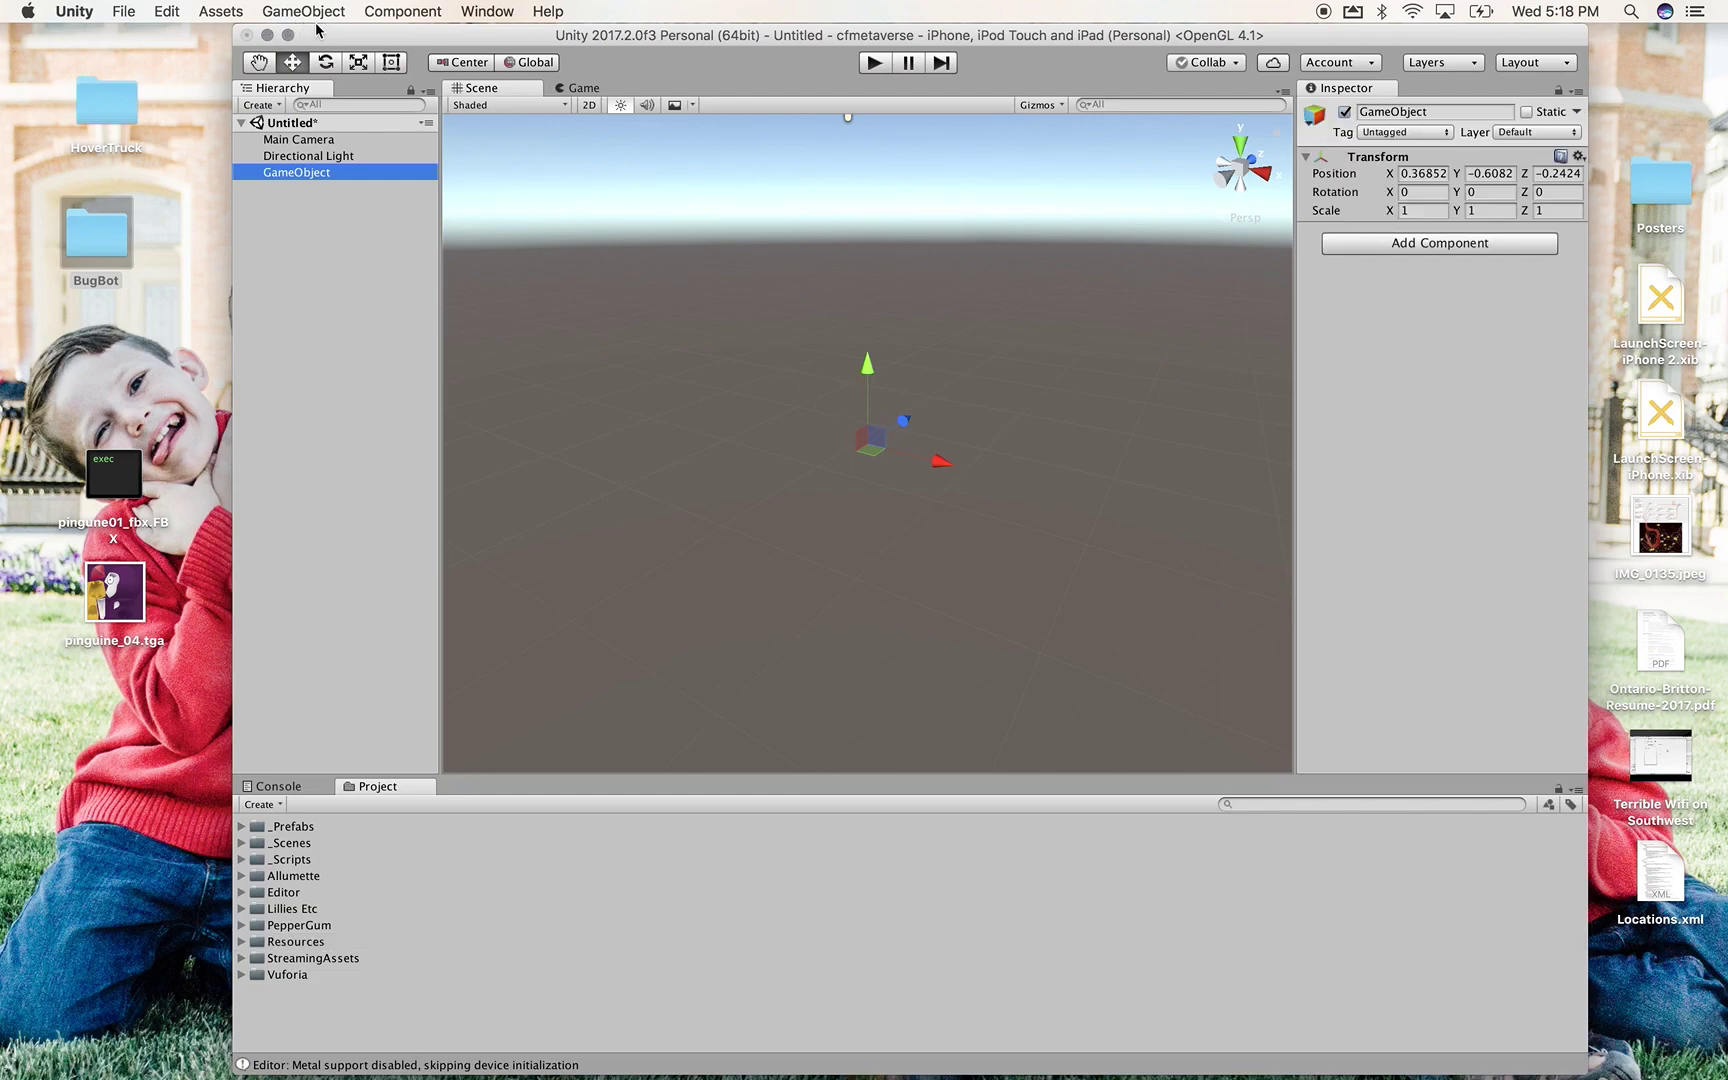
left_click(296, 12)
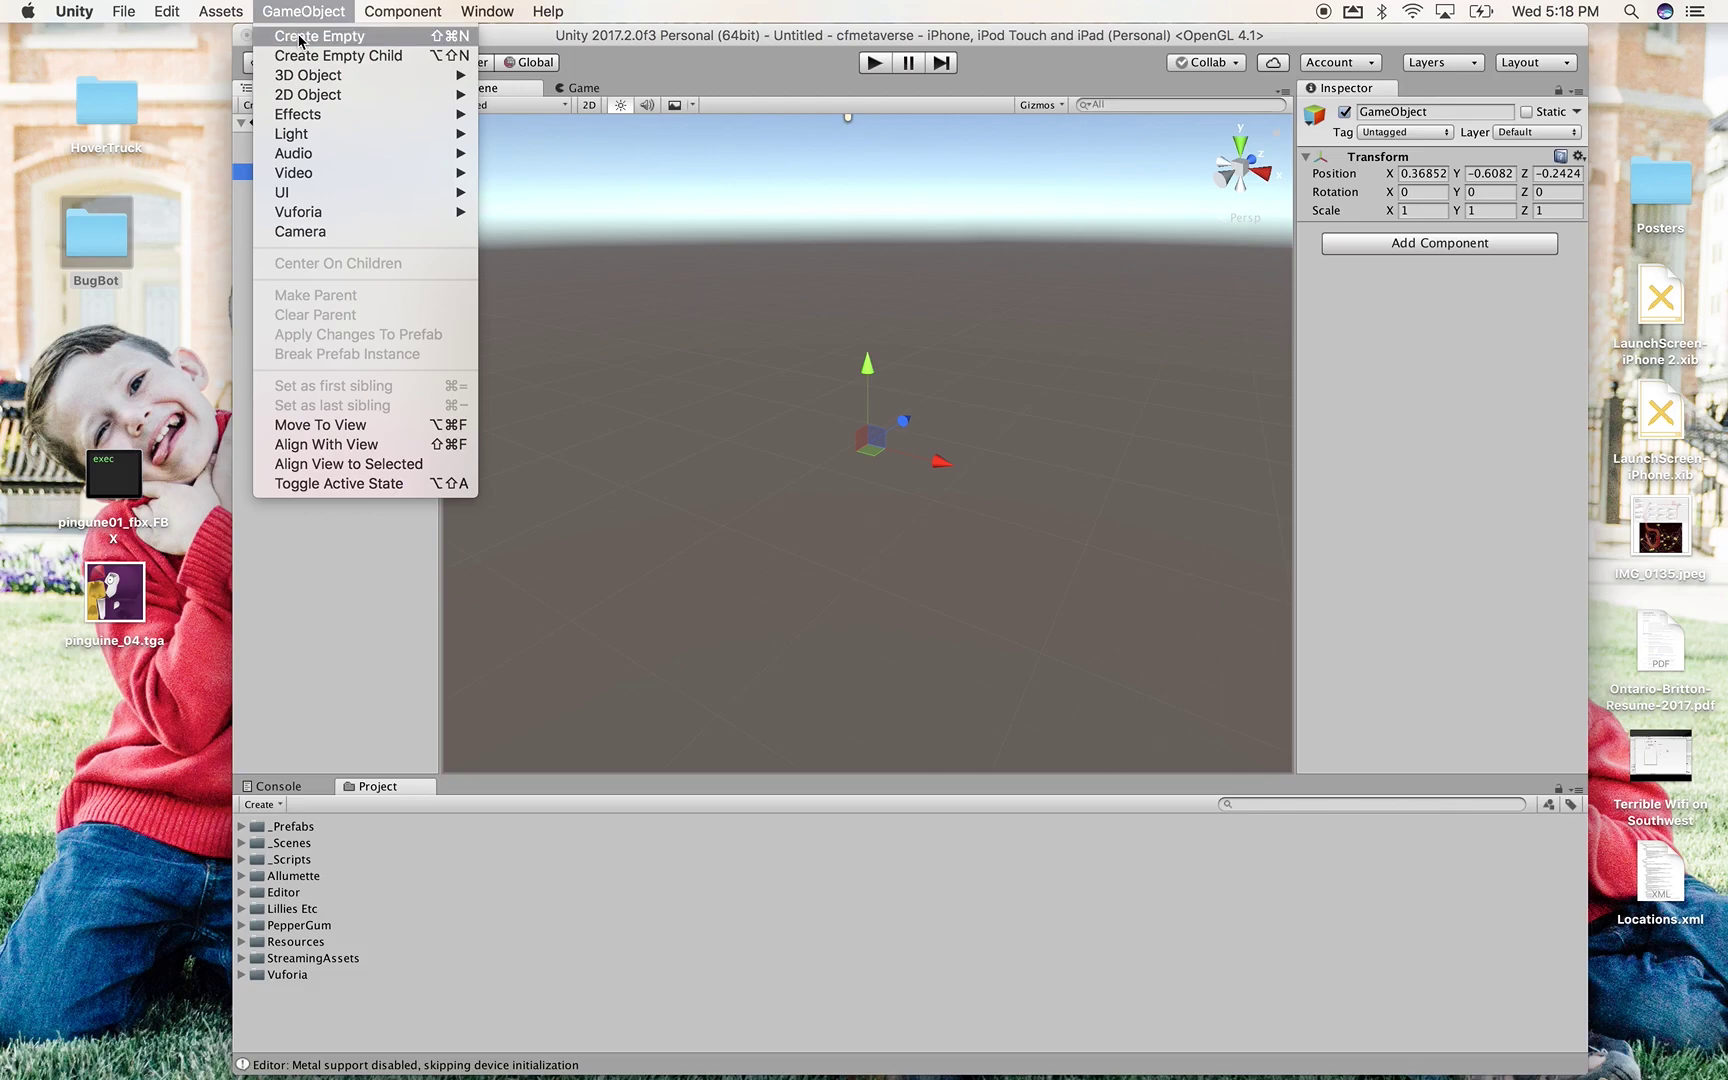
left_click(542, 333)
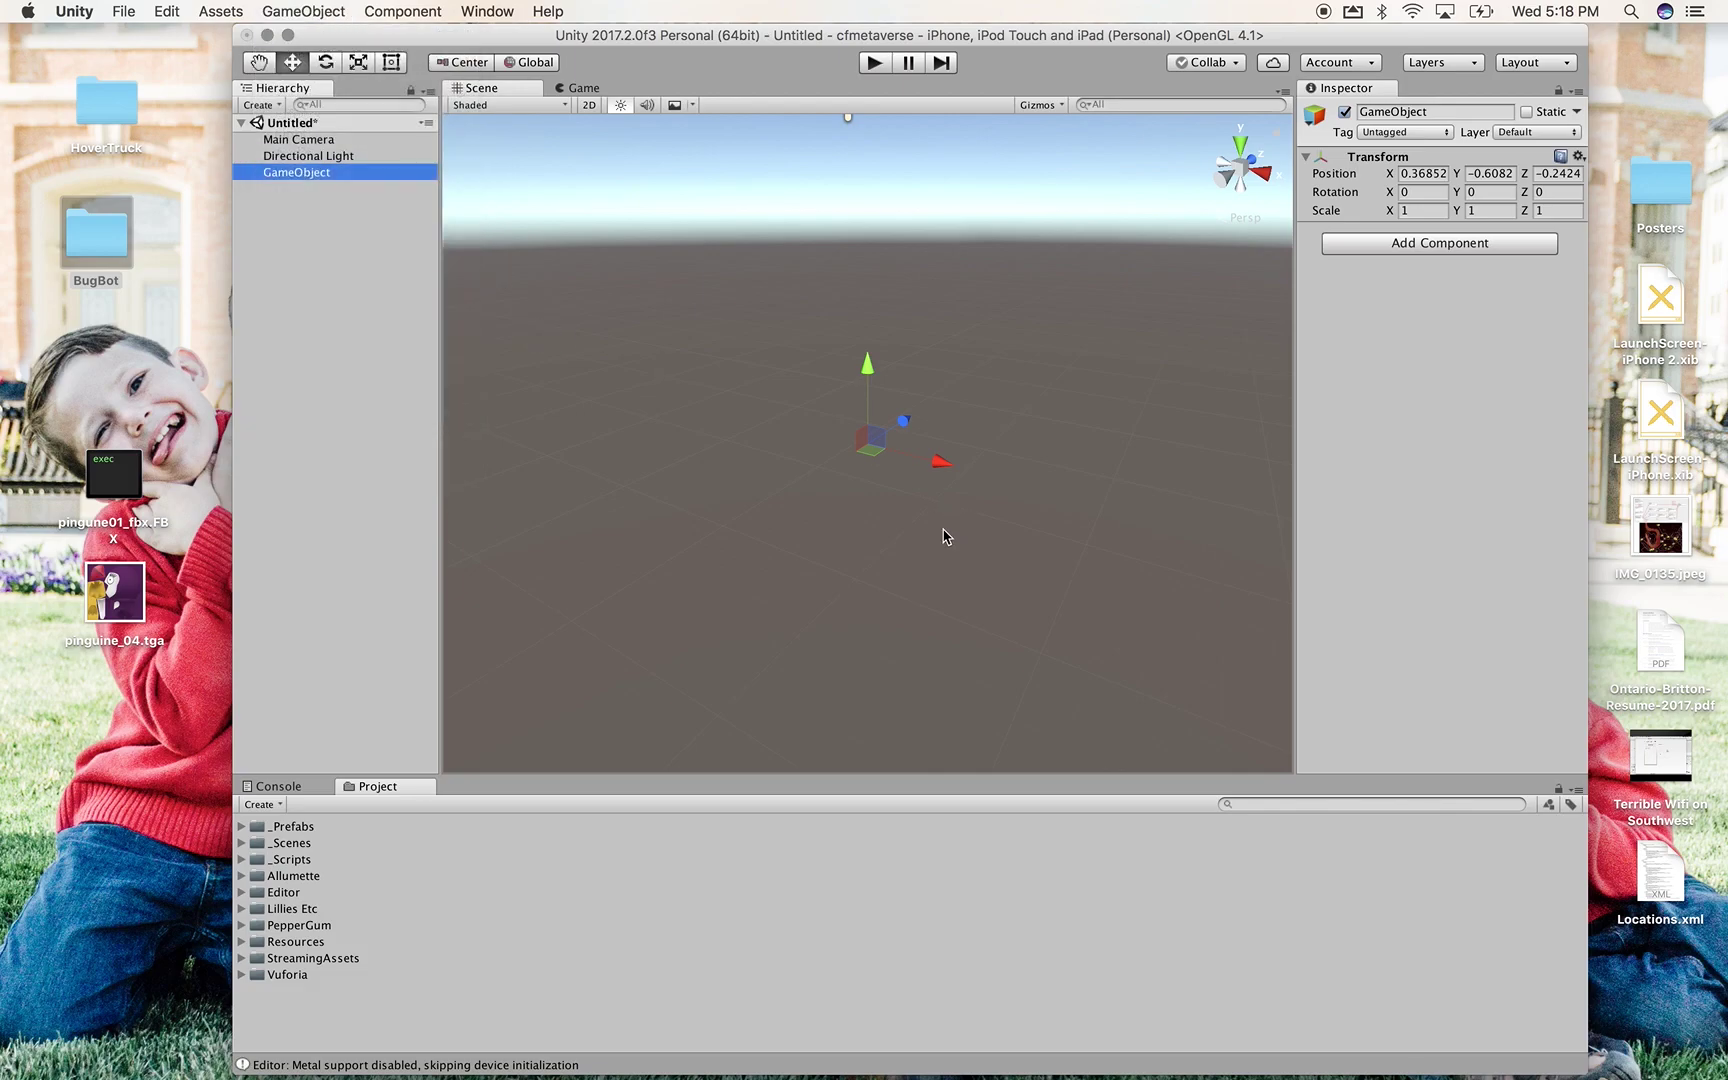
Reset the empty GameObject's position to 0, 0, 0
left_click(305, 156)
left_click(300, 175)
left_click(1579, 157)
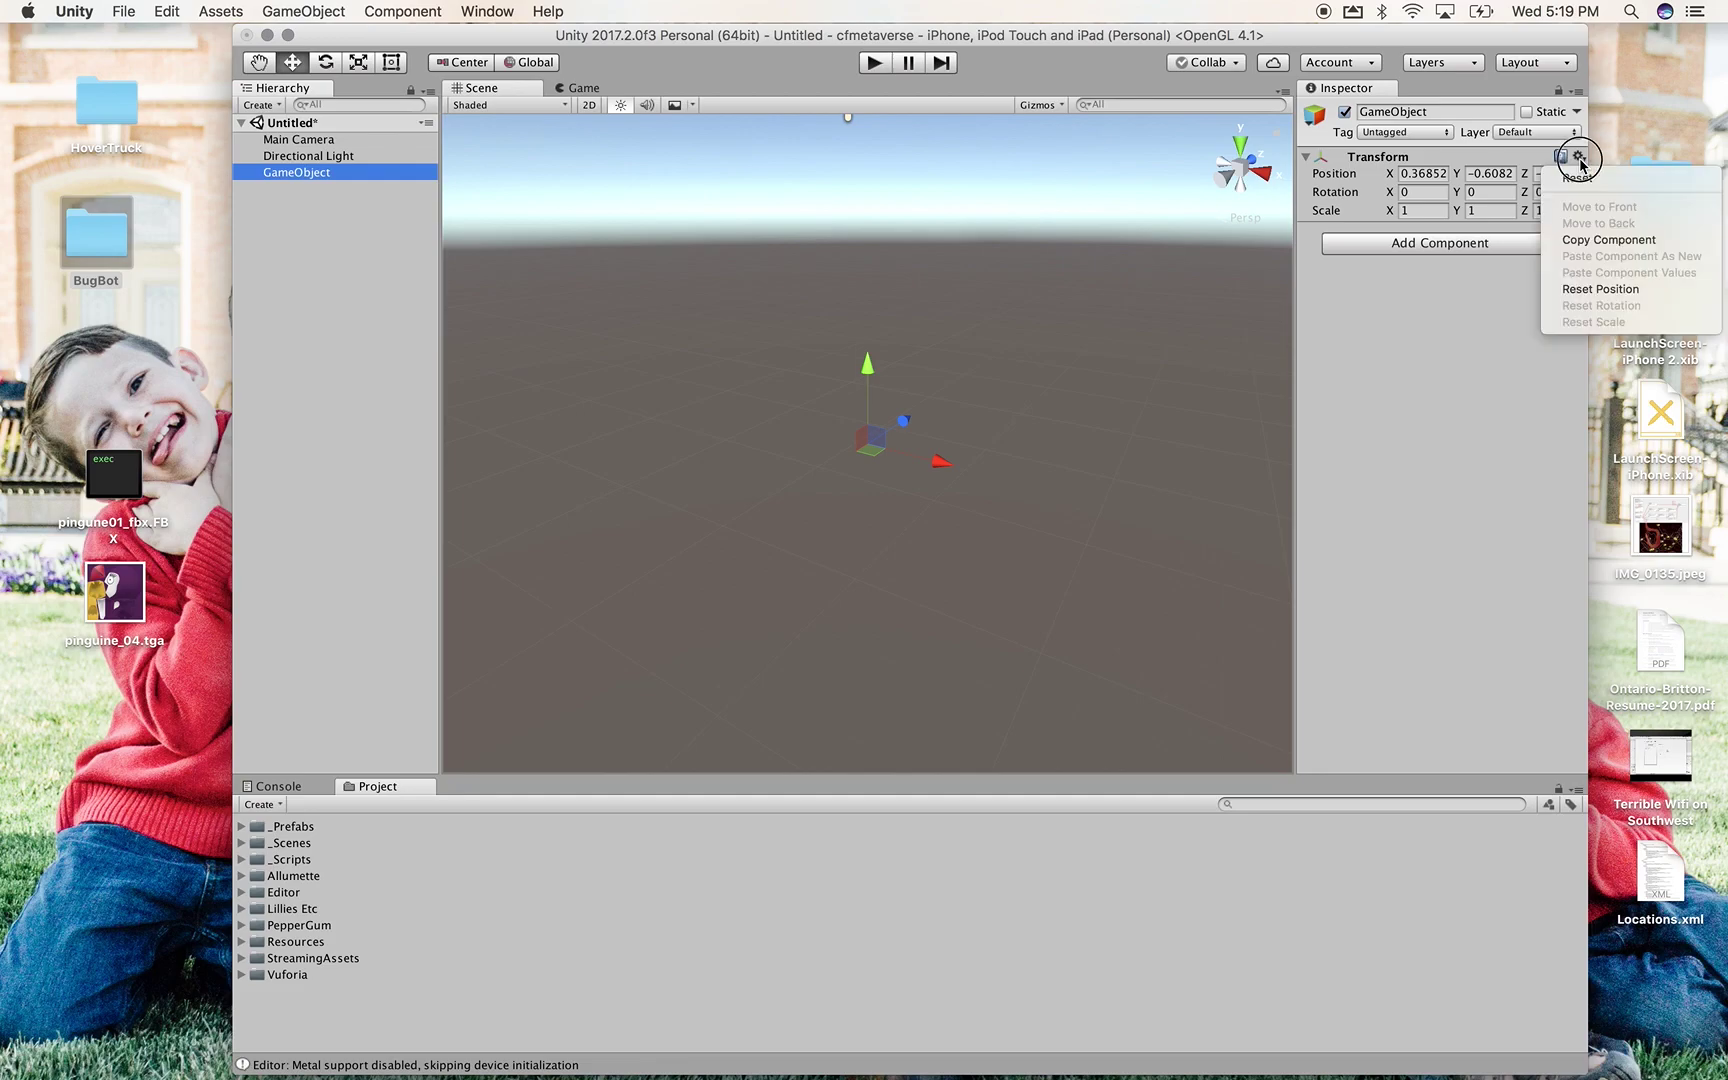
left_click(1584, 177)
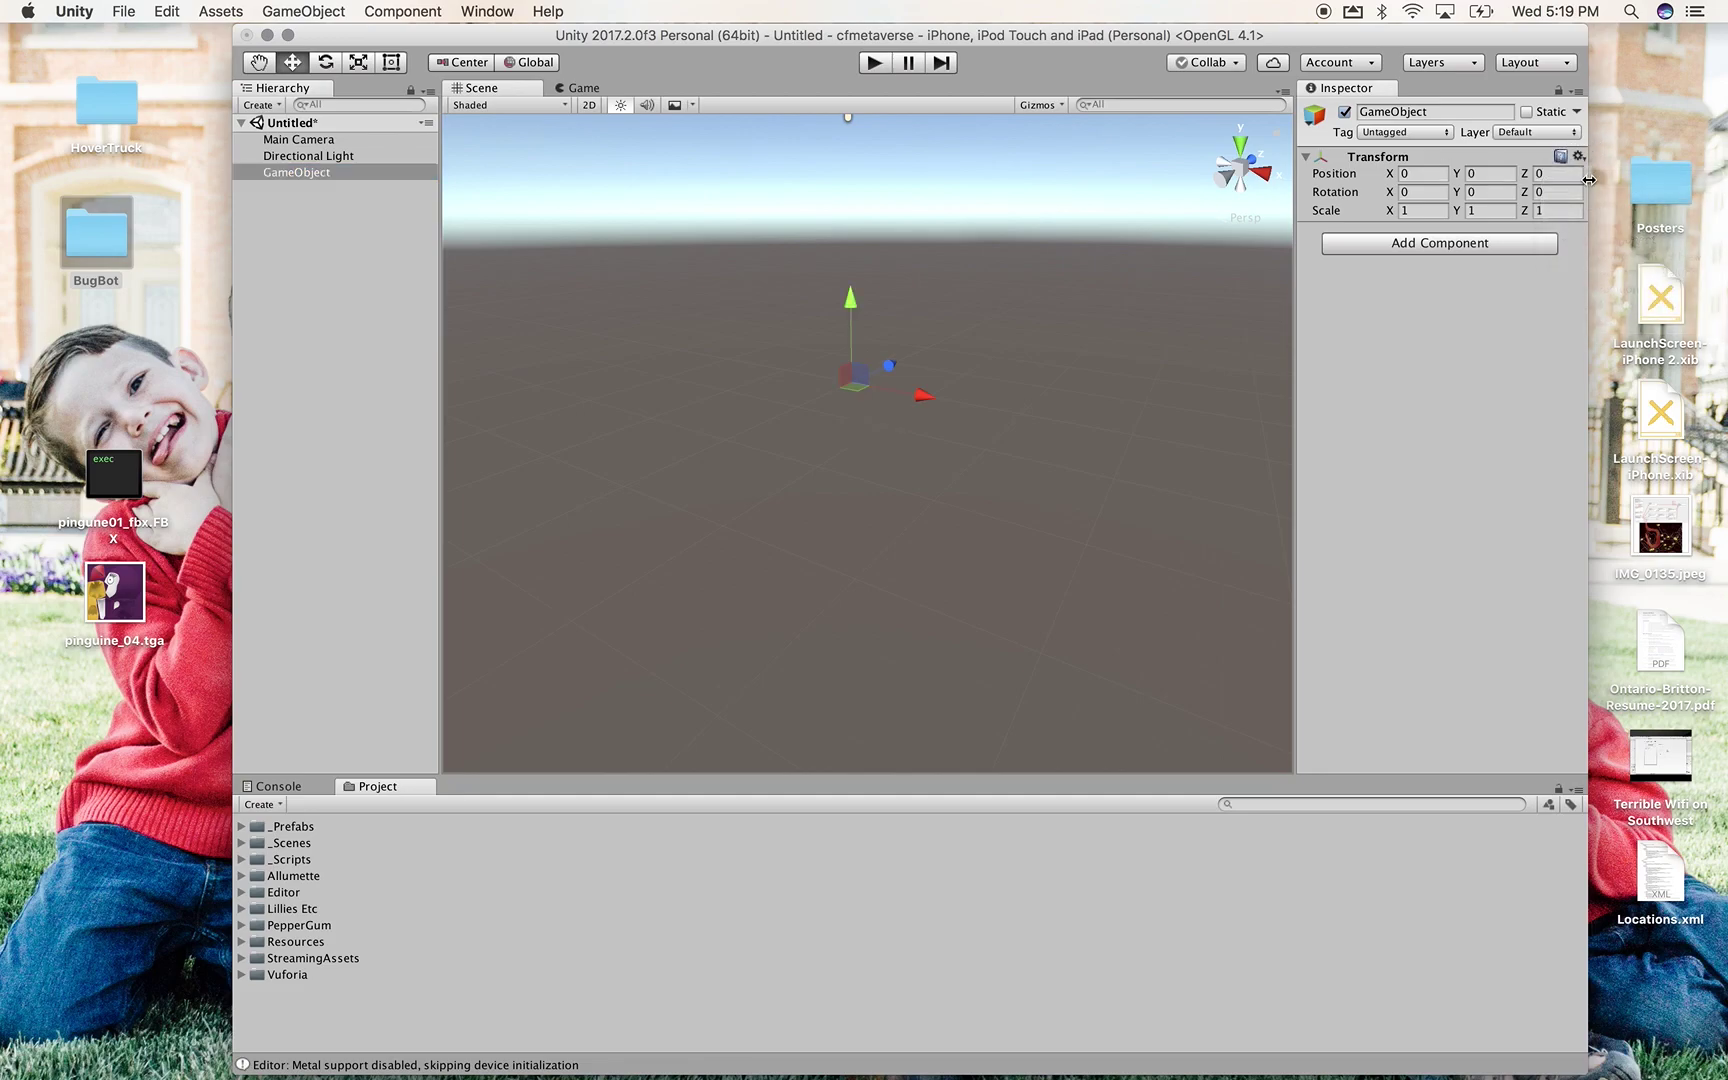
left_click(330, 331)
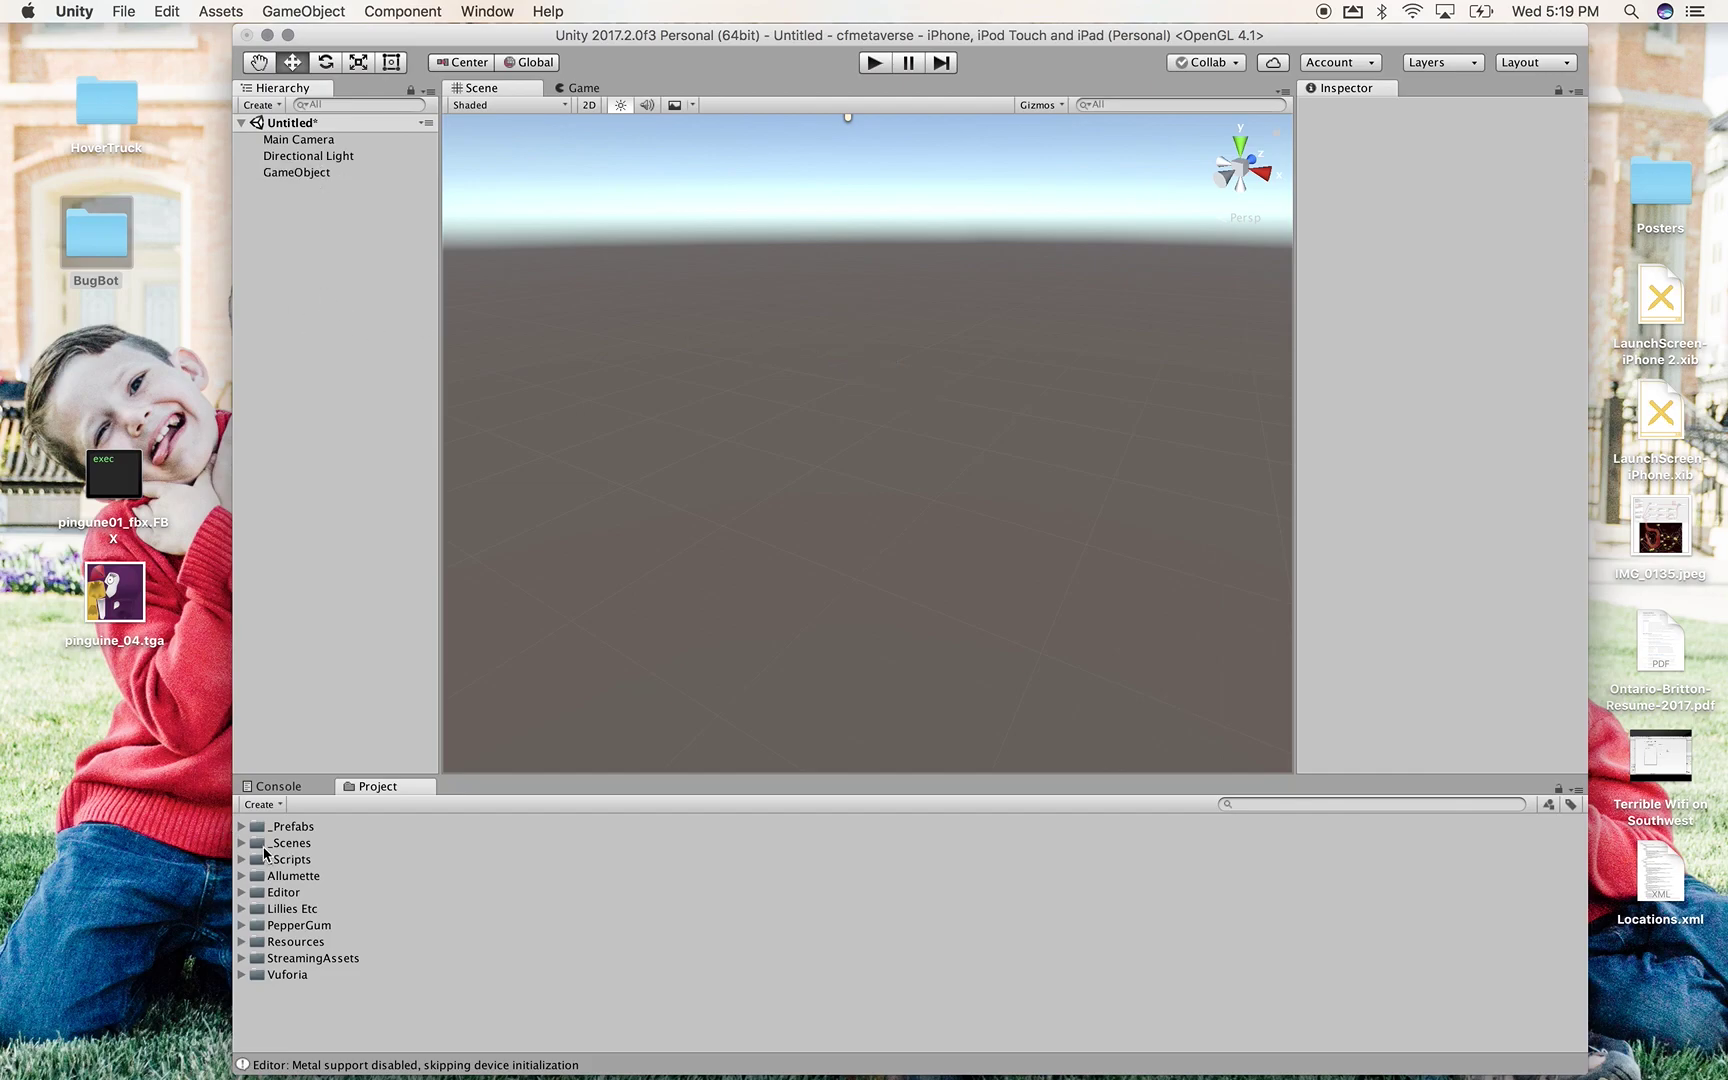
left_click(243, 925)
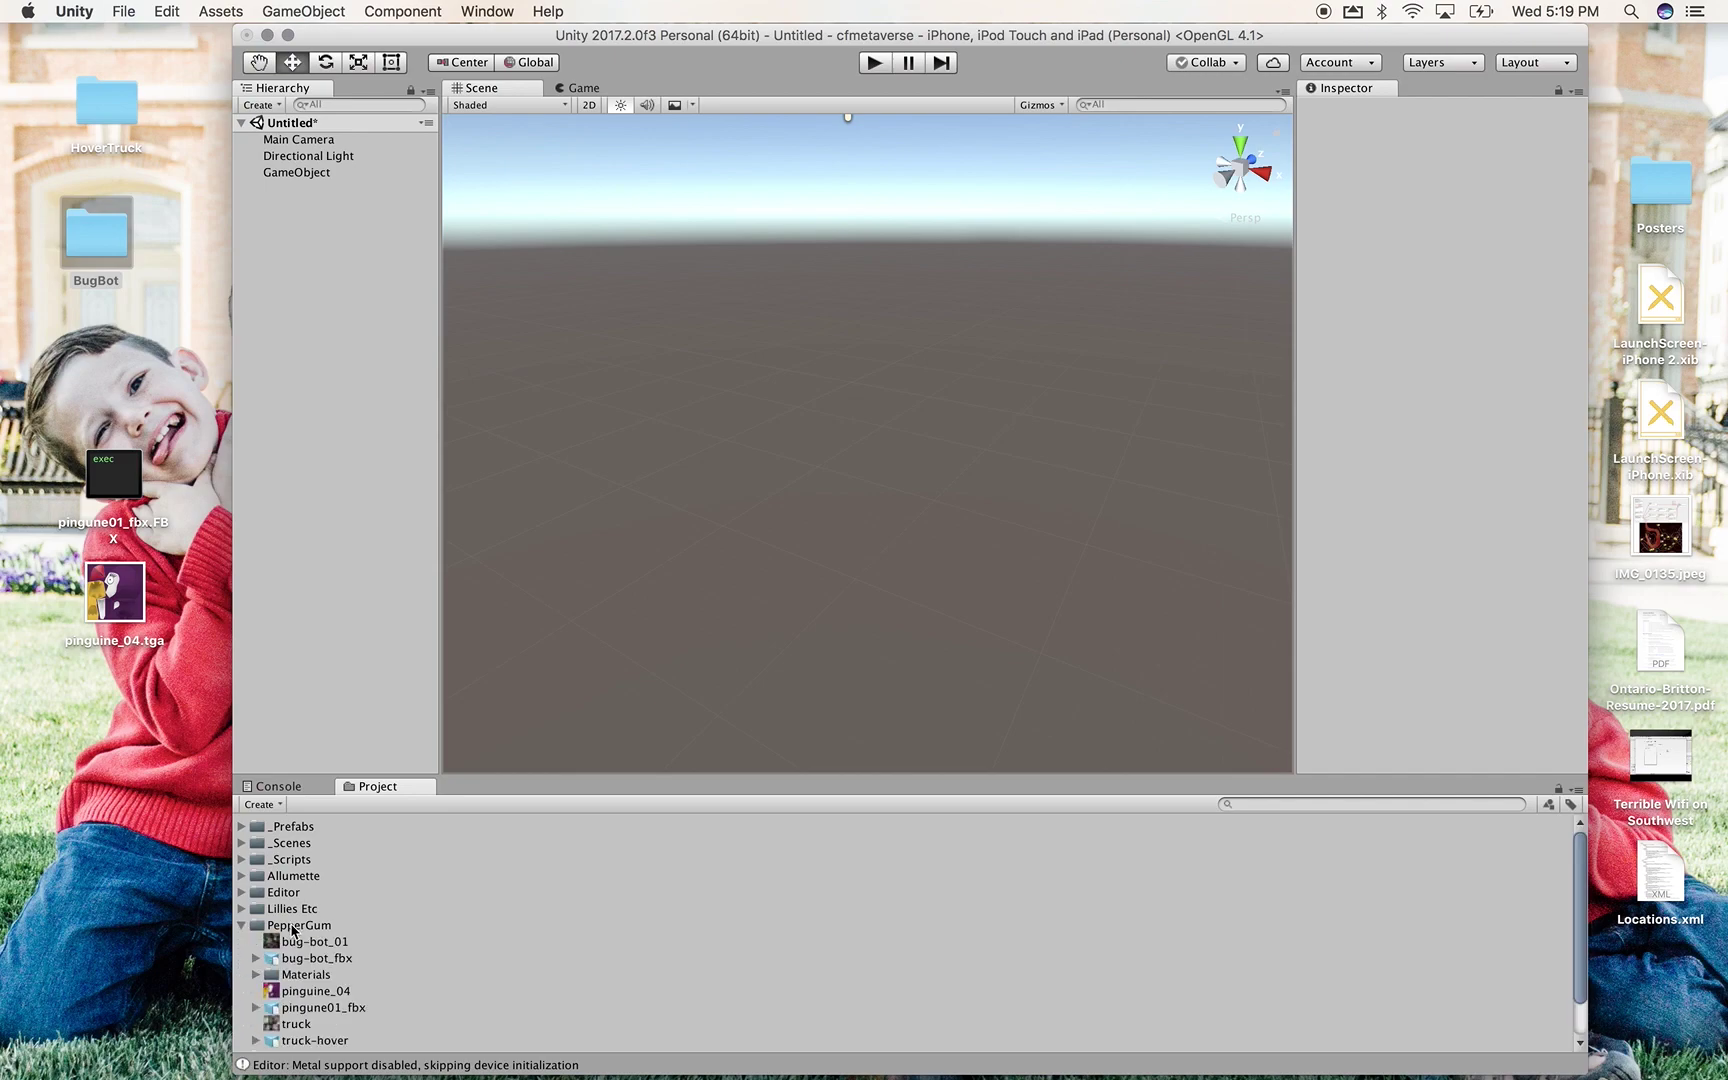
Drag pinguine01_fbx and truck-hover from PepperGum onto GameObject as its children
left_click(295, 927)
scroll(295, 930, "down", 2)
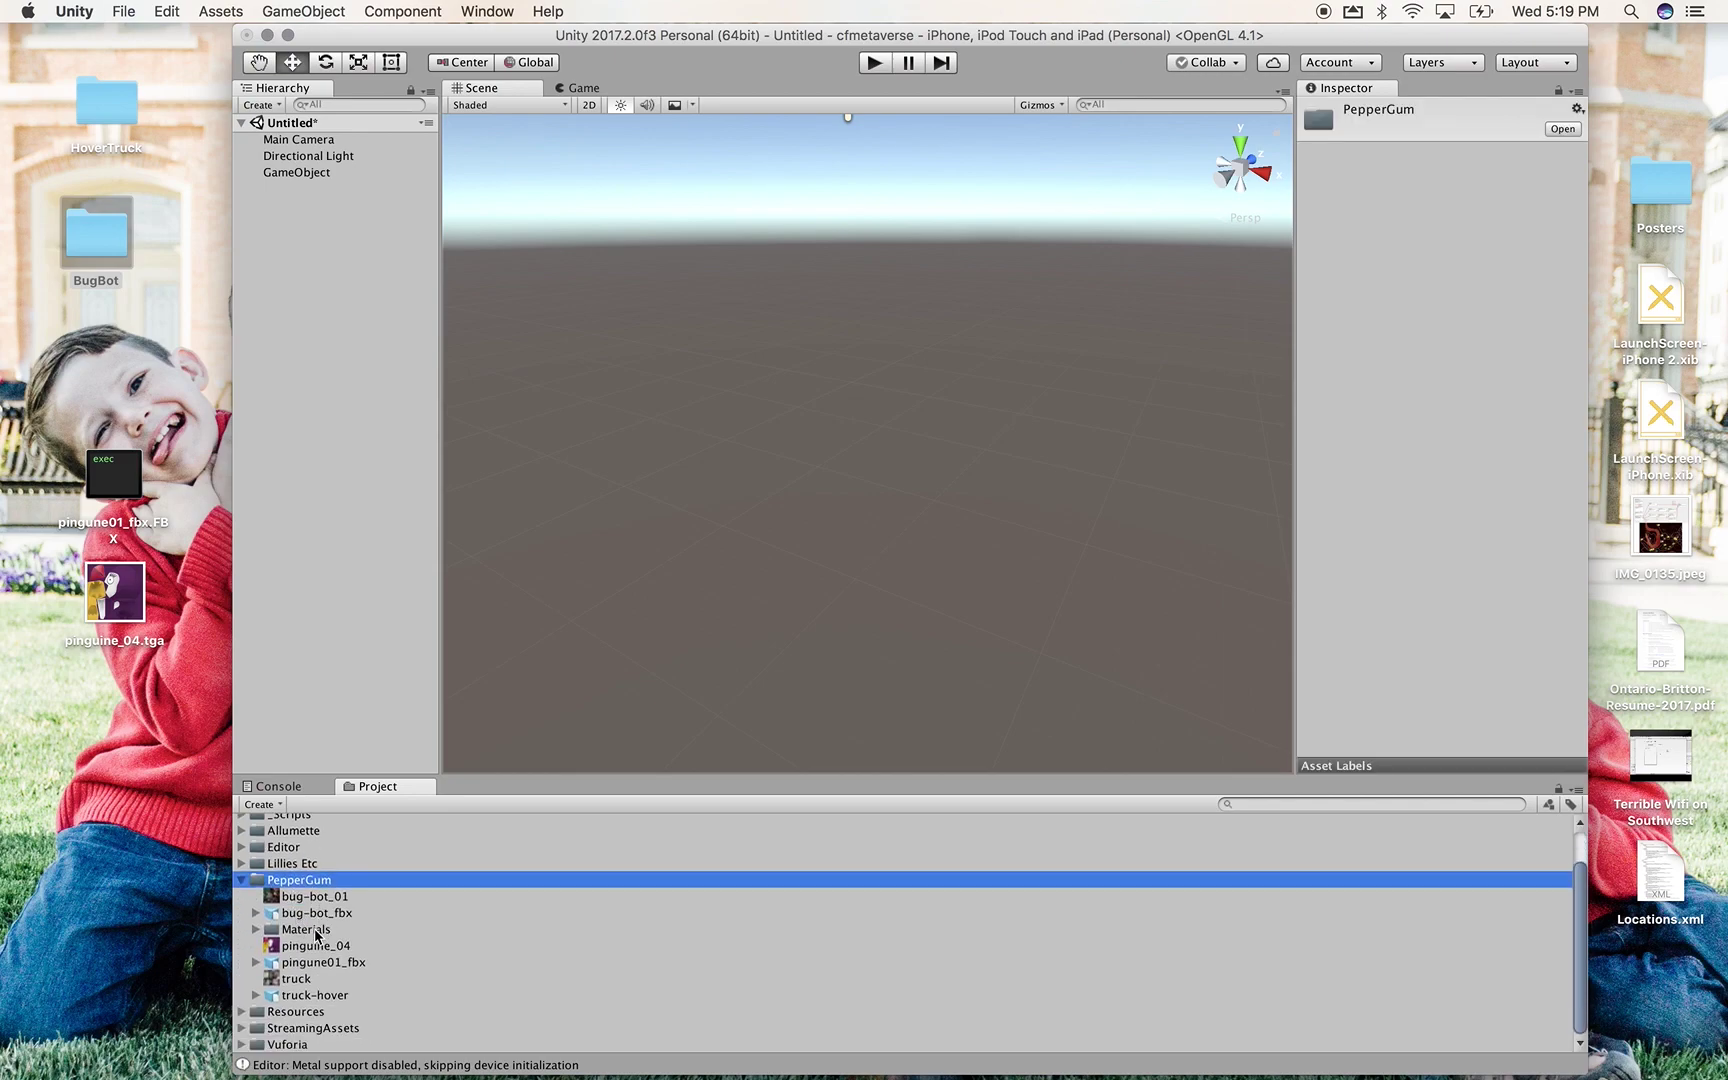
left_click_drag(313, 948, 300, 176)
left_click(296, 175)
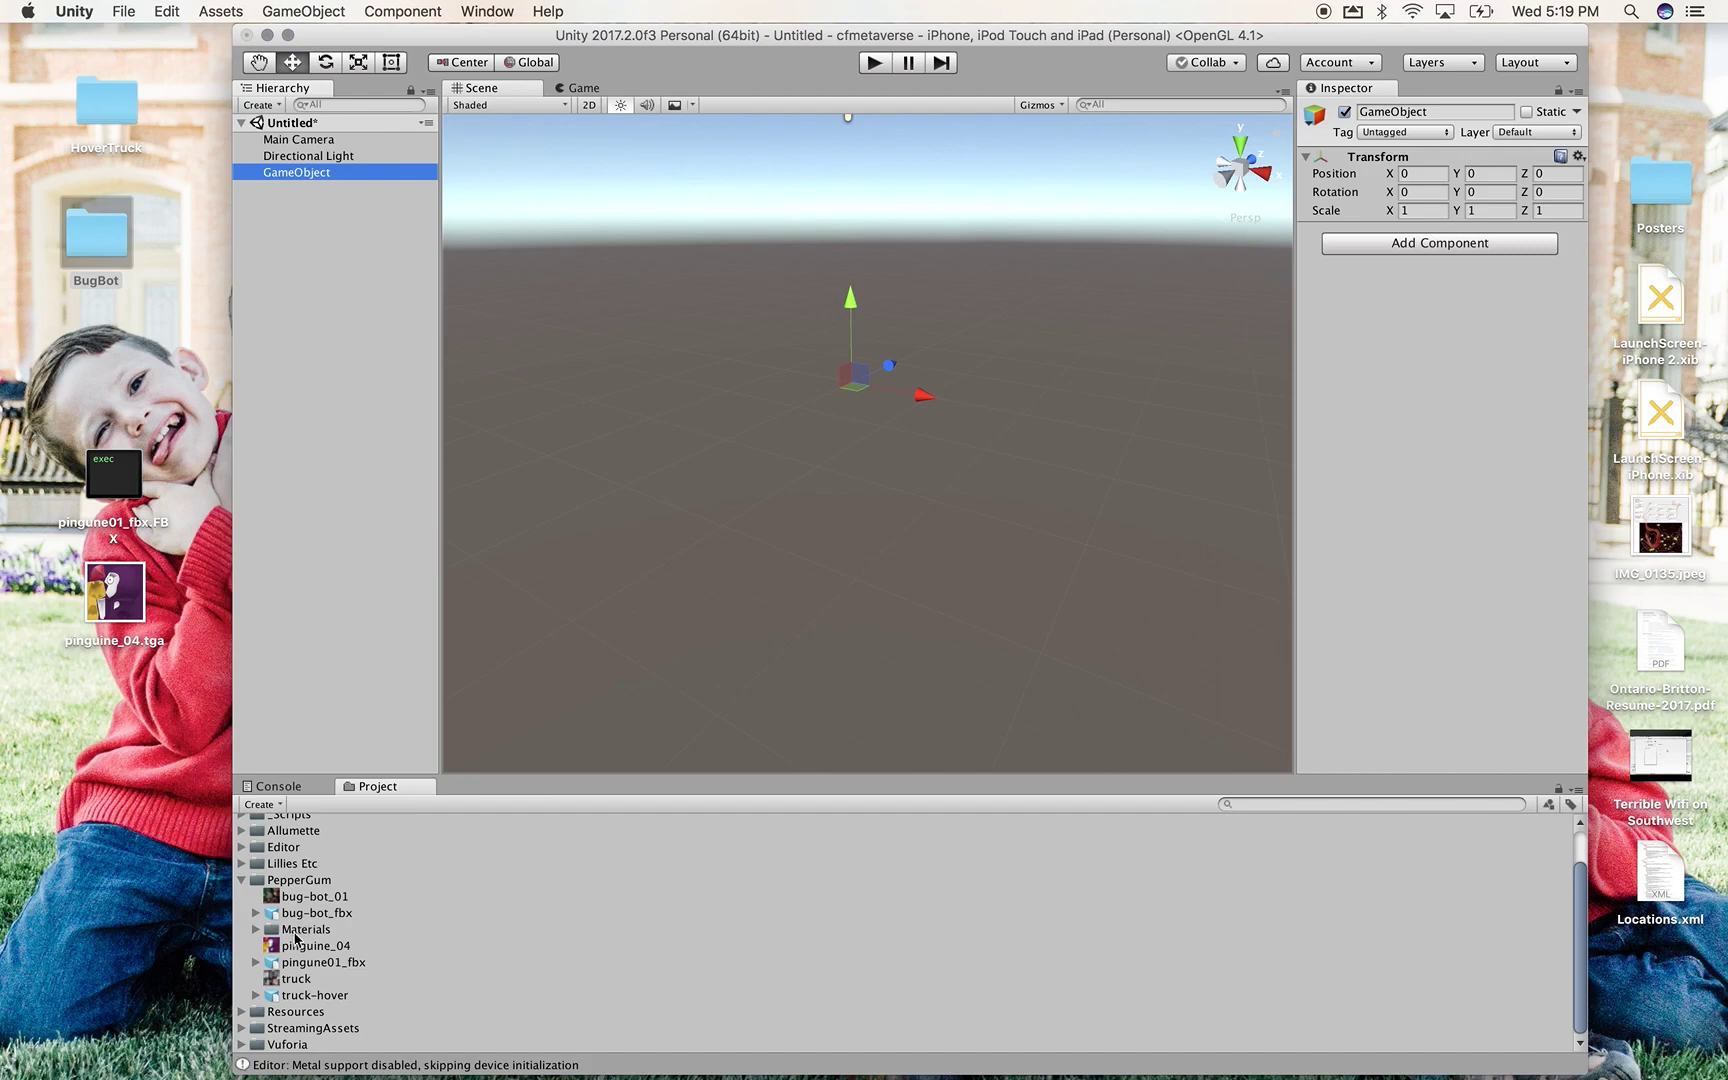
left_click_drag(291, 964, 289, 177)
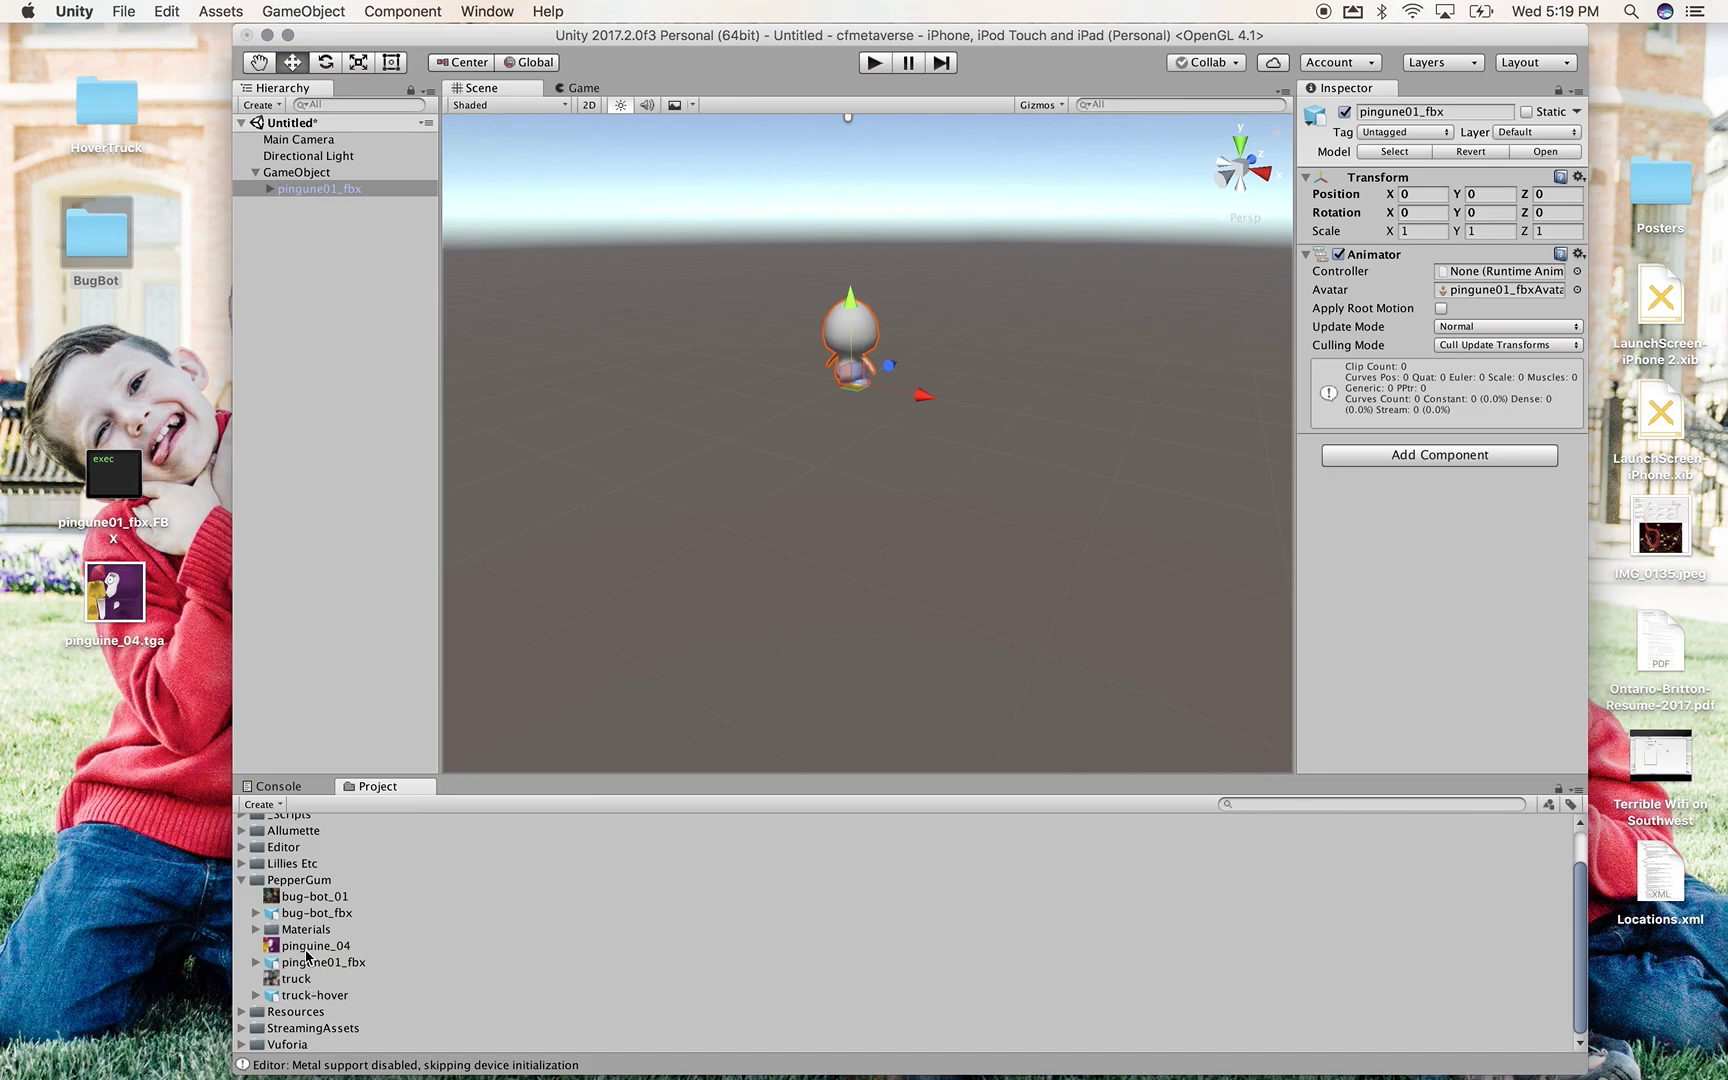
left_click_drag(295, 998, 300, 178)
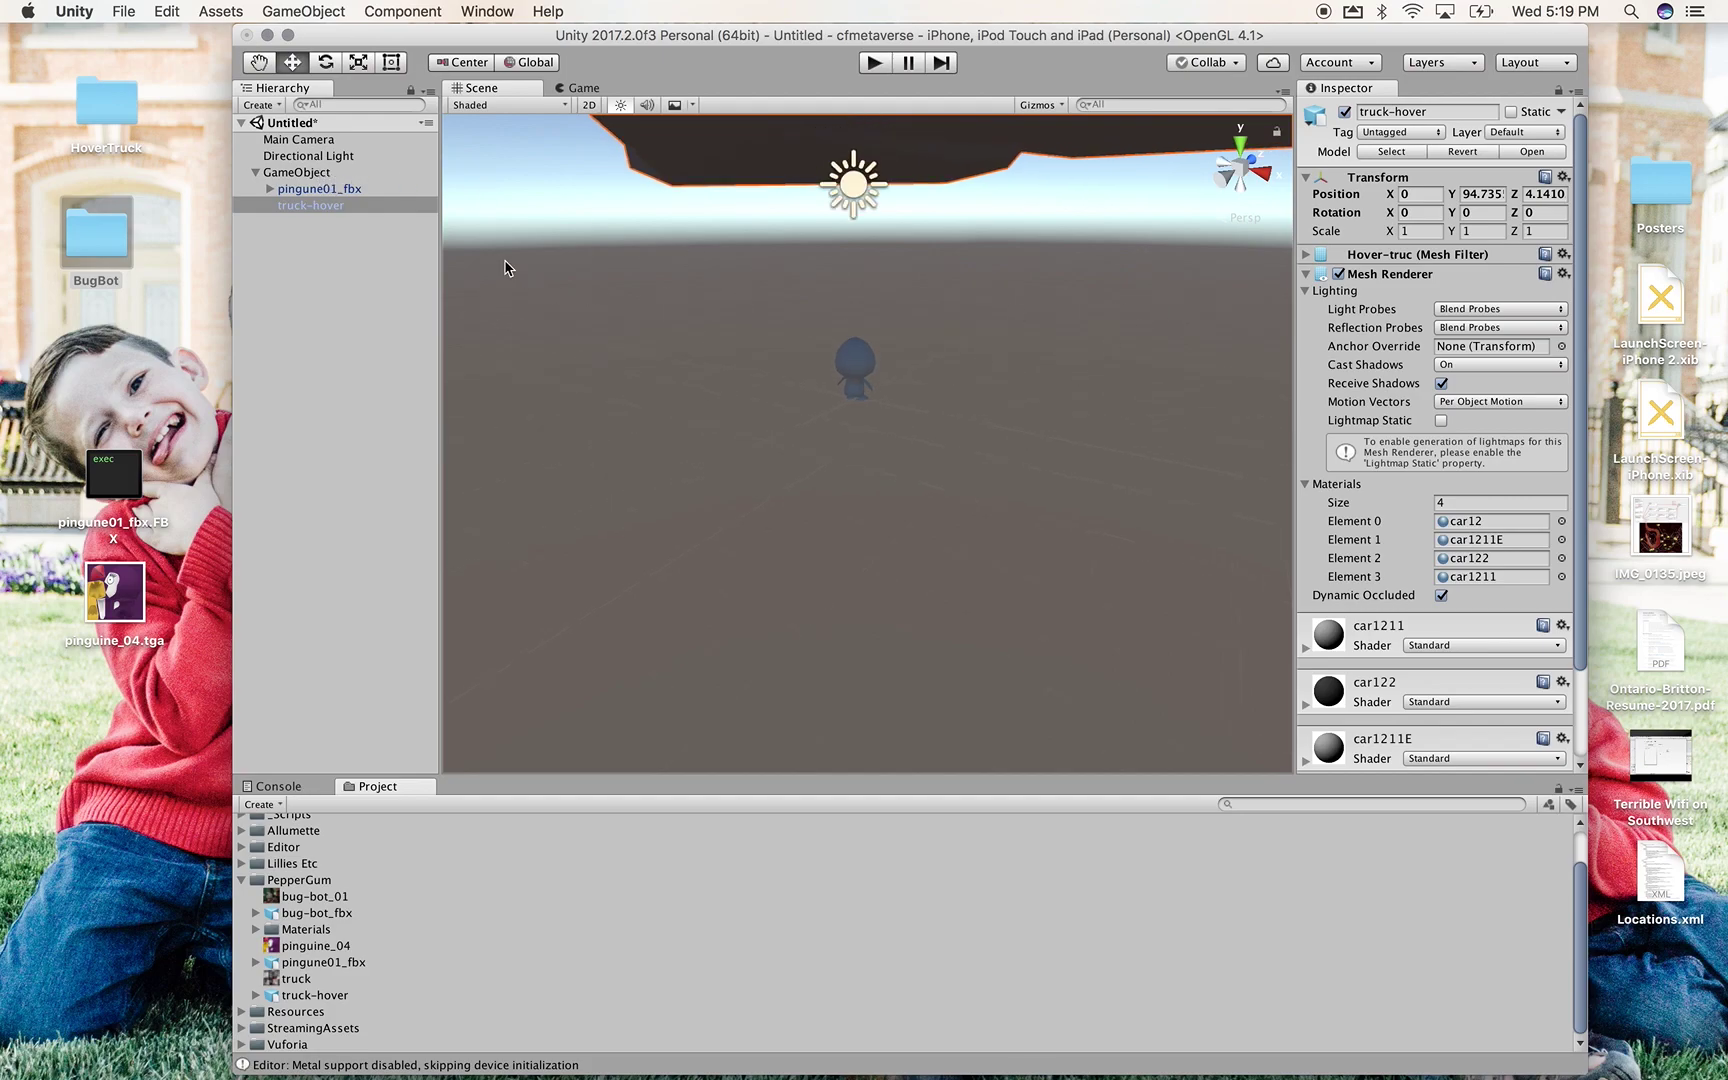
left_click(323, 190, "super")
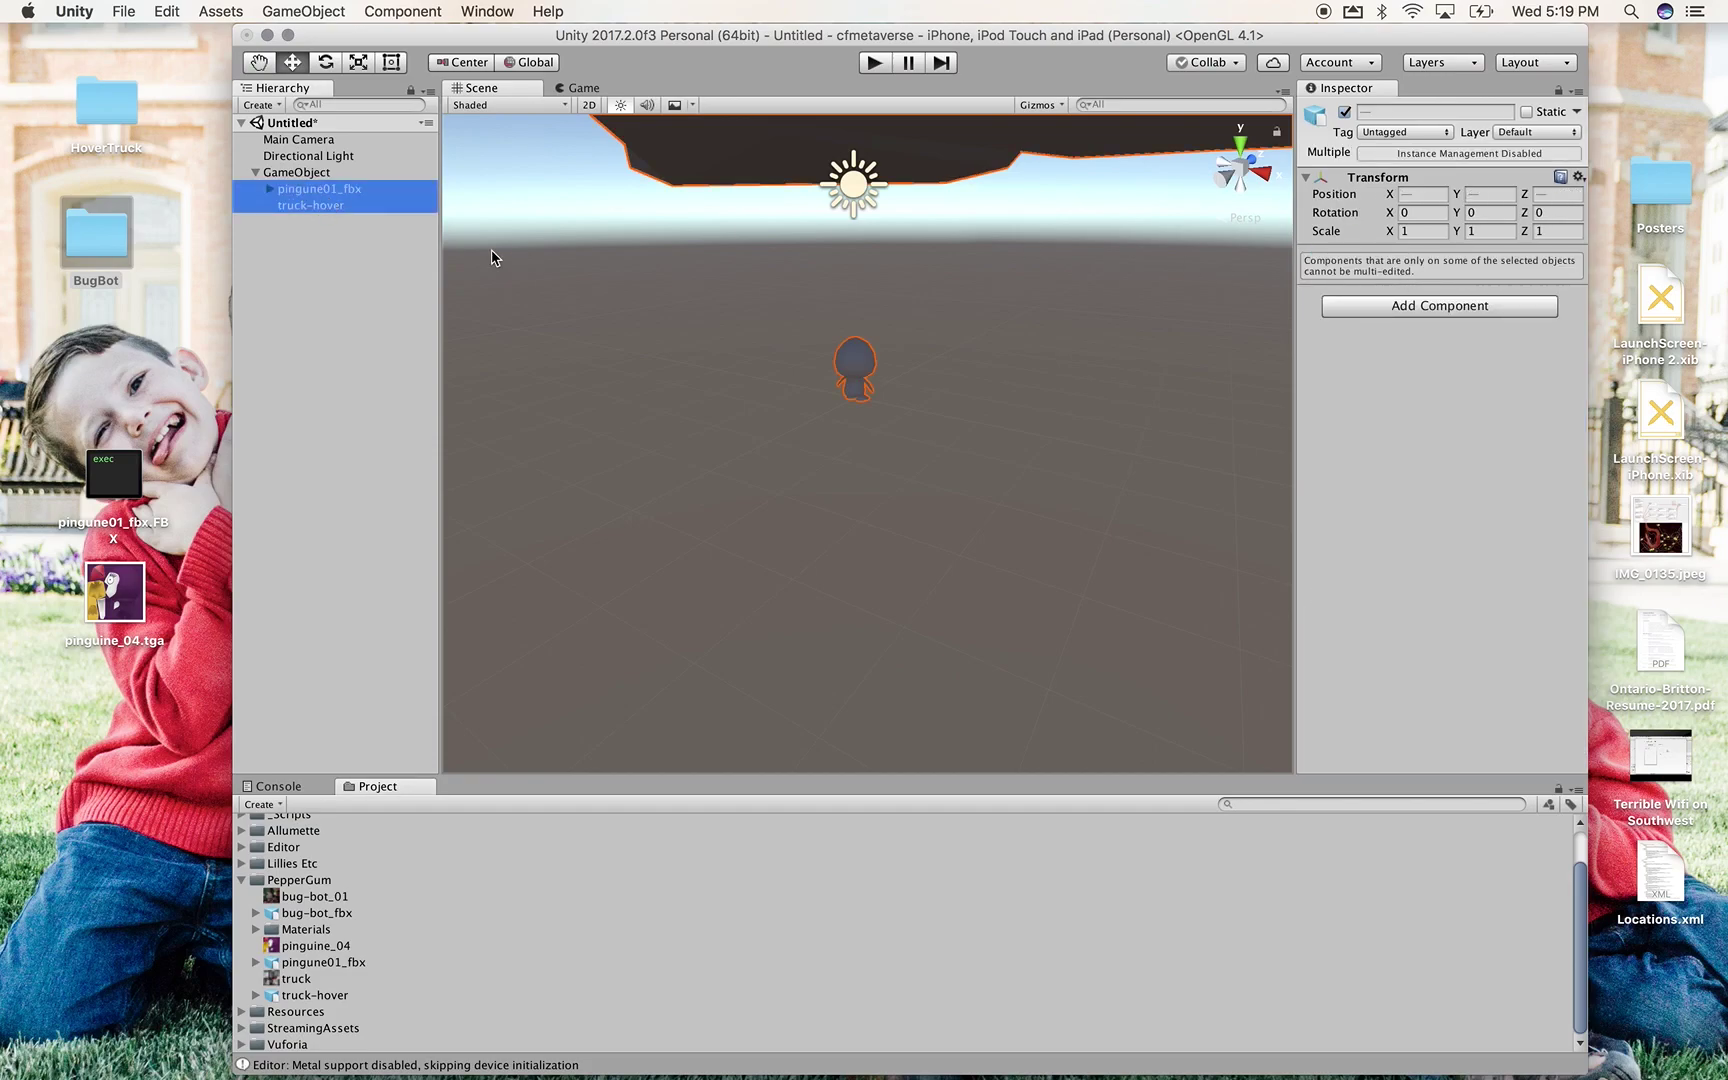
Select pinguine01_fbx and truck-hover together and reset both transforms to 0, 0, 0
left_click(338, 205)
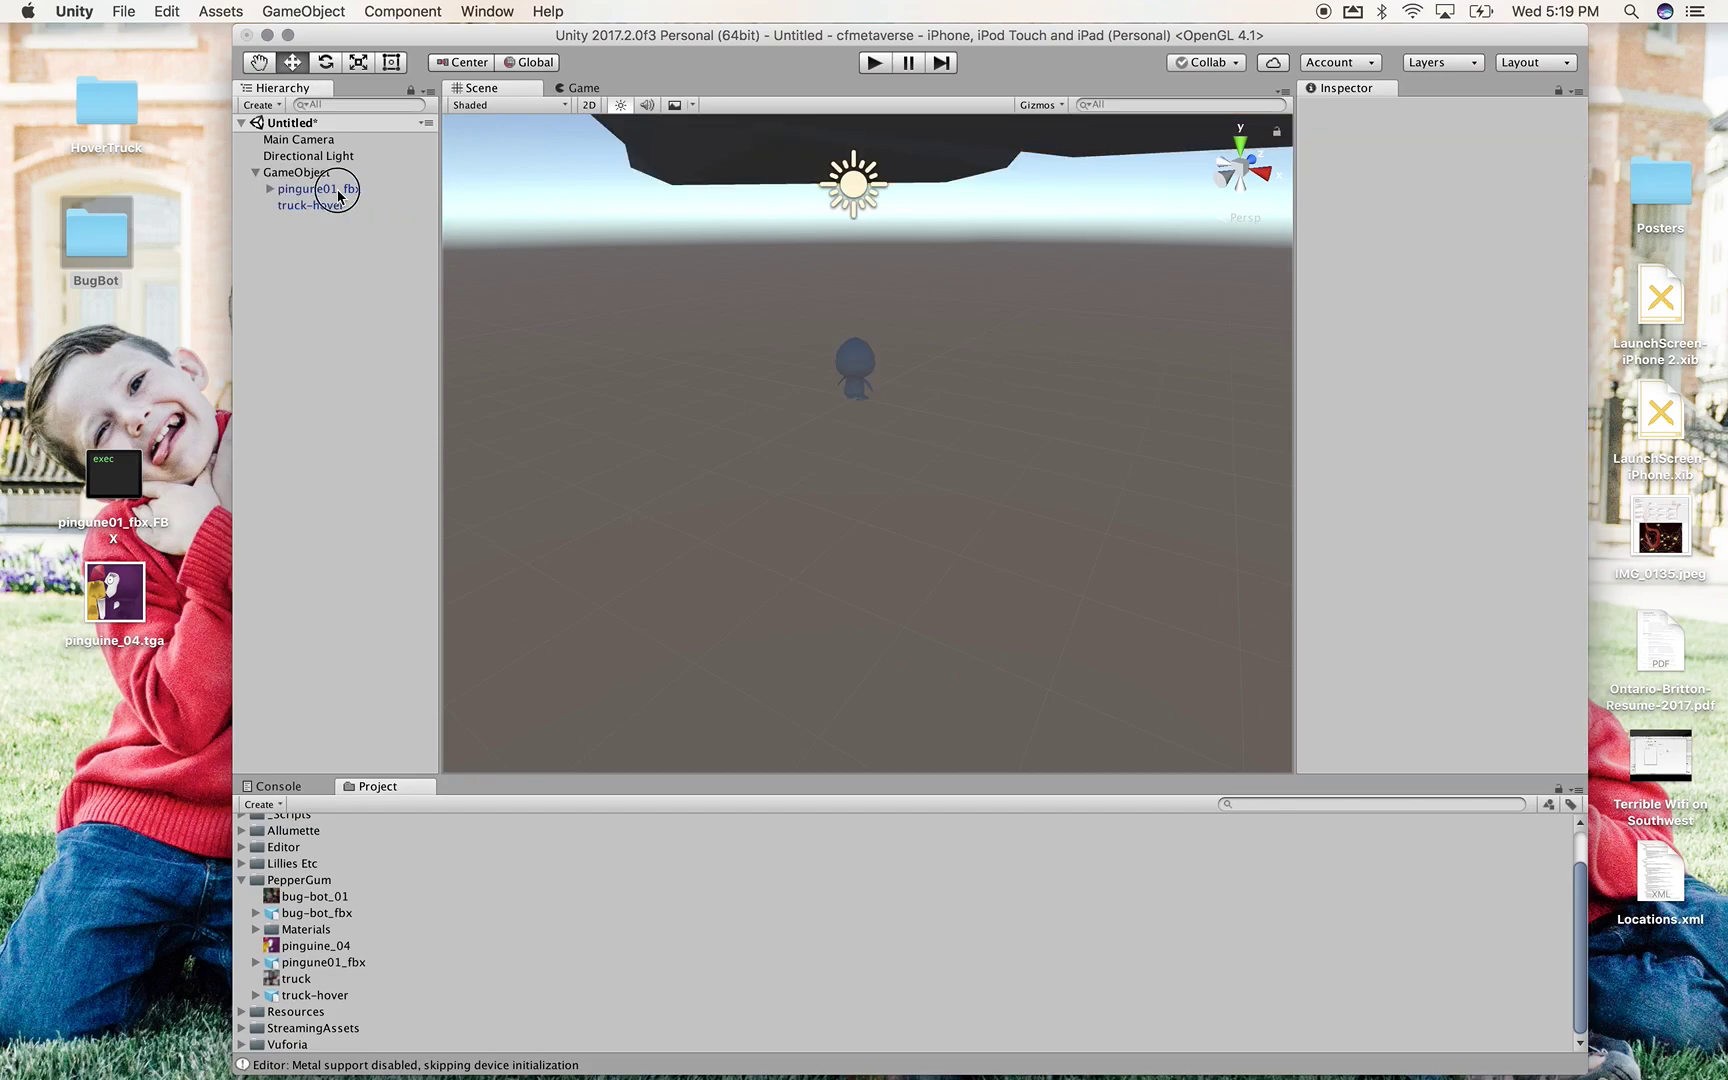
left_click(336, 189)
left_click(334, 208, "super")
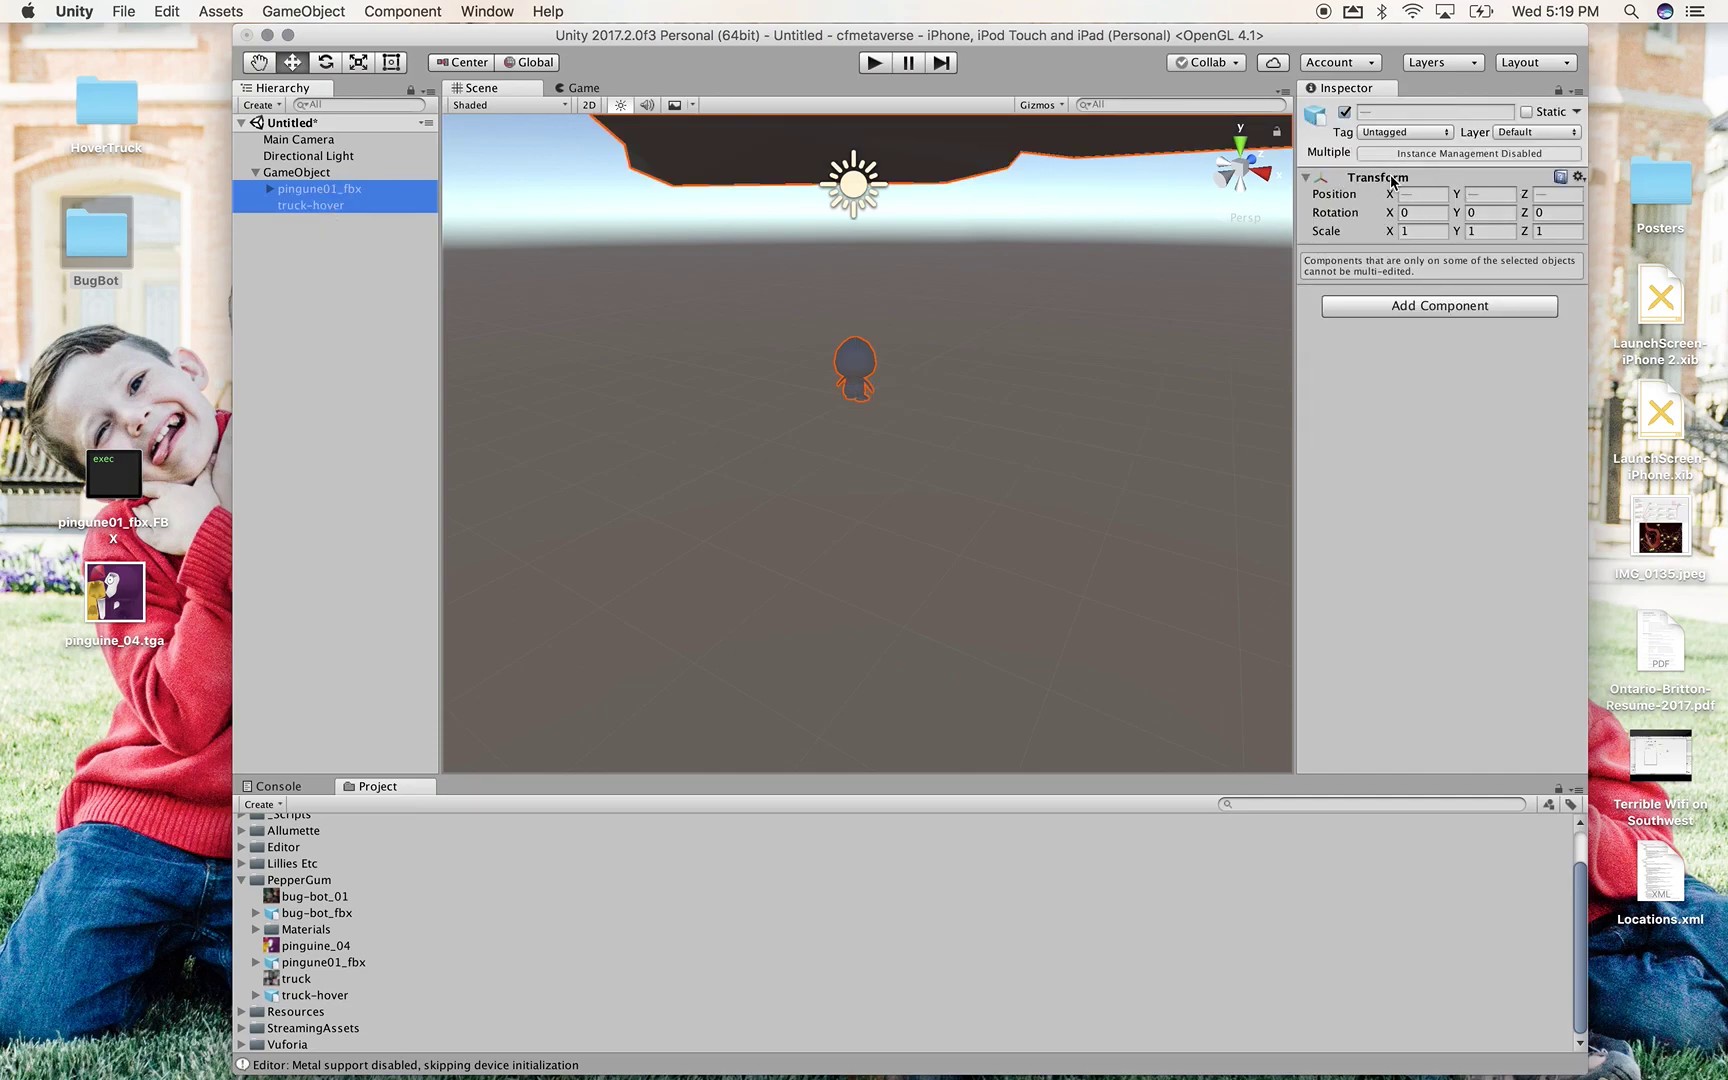
left_click(1579, 178)
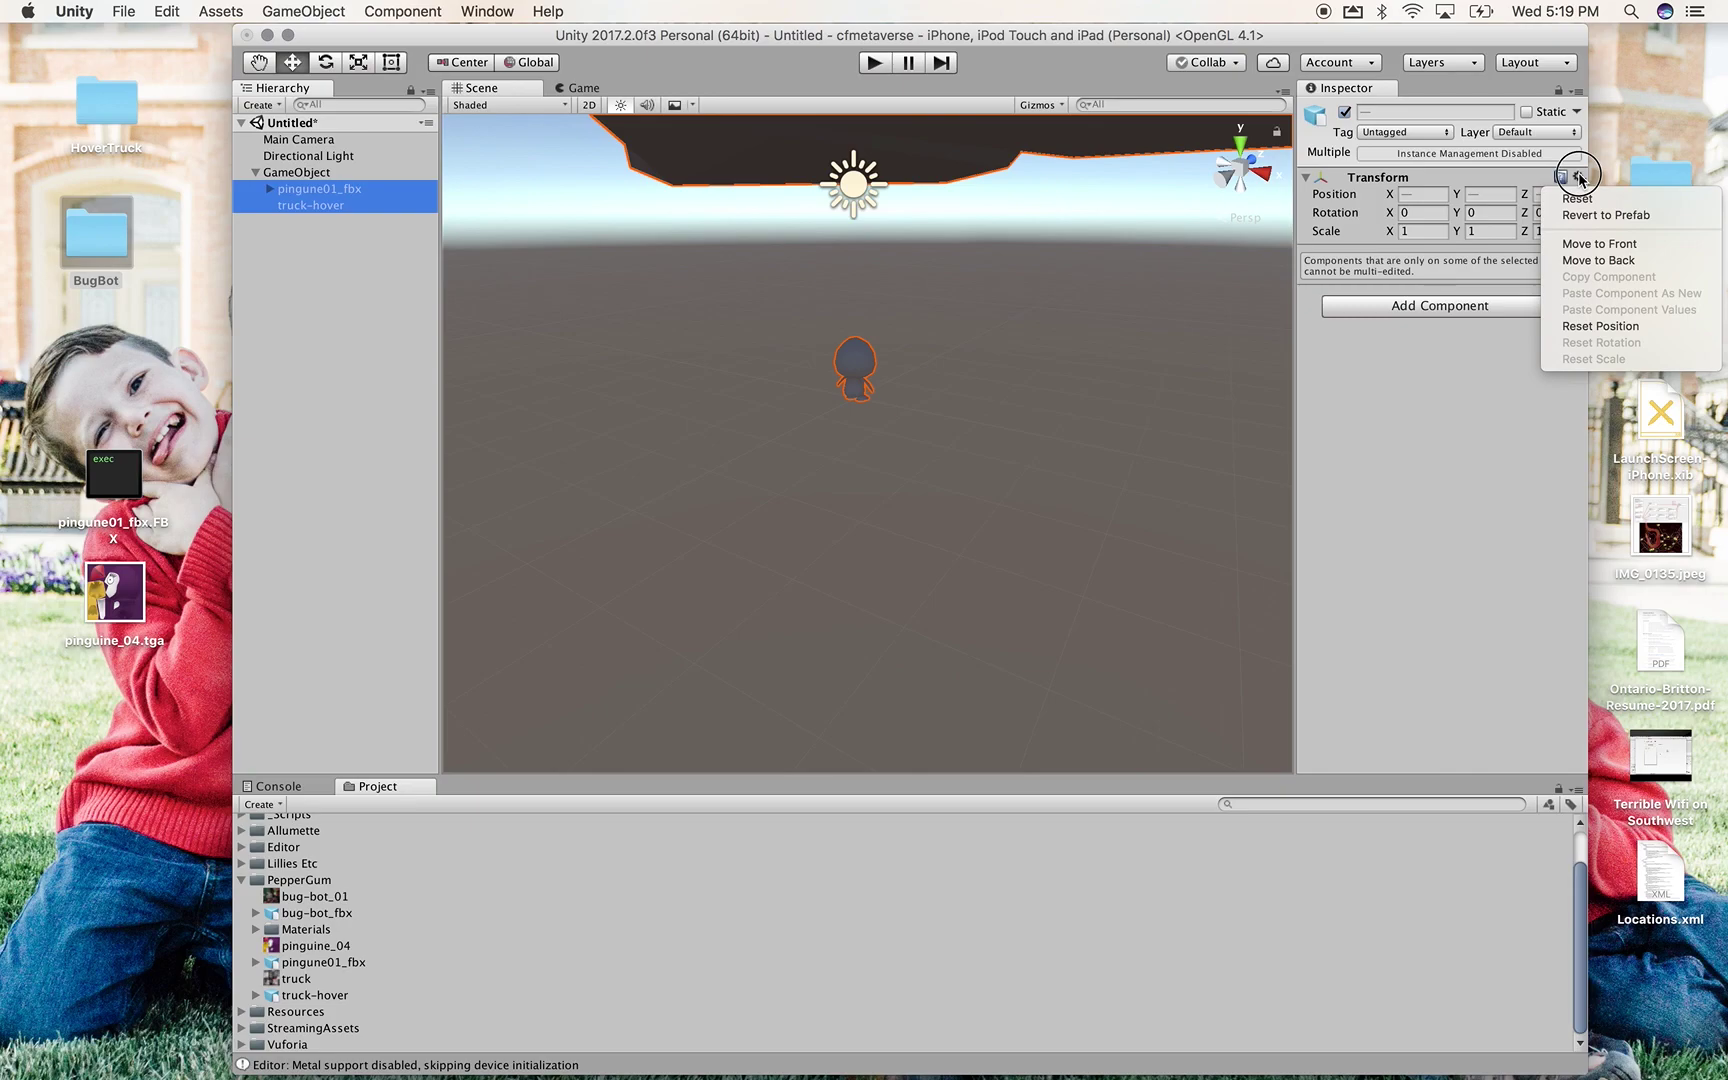
left_click(1580, 196)
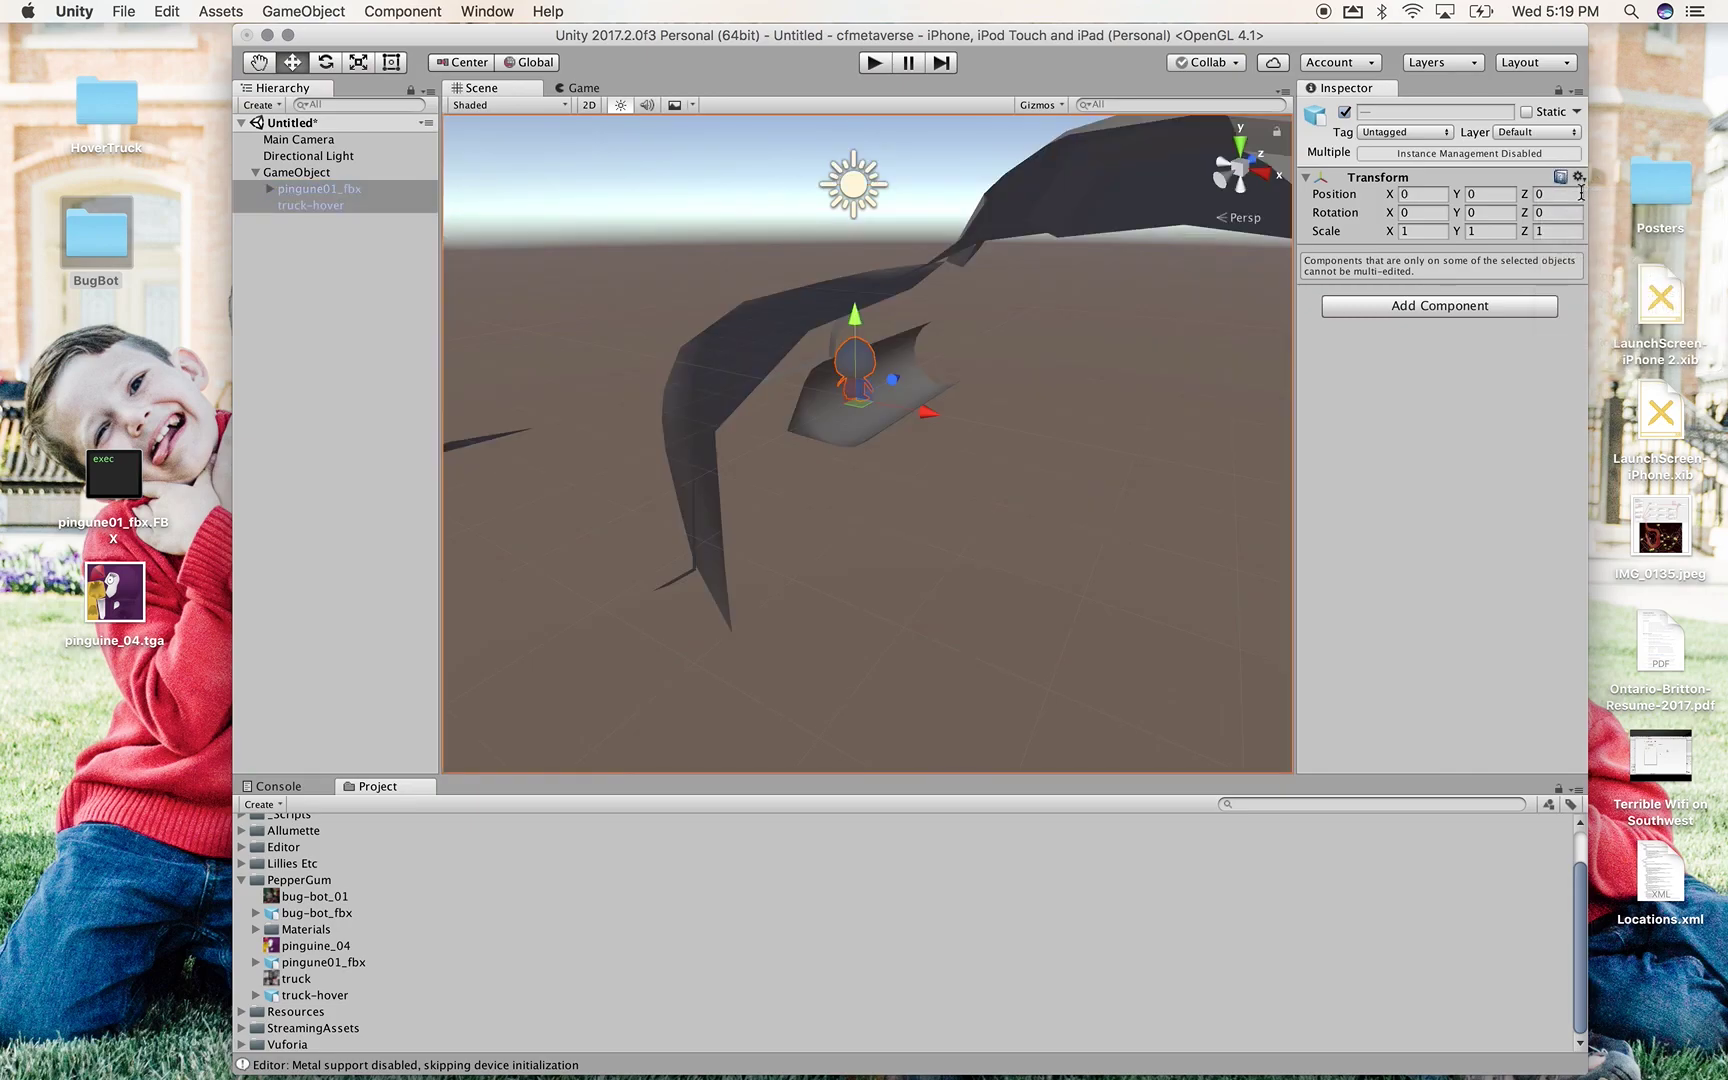
left_click(339, 203)
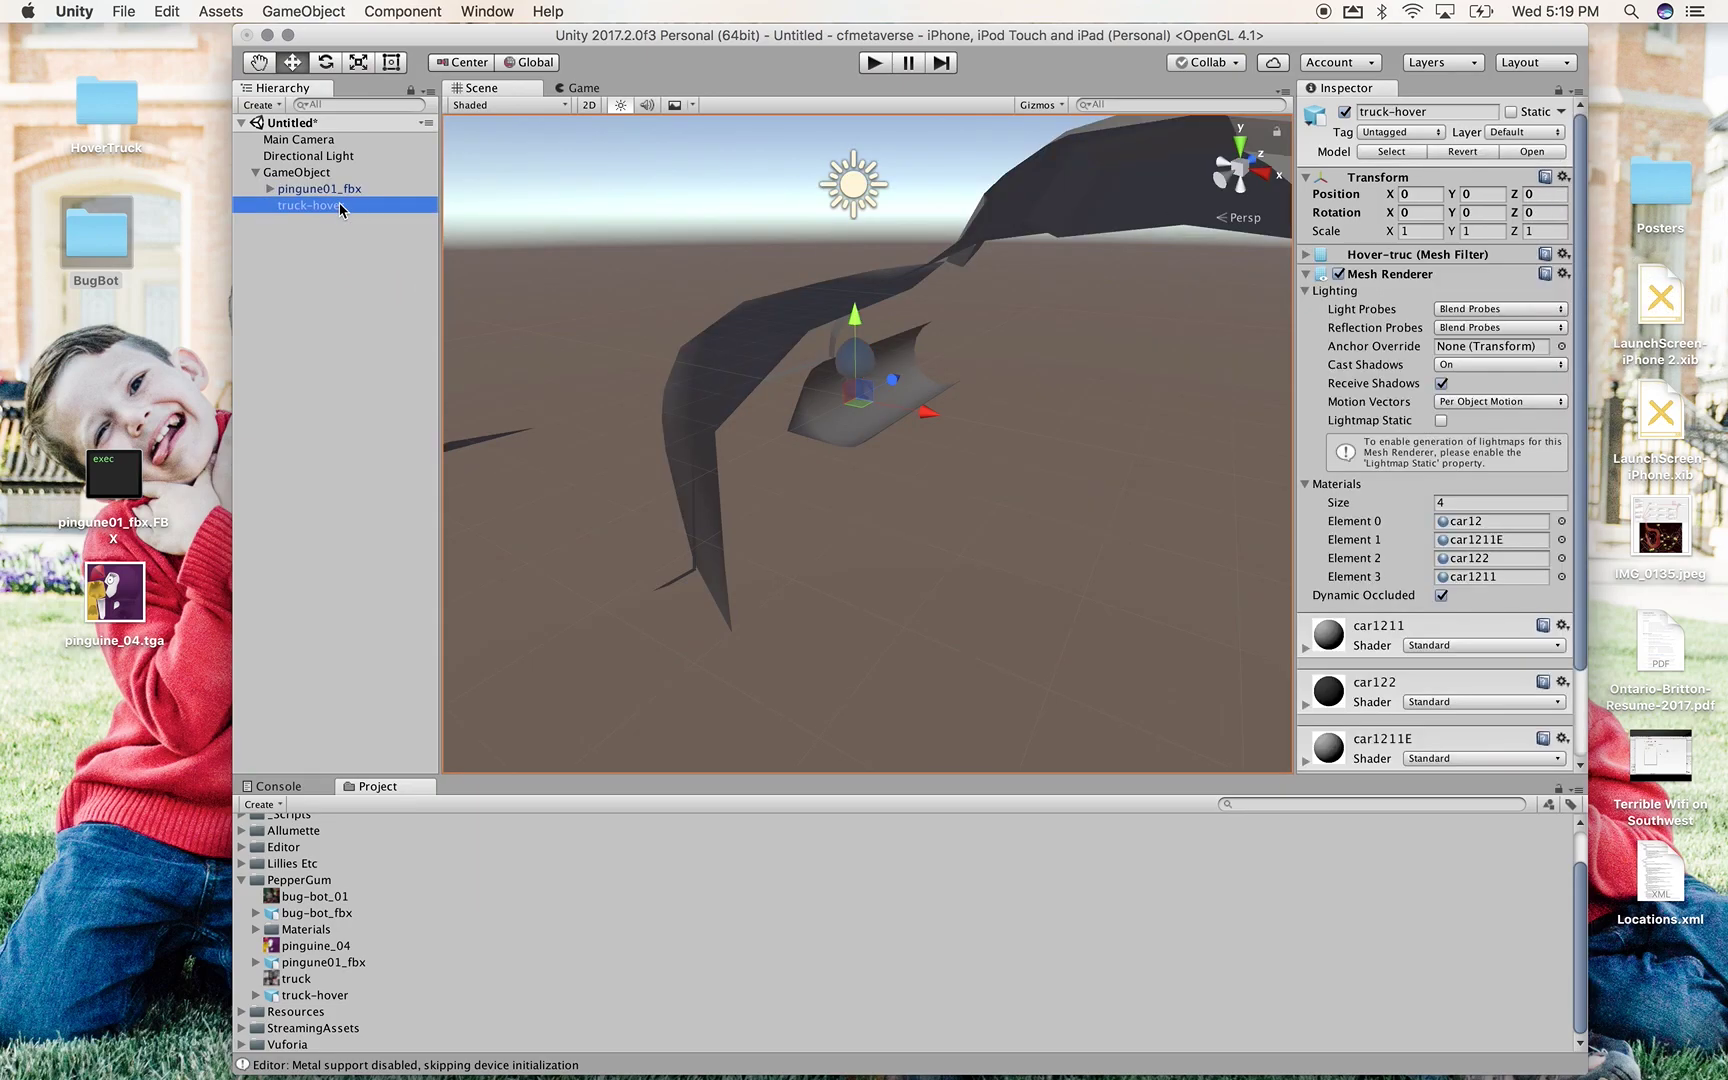
left_click(330, 244)
Select the hover truck and frame it in the Scene view
left_click(318, 205)
left_click_drag(683, 282, 1020, 328, "alt")
key("f")
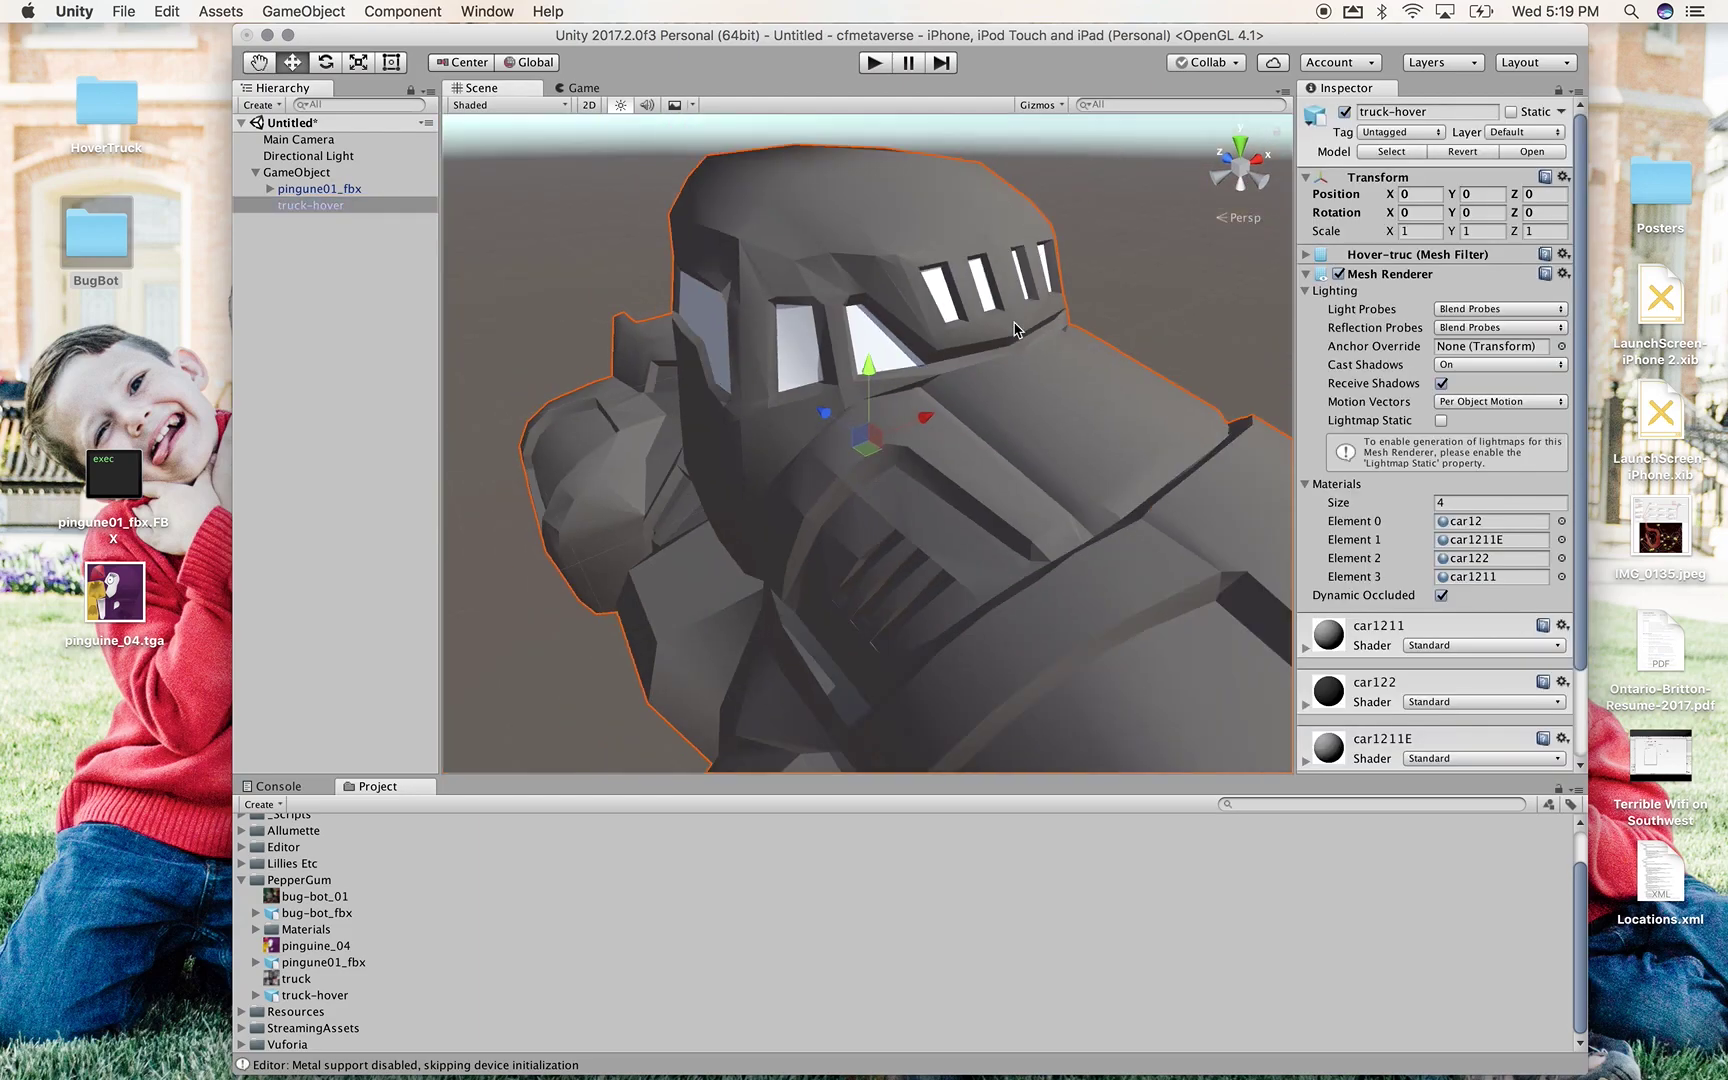
scroll(1015, 330, "up", 5)
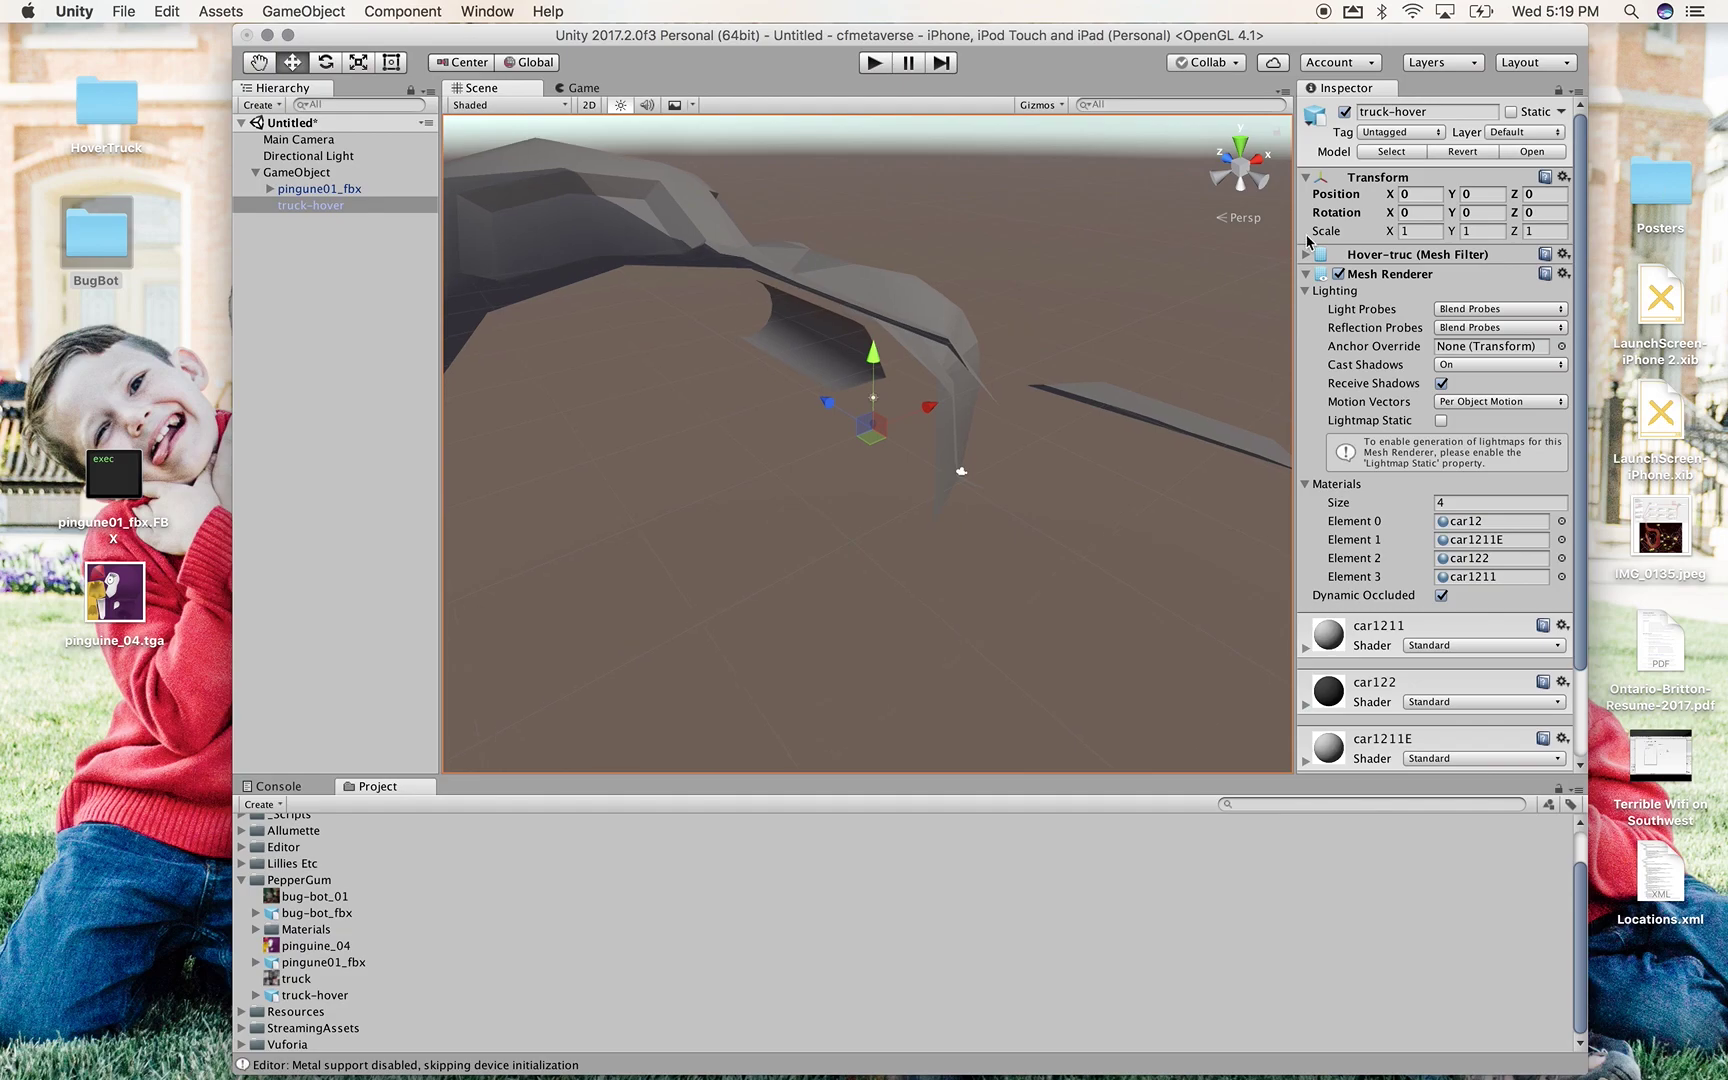
scroll(970, 354, "up", 2)
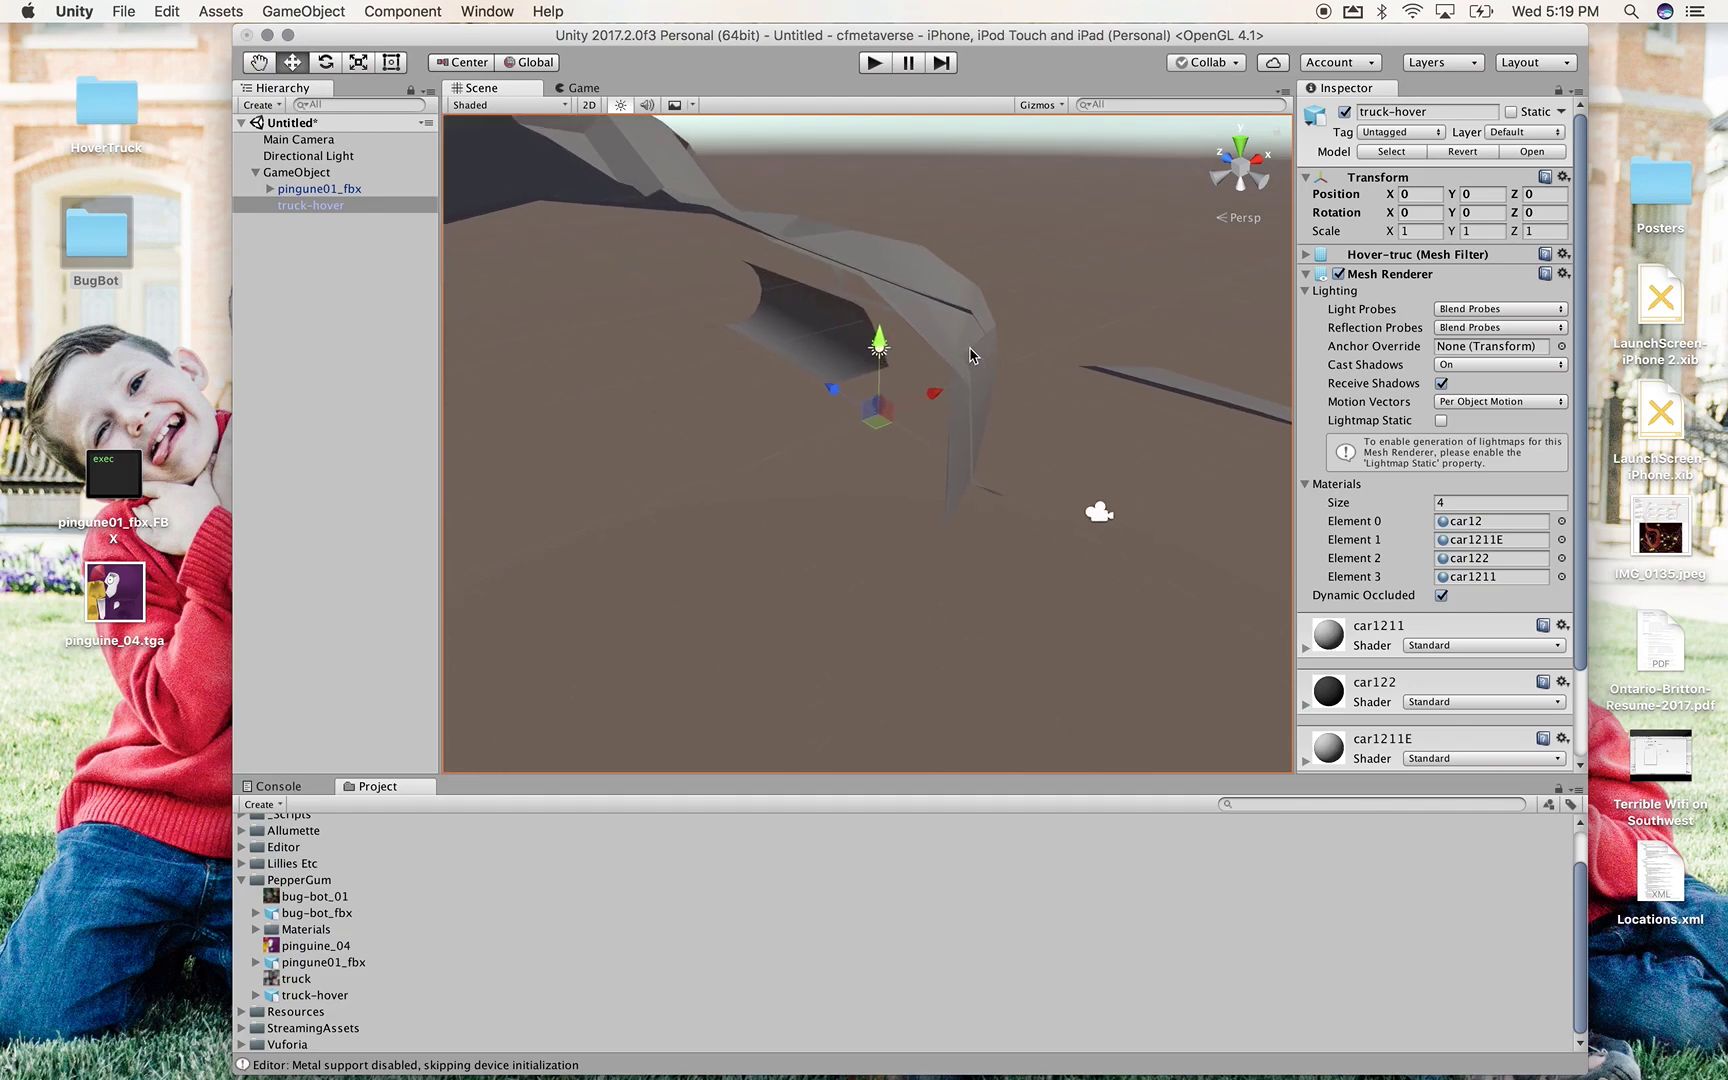
Scale the truck to 0.01 on X, Y and Z, then slide it to X 3.05 beside the penguin
left_click(1428, 232)
type("0.1")
key("Tab")
key("Tab")
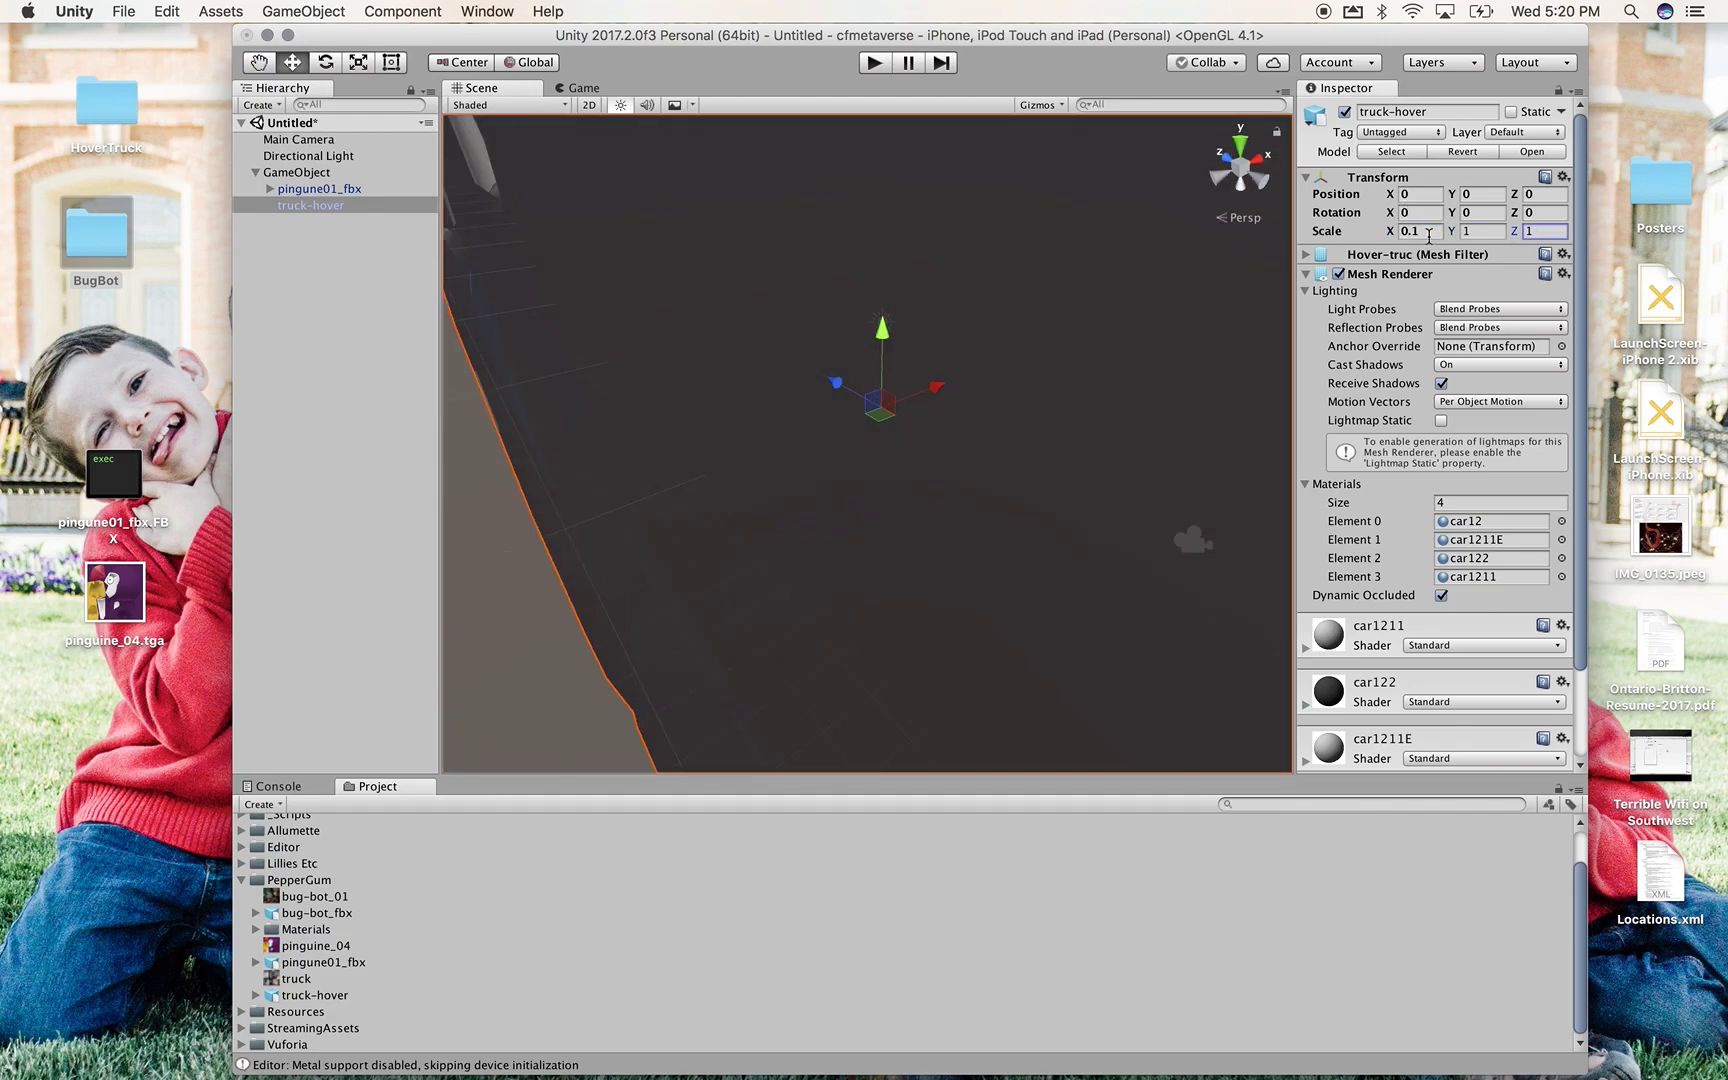
left_click(1427, 231)
type(".01")
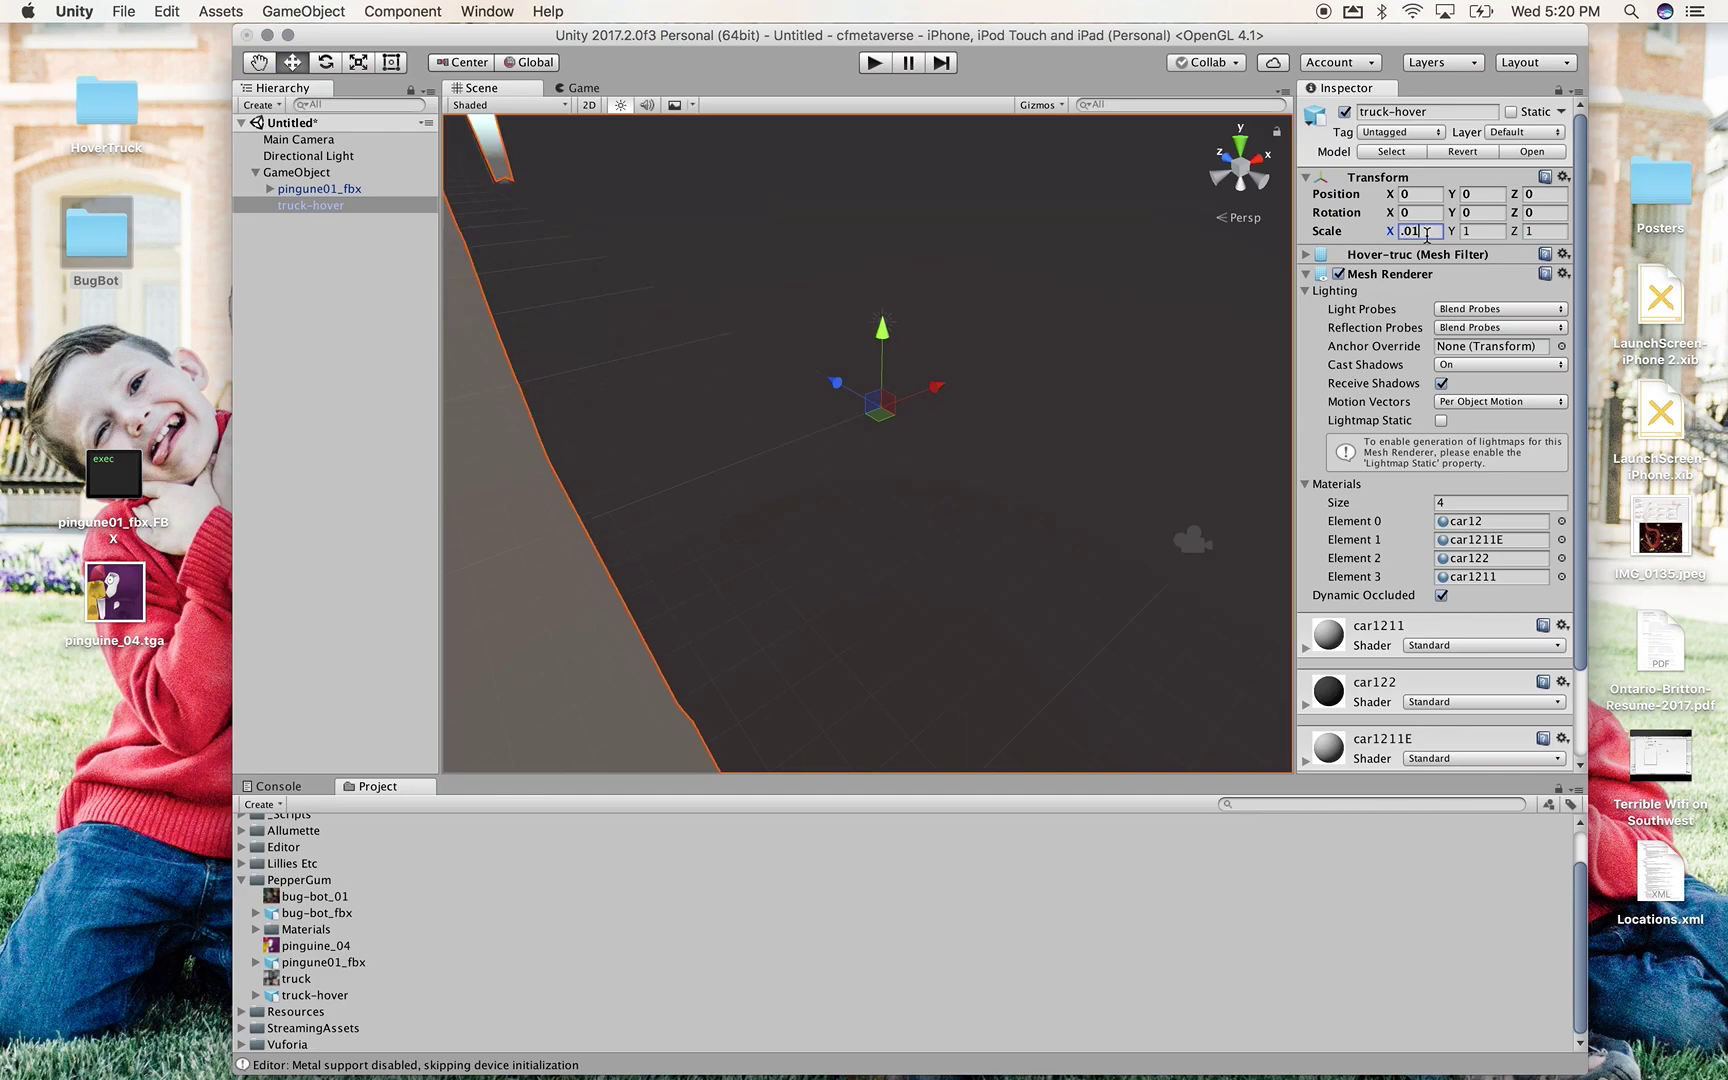
key("Return")
key("Tab")
type(".01")
key("Tab")
type(".01")
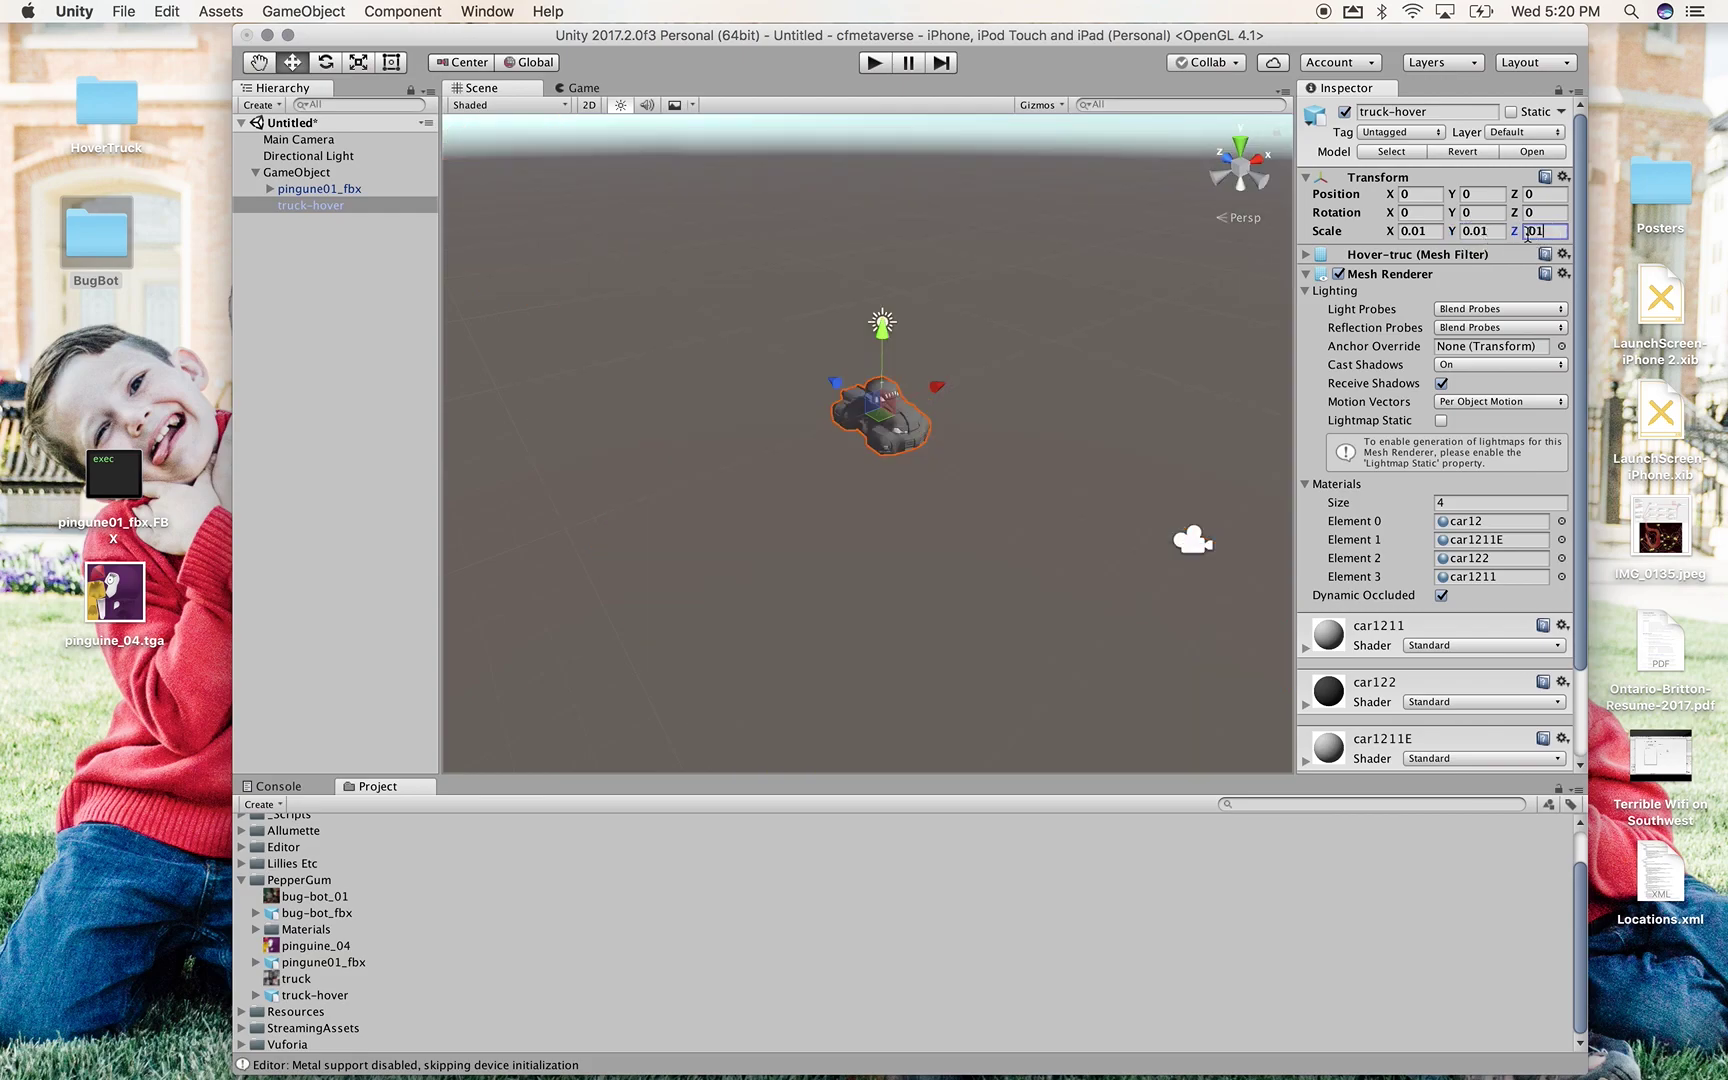
left_click_drag(931, 388, 937, 250)
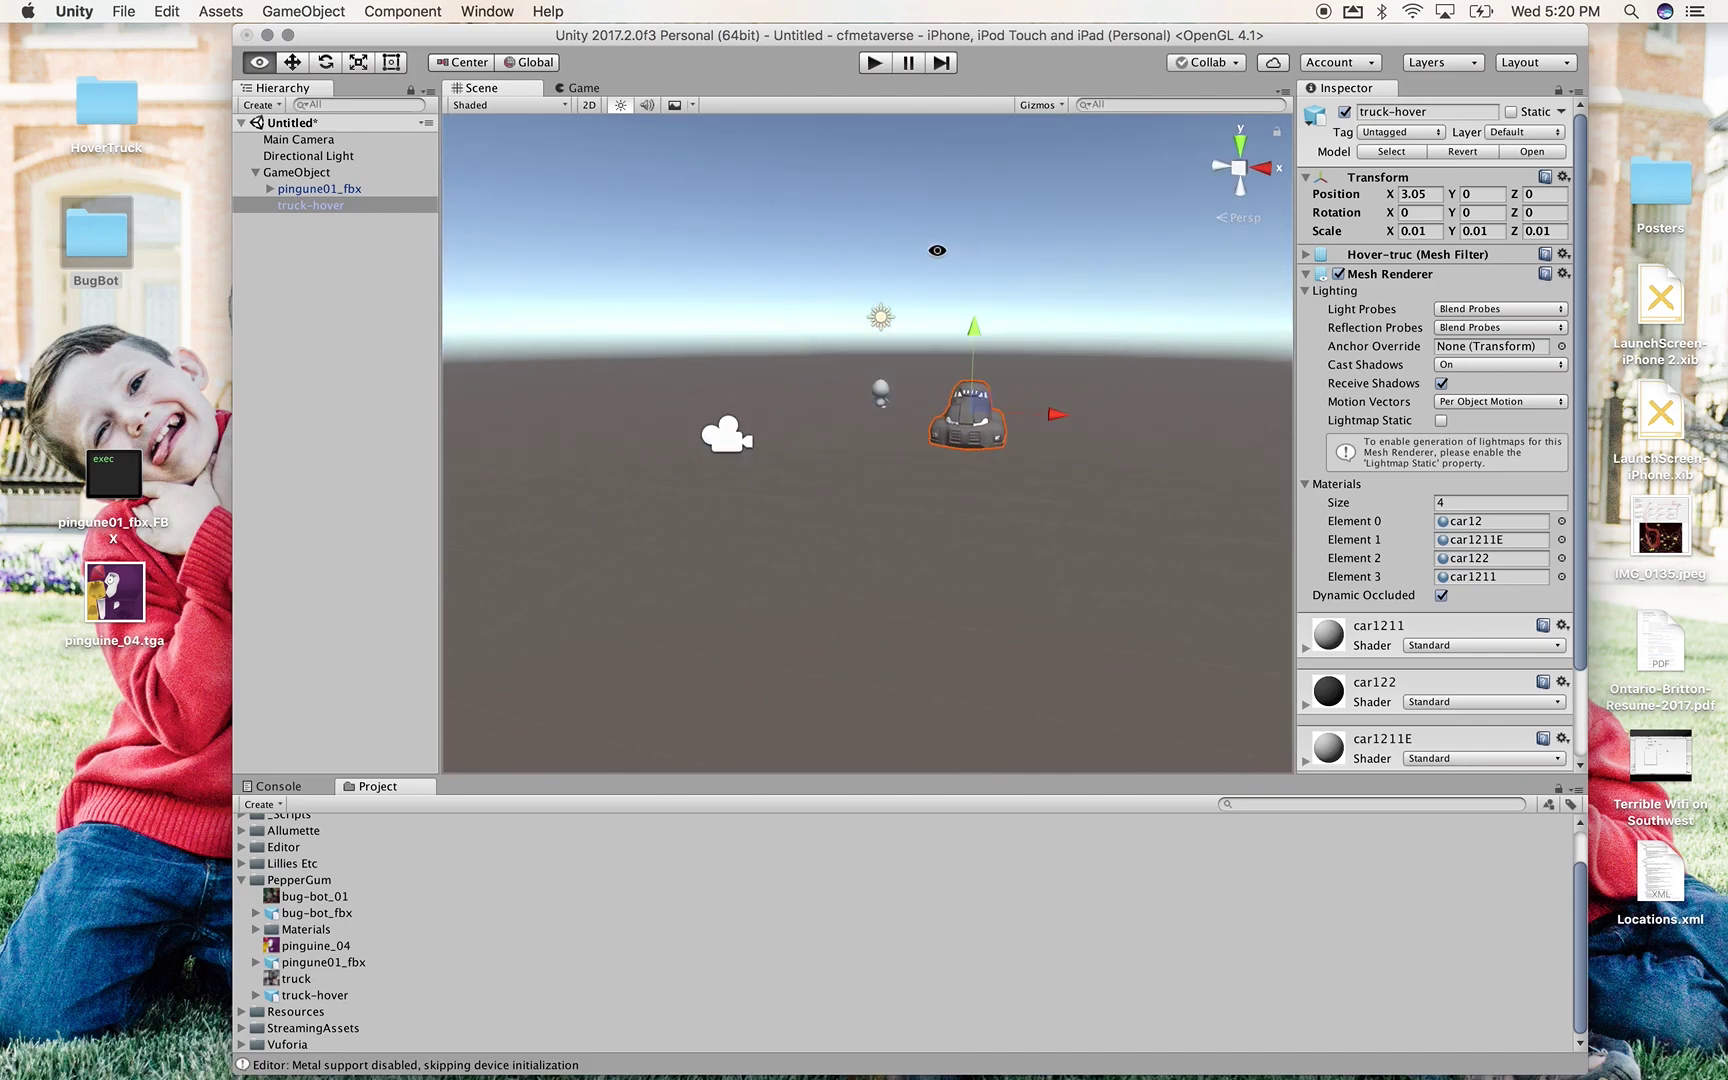
Raise the truck slightly and give the penguin the pinguine_04 texture
left_click_drag(972, 339, 363, 462)
left_click(855, 405)
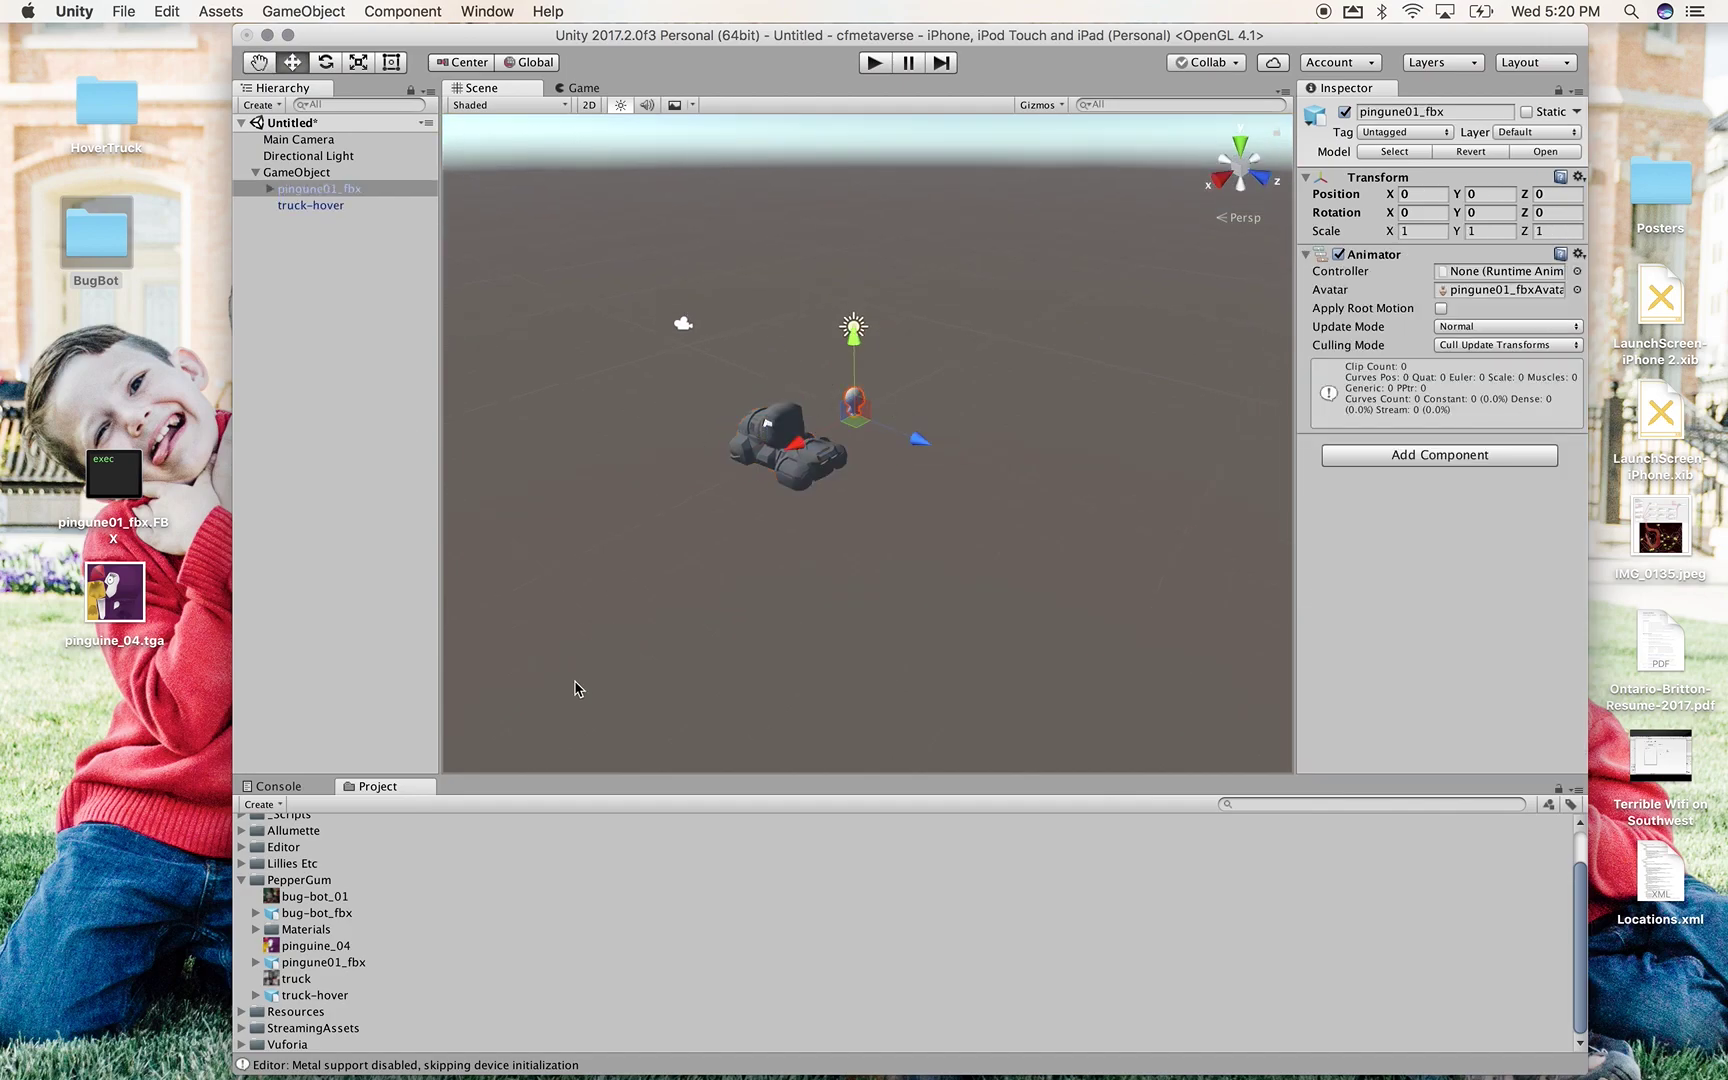
left_click_drag(311, 952, 853, 401)
scroll(862, 404, "up", 8)
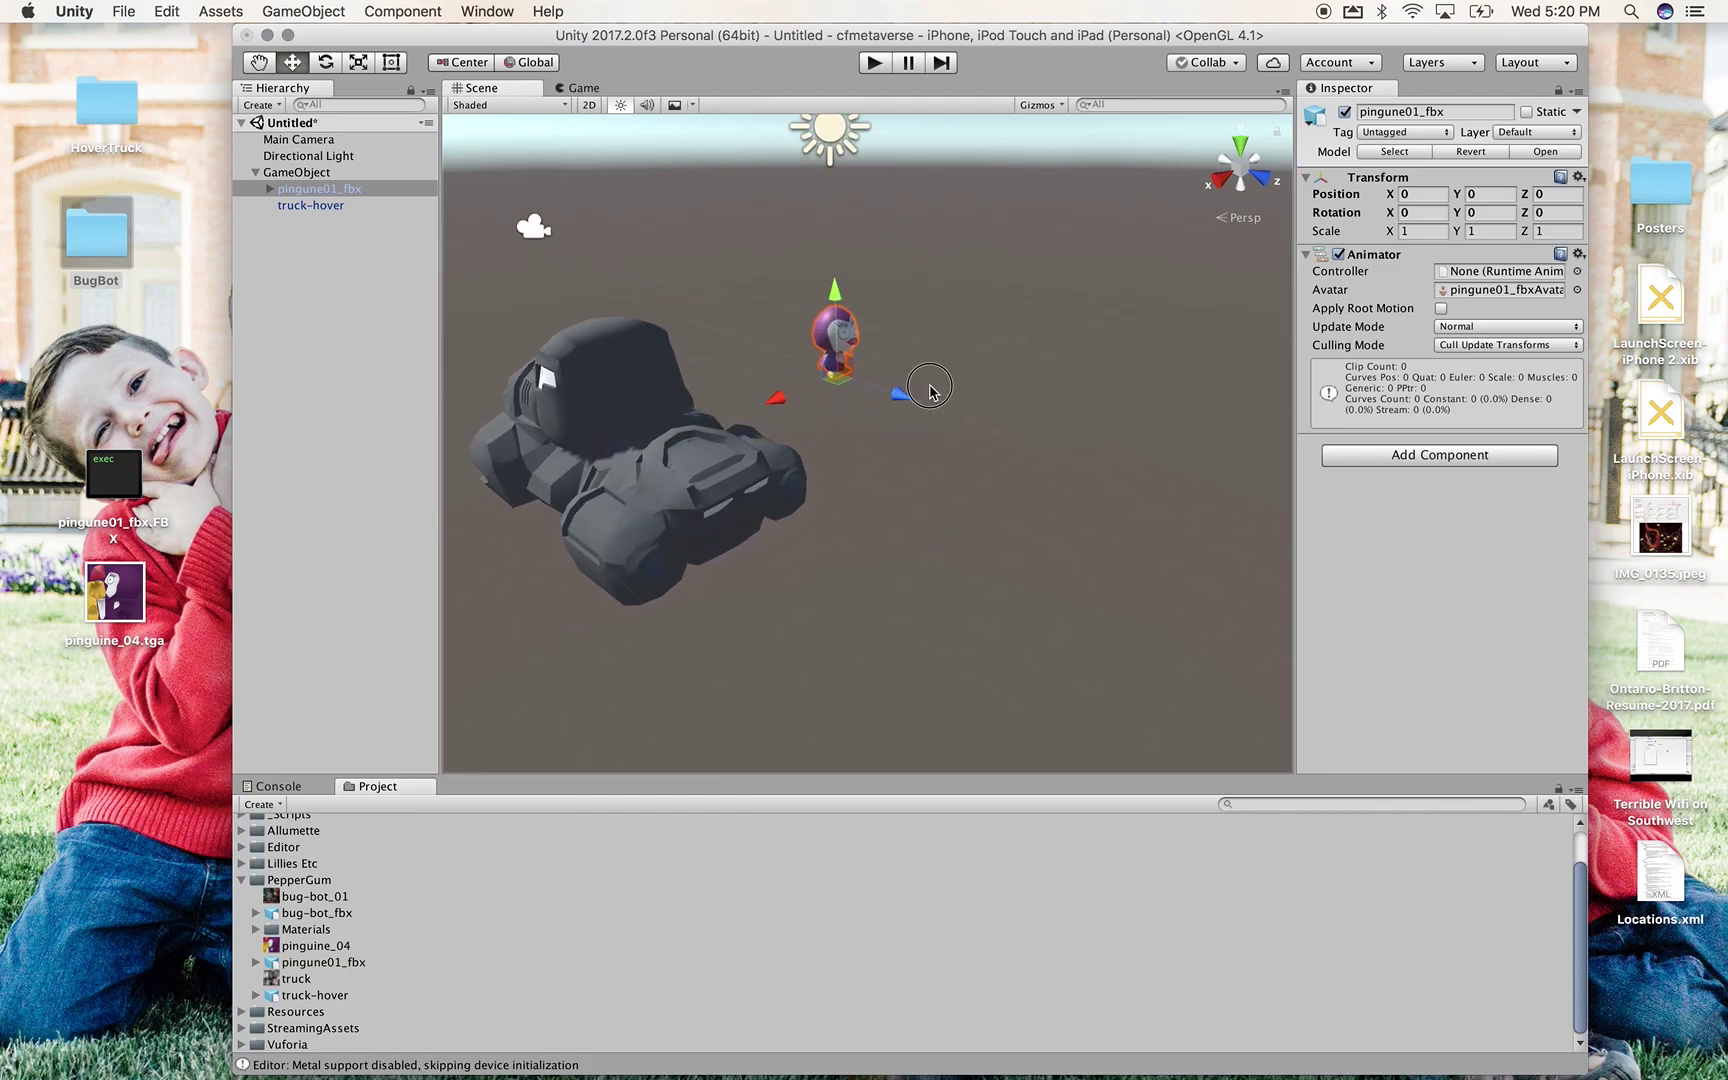
left_click_drag(935, 400, 768, 356)
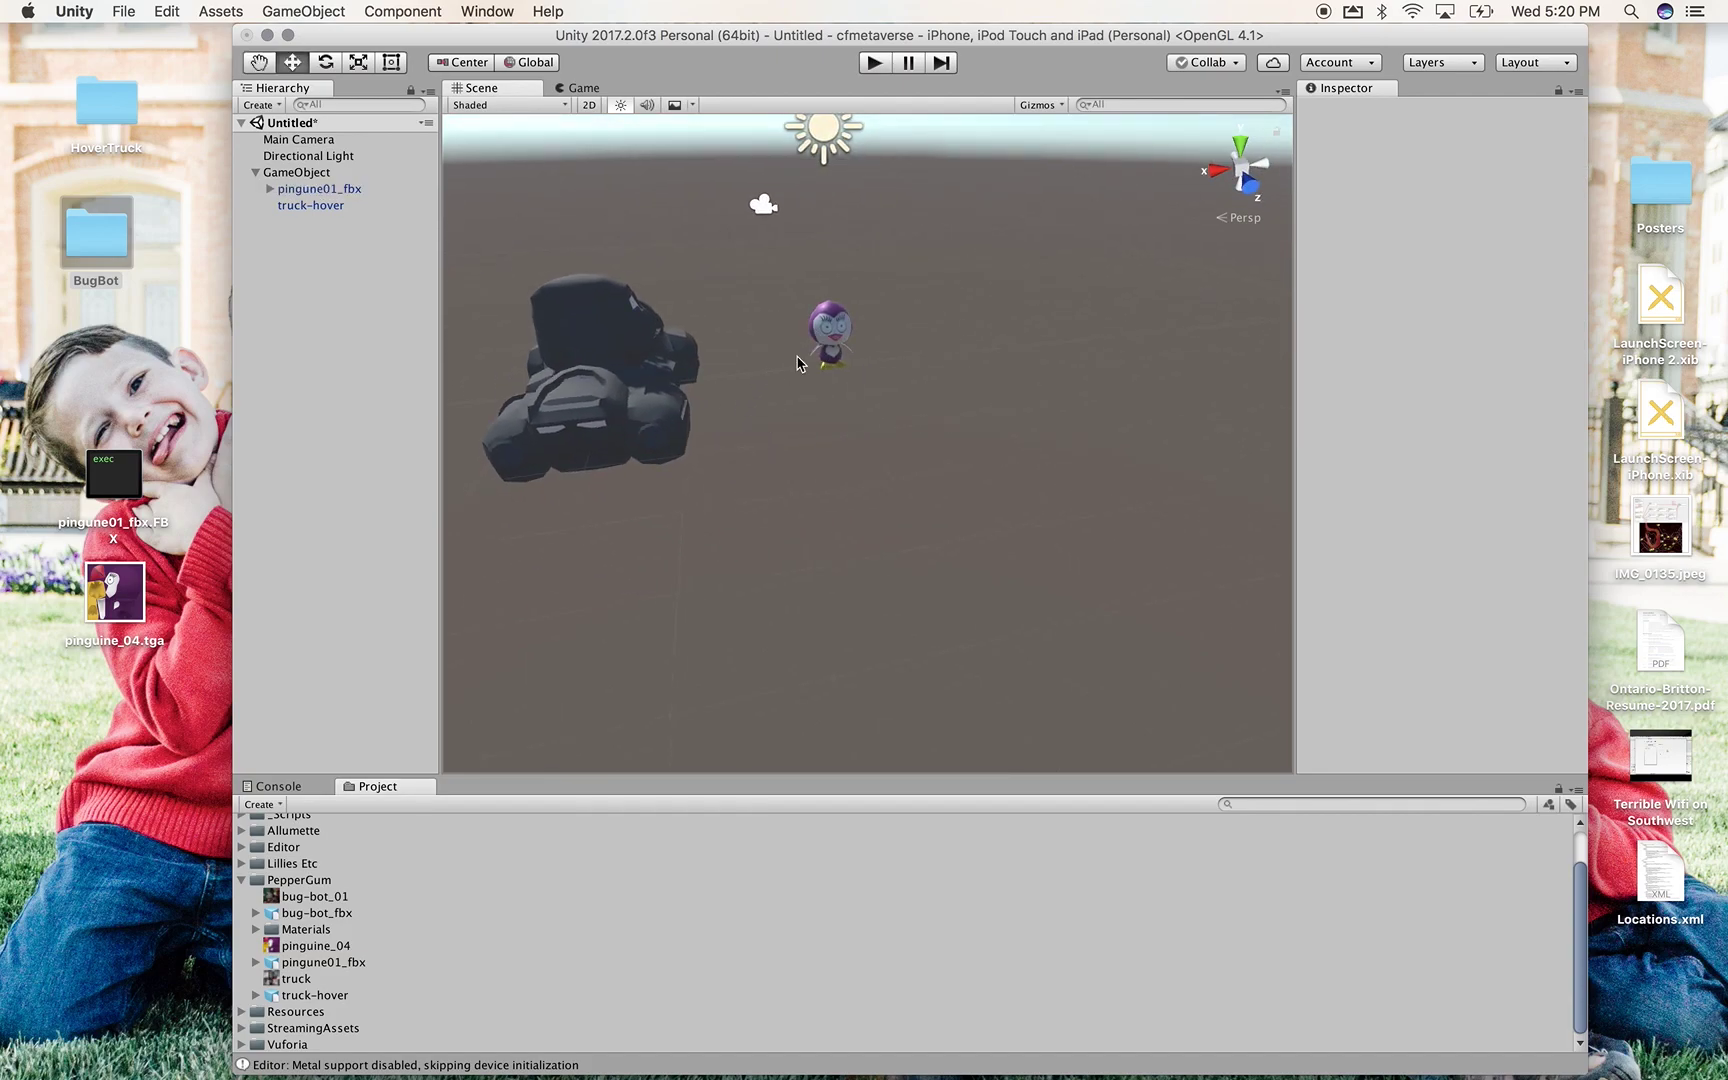
Turn the penguin about 76 degrees around its vertical axis
left_click(828, 318)
left_click(325, 62)
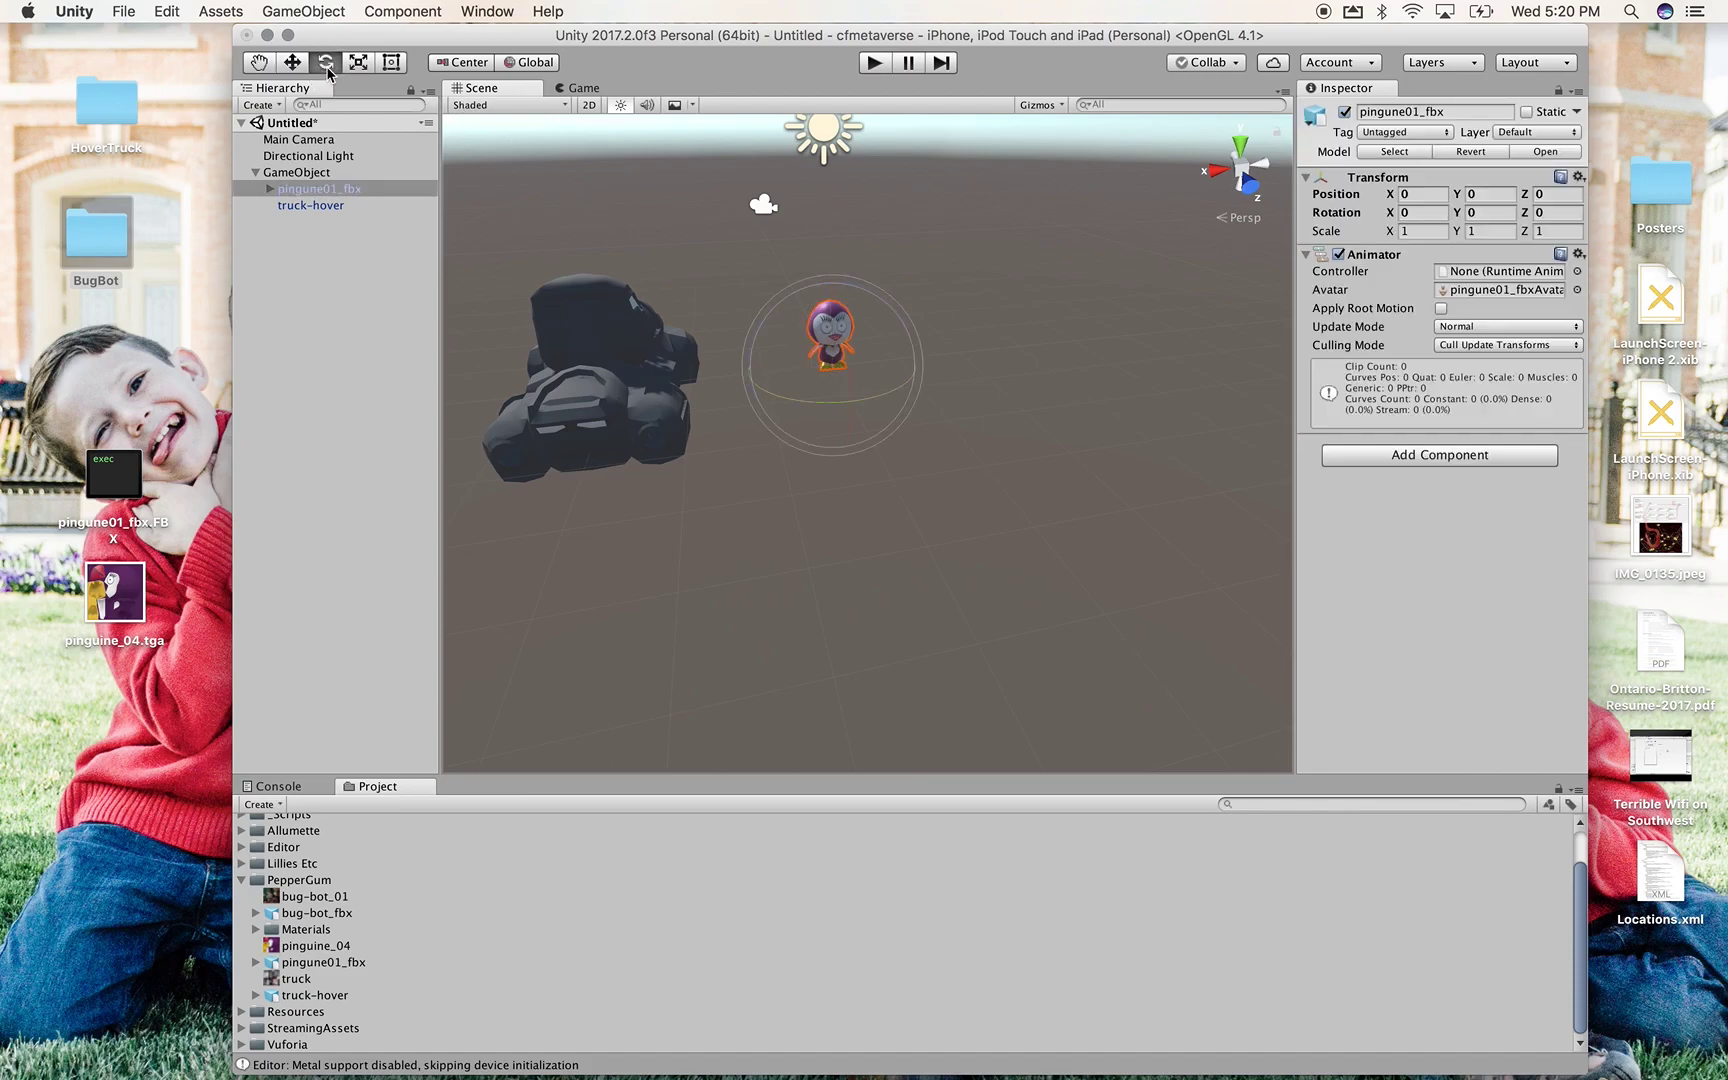
left_click_drag(891, 407, 697, 405)
left_click(818, 513)
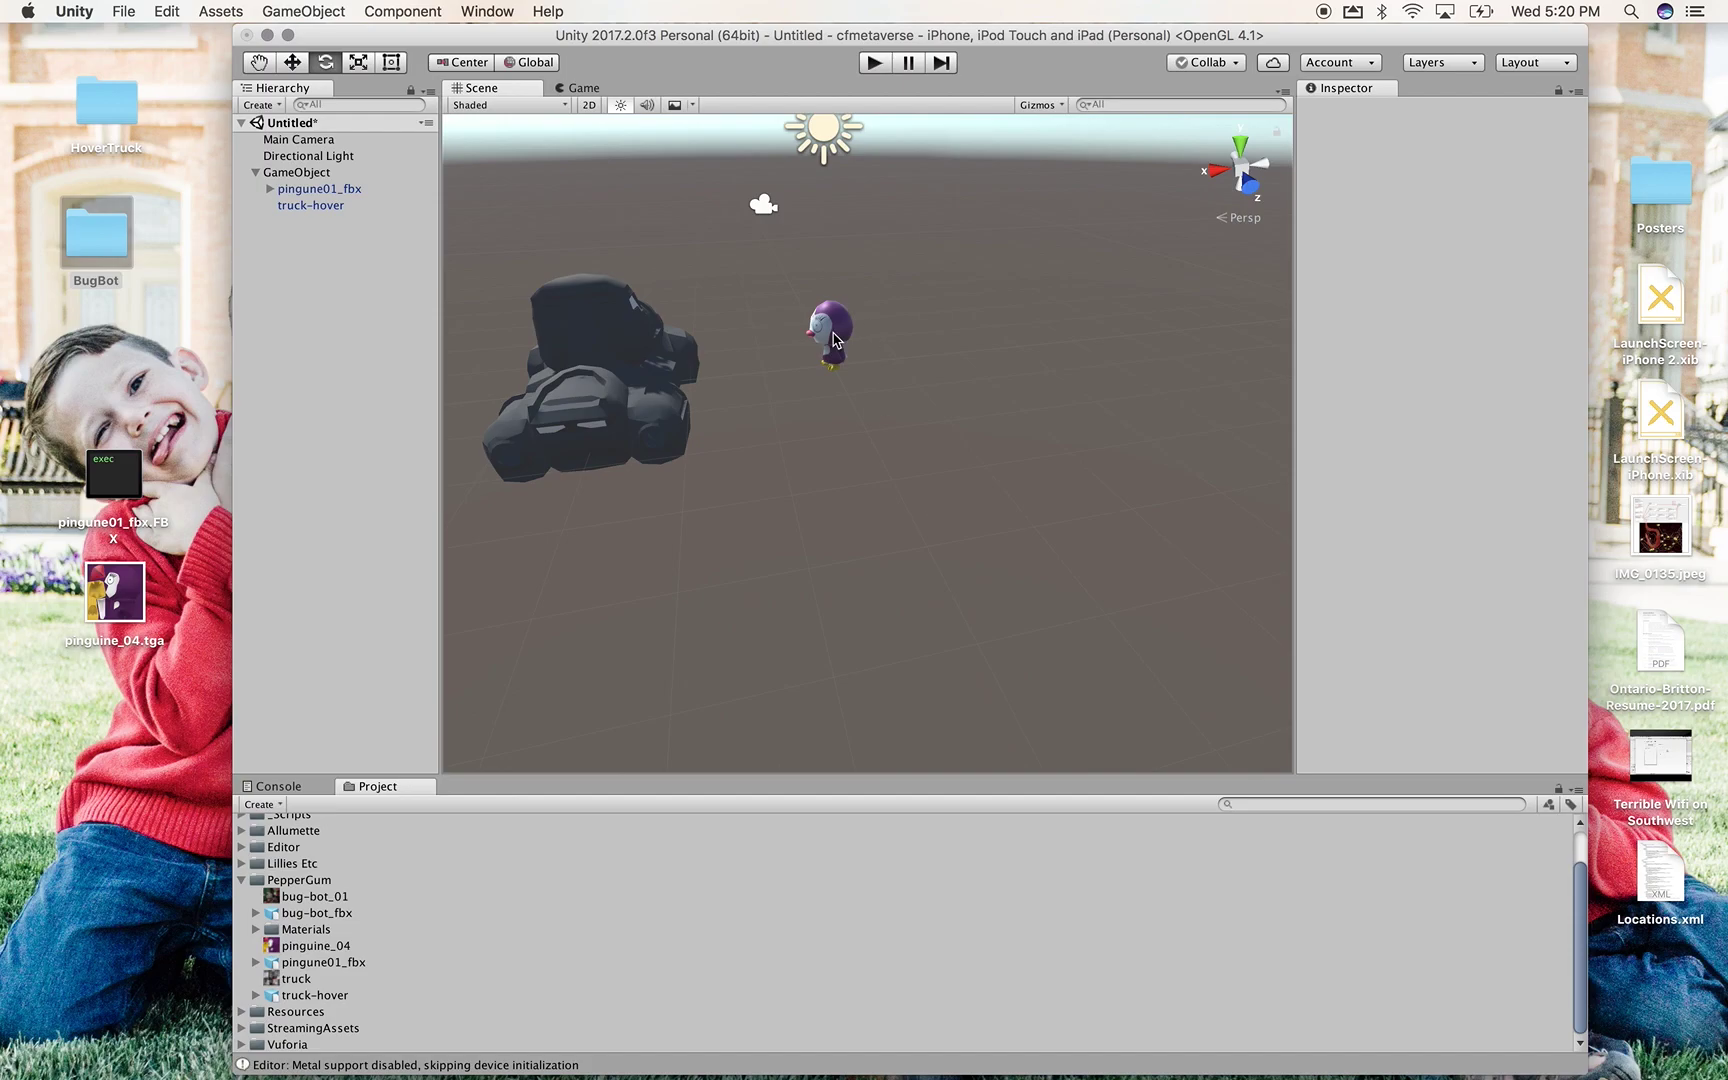
left_click(838, 338)
Set the penguin's scale to 2, 2, 2
left_click(1427, 230)
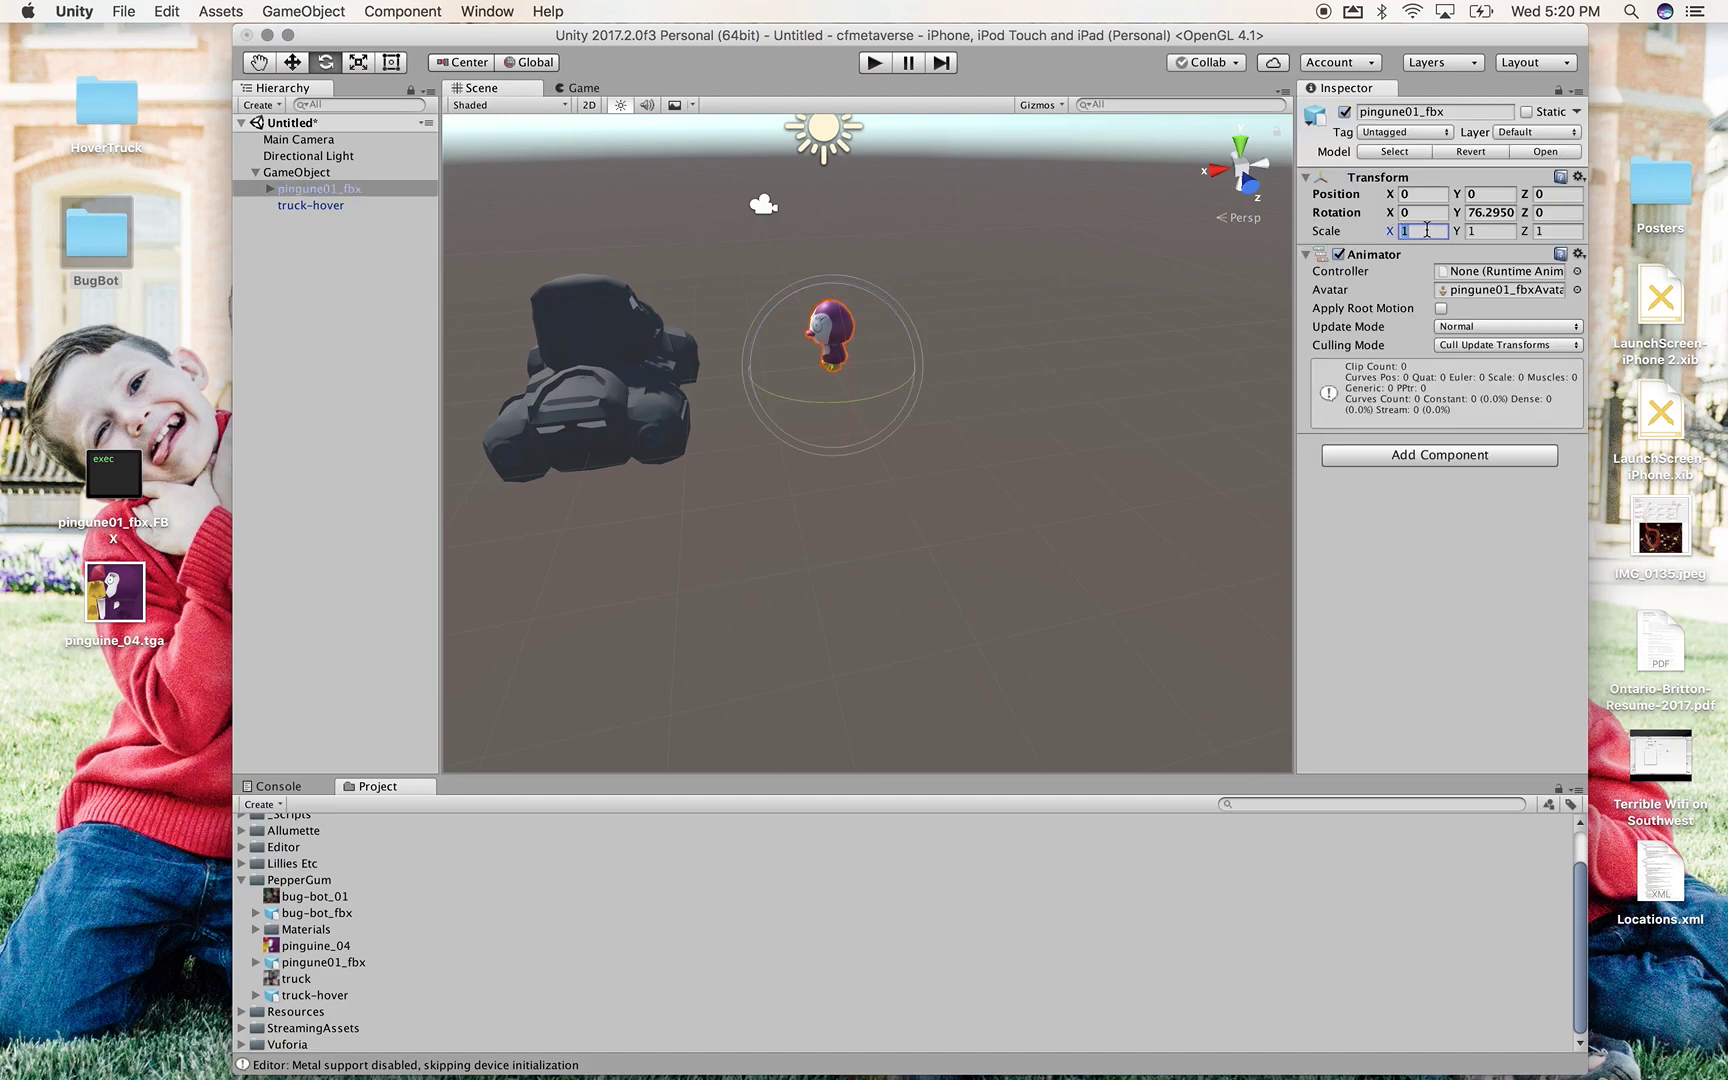
type("2")
key("Tab")
key("Tab")
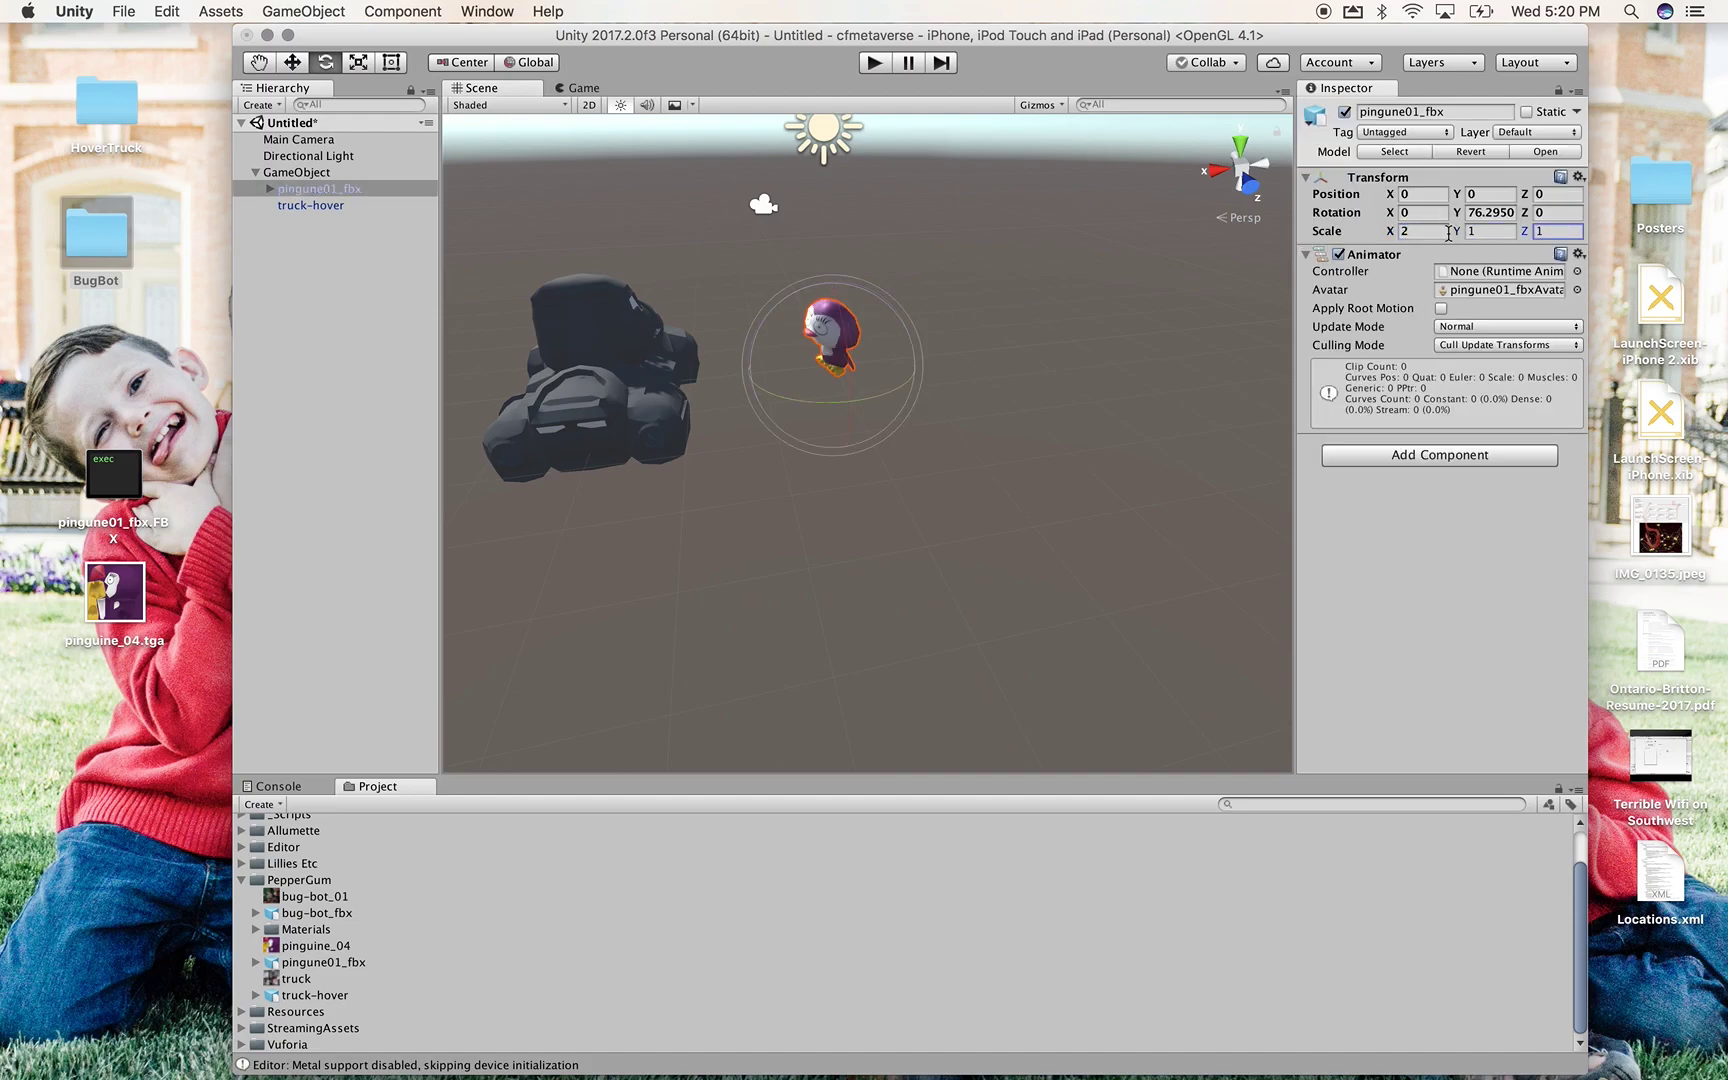
left_click(1487, 231)
type("2")
left_click(1558, 234)
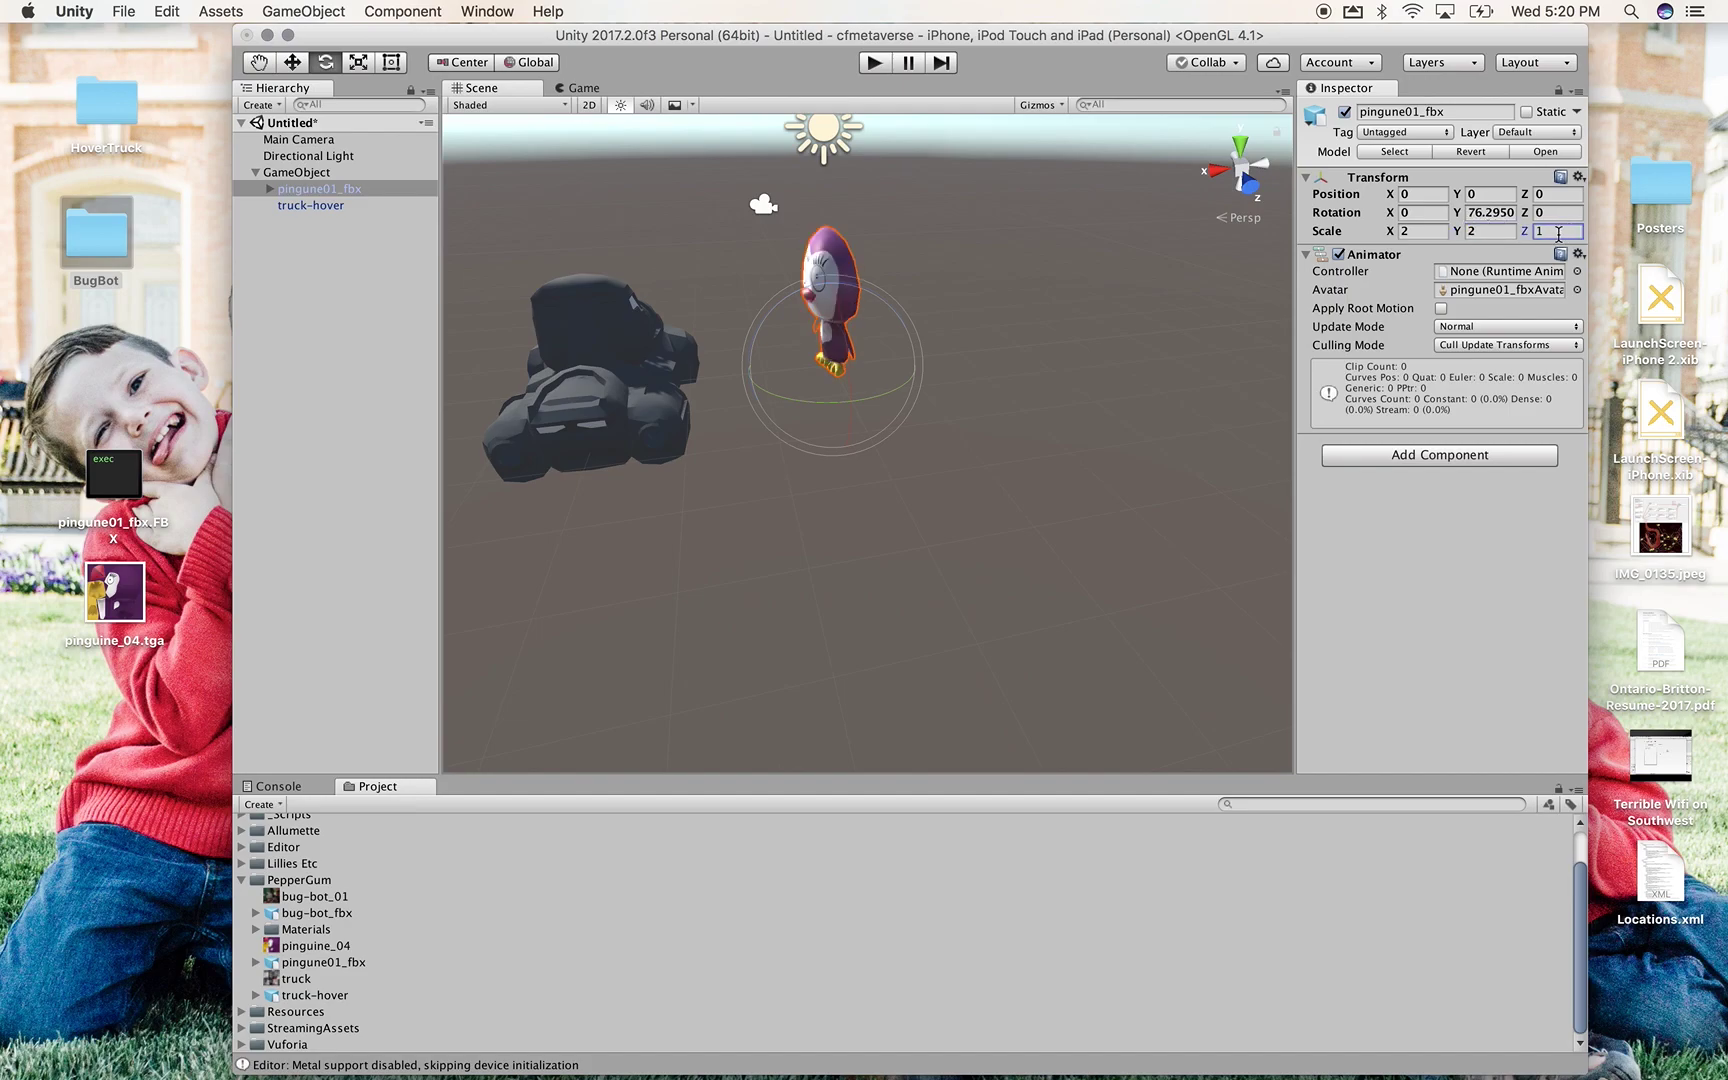
type("2")
key("Return")
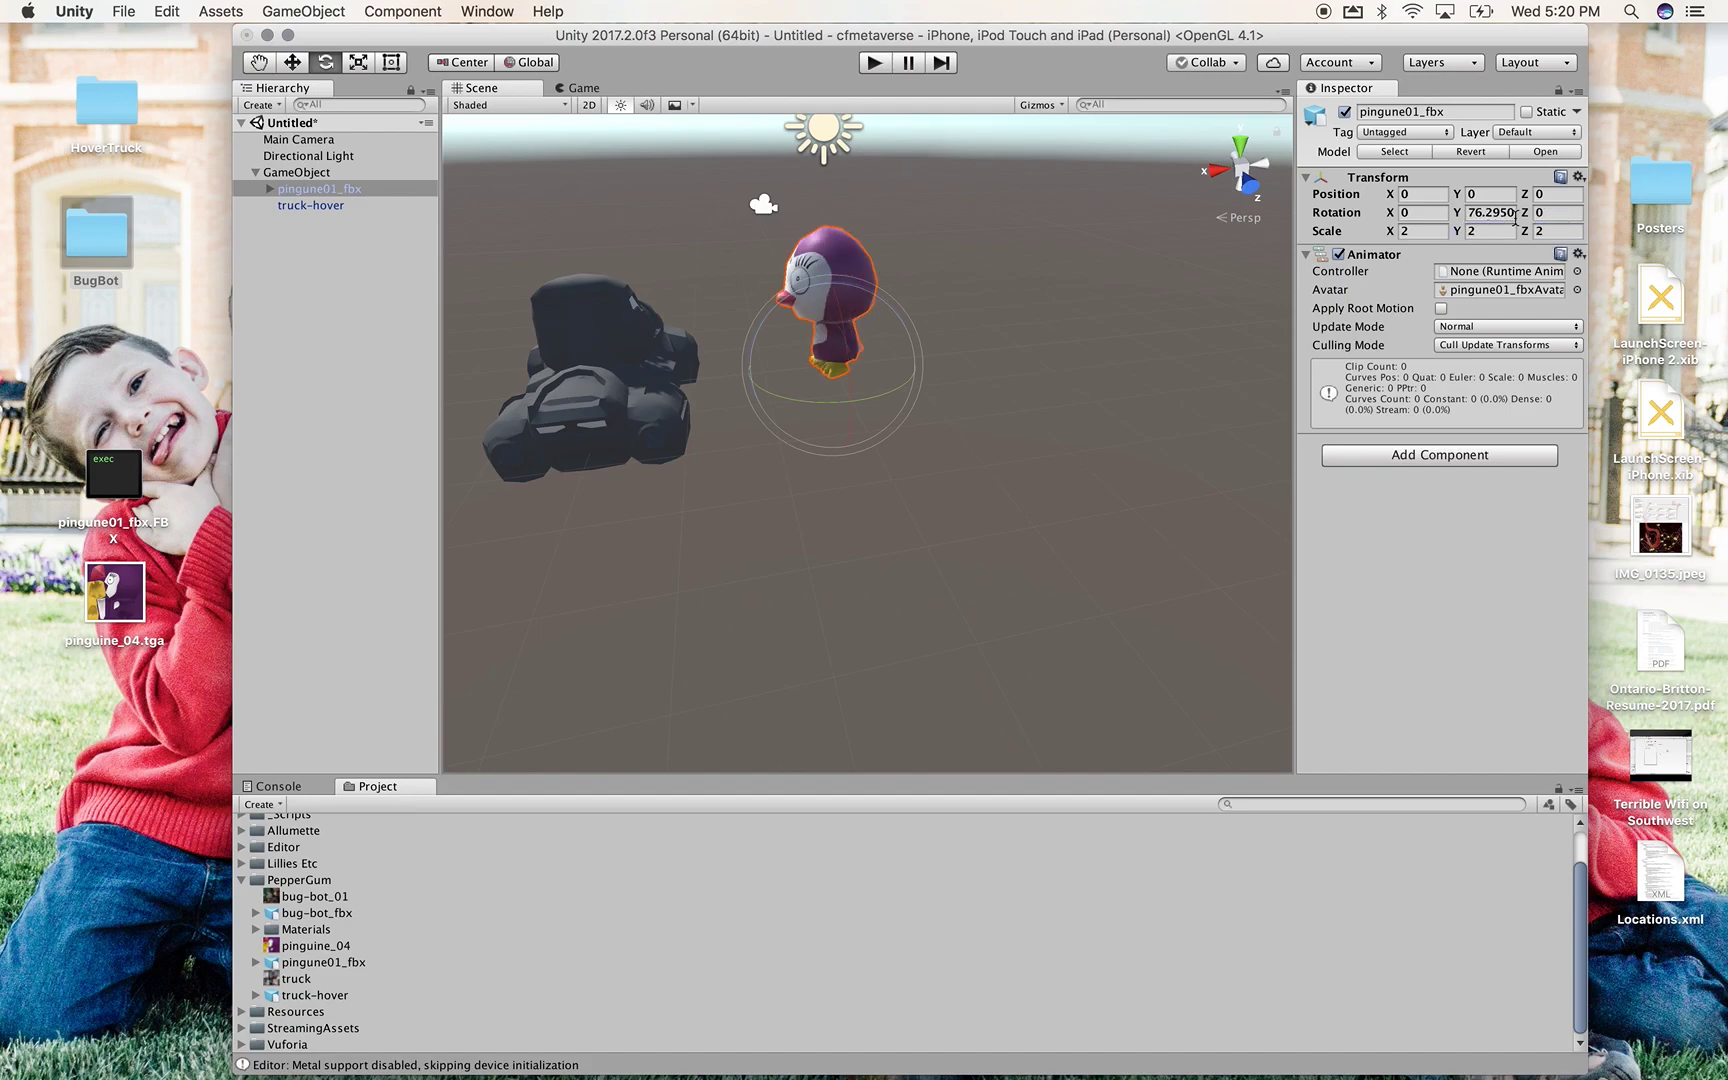
left_click(1030, 390)
left_click_drag(1049, 393, 1316, 276, "alt")
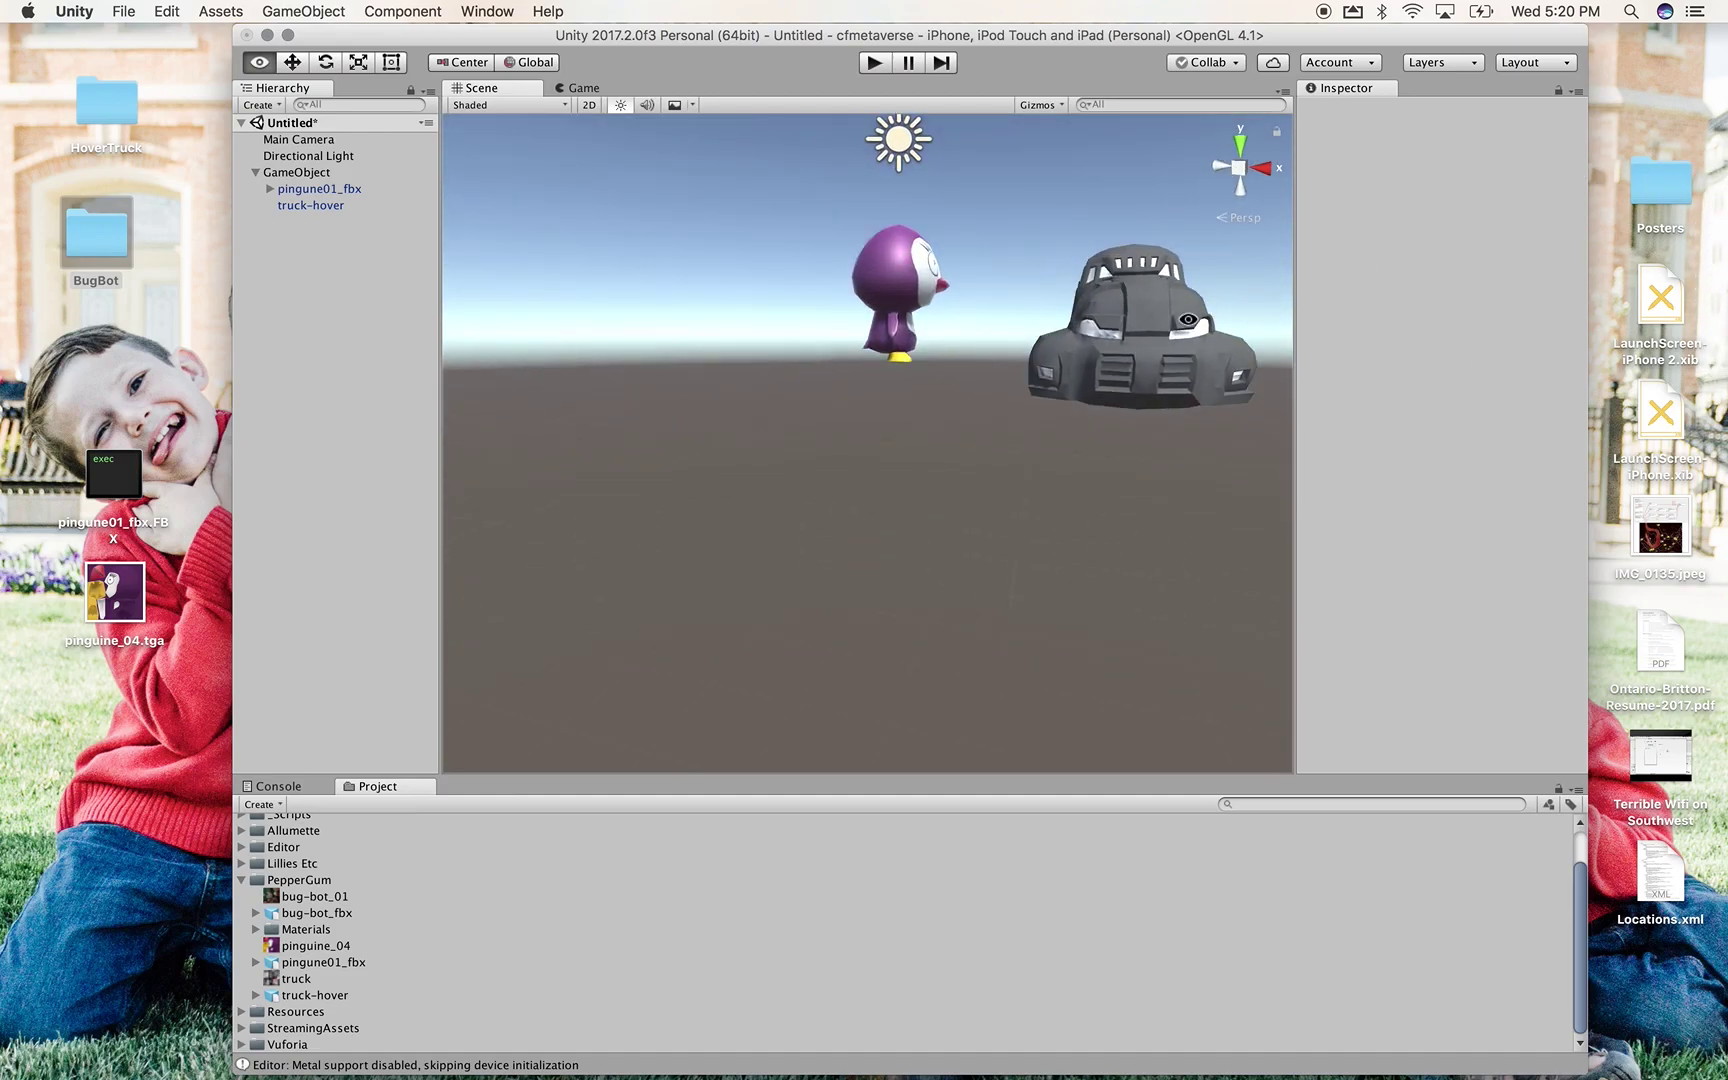
Lift the hover truck with the Move tool to Y 1.27 so it floats beside the penguin
left_click(1116, 313)
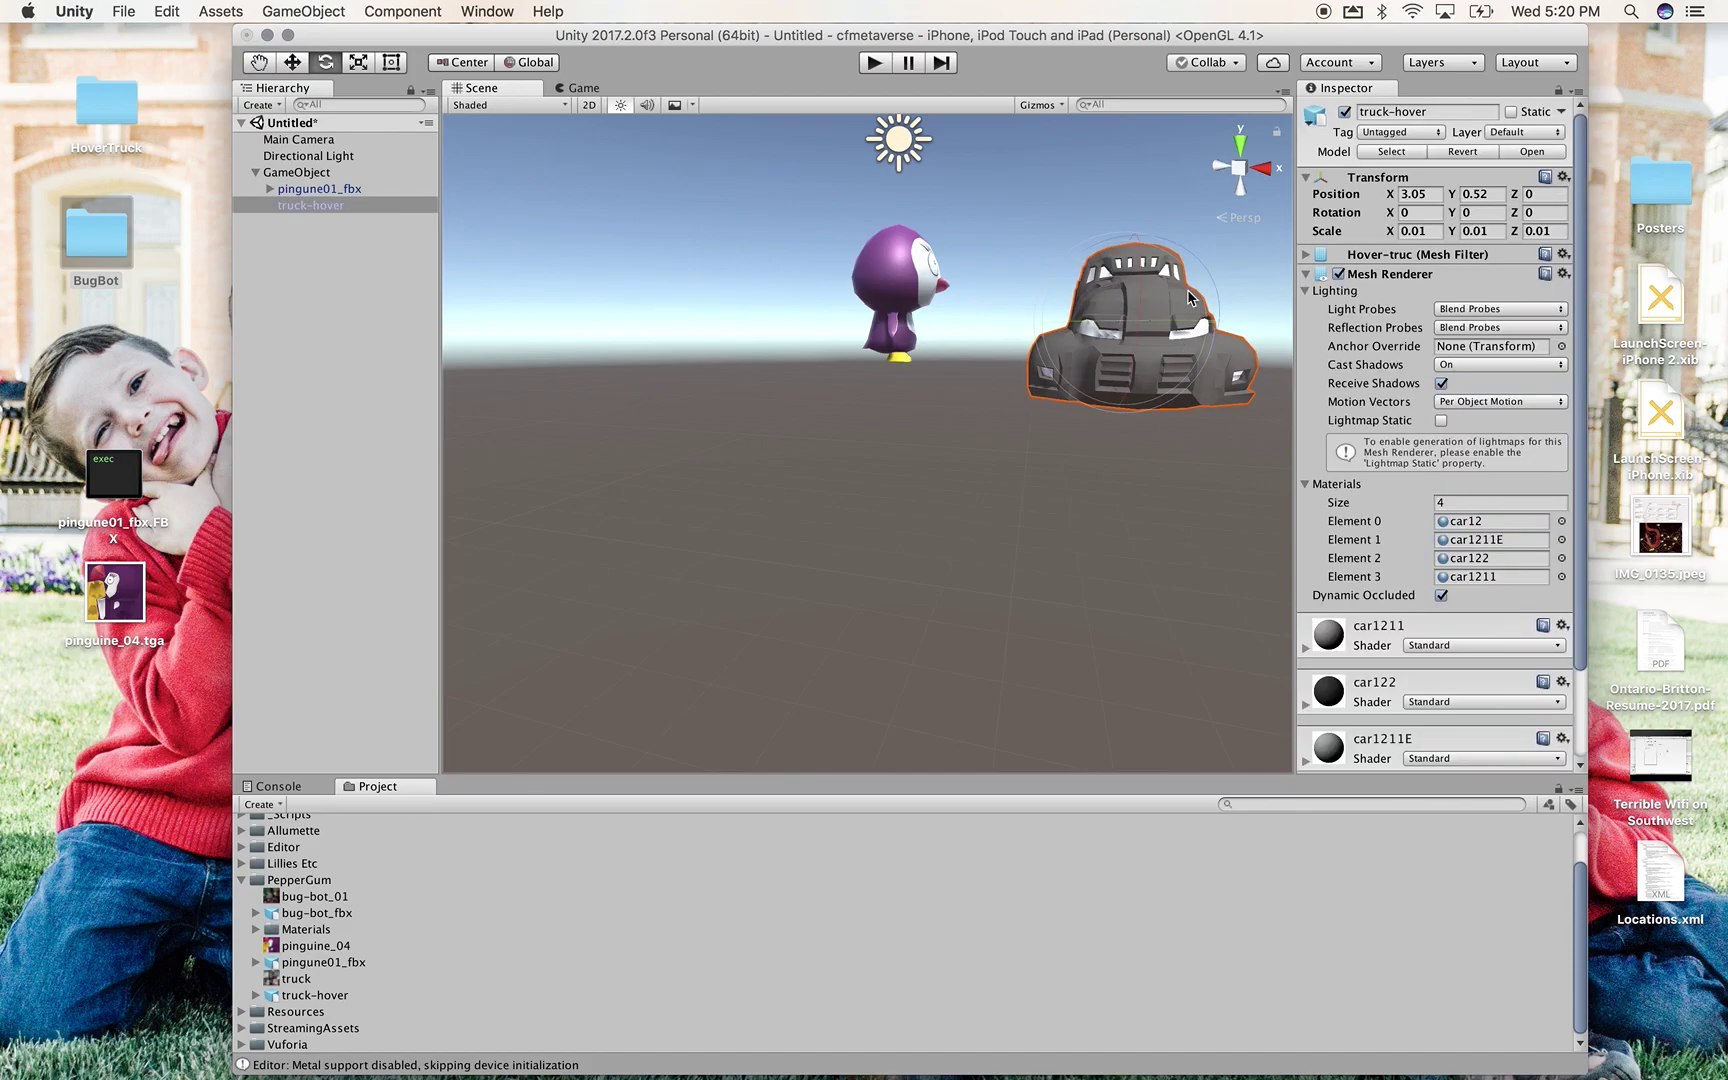
key("w")
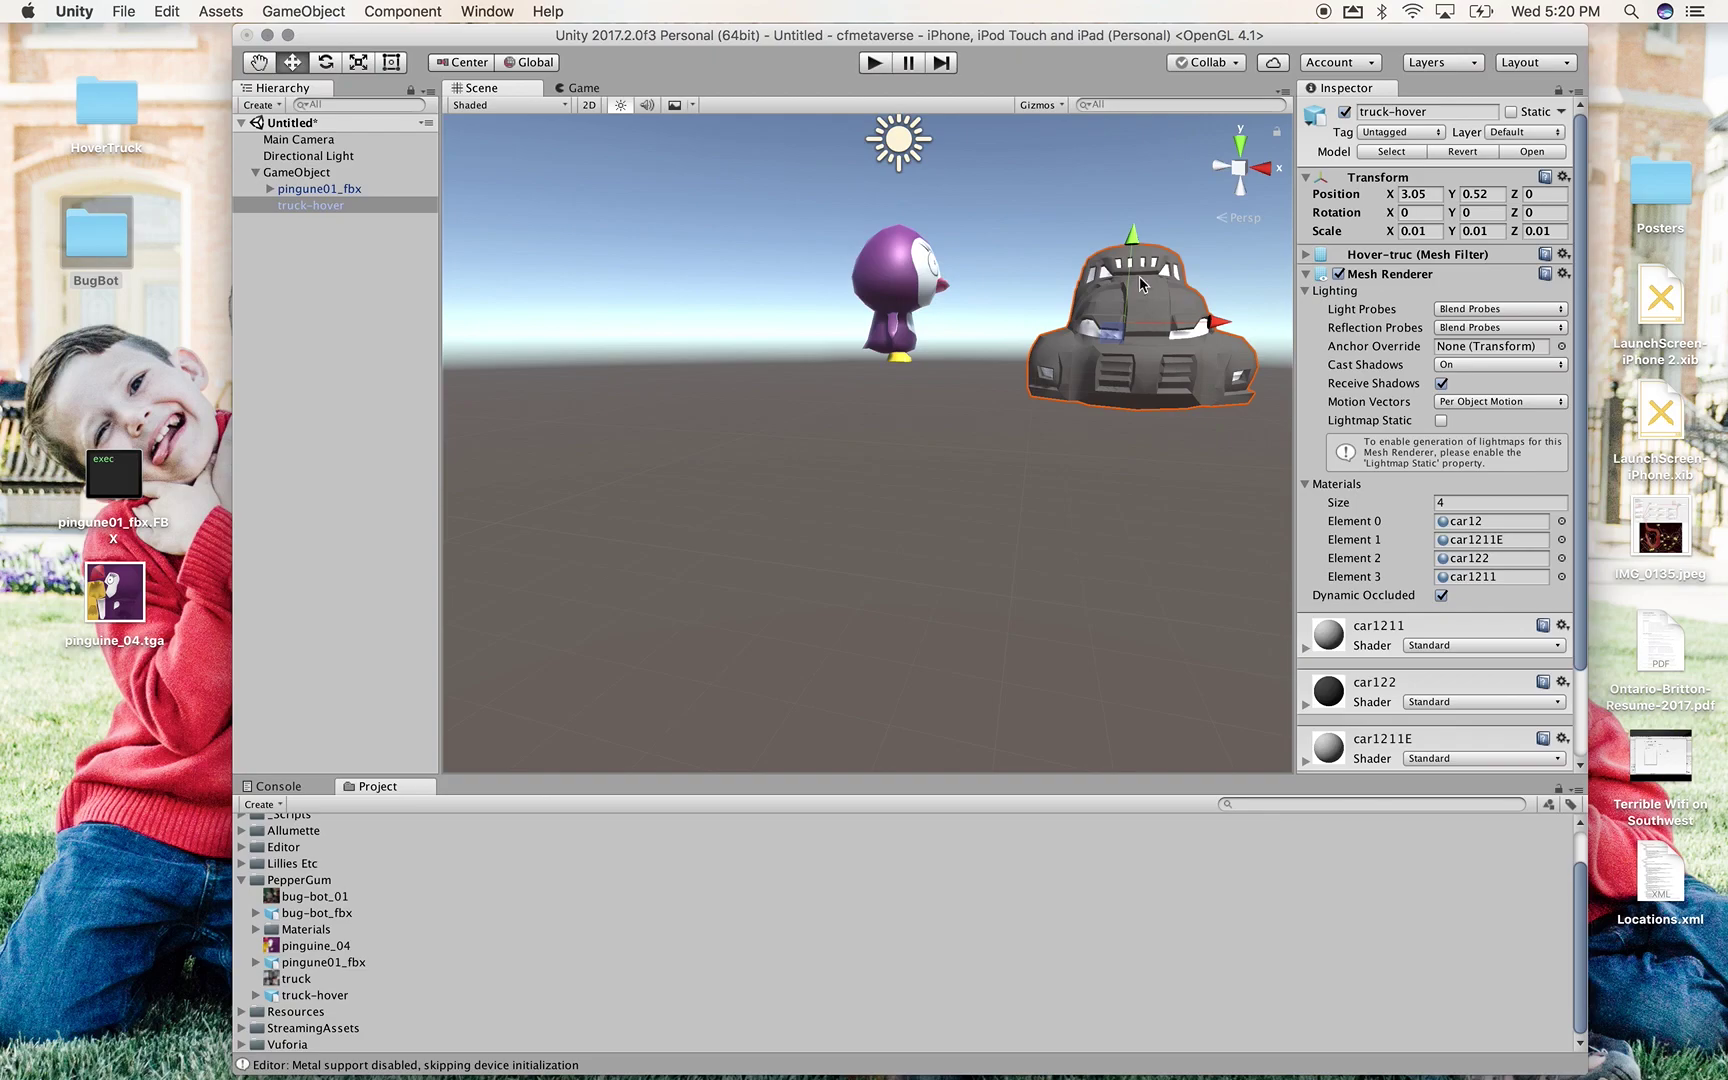
left_click_drag(1140, 280, 1146, 190)
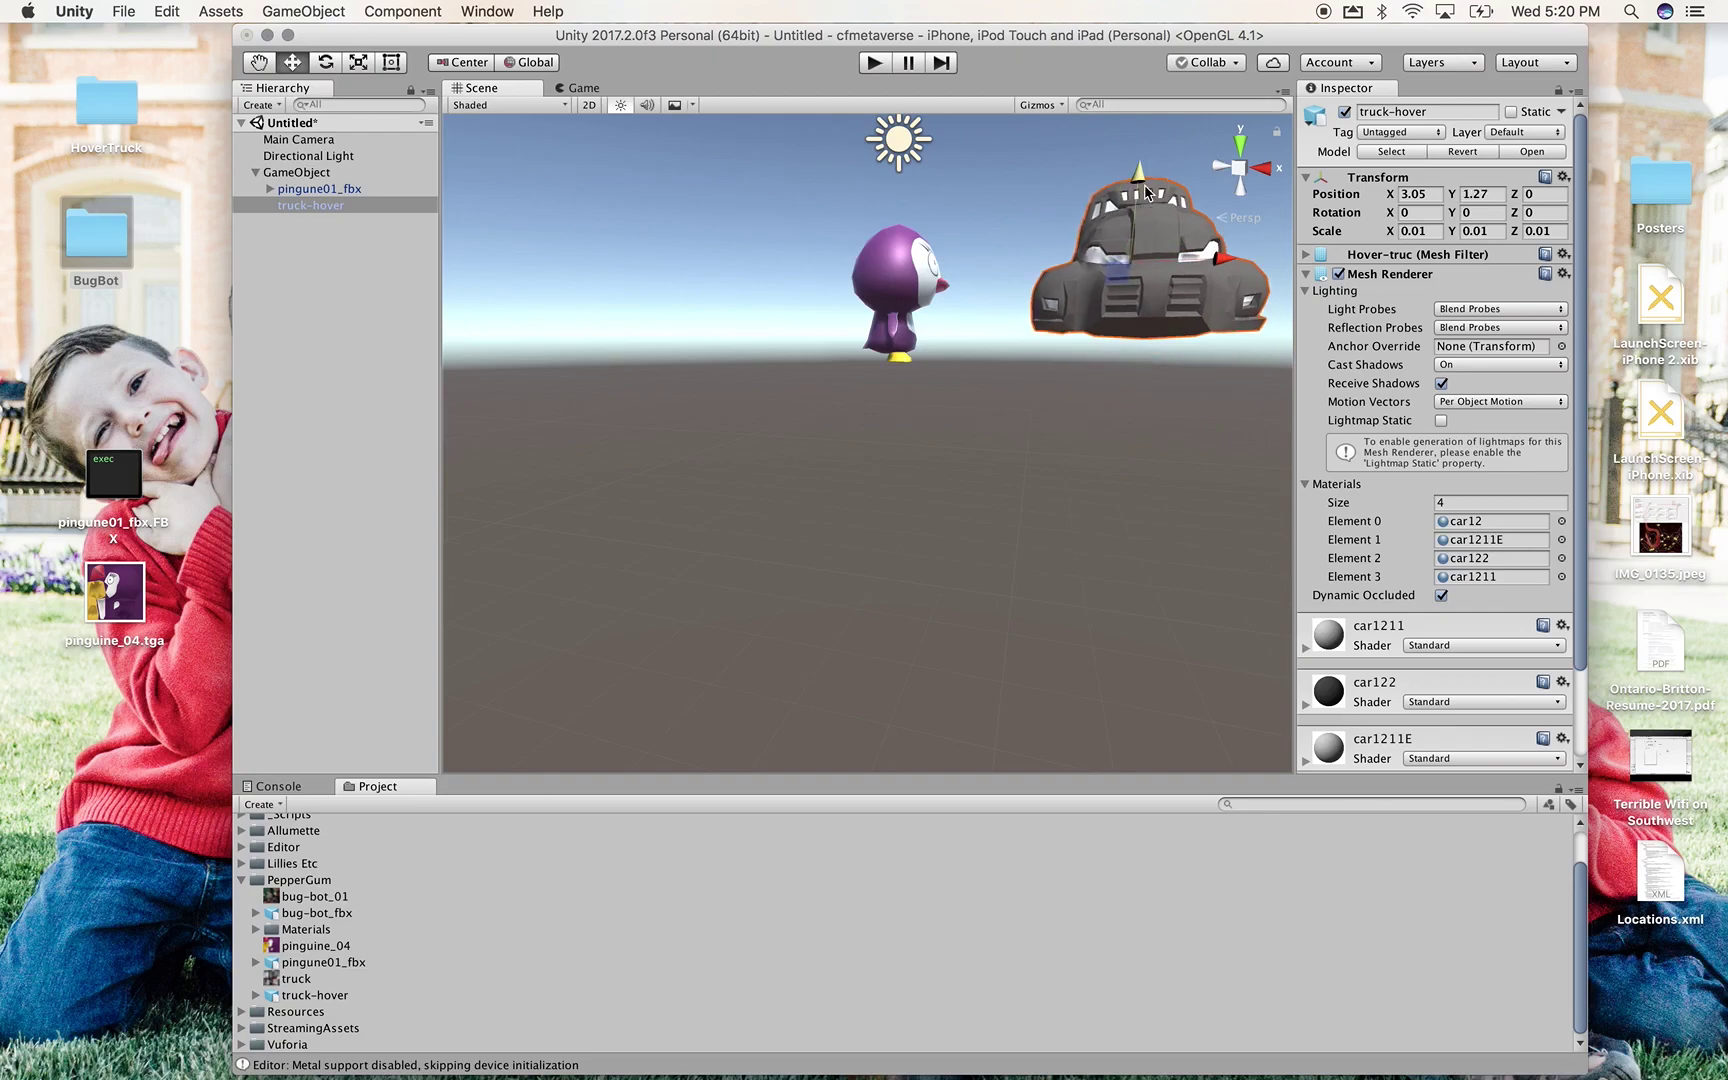
left_click_drag(1049, 428, 968, 527, "alt")
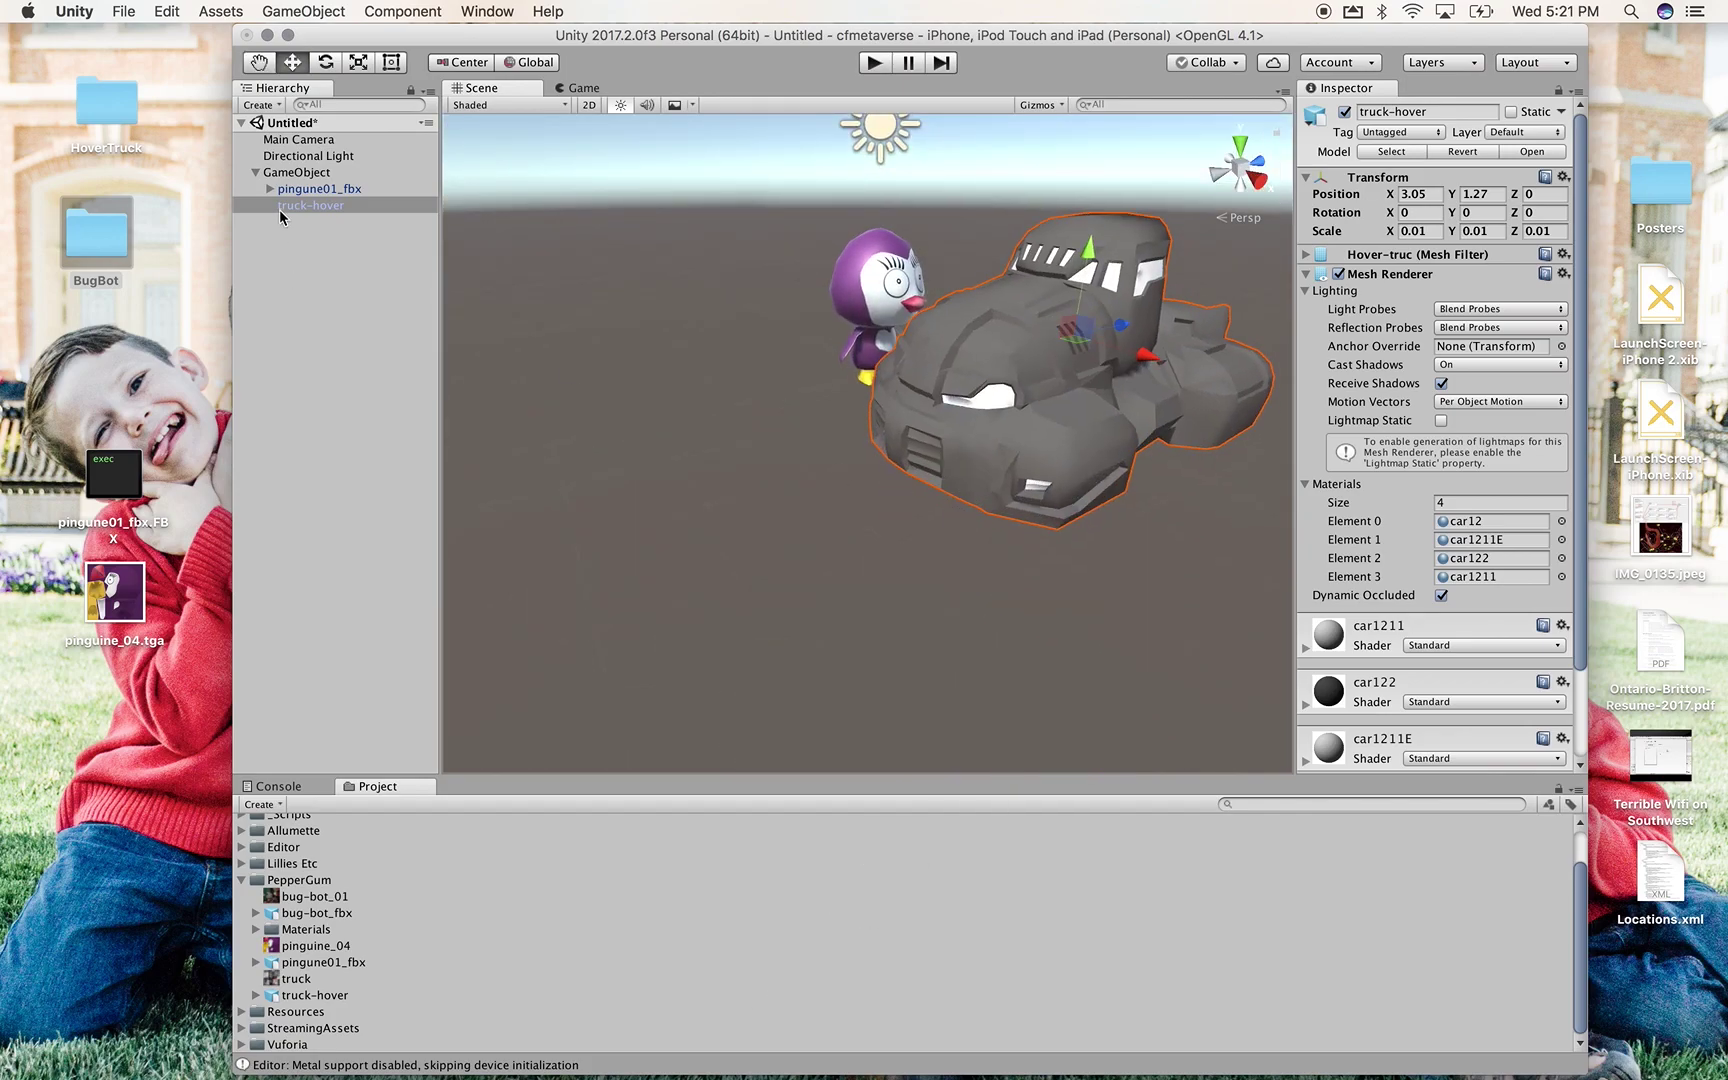
left_click(307, 172)
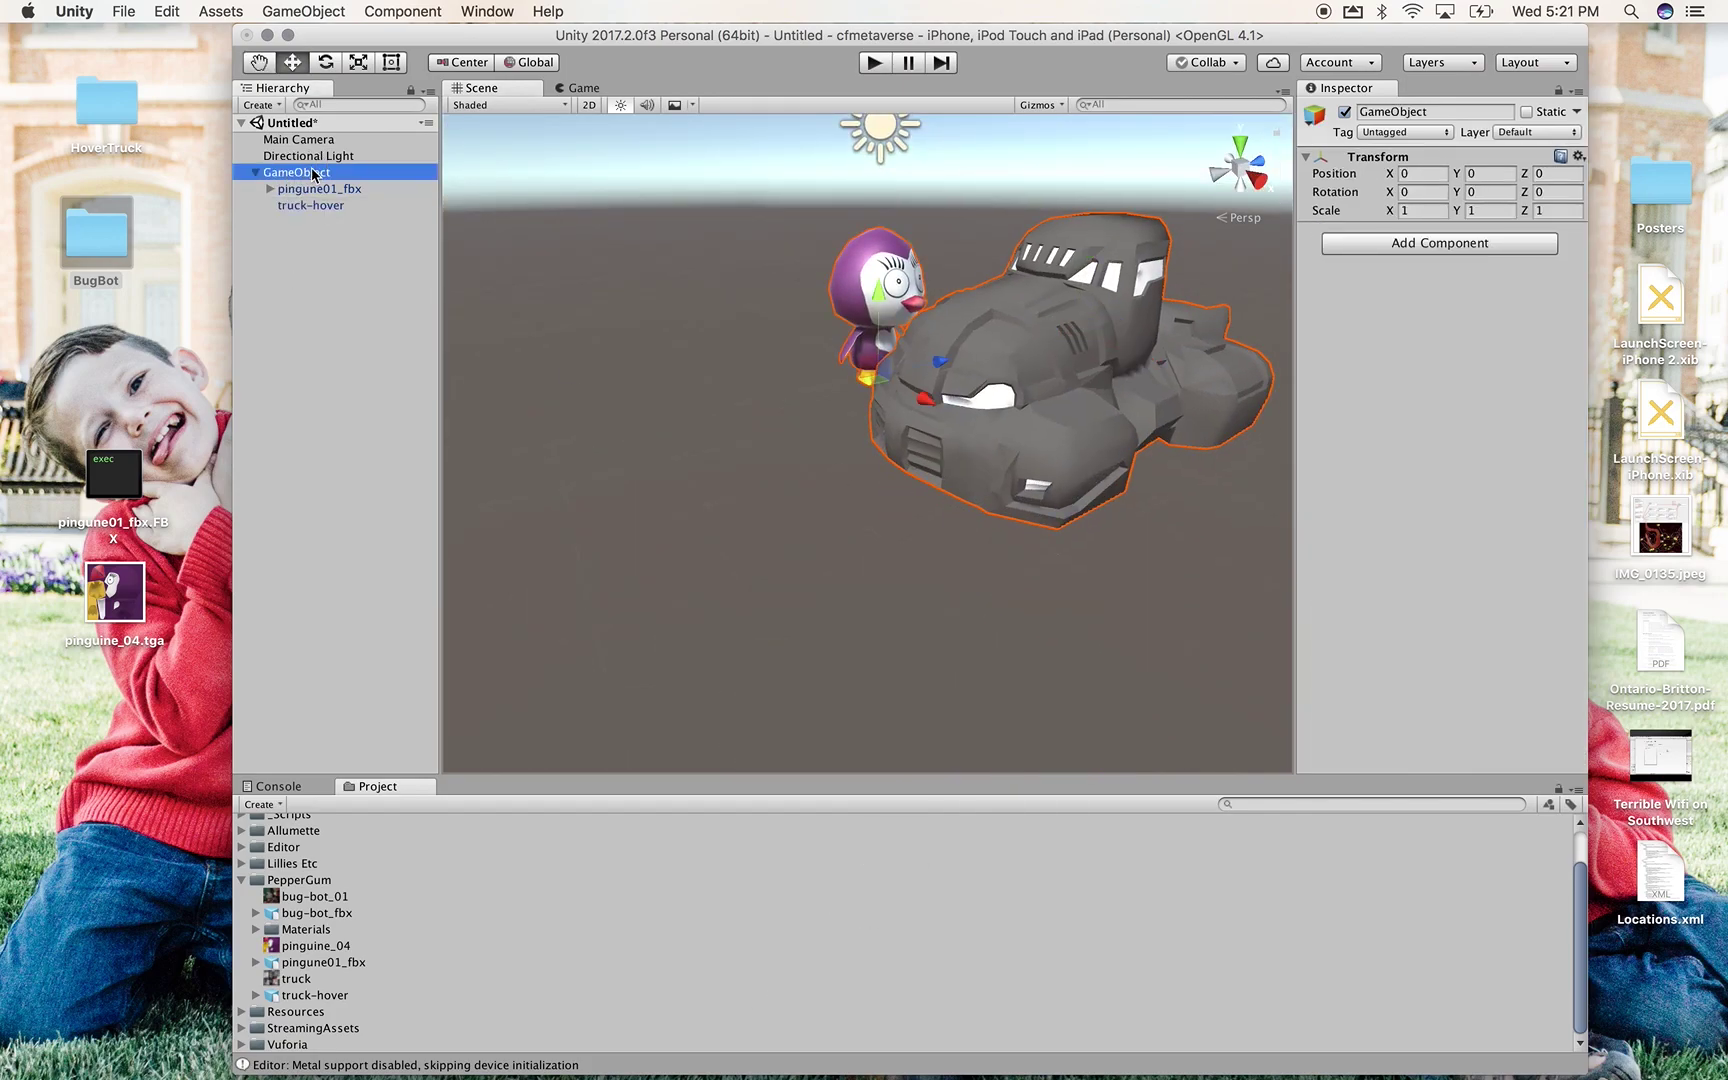
Rename the parent GameObject to 'prefab' and collapse the PepperGum folder
left_click(257, 174)
left_click(257, 175)
left_click(257, 175)
left_click(257, 175)
left_click(254, 174)
left_click(297, 174)
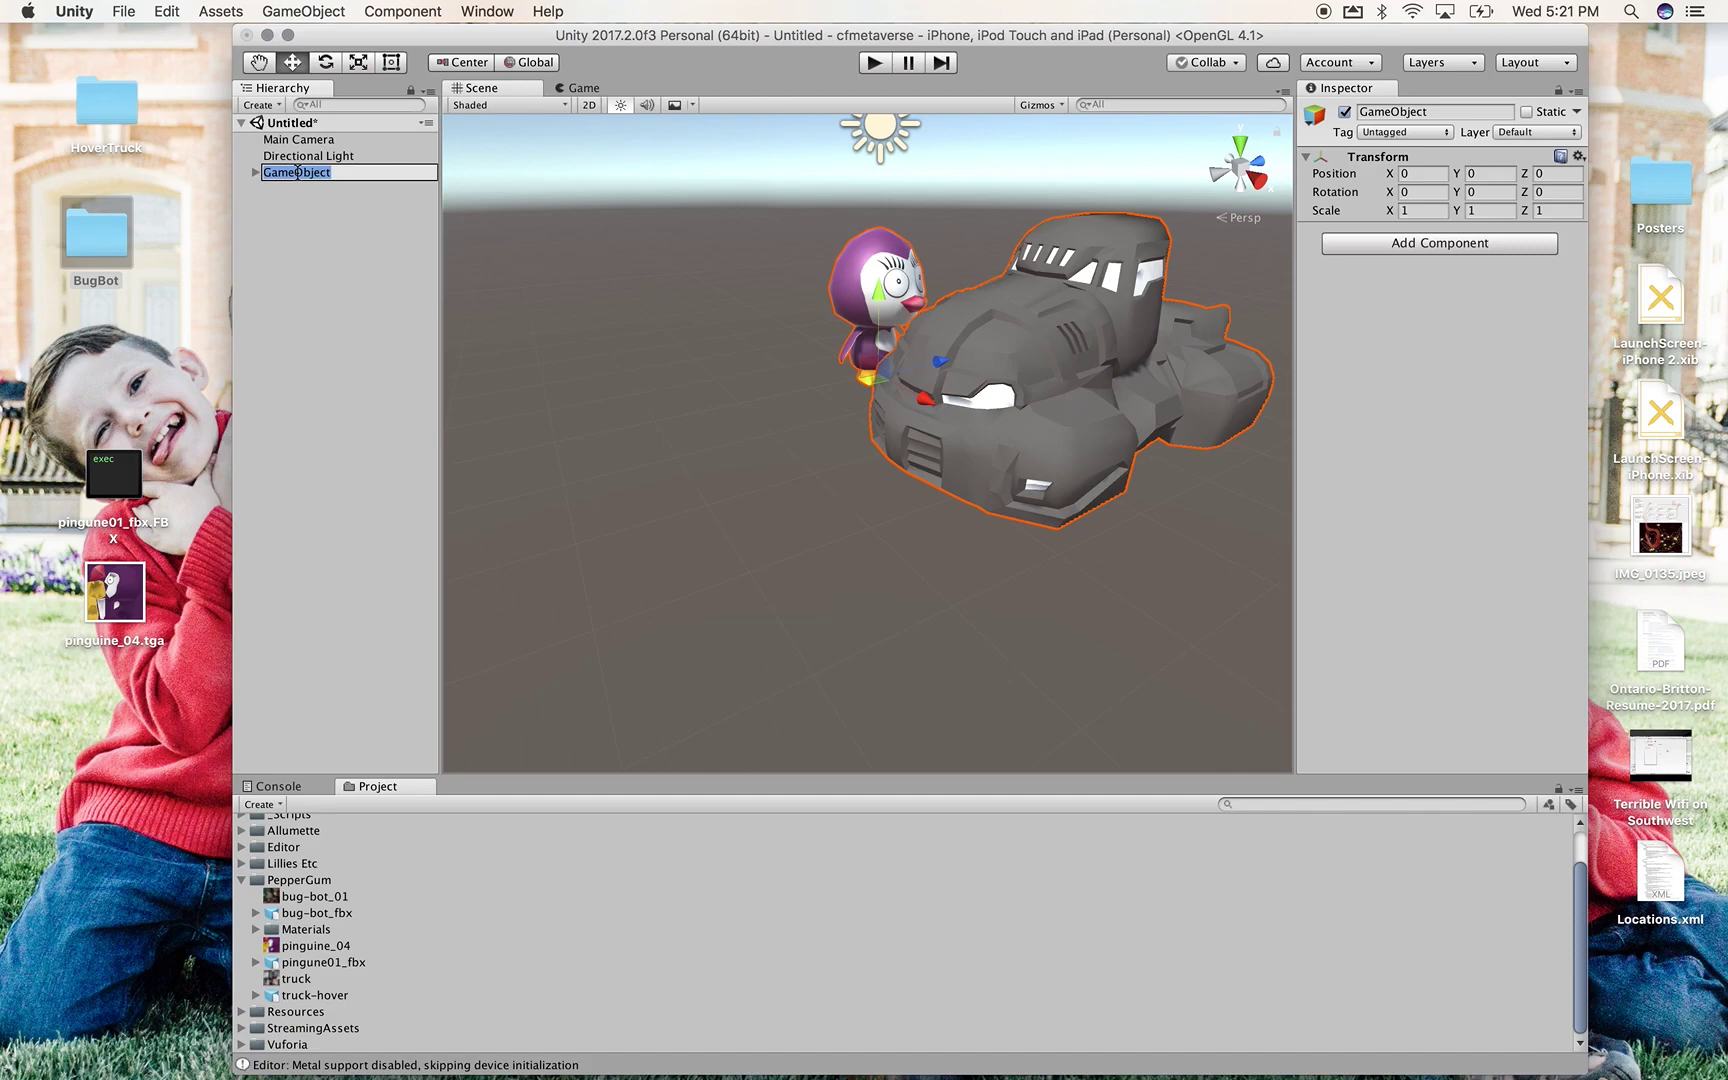
left_click(300, 264)
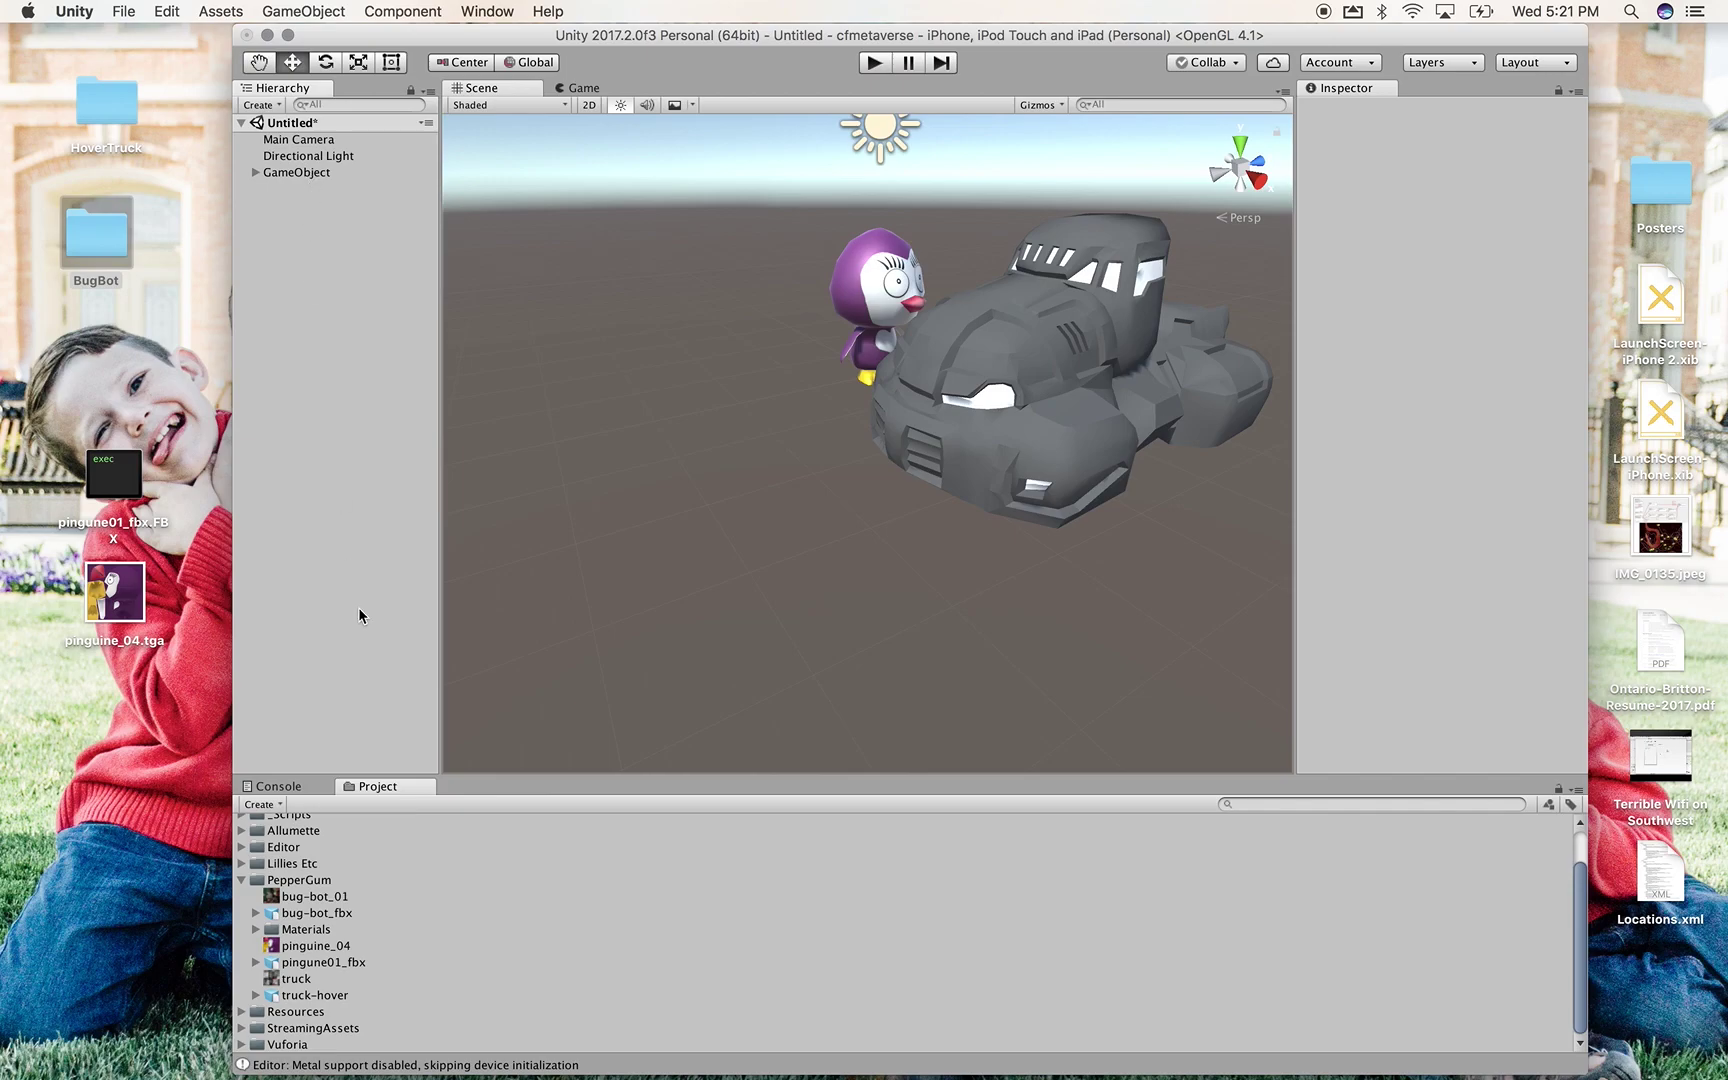
left_click(314, 176)
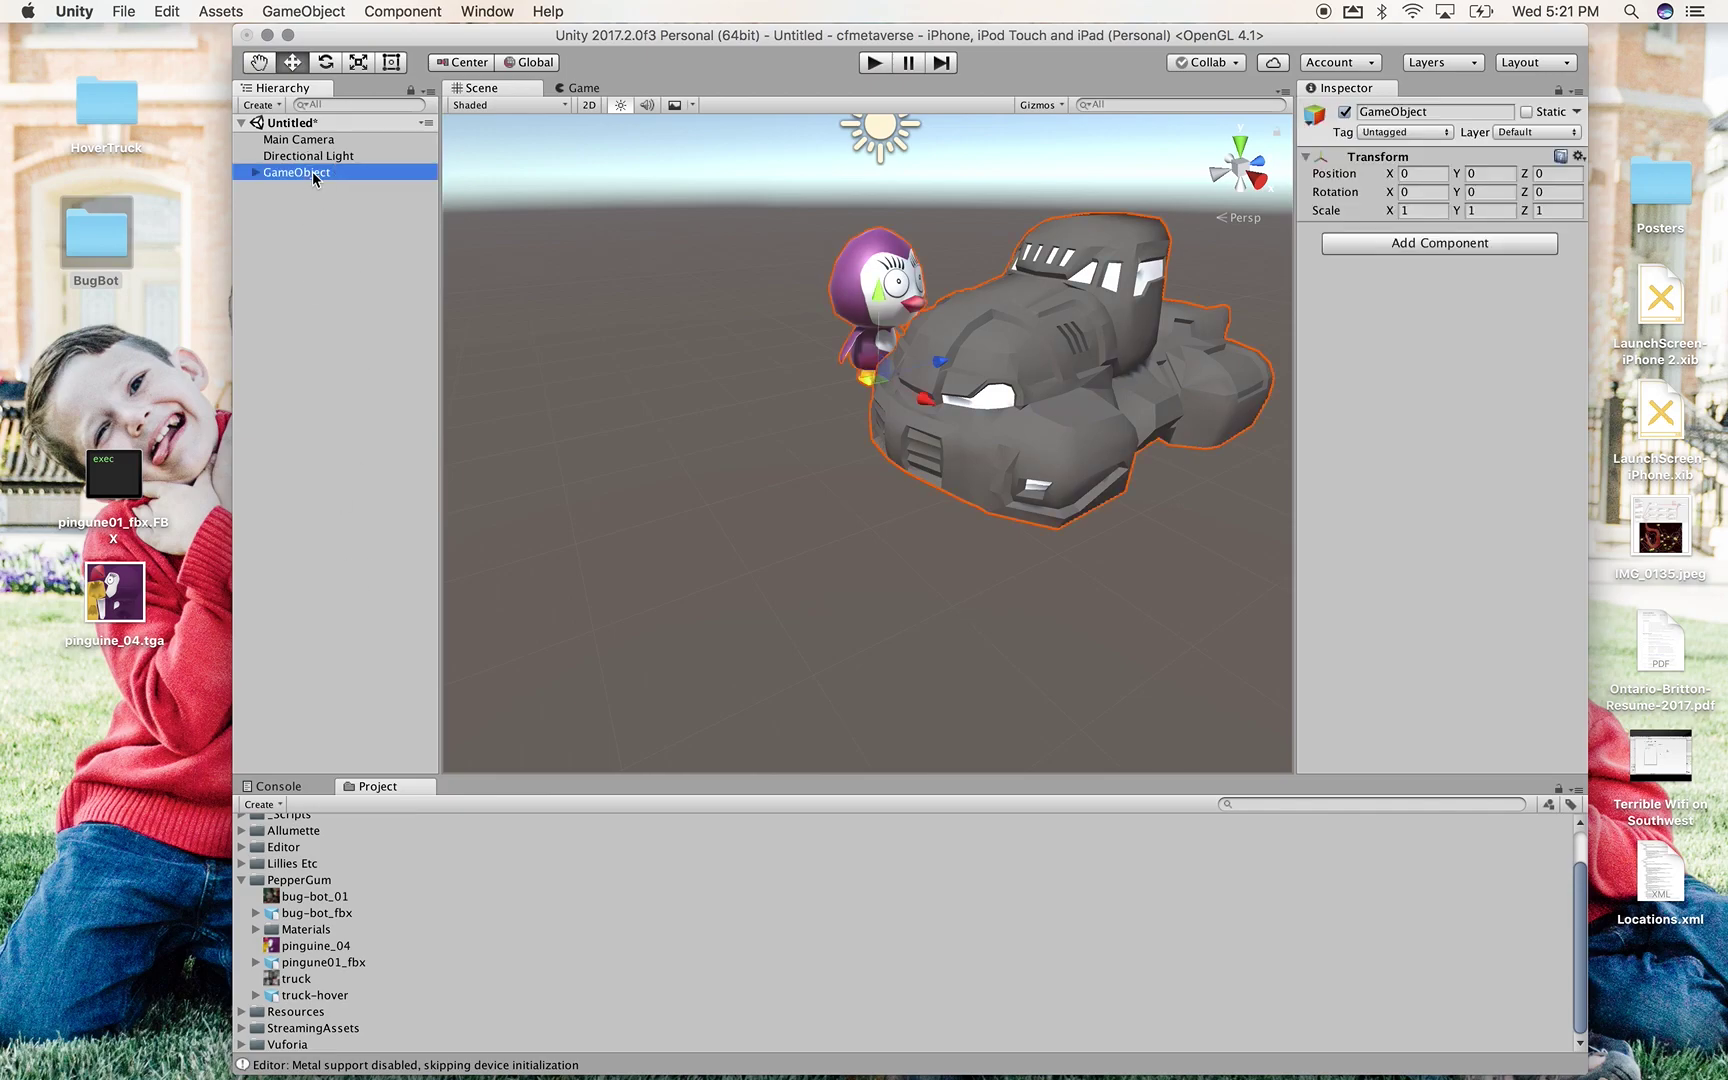
left_click(314, 176)
type("p")
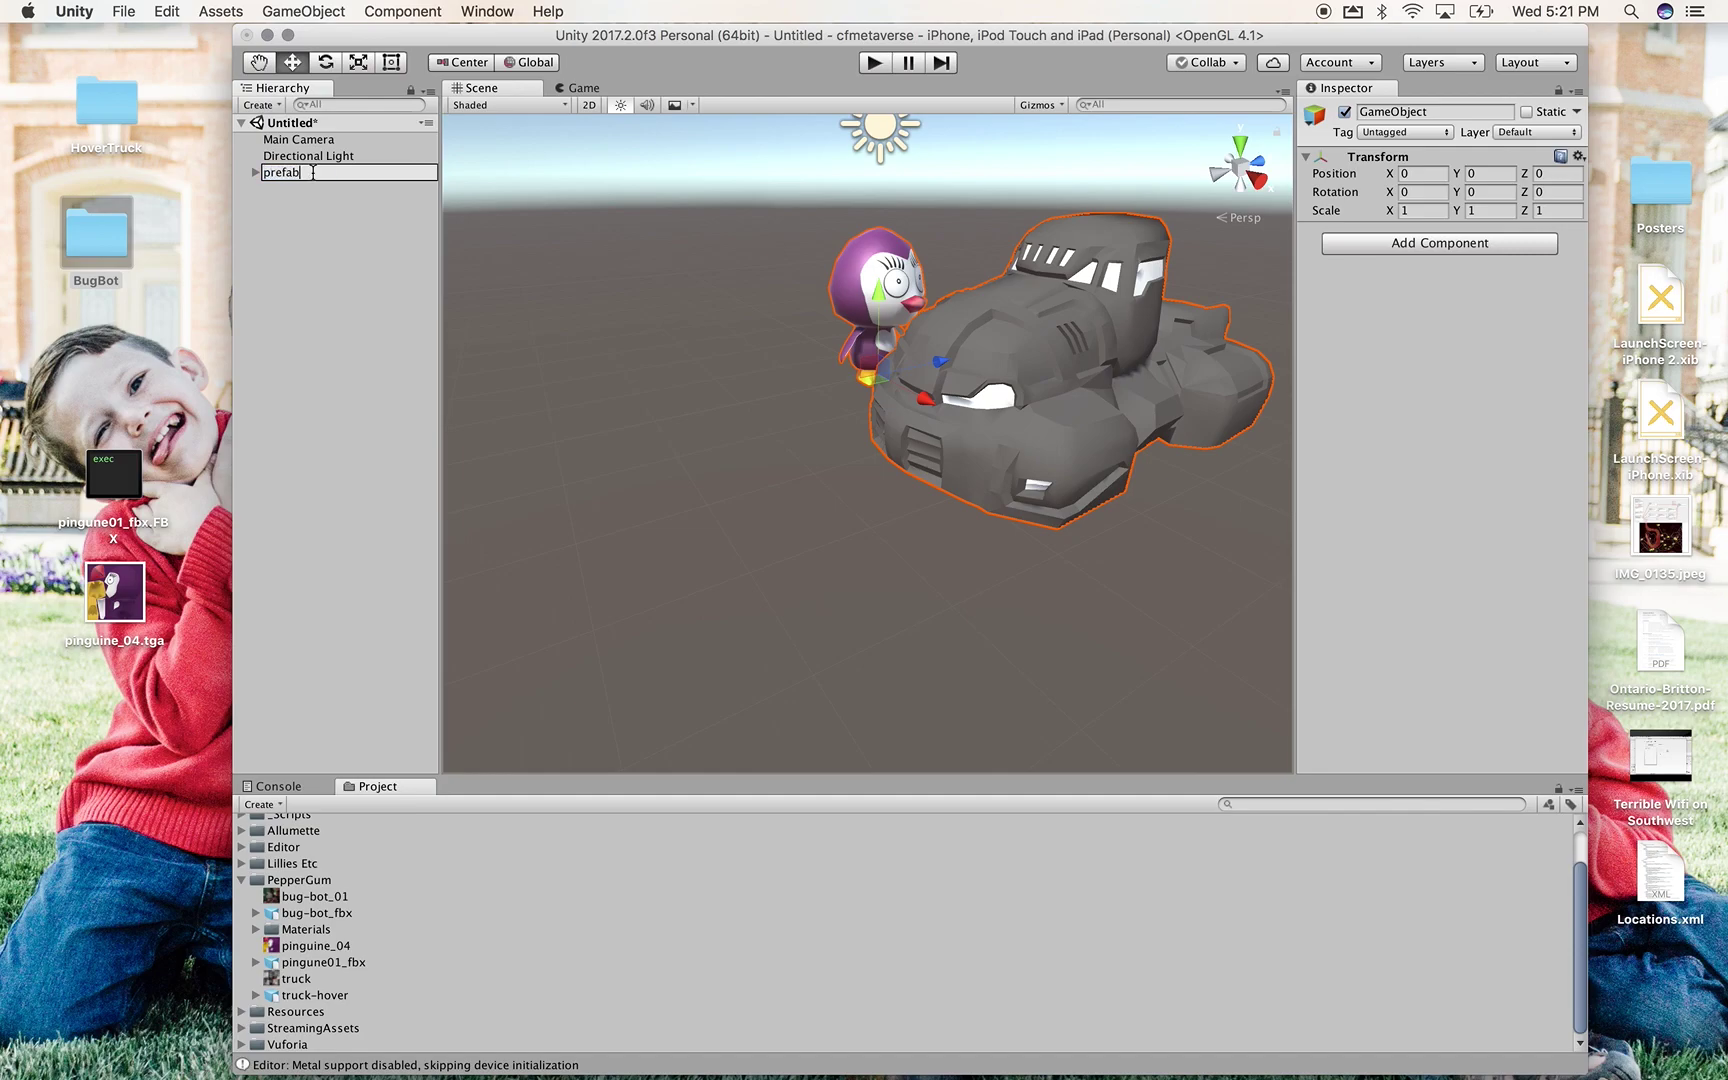
type("refab")
key("Return")
left_click(242, 881)
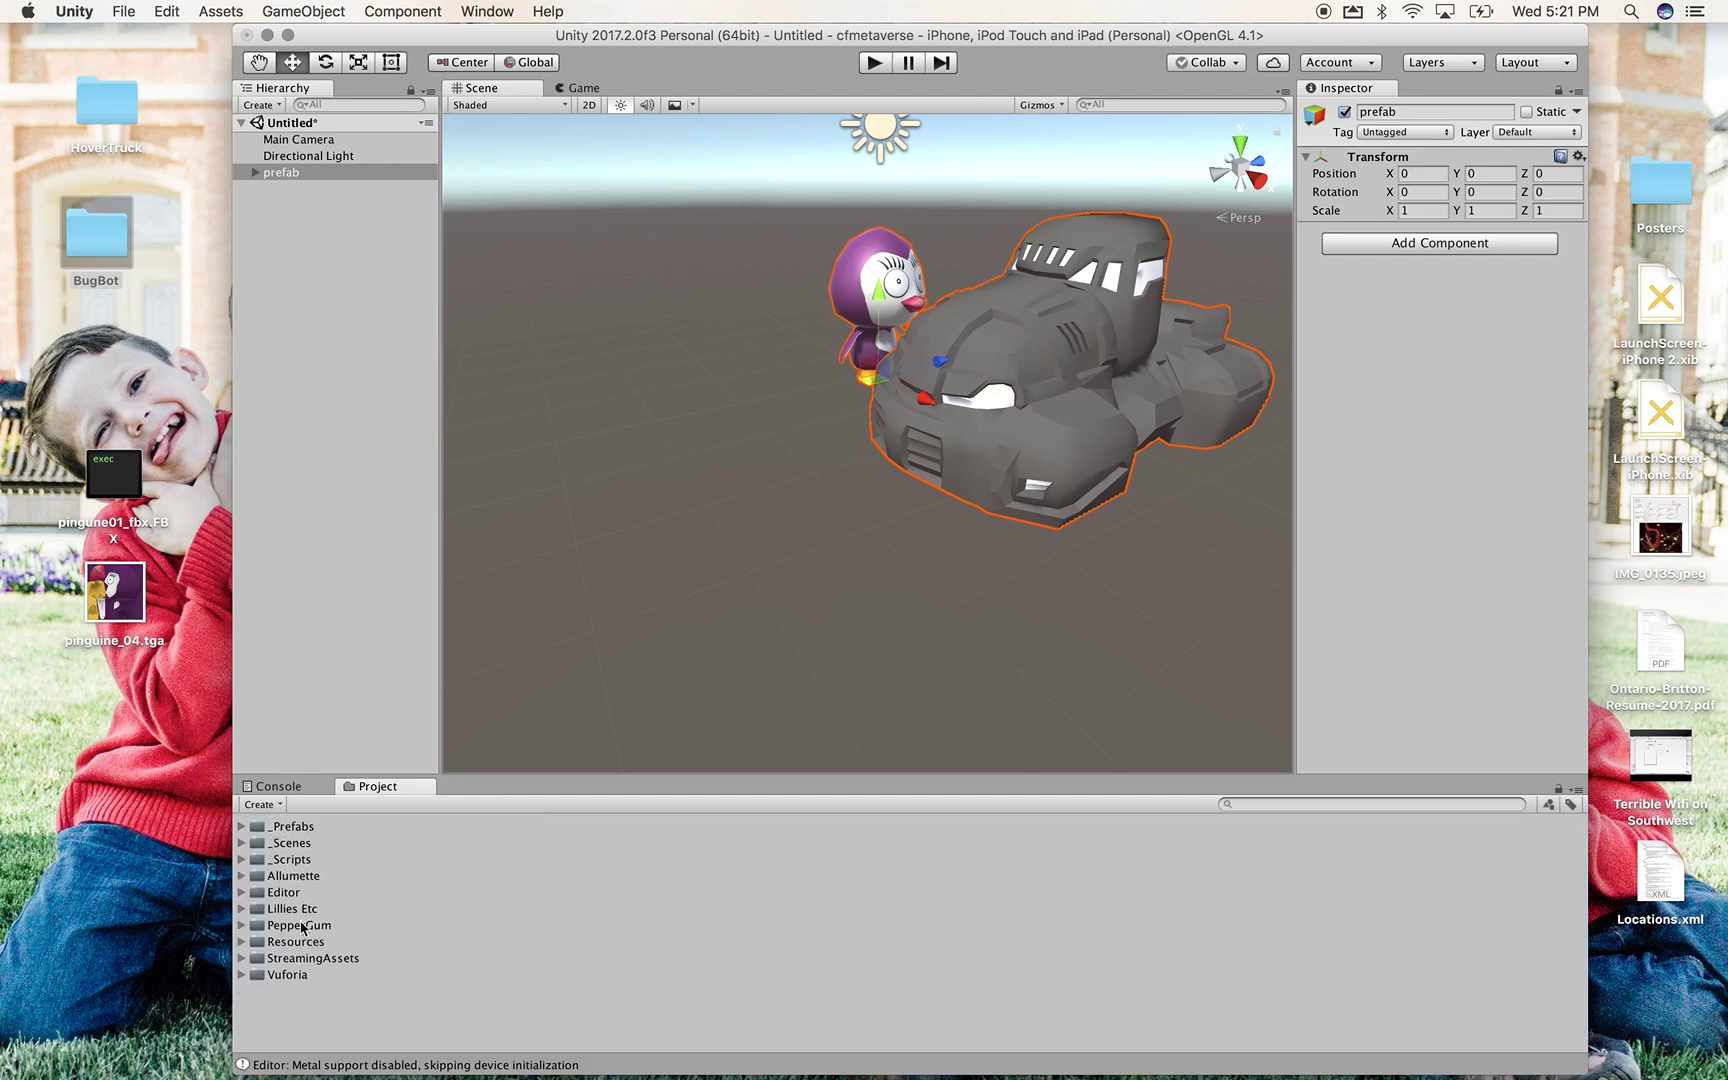
Create a new folder inside Resources/StructuredContent
left_click(242, 941)
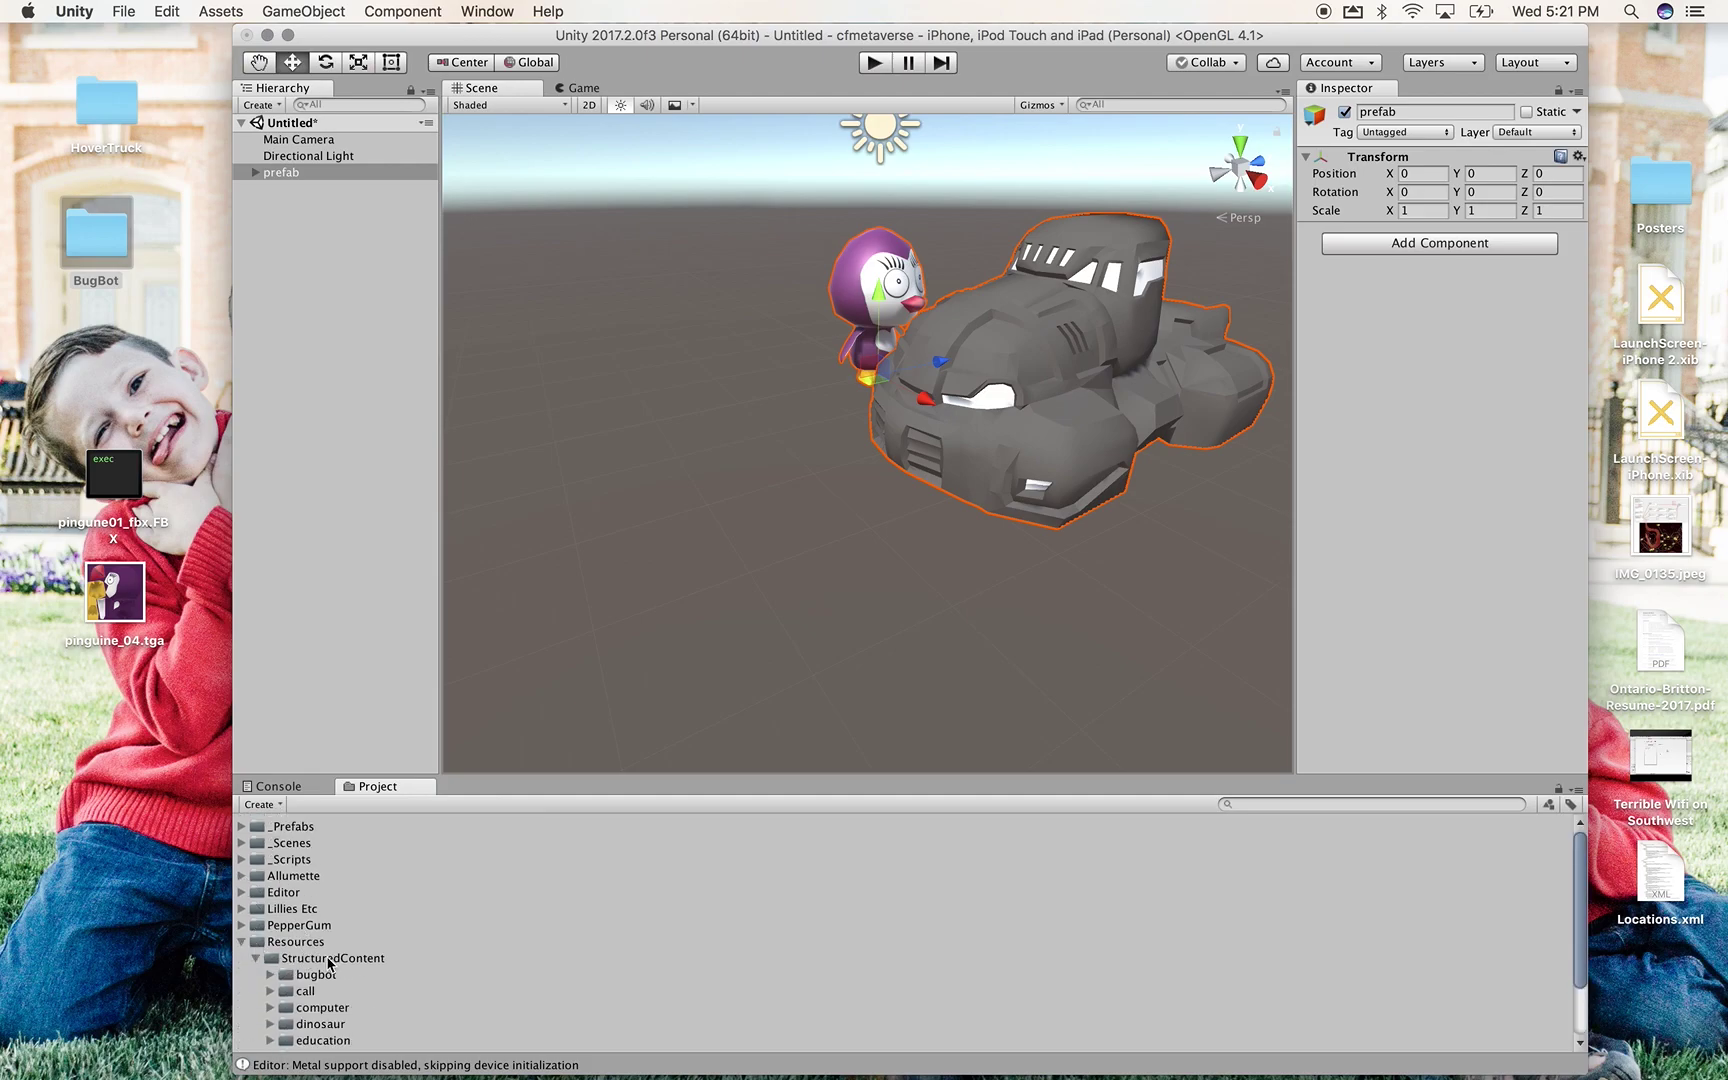
scroll(308, 962, "down", 1)
scroll(308, 962, "down", 1)
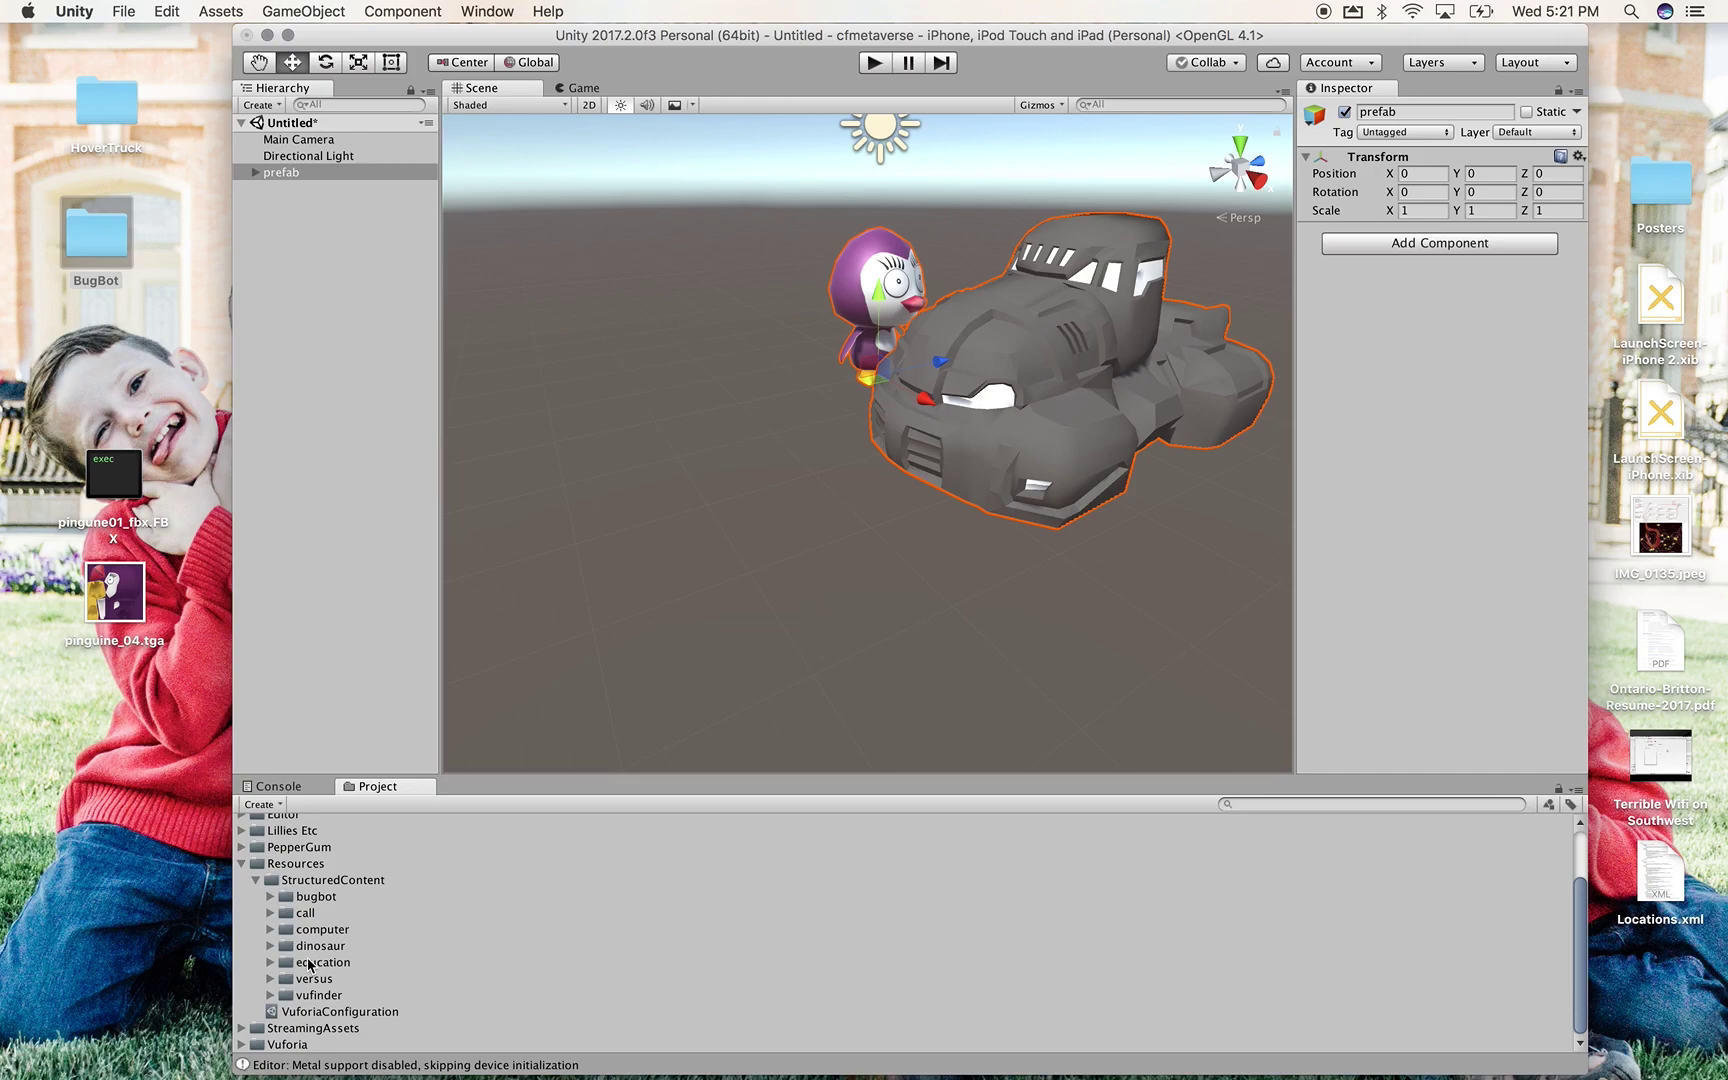
left_click(338, 880)
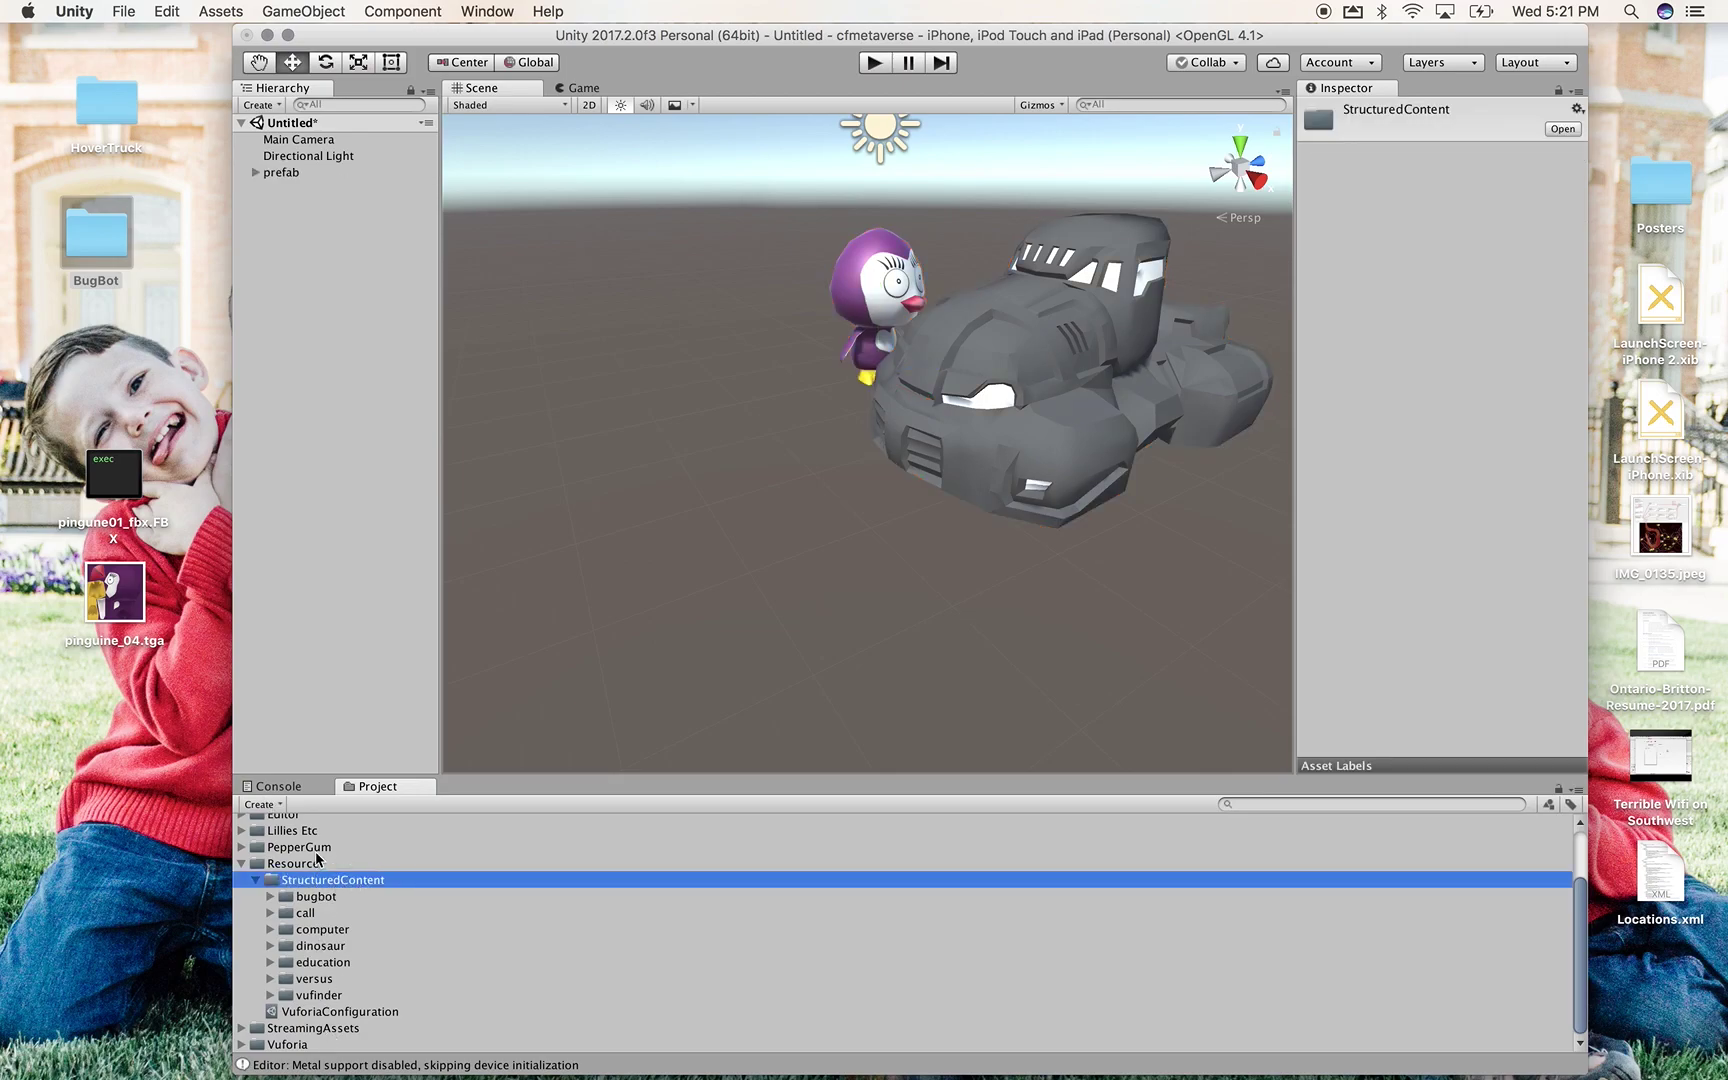
left_click(262, 805)
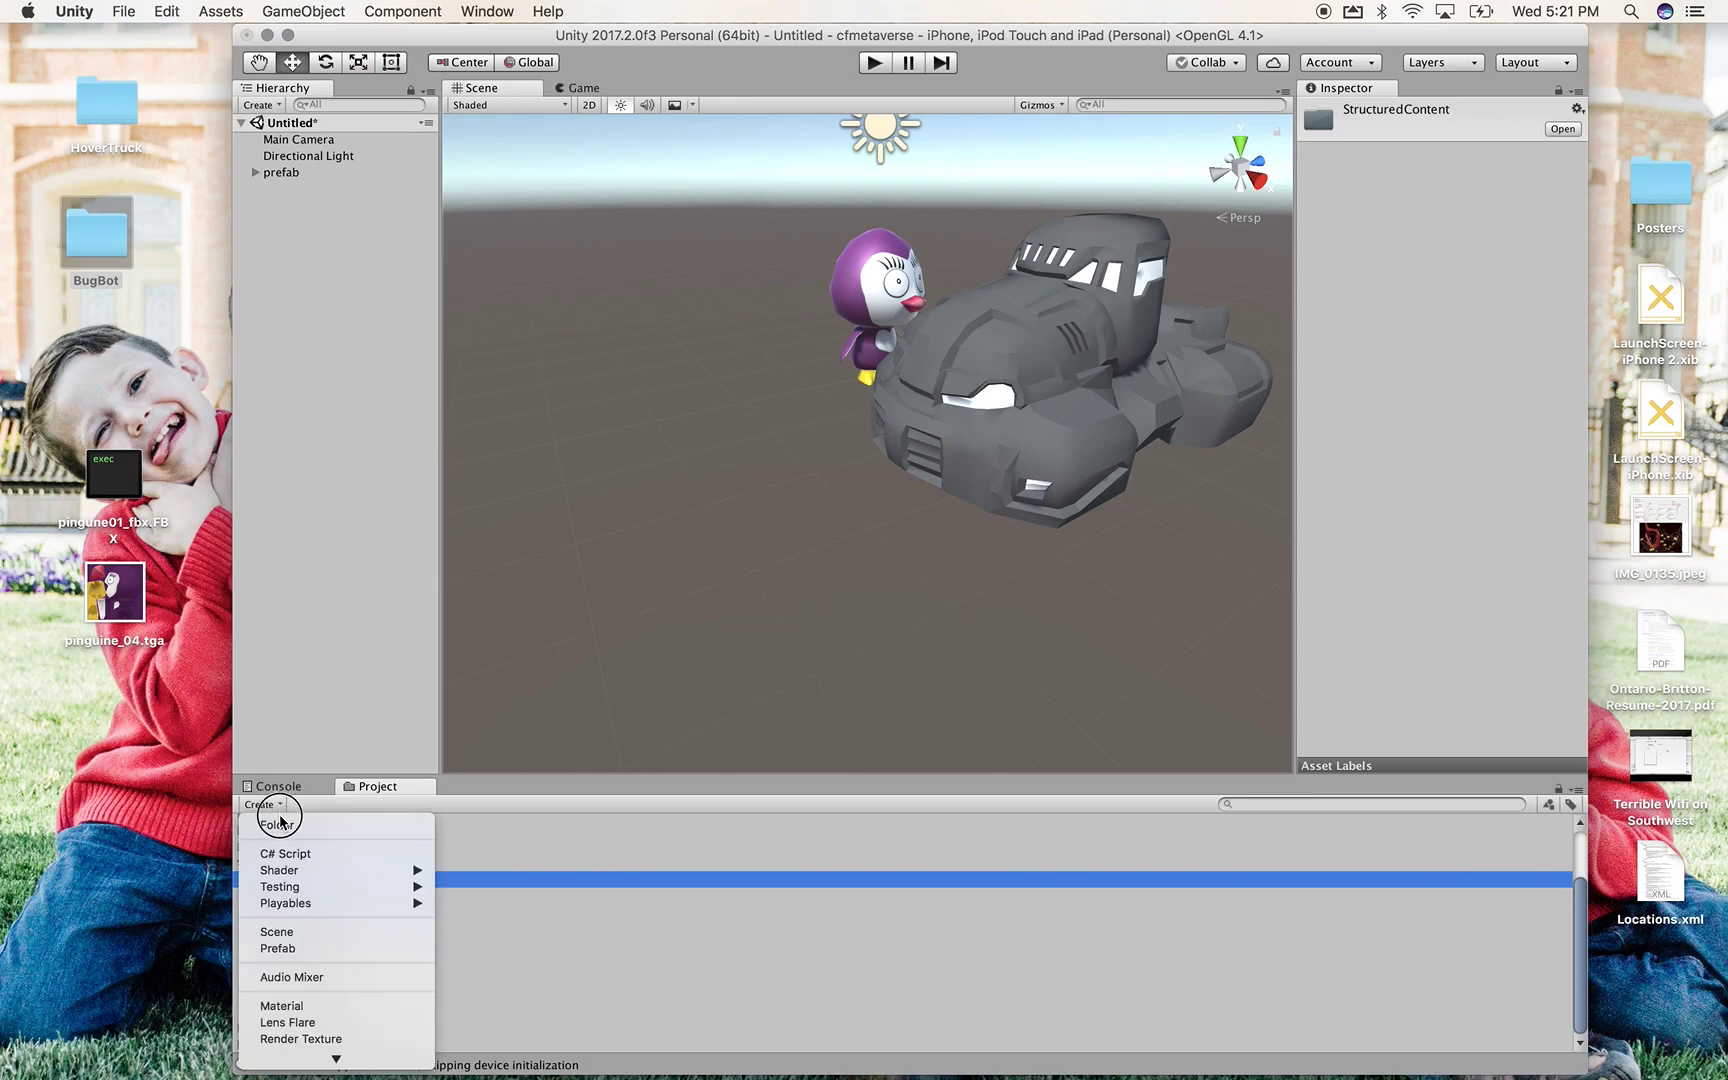
left_click(278, 825)
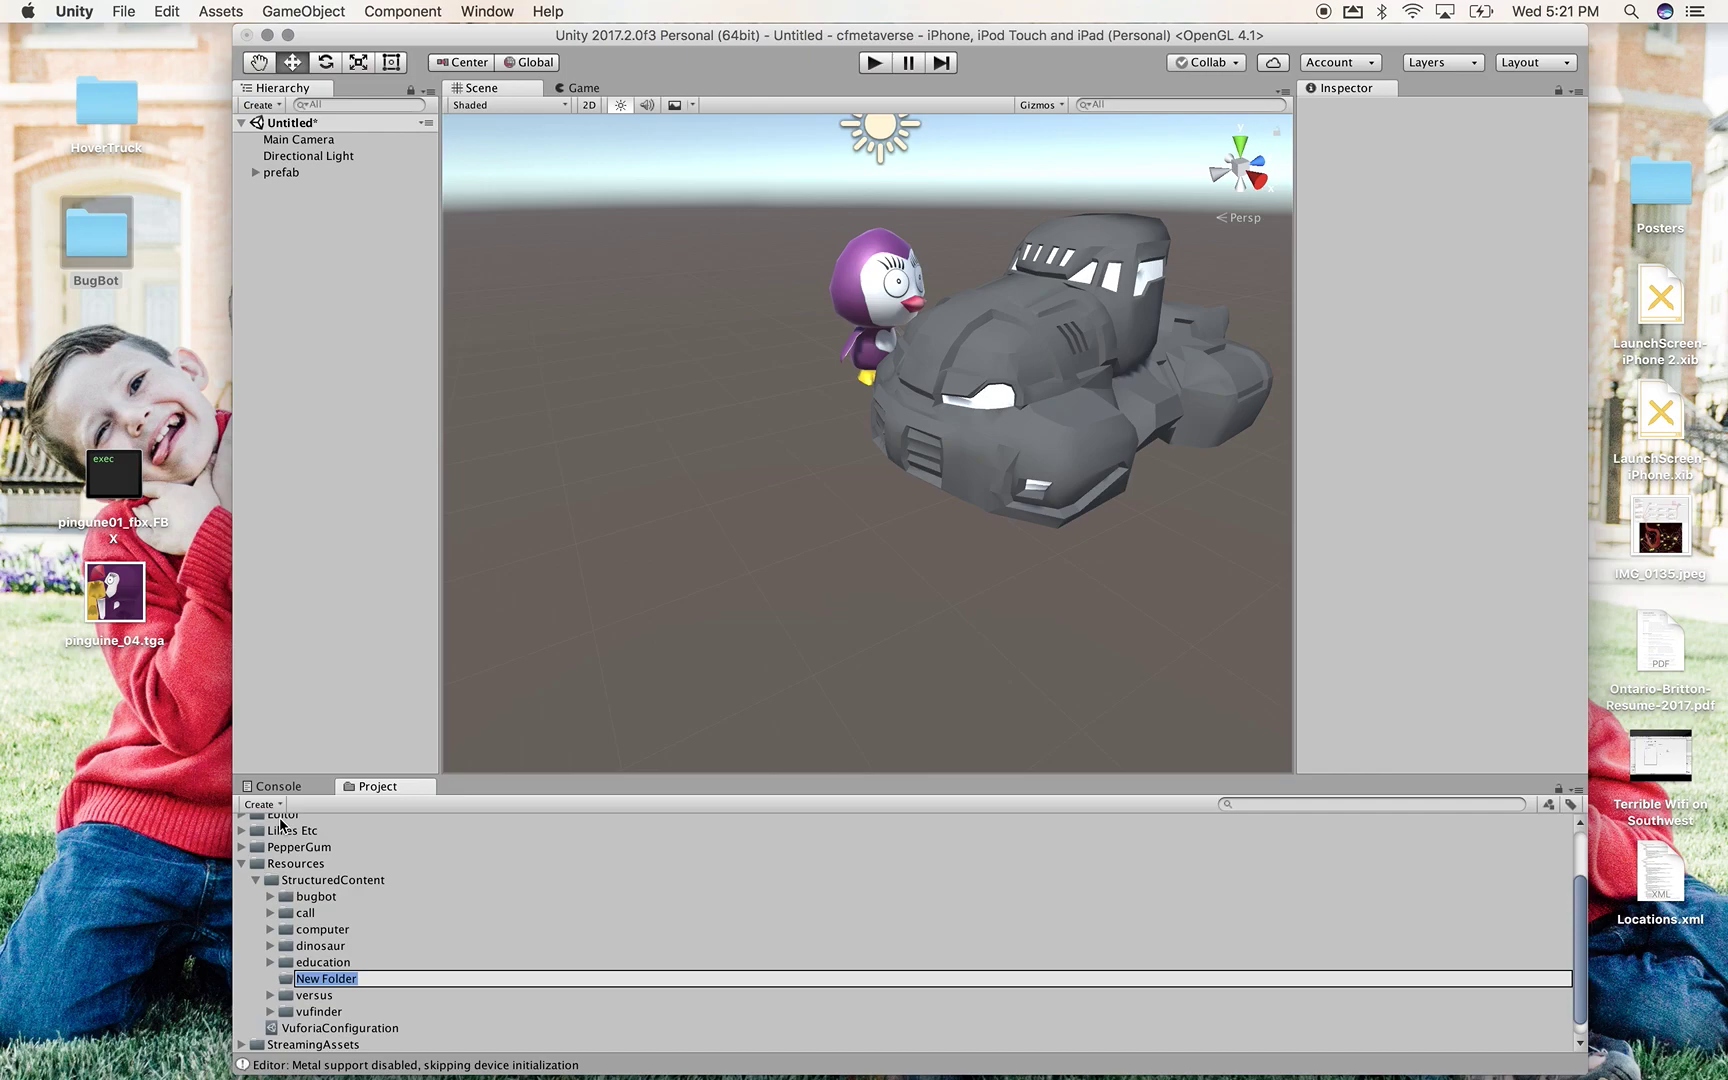
Name the folder newtruck and drag the 'prefab' object into it as a prefab asset
type("newtruck")
key("Return")
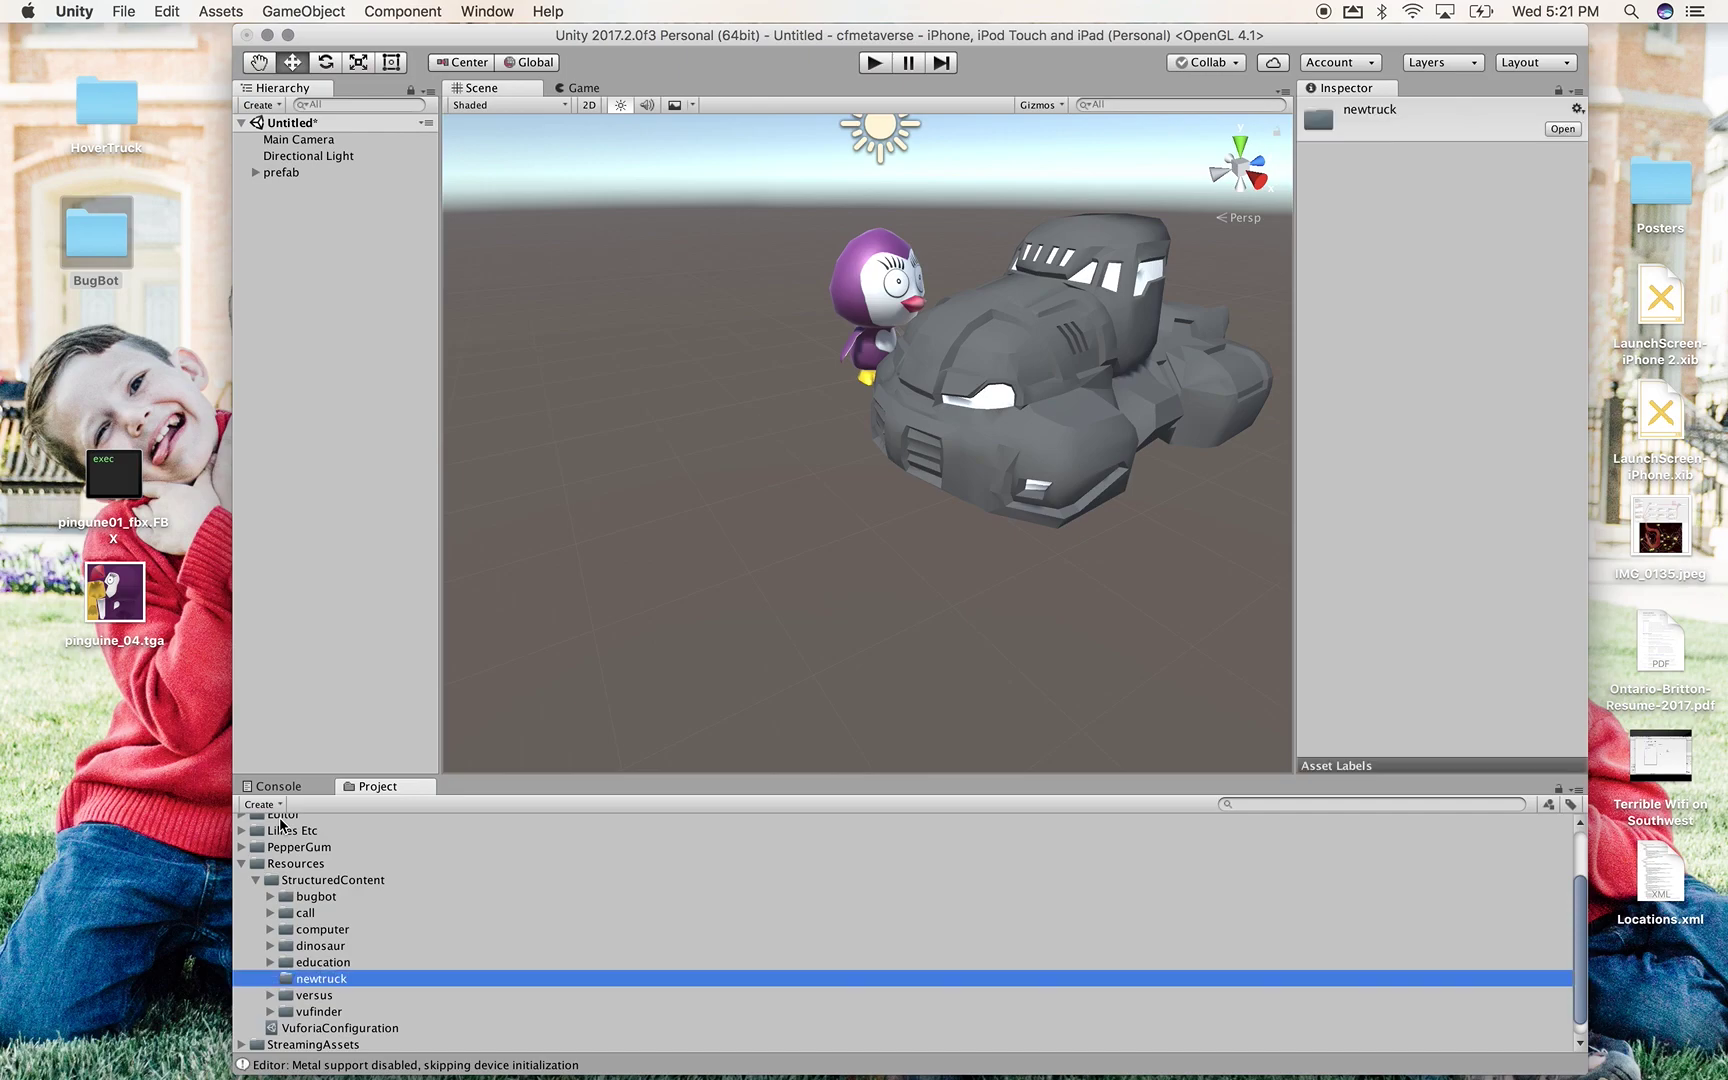
left_click(341, 988)
left_click_drag(293, 176, 320, 978)
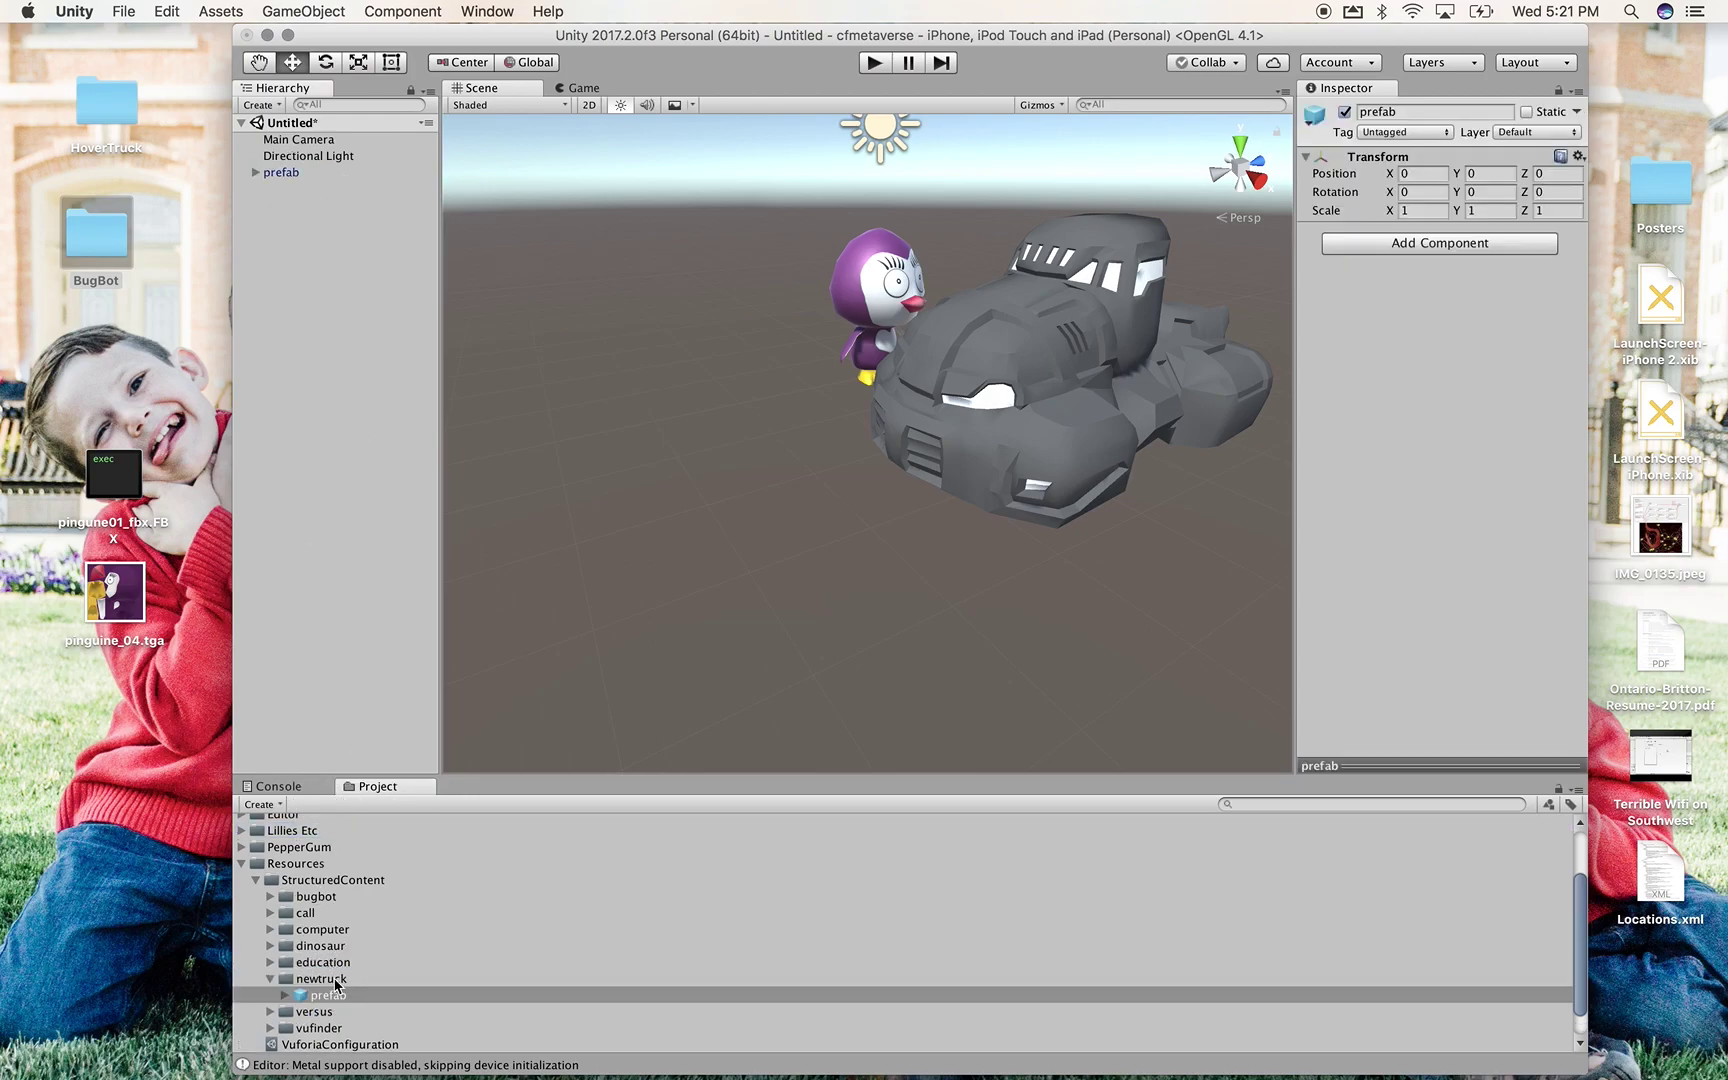
Discard the unsaved scene with Don't Save, leaving only Main Camera and Directional Light
left_click(130, 11)
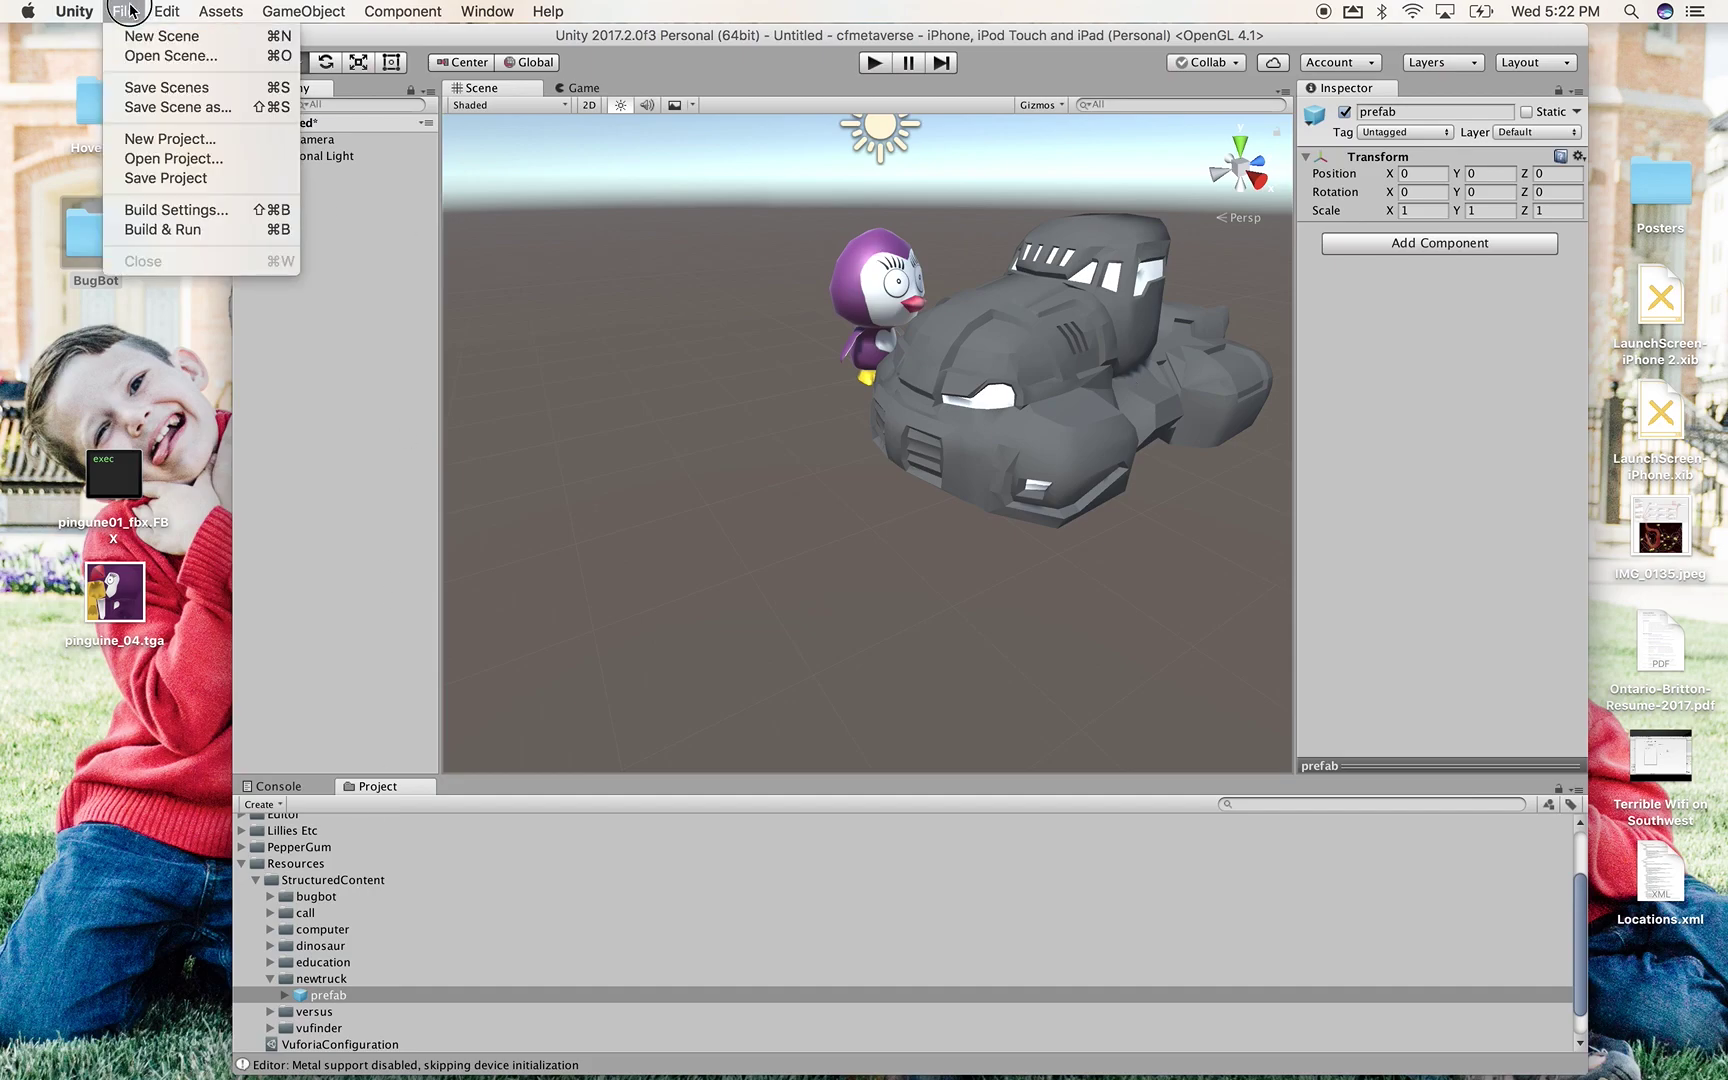
left_click(130, 11)
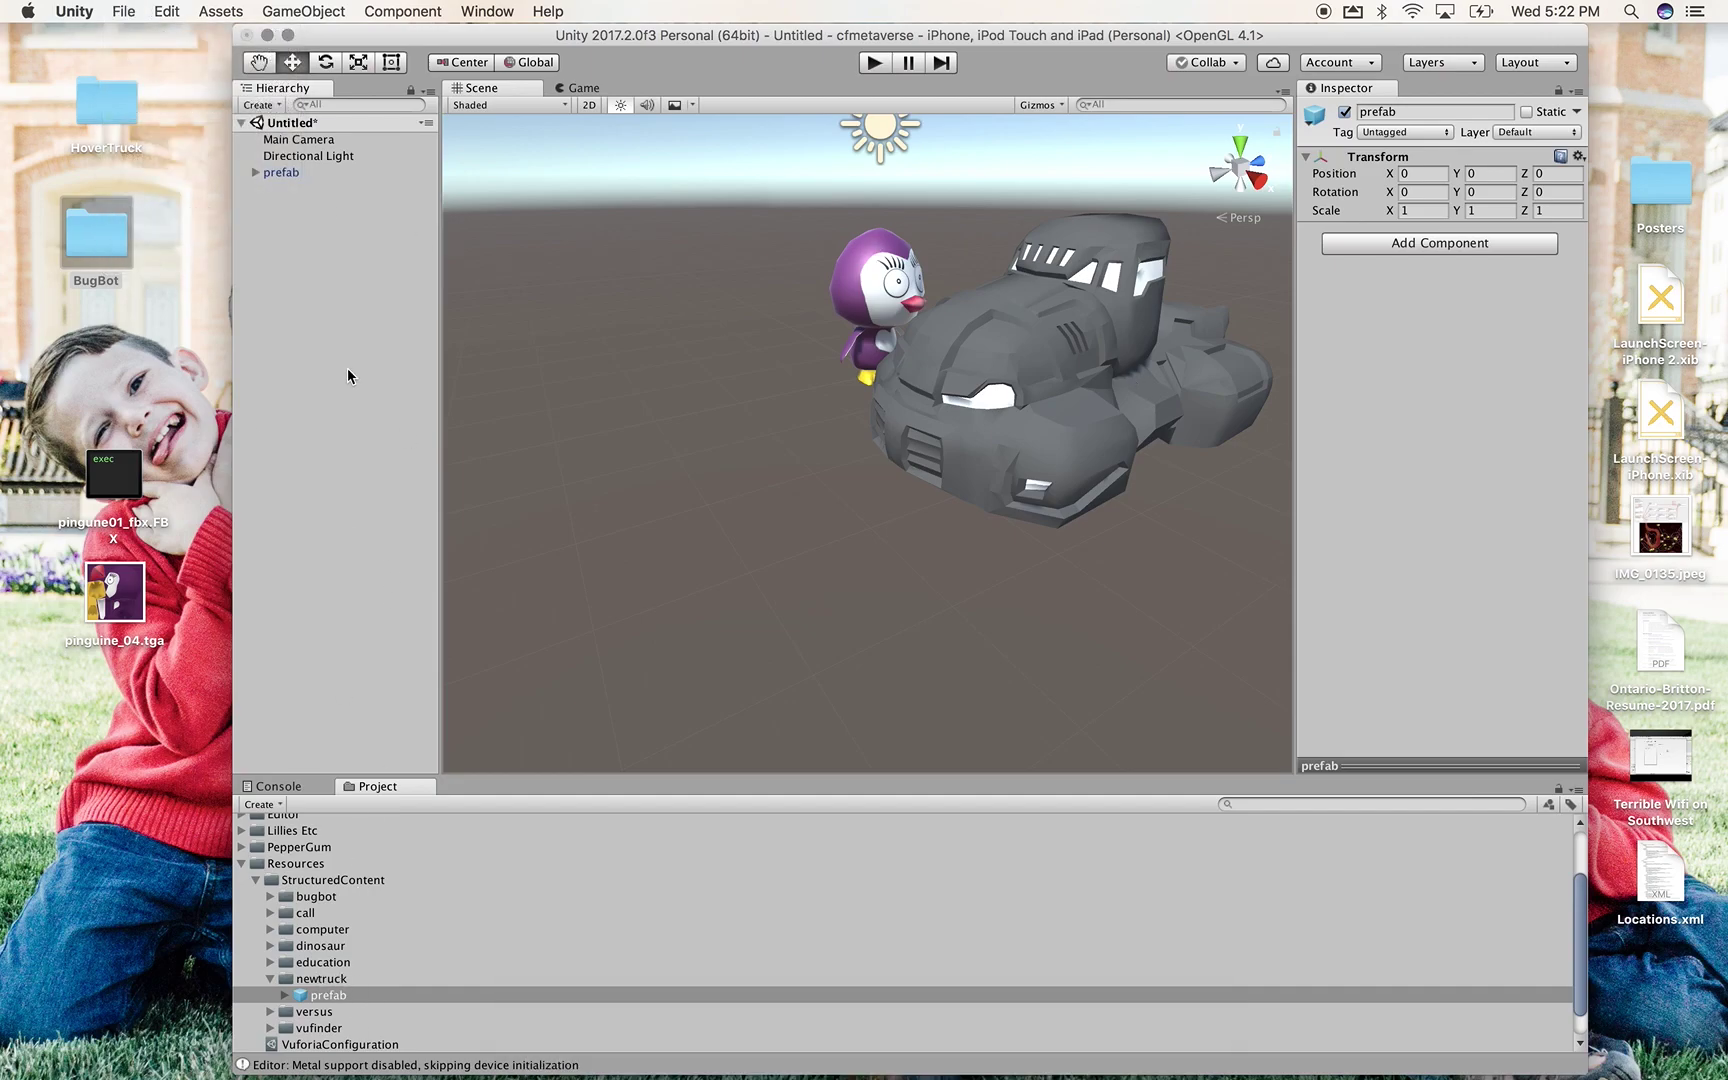
left_click(299, 174)
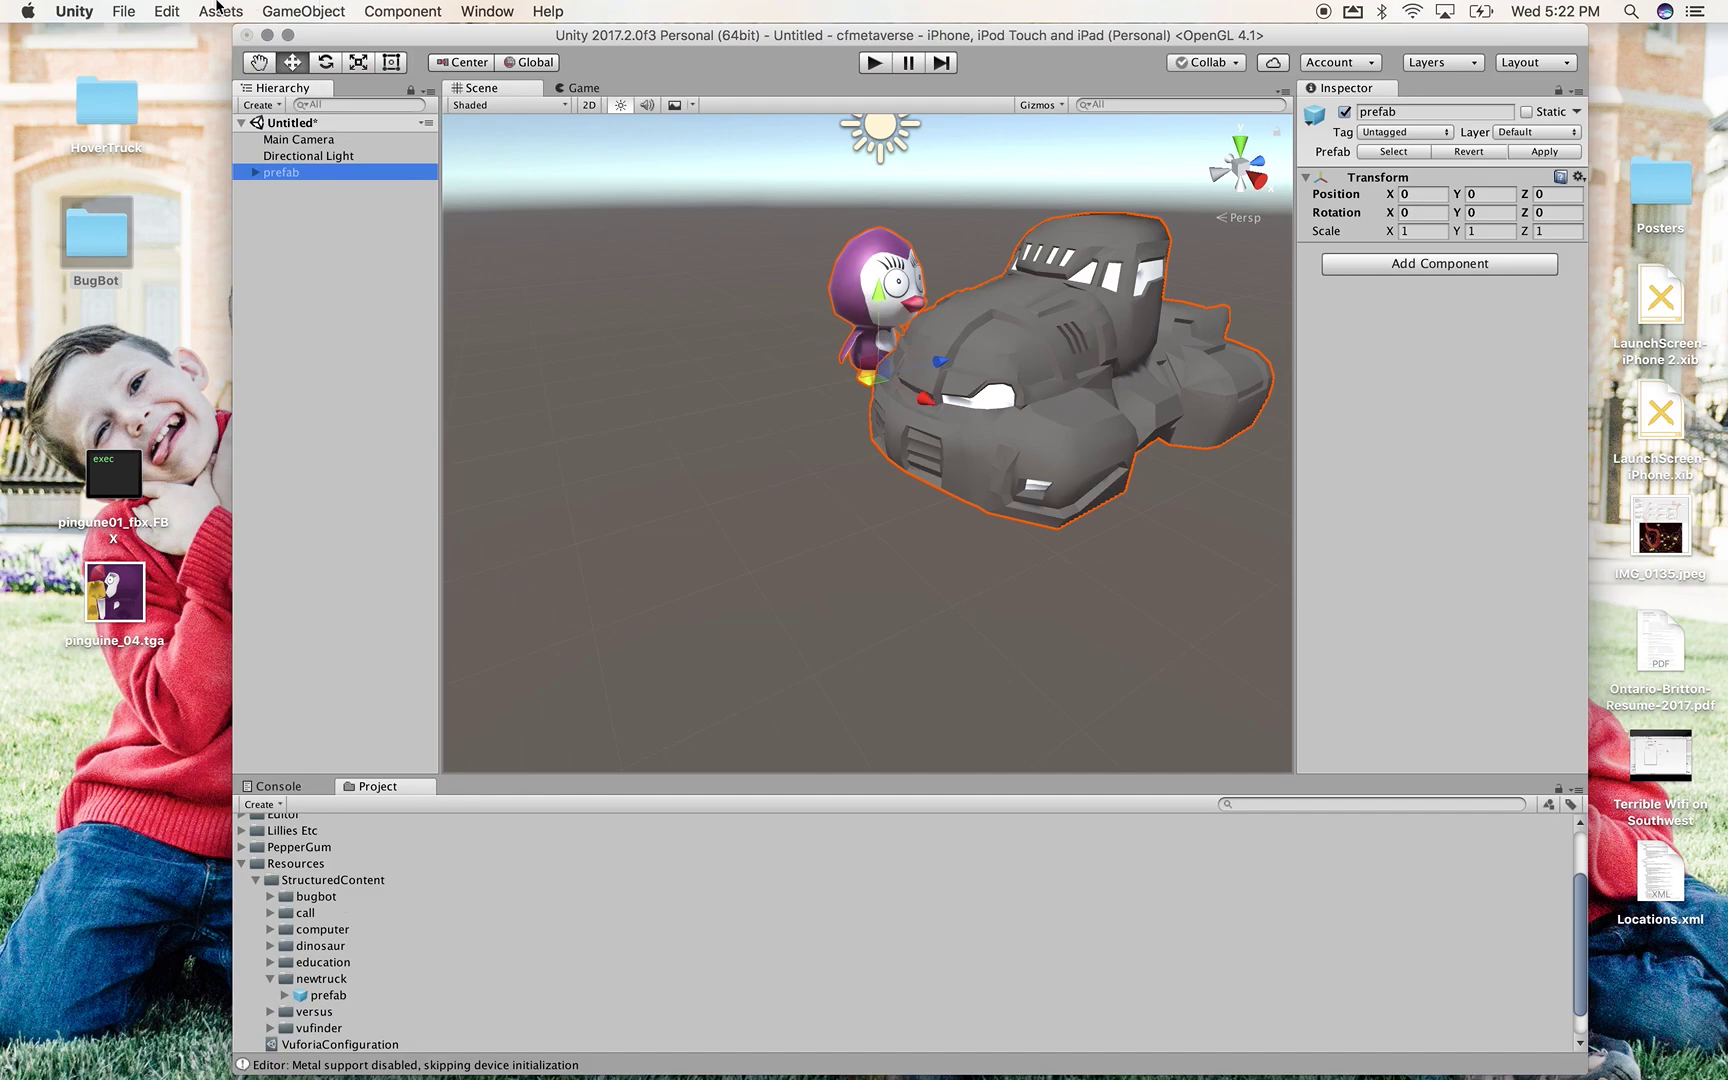
left_click(136, 11)
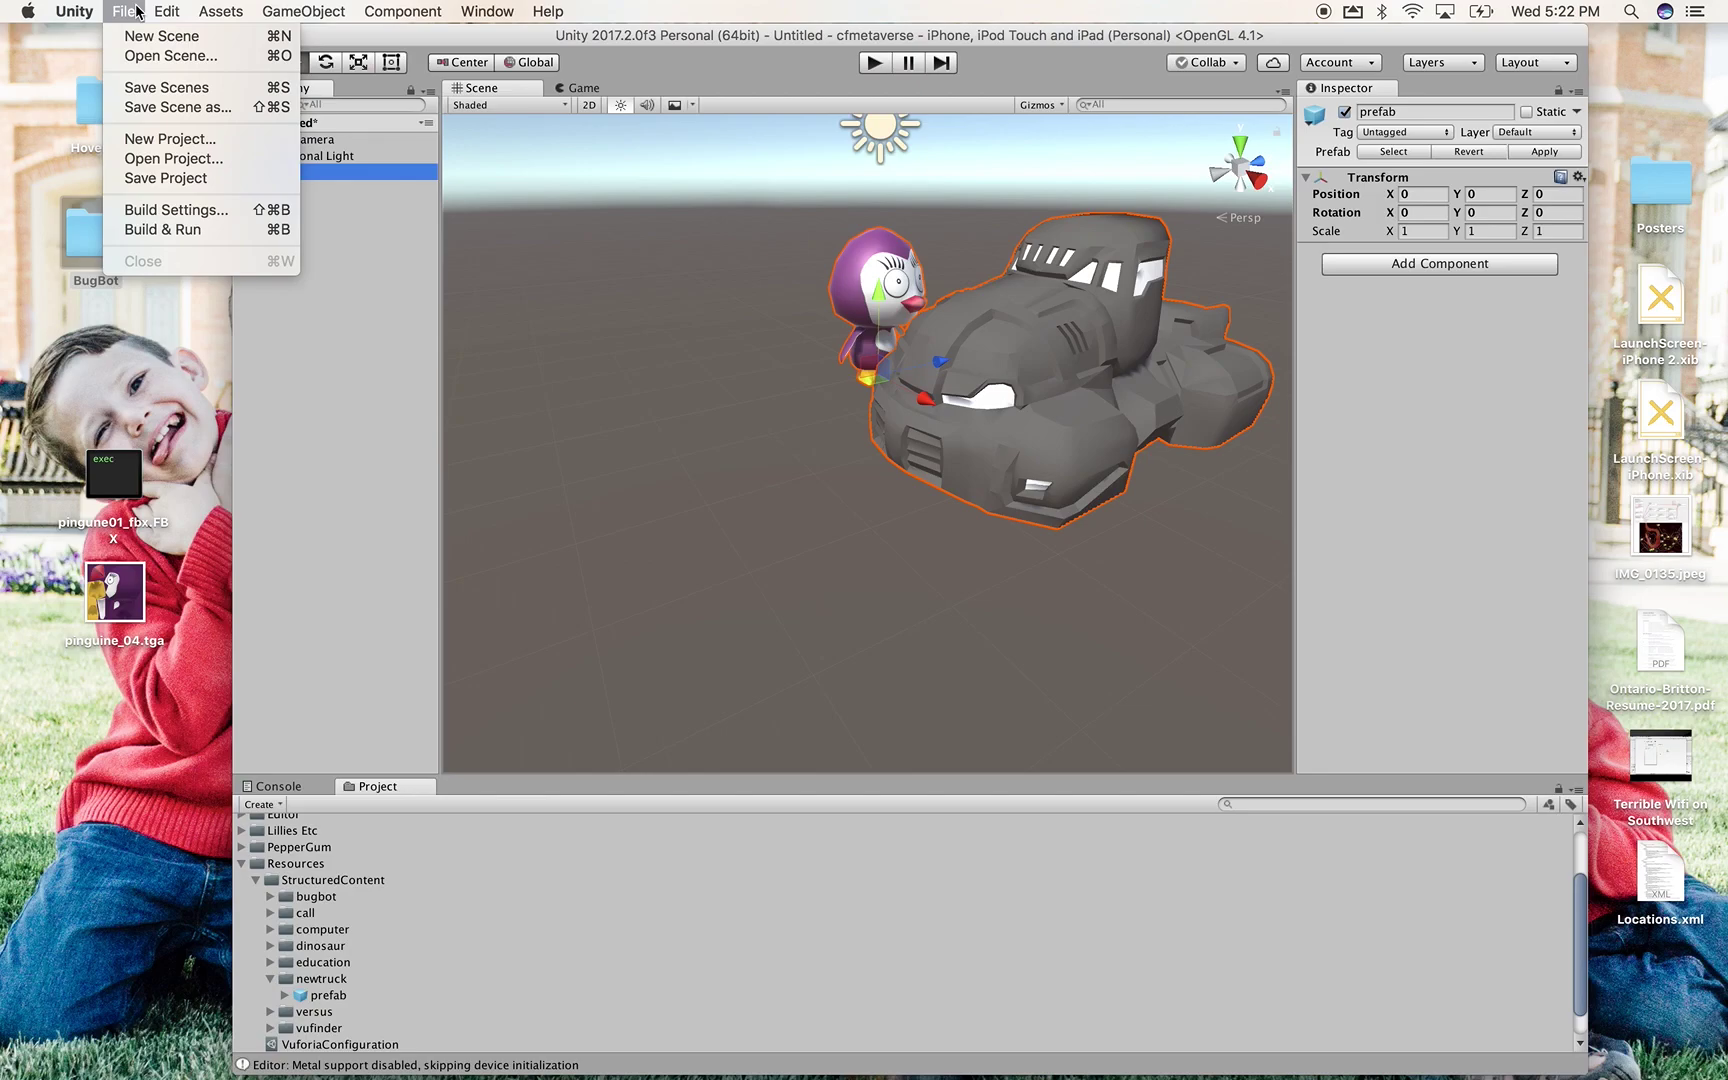
left_click(165, 158)
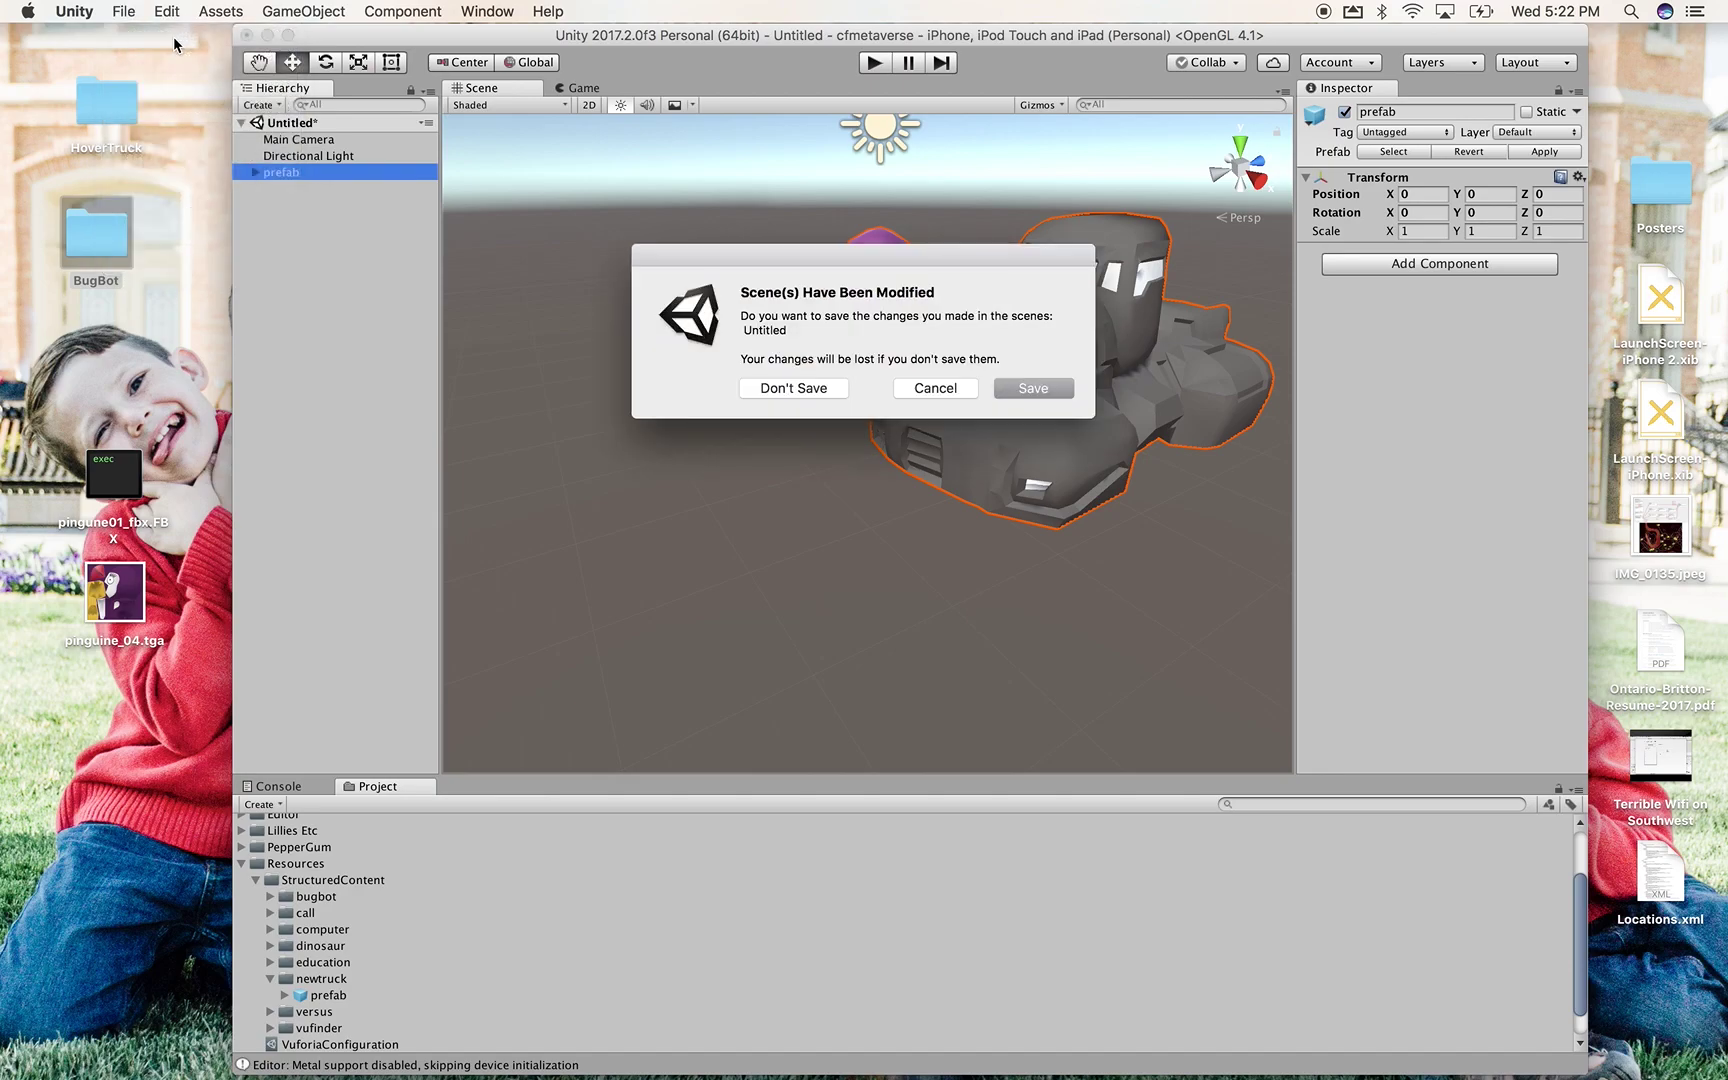
left_click(832, 389)
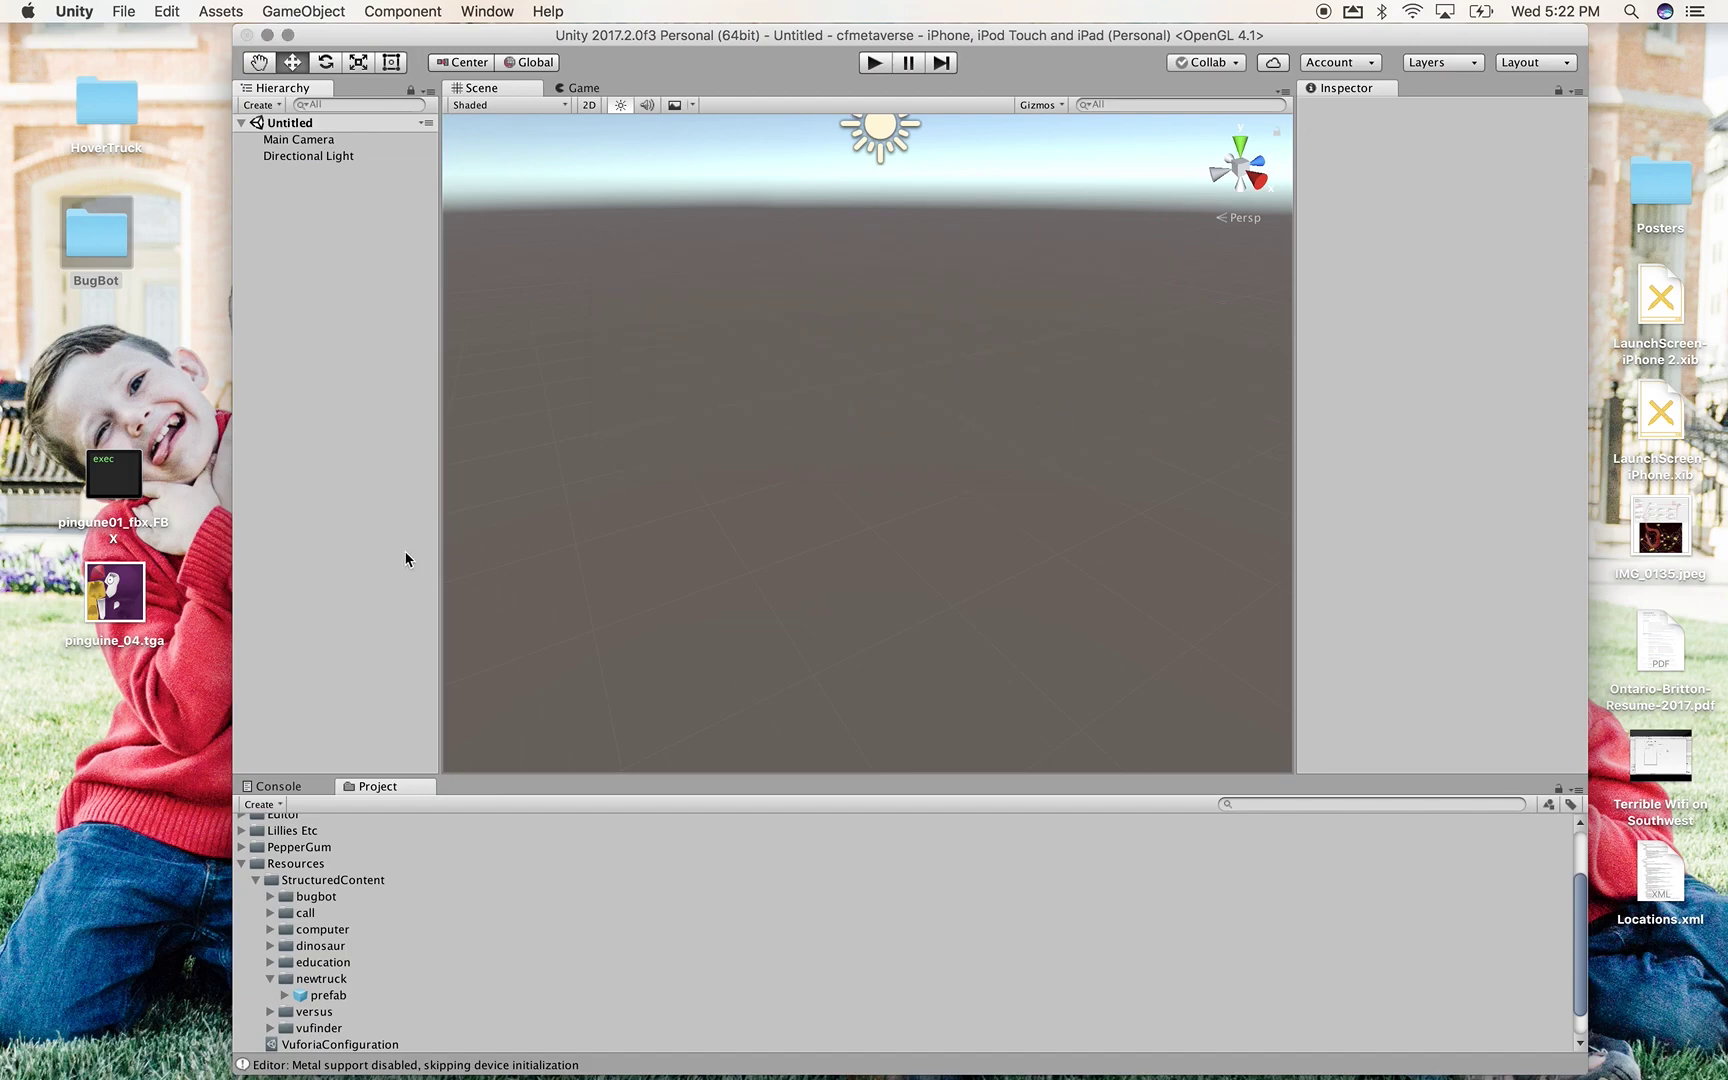
left_click(325, 997)
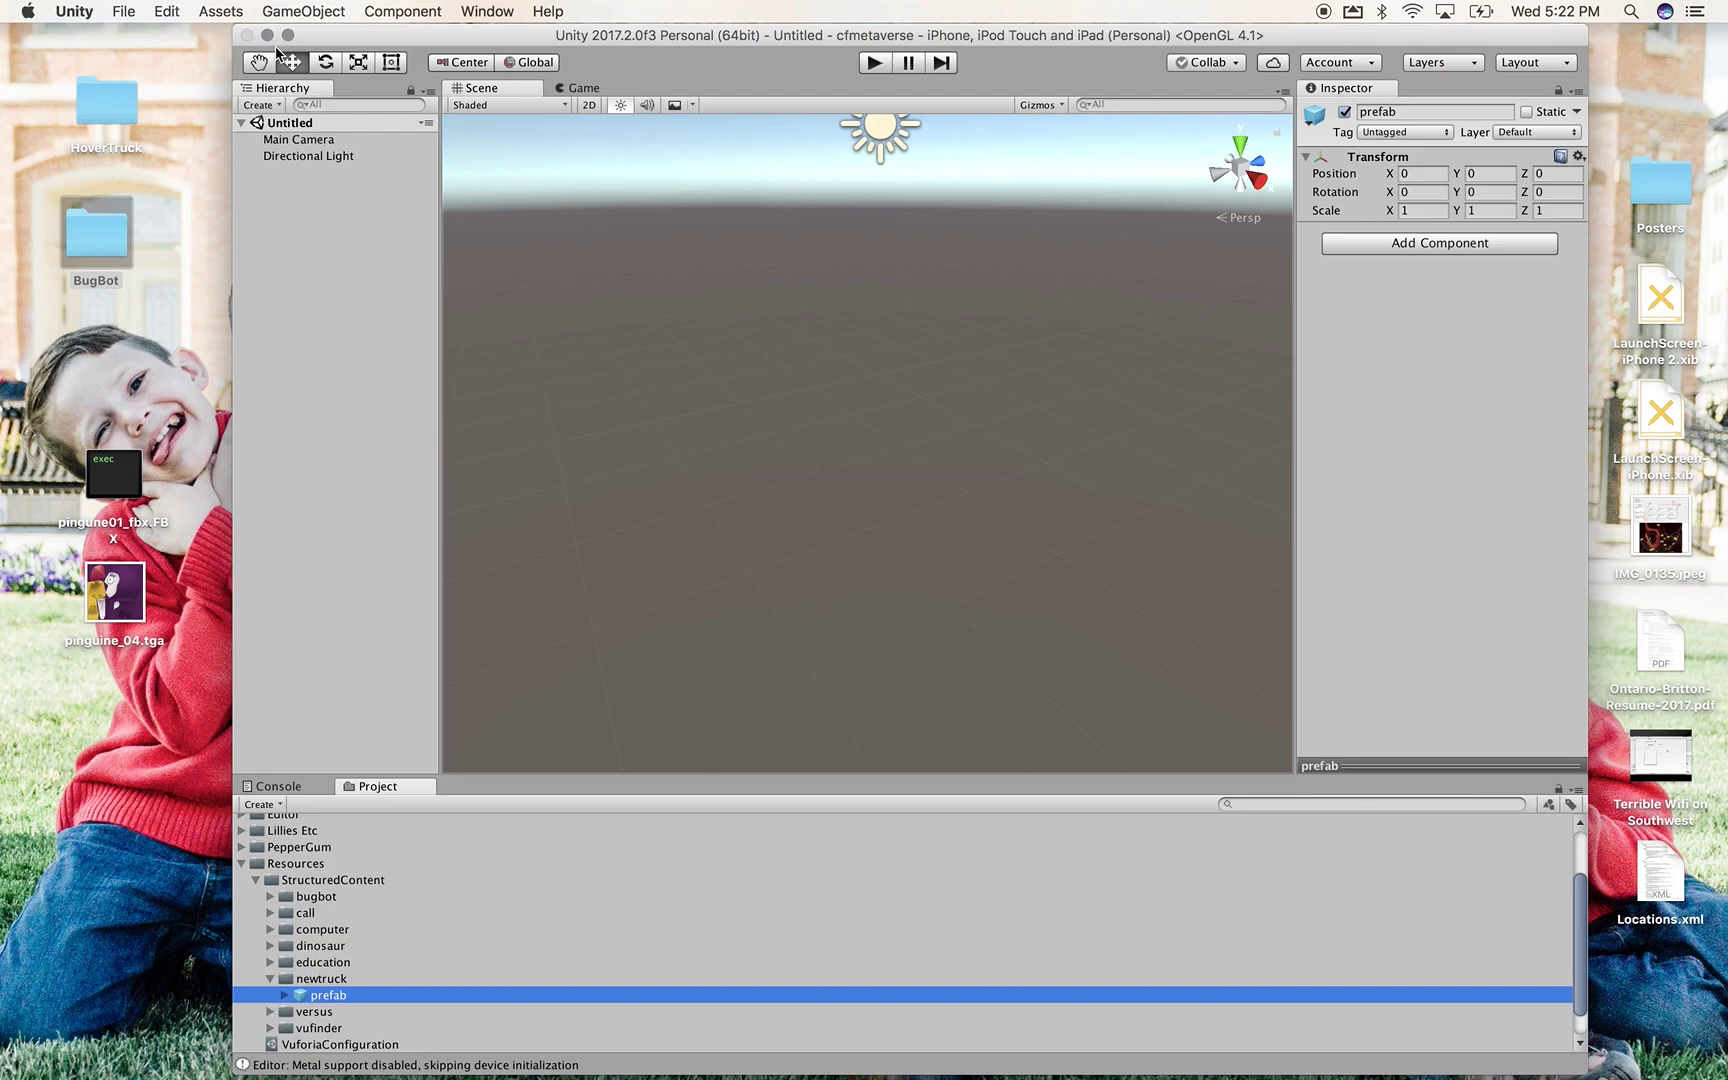
Create an empty GameObject and reset its transform to the origin
left_click(315, 12)
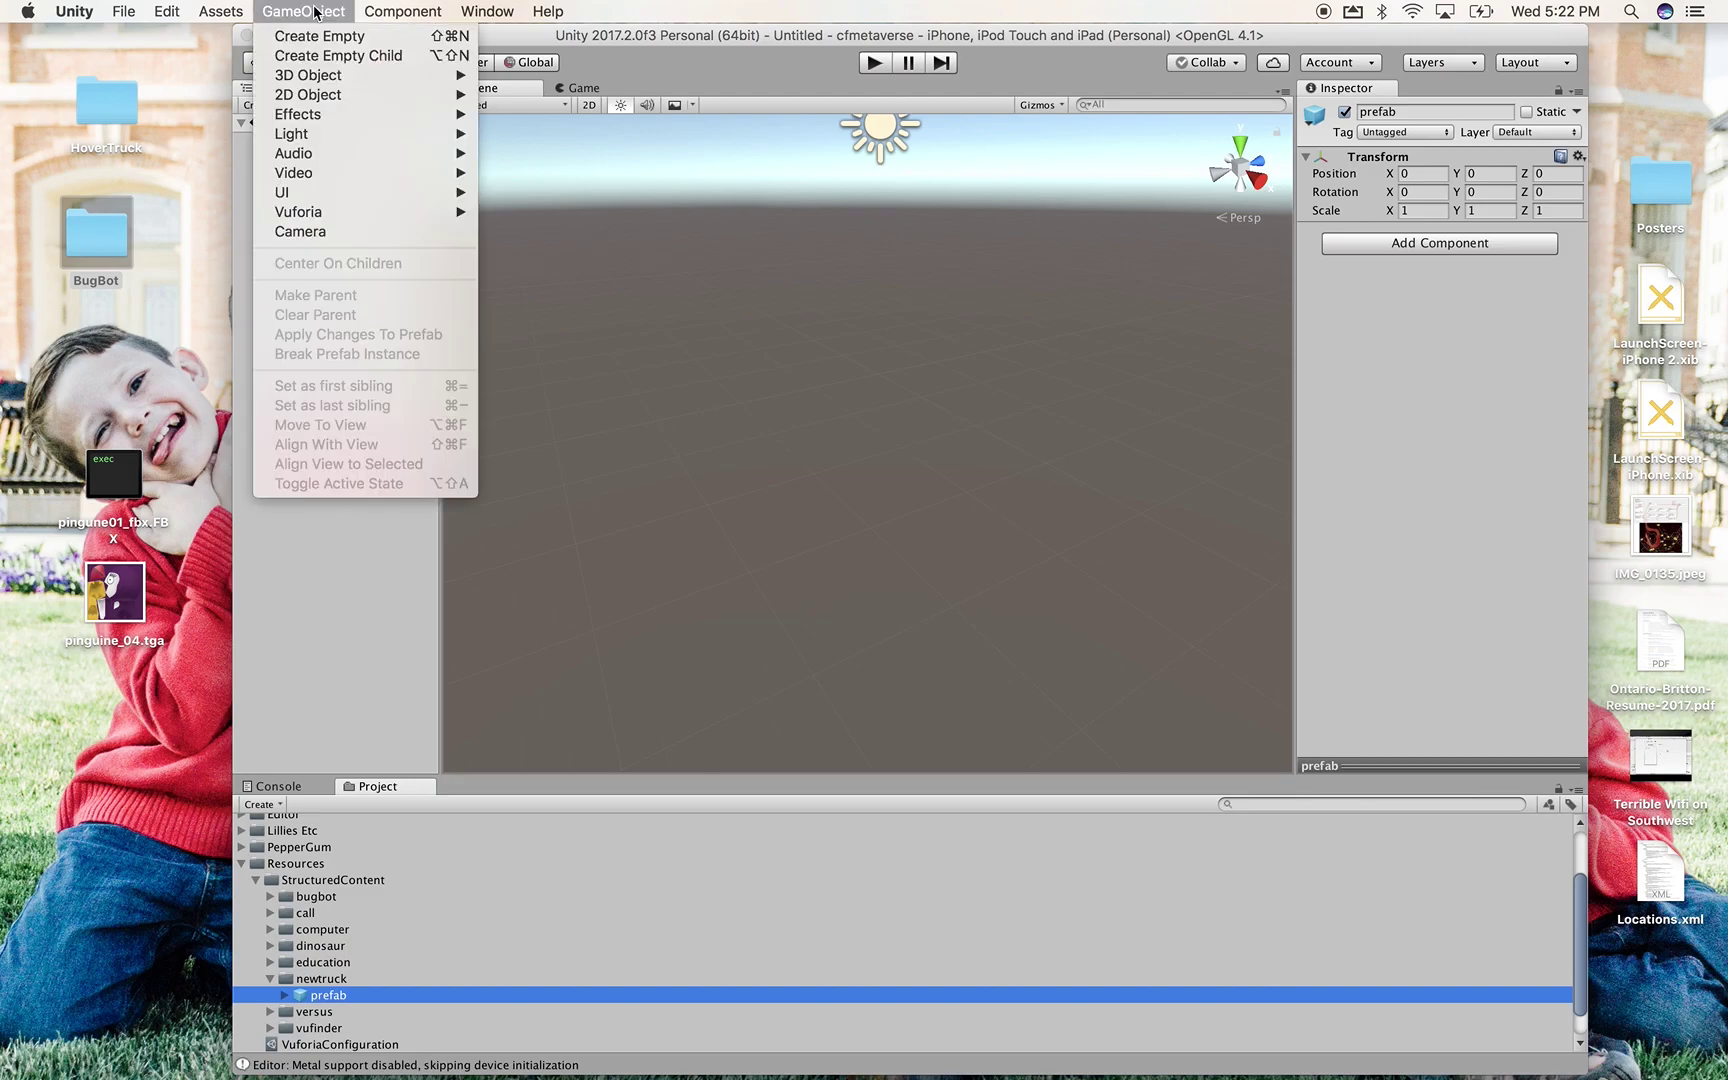
left_click(313, 36)
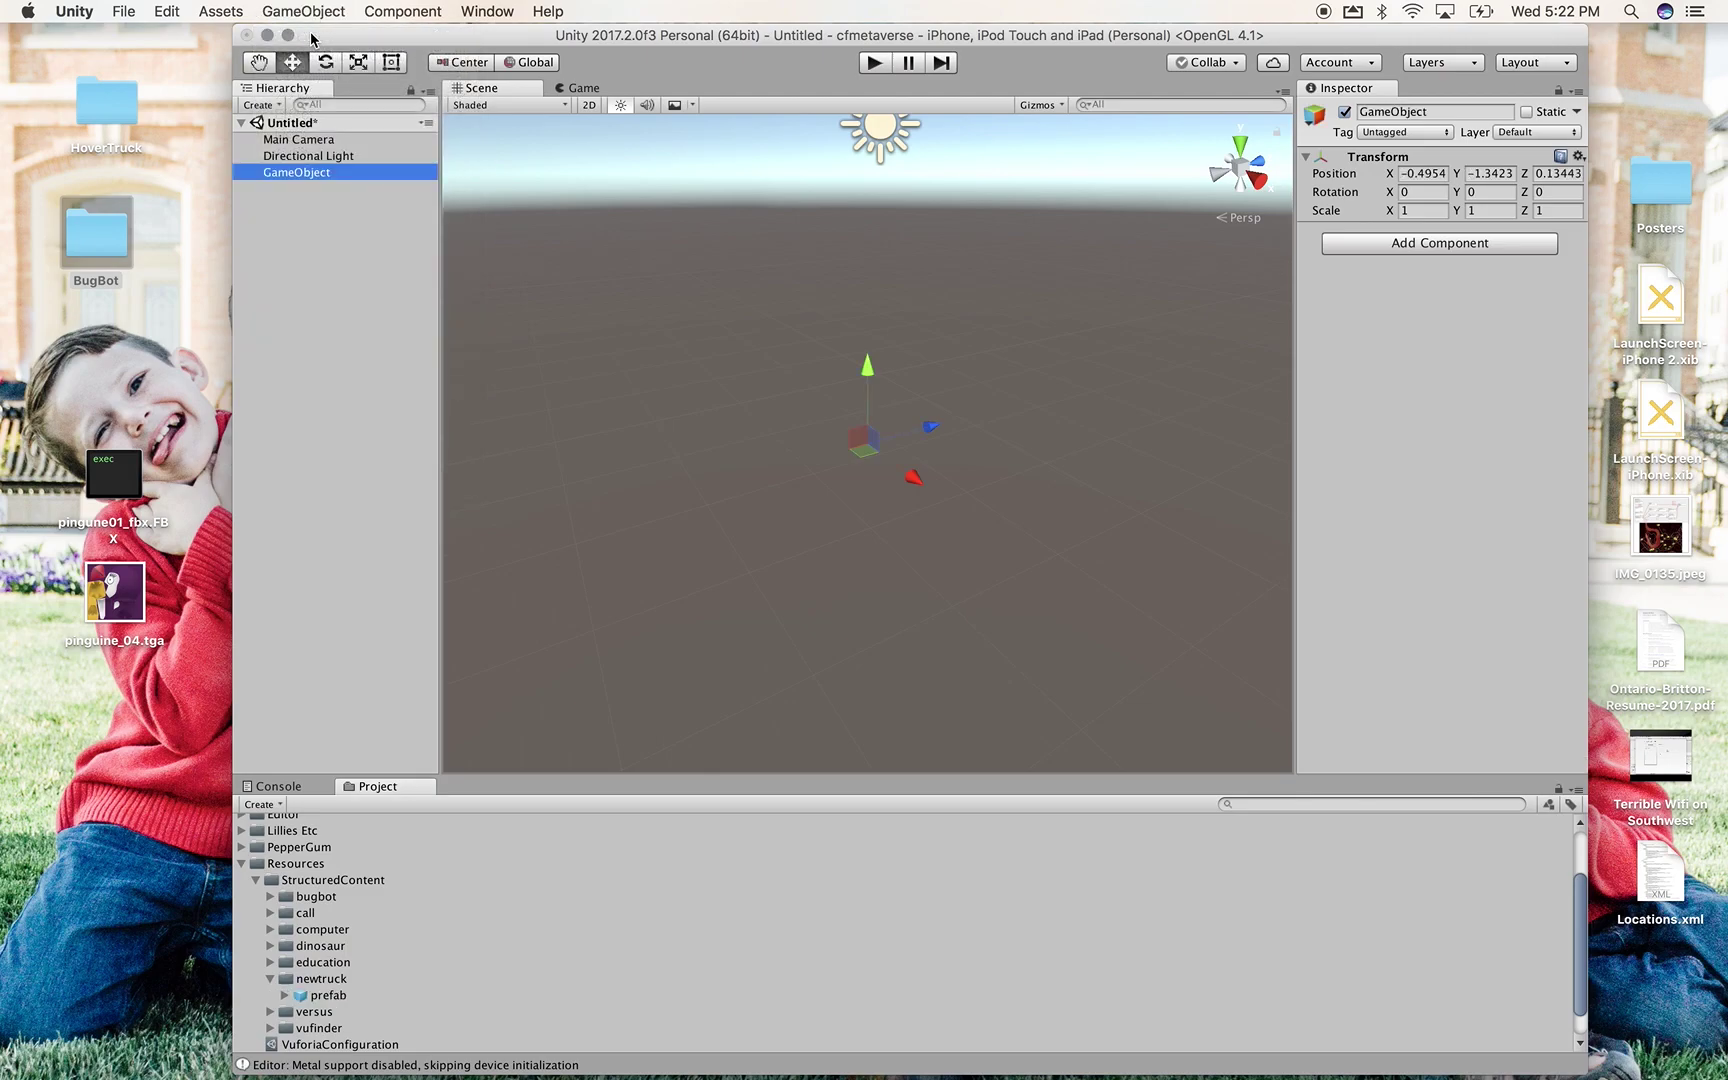
left_click(1578, 156)
left_click(1577, 178)
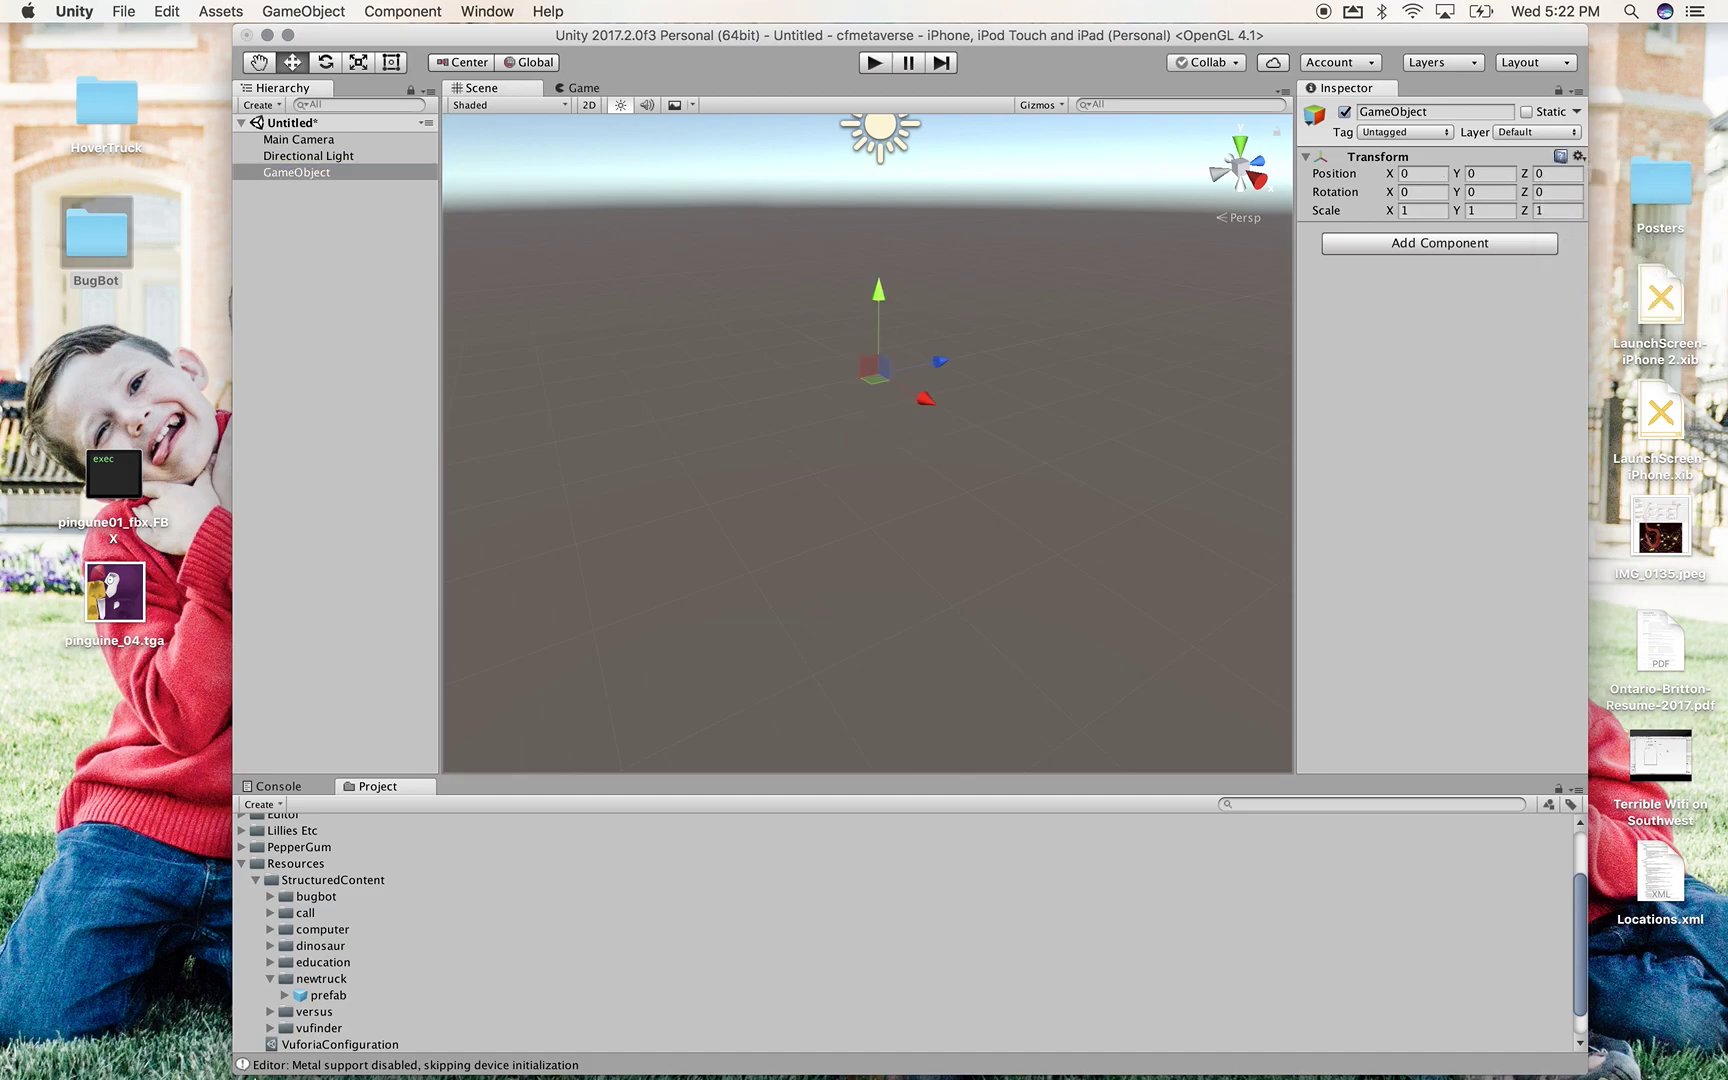
Place the bug-bot_fbx and truck-hover models from PepperGum into the scene
left_click(241, 864)
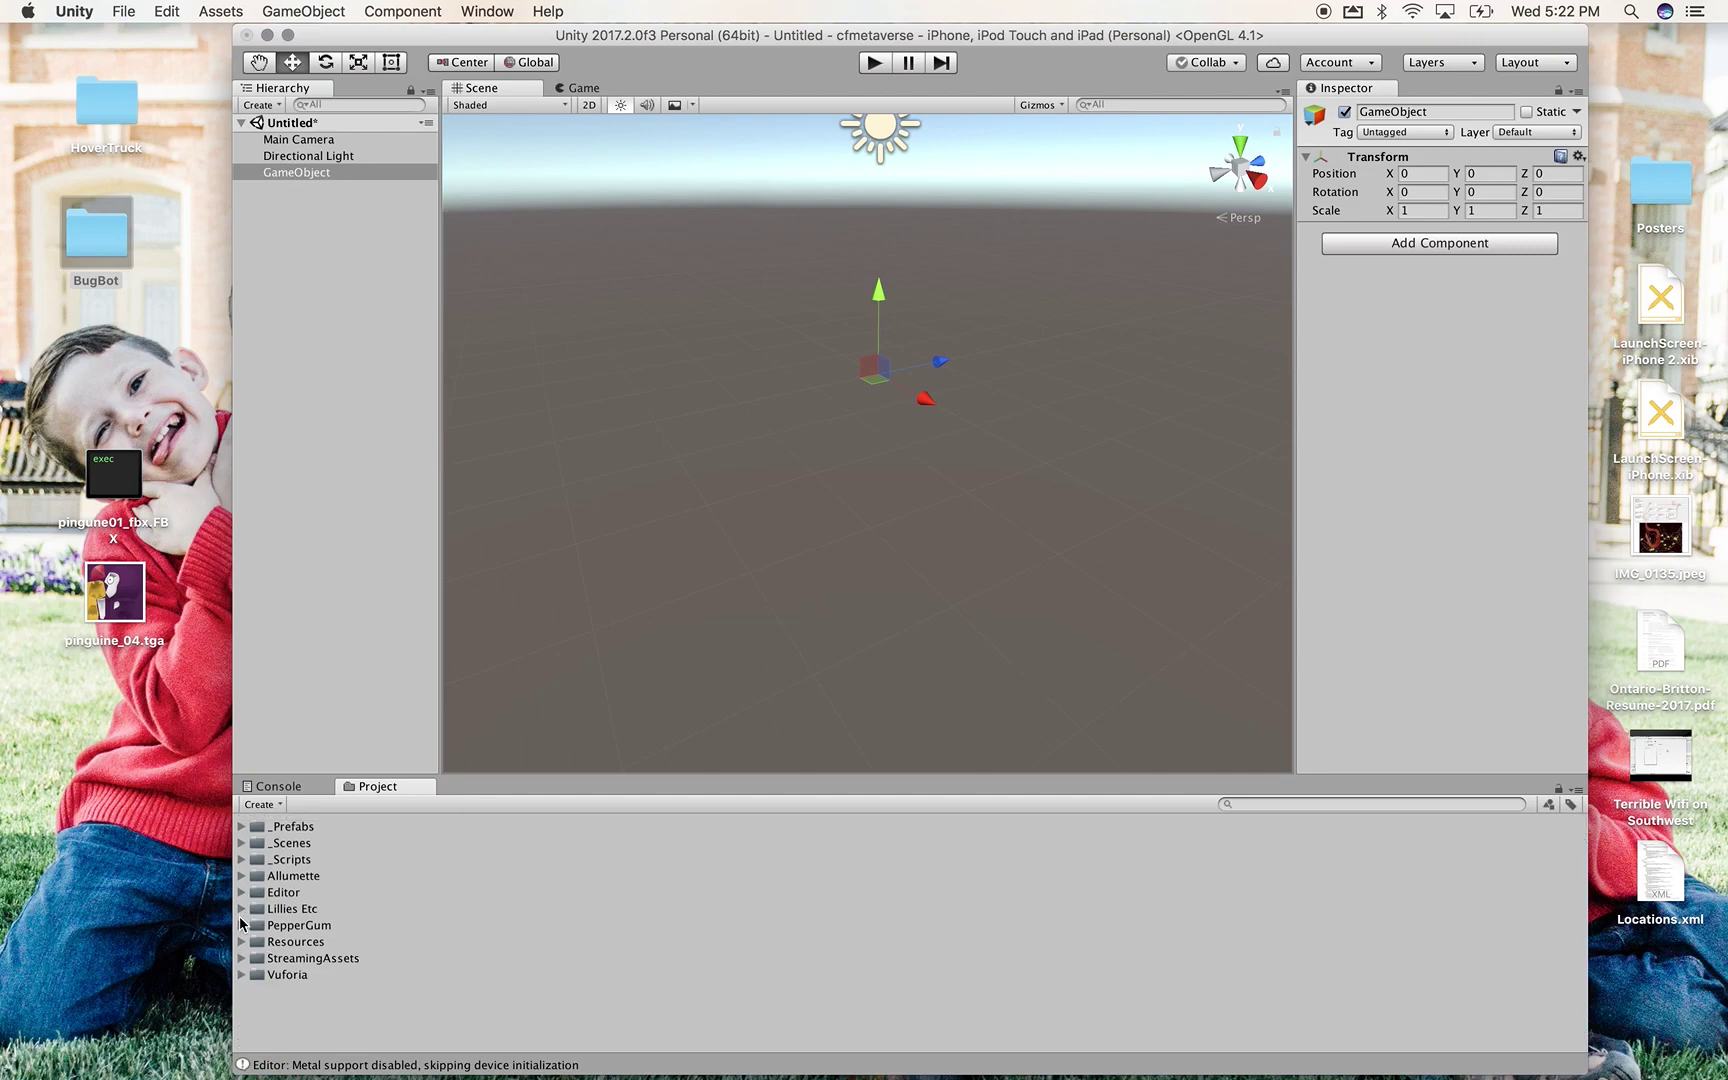
left_click(241, 926)
scroll(345, 945, "down", 2)
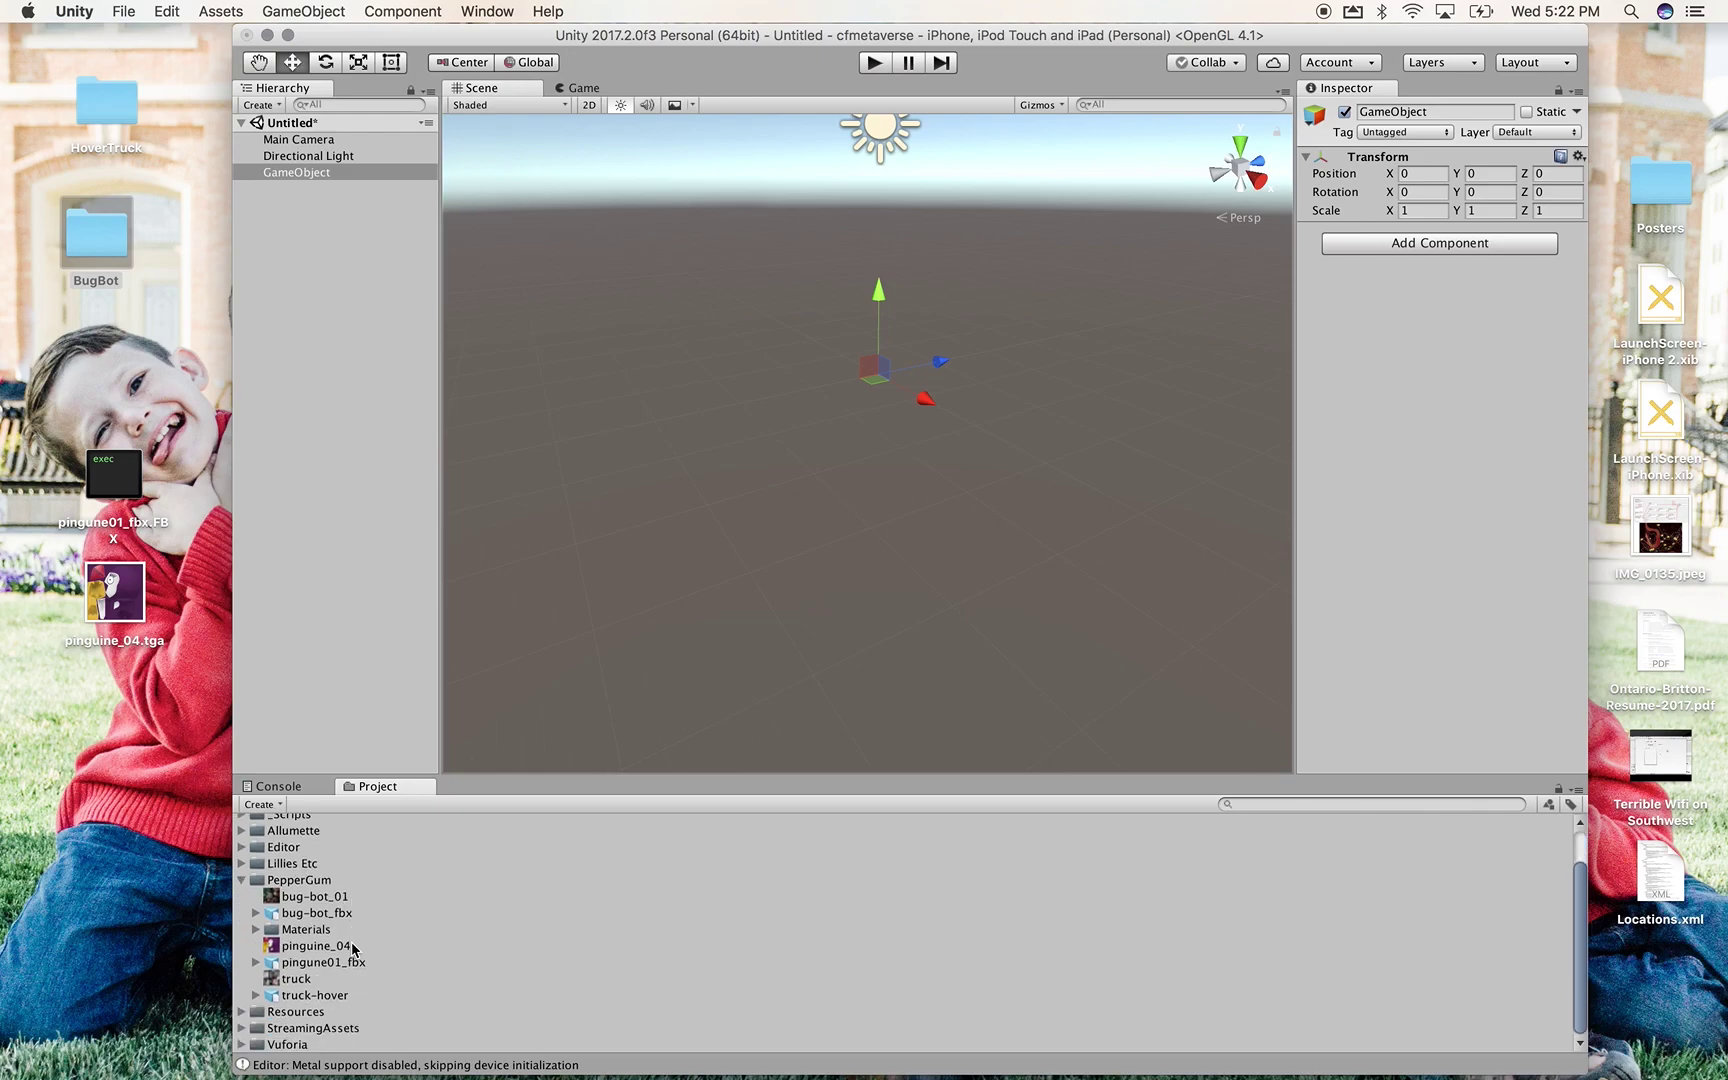
left_click_drag(308, 913, 880, 360)
left_click_drag(308, 1000, 866, 402)
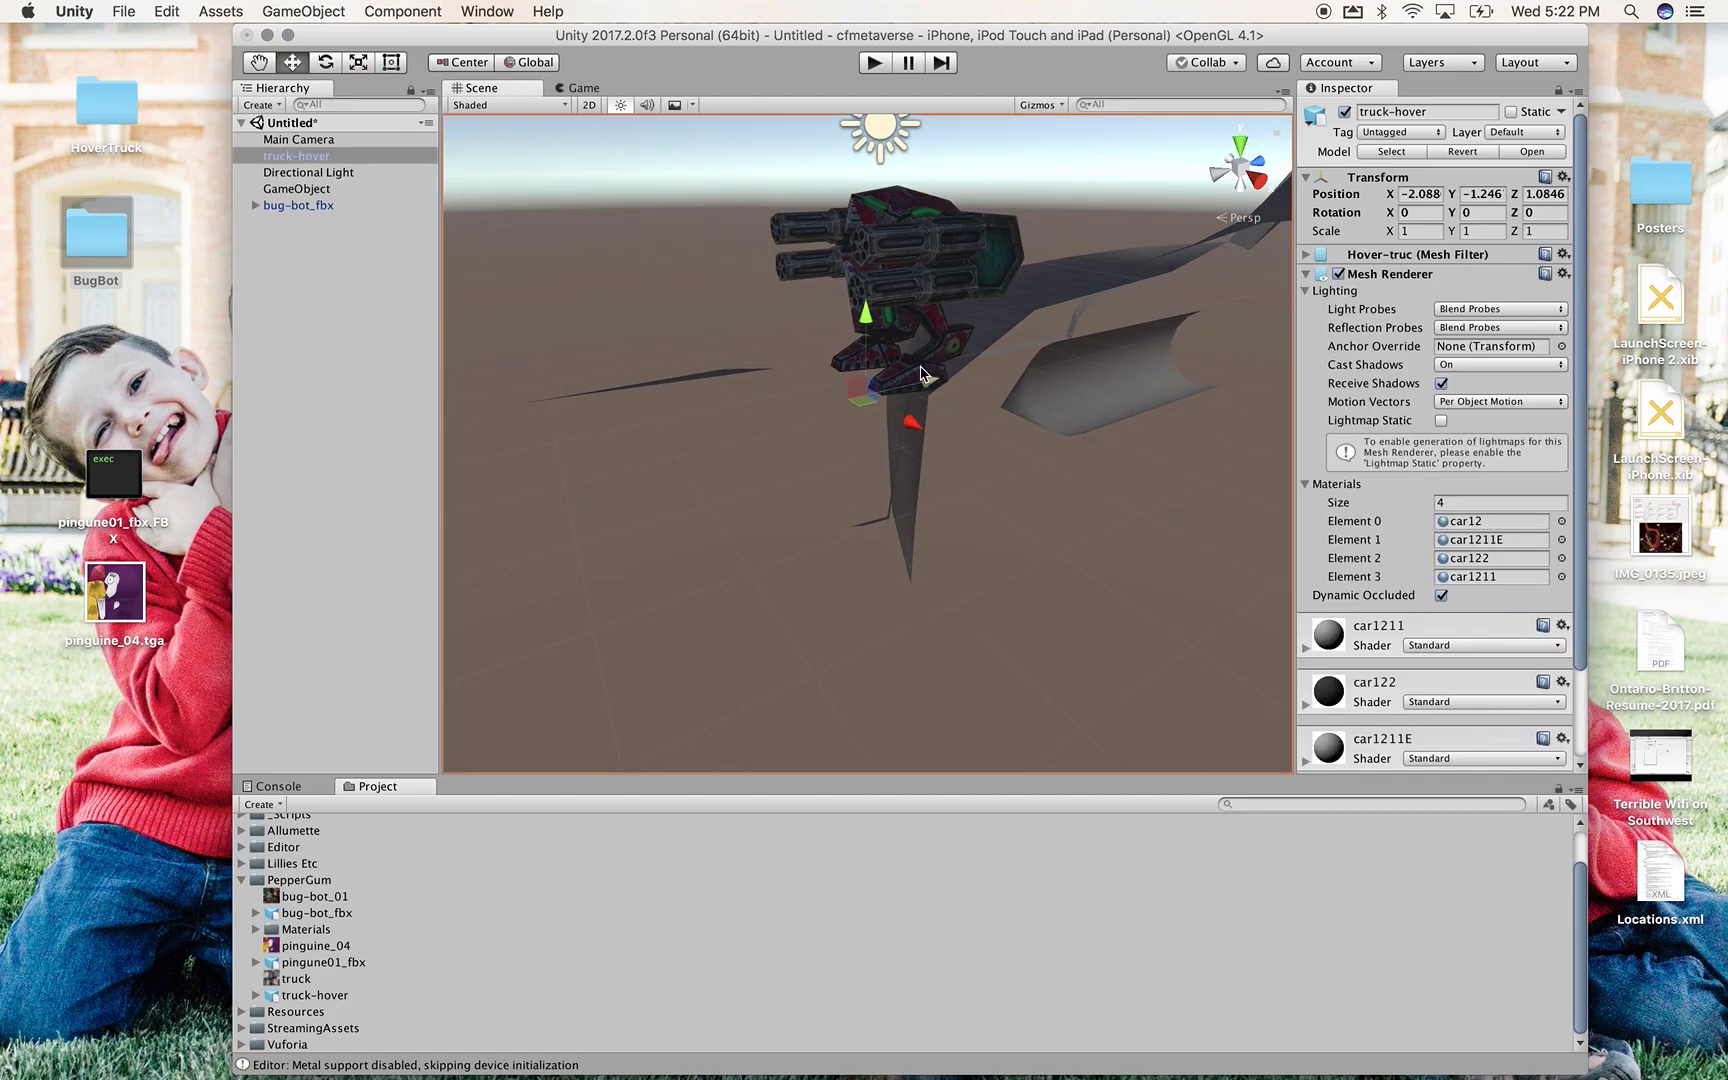
Enter 0.01 for truck-hover's X and Y scale and 1.01 for Z
left_click(1421, 230)
type(".01")
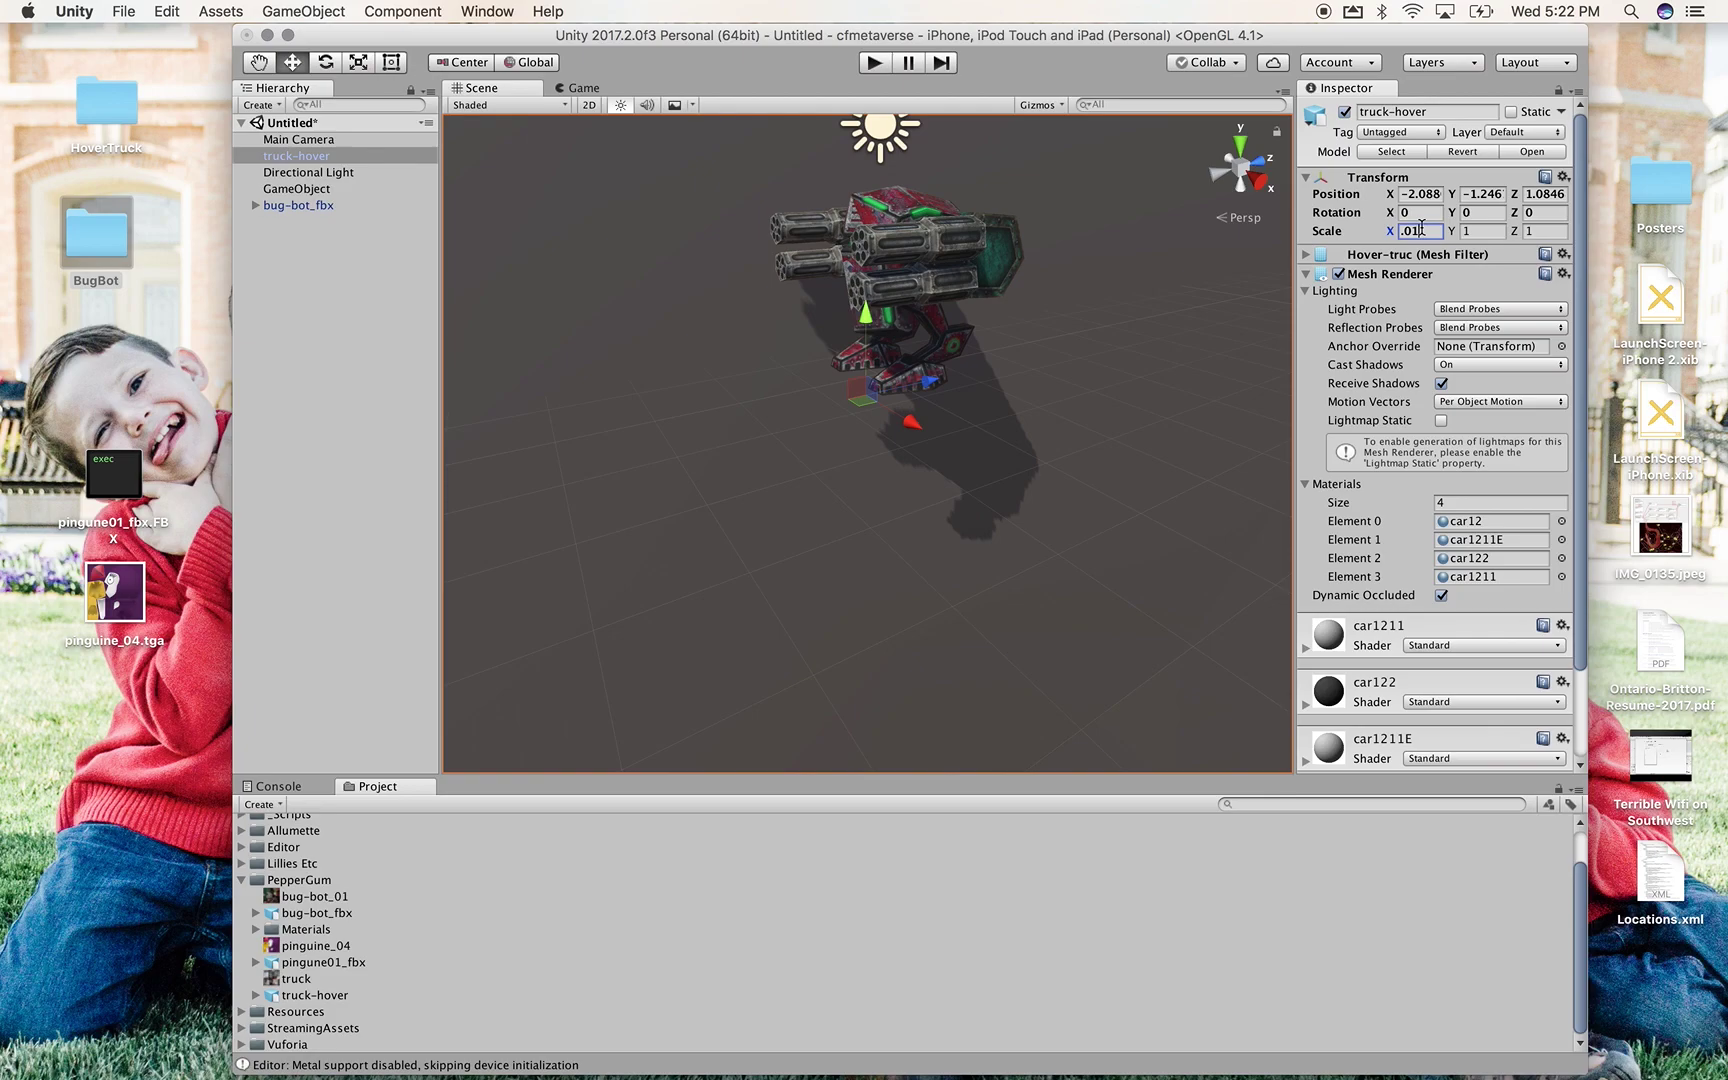
key("Return")
key("Tab")
type(".01")
key("Tab")
type("1.01")
key("Return")
Reset the truck's position and set its X position to 0
left_click(1427, 195)
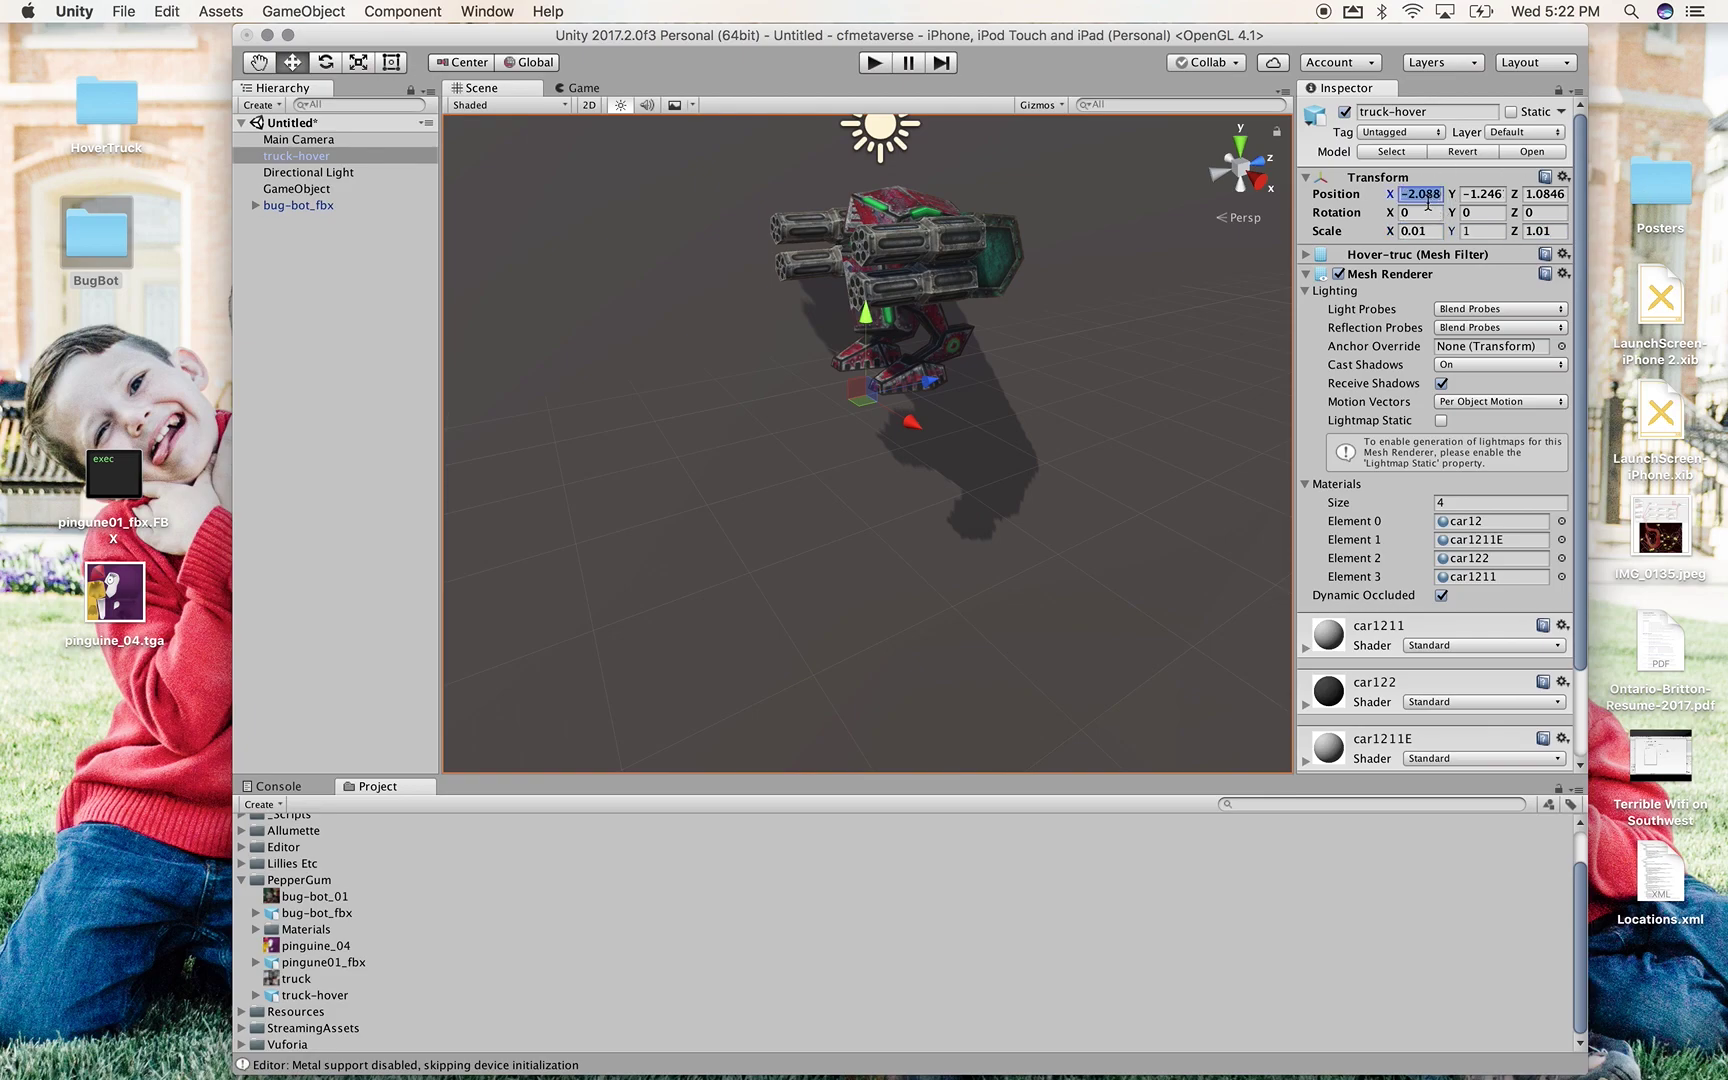
left_click(1562, 178)
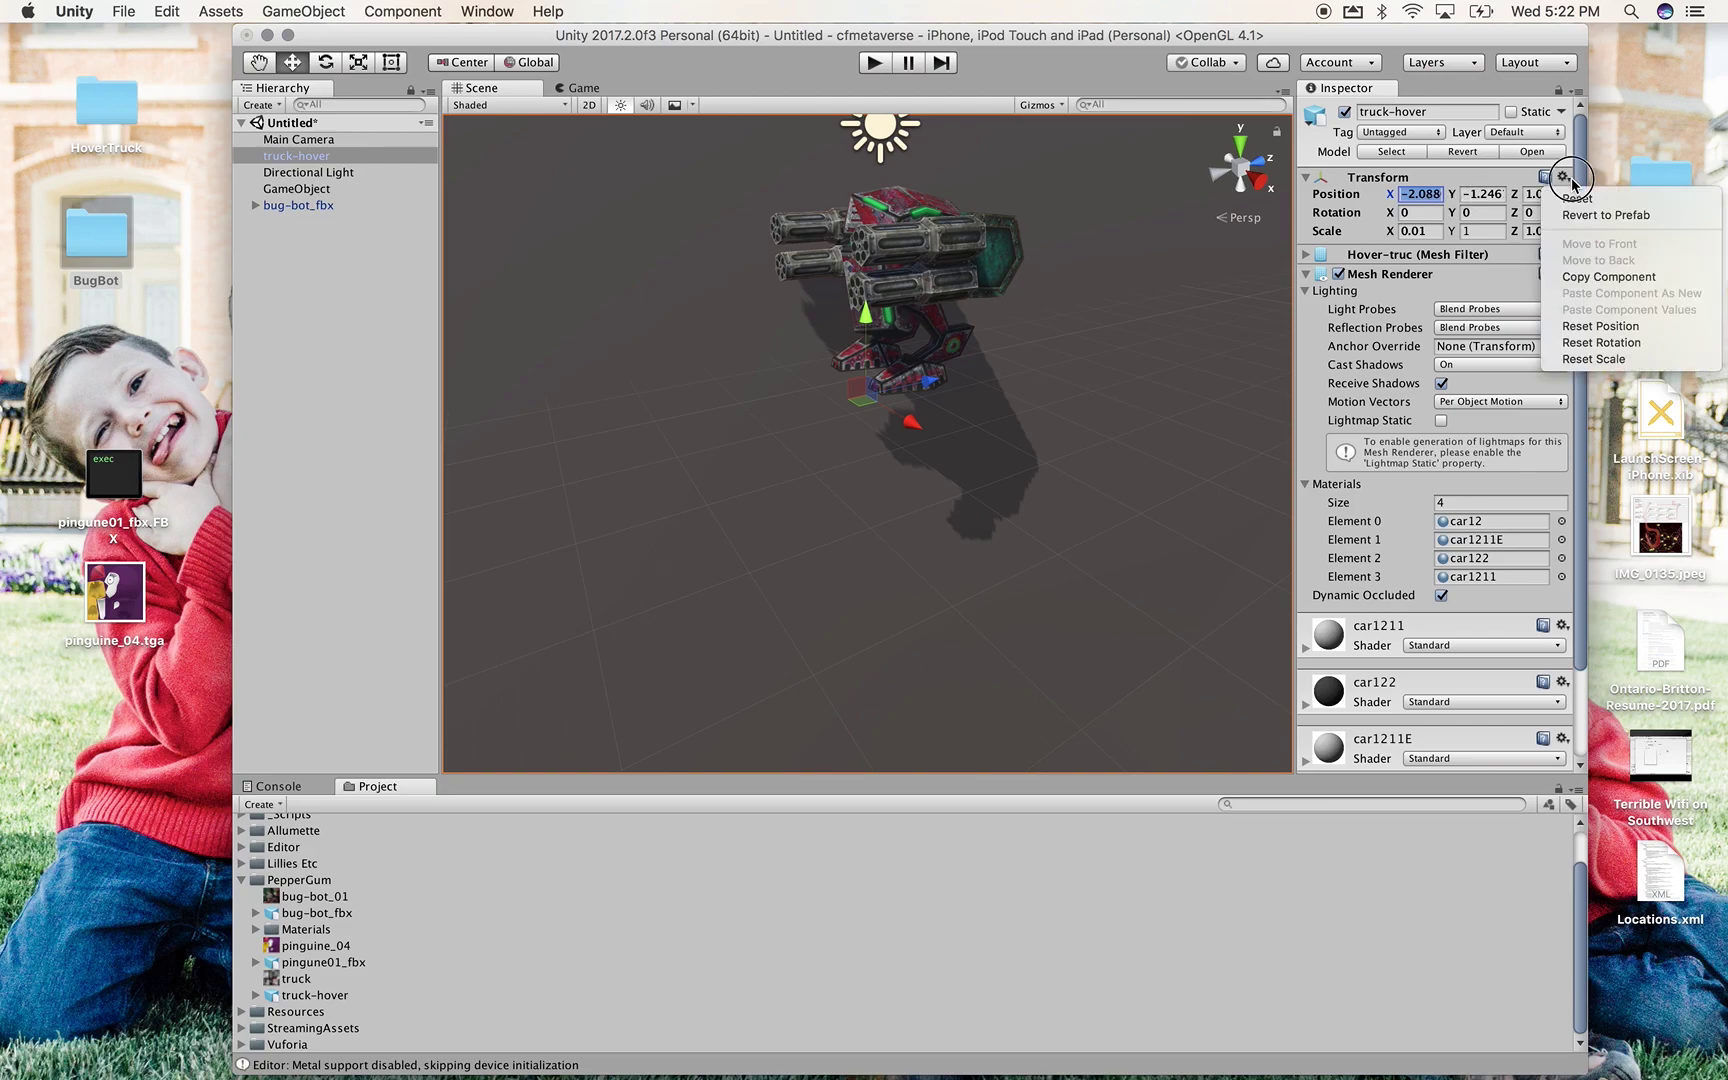
left_click(1572, 334)
key("f")
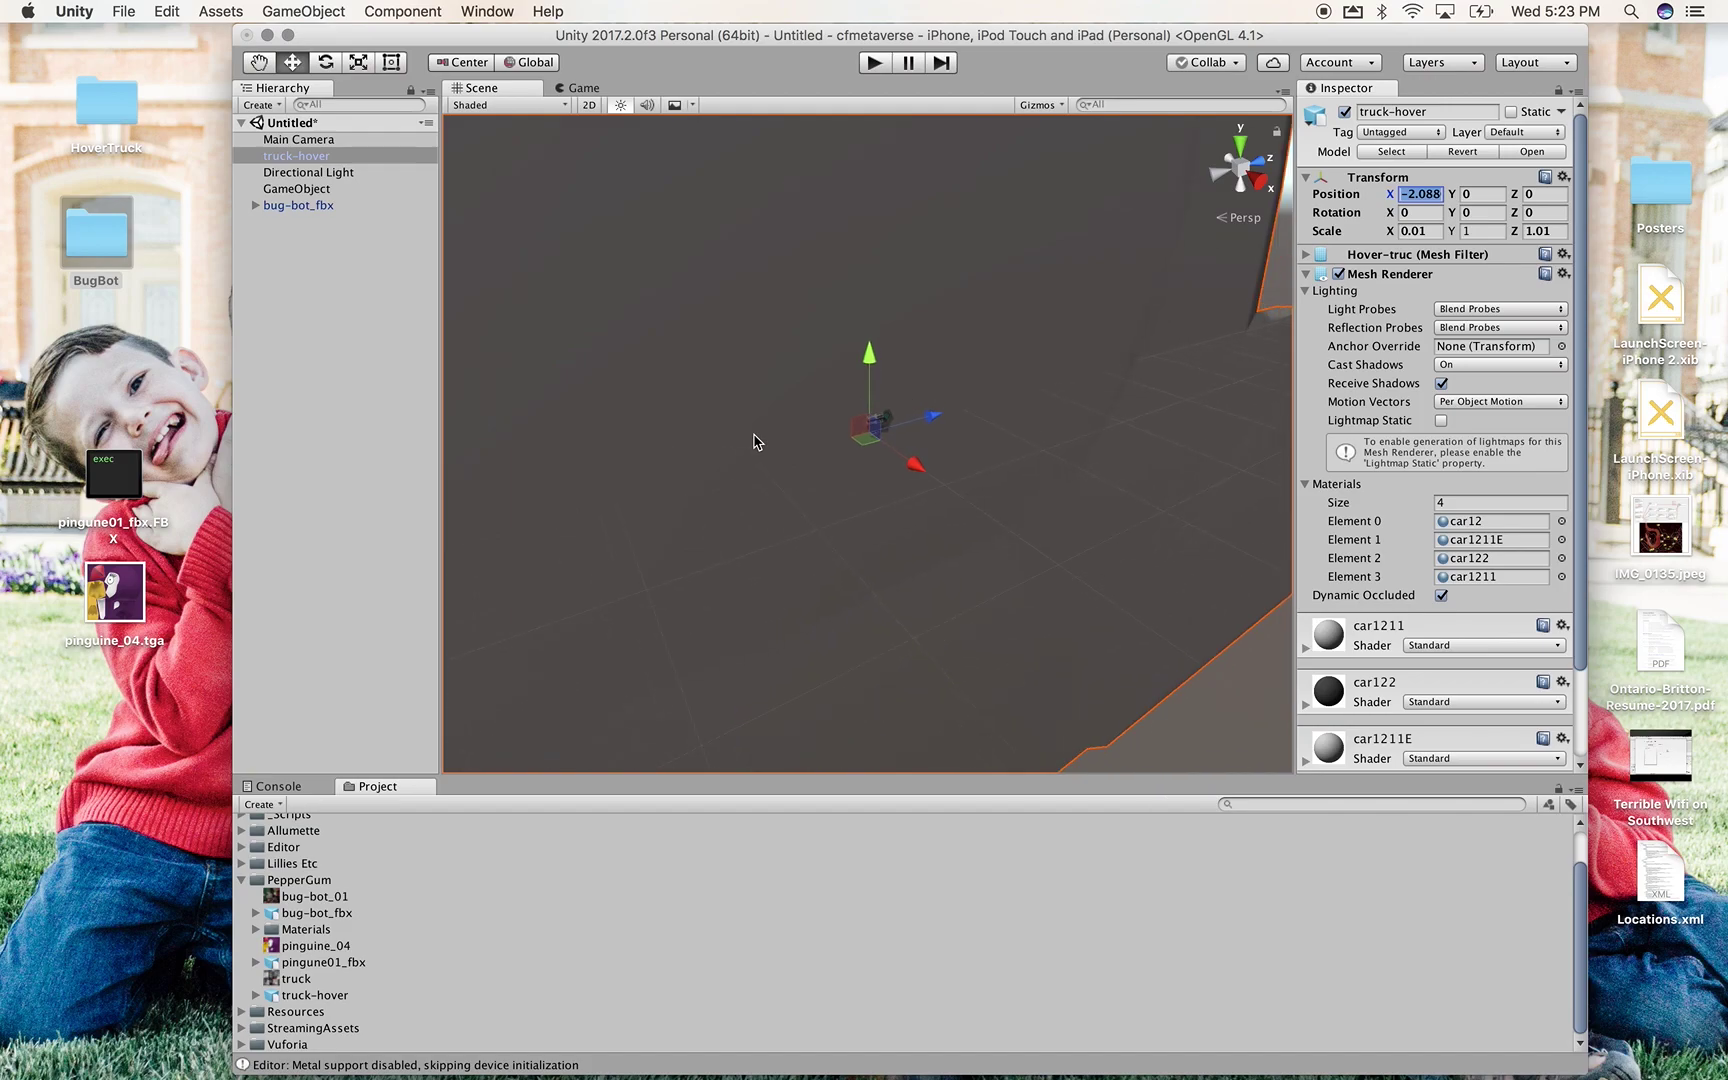
scroll(755, 441, "up", 5)
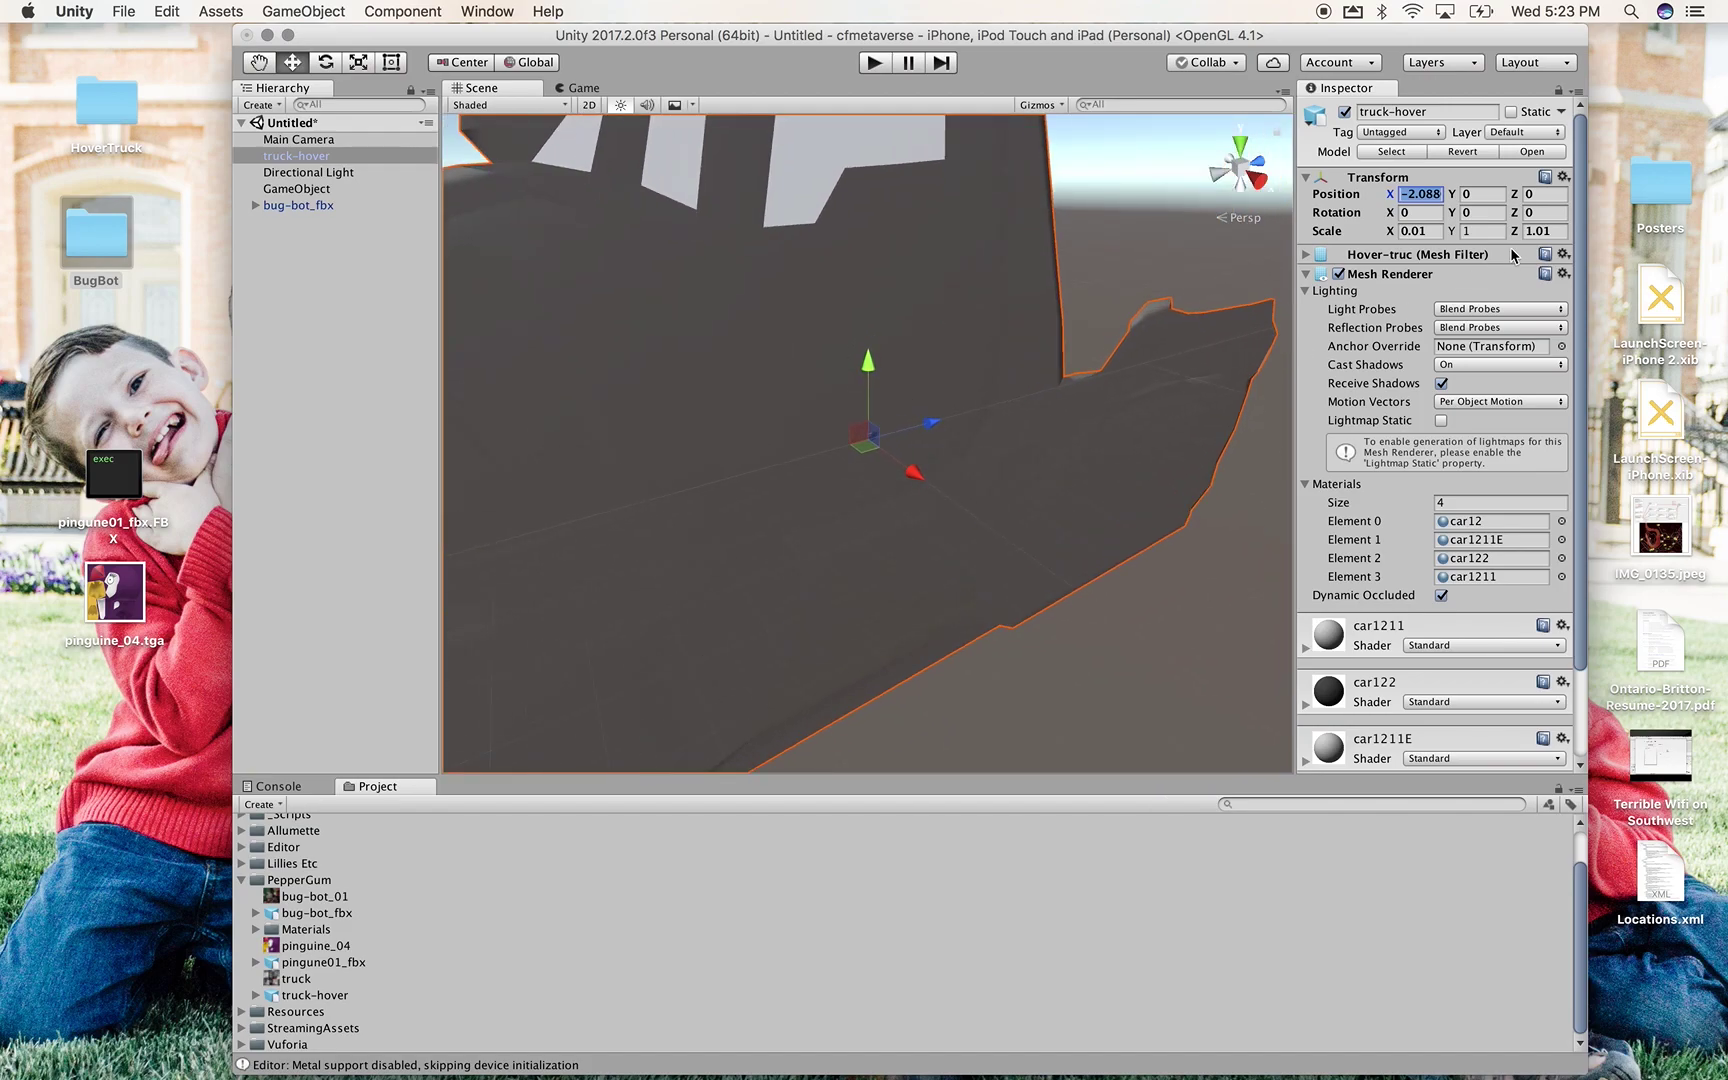
type("0")
Set the truck's Y and Z scale to 0.01 and raise it above the ground
left_click(1465, 230)
type("0.01")
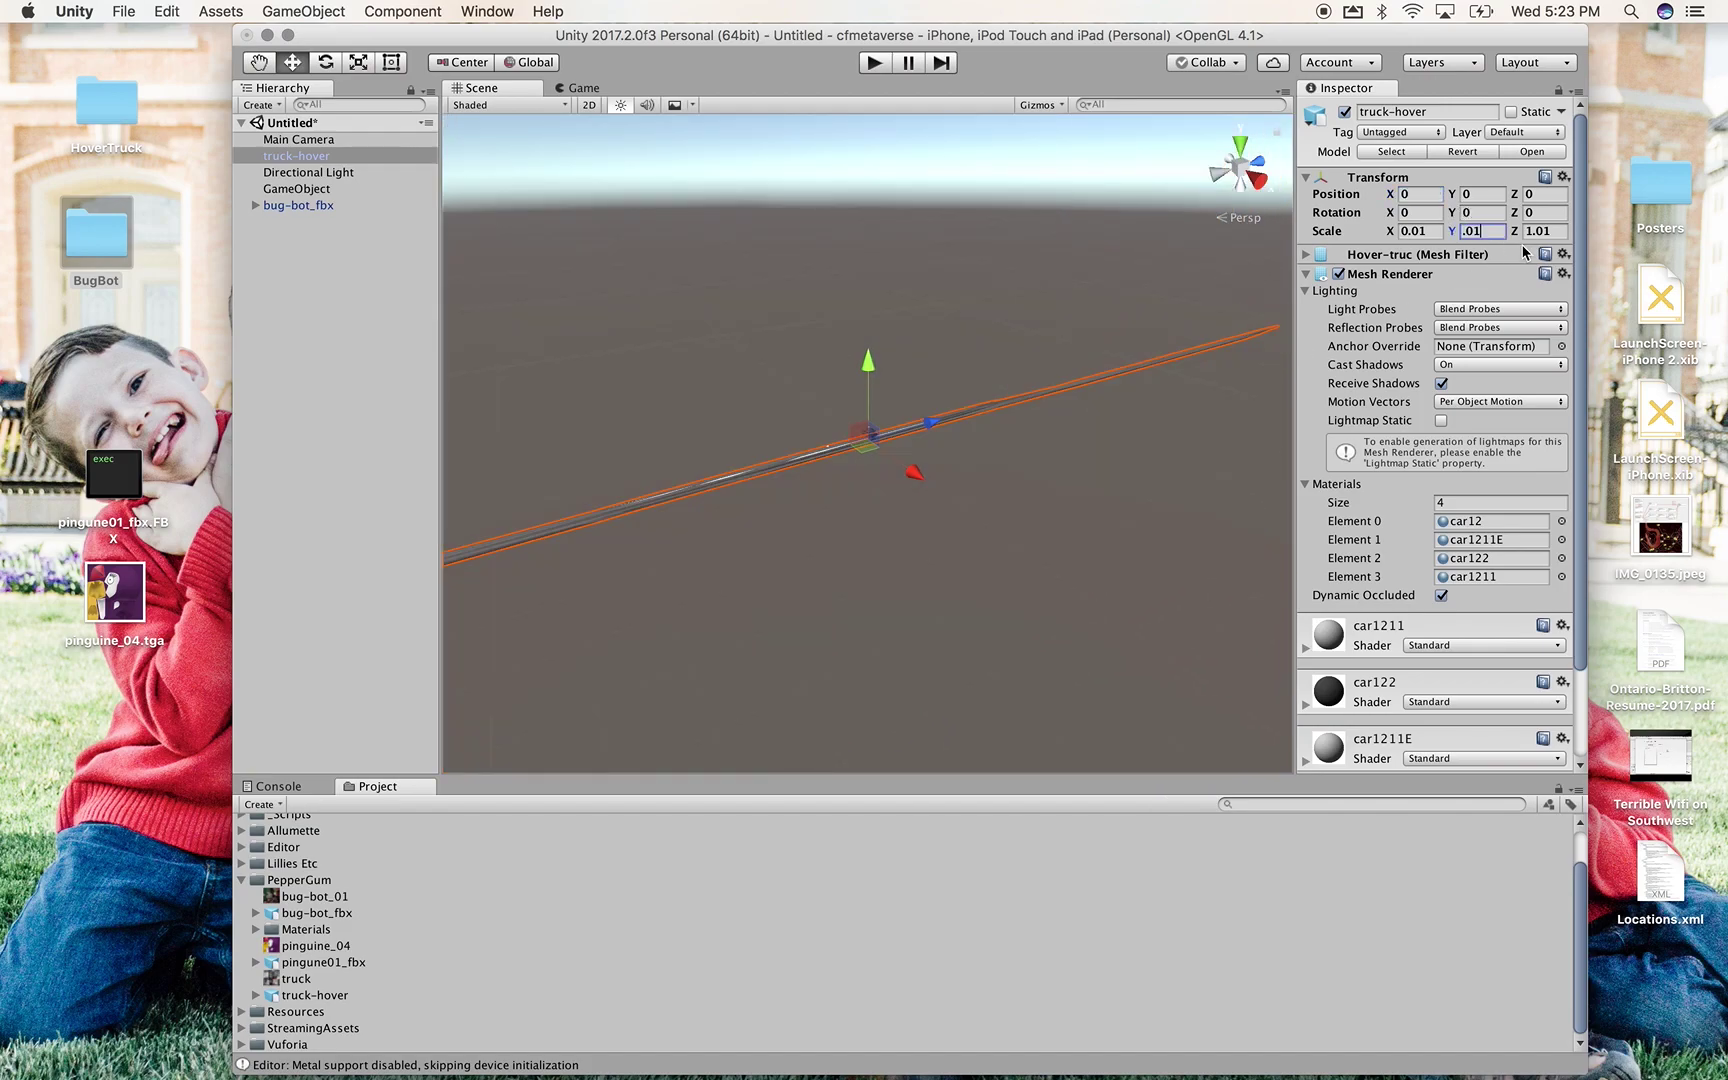
left_click(1535, 231)
type(".01")
scroll(646, 461, "up", 5)
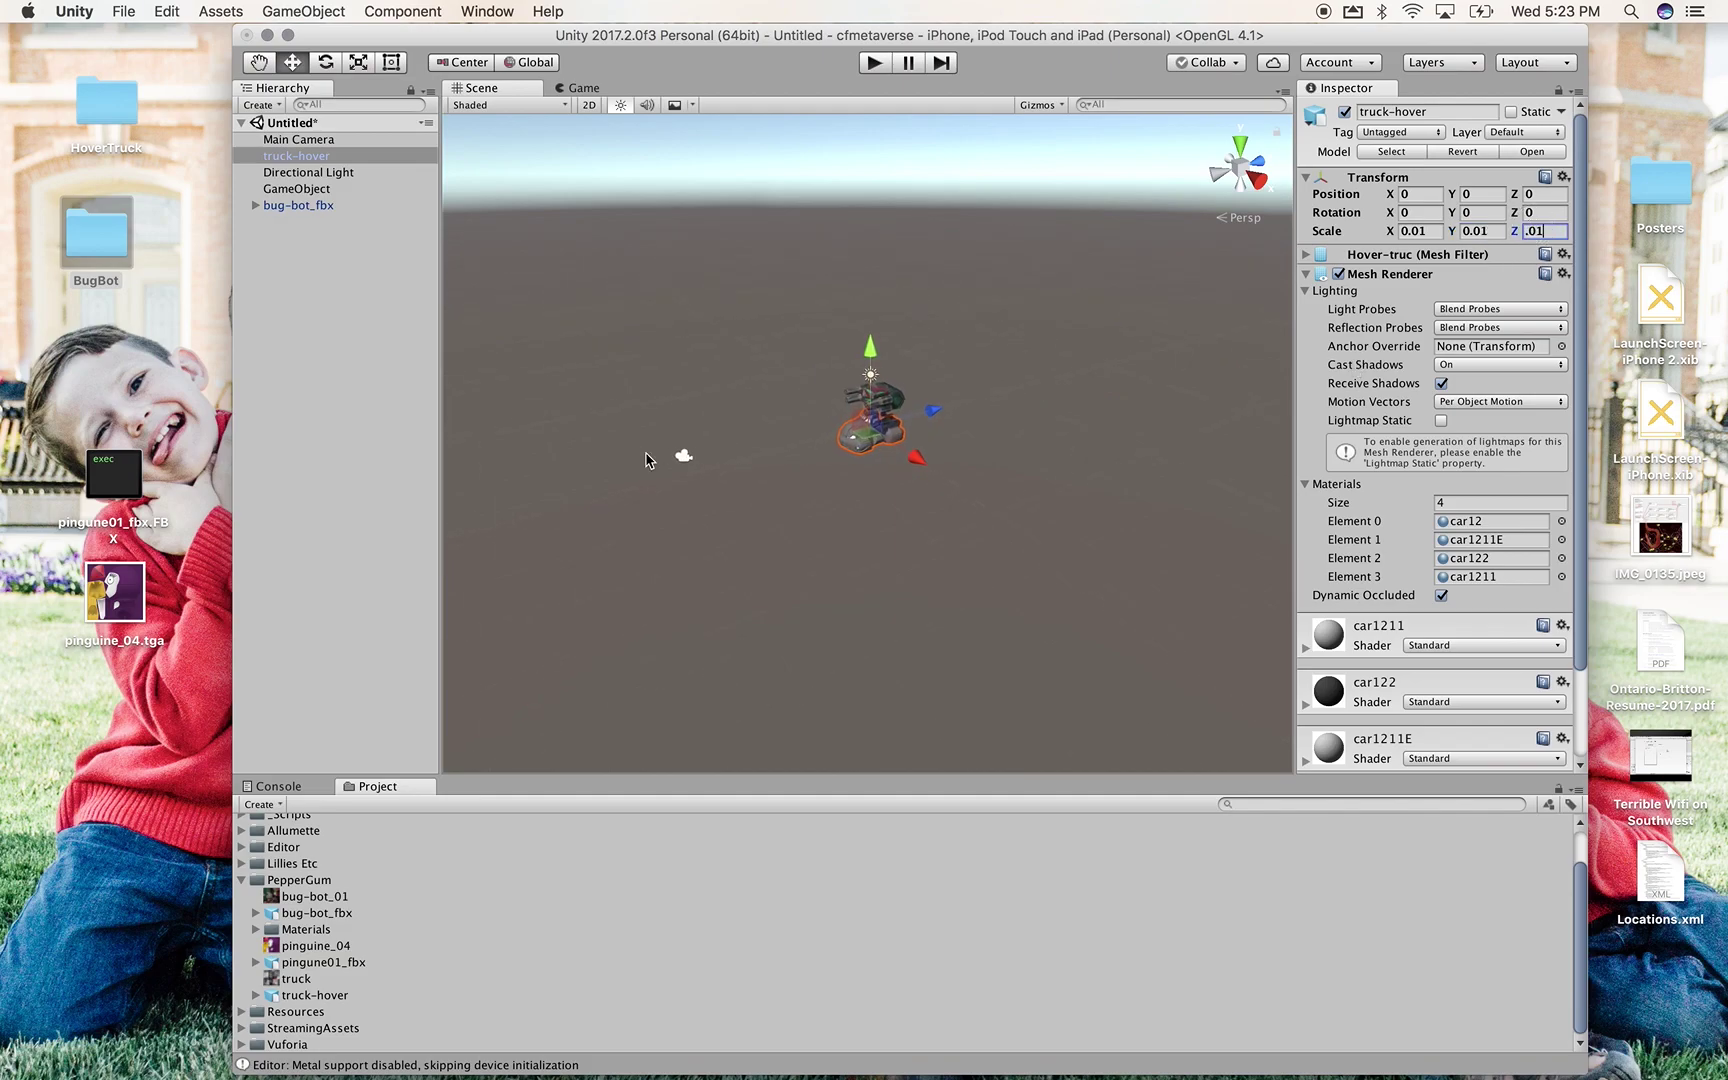
left_click_drag(866, 358, 866, 292)
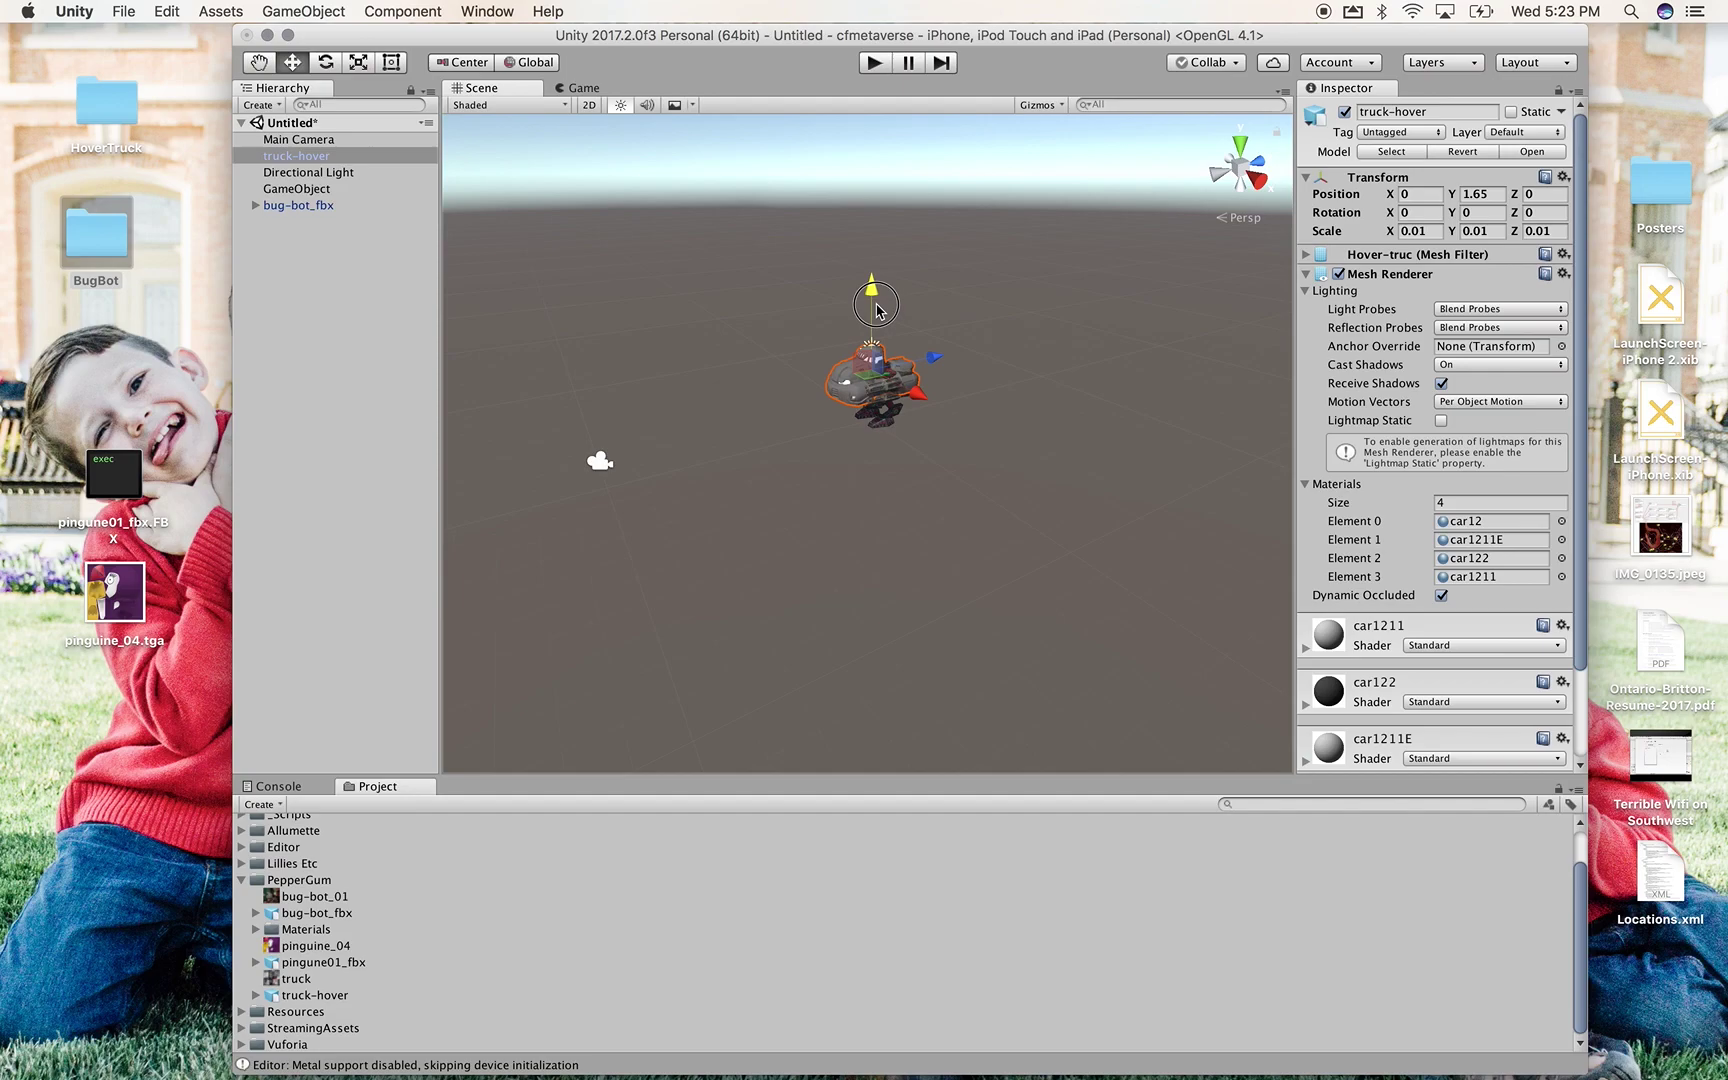
Move the hover truck back to Z -4.73 beside the bug bot
left_click_drag(935, 345, 831, 385)
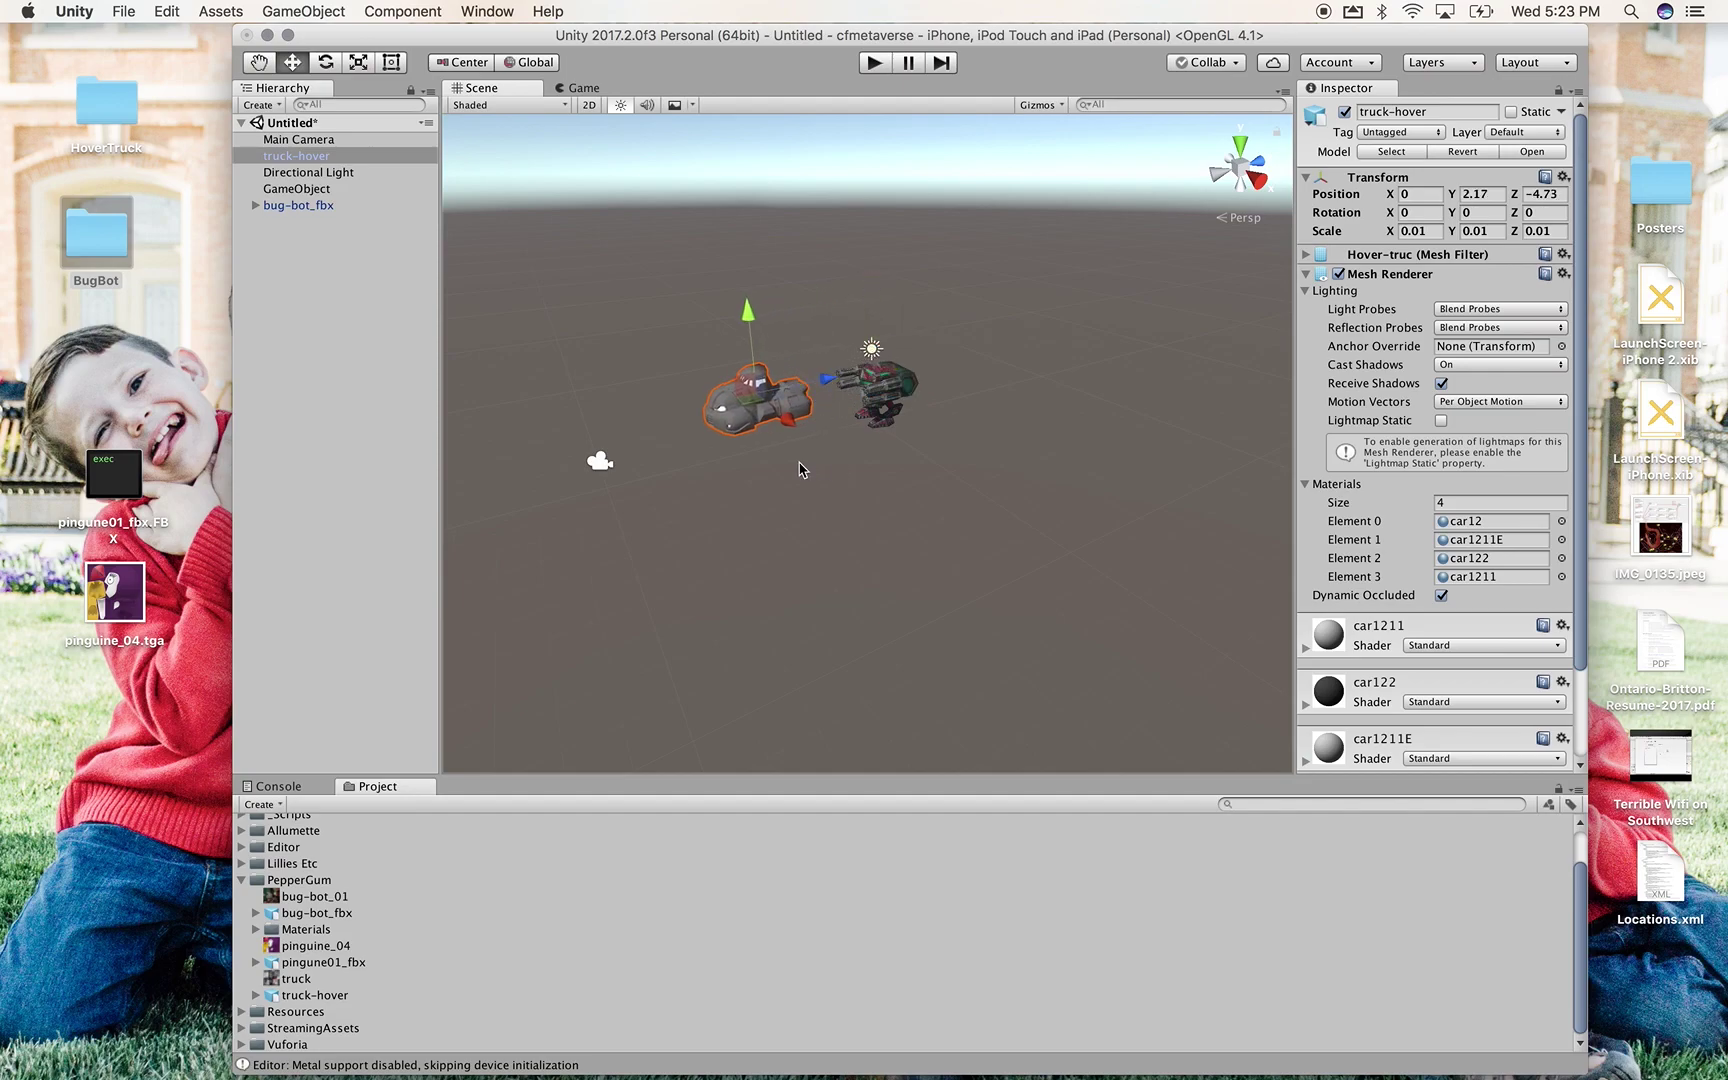
left_click(672, 420)
left_click_drag(563, 444, 815, 382, "alt")
left_click(812, 388)
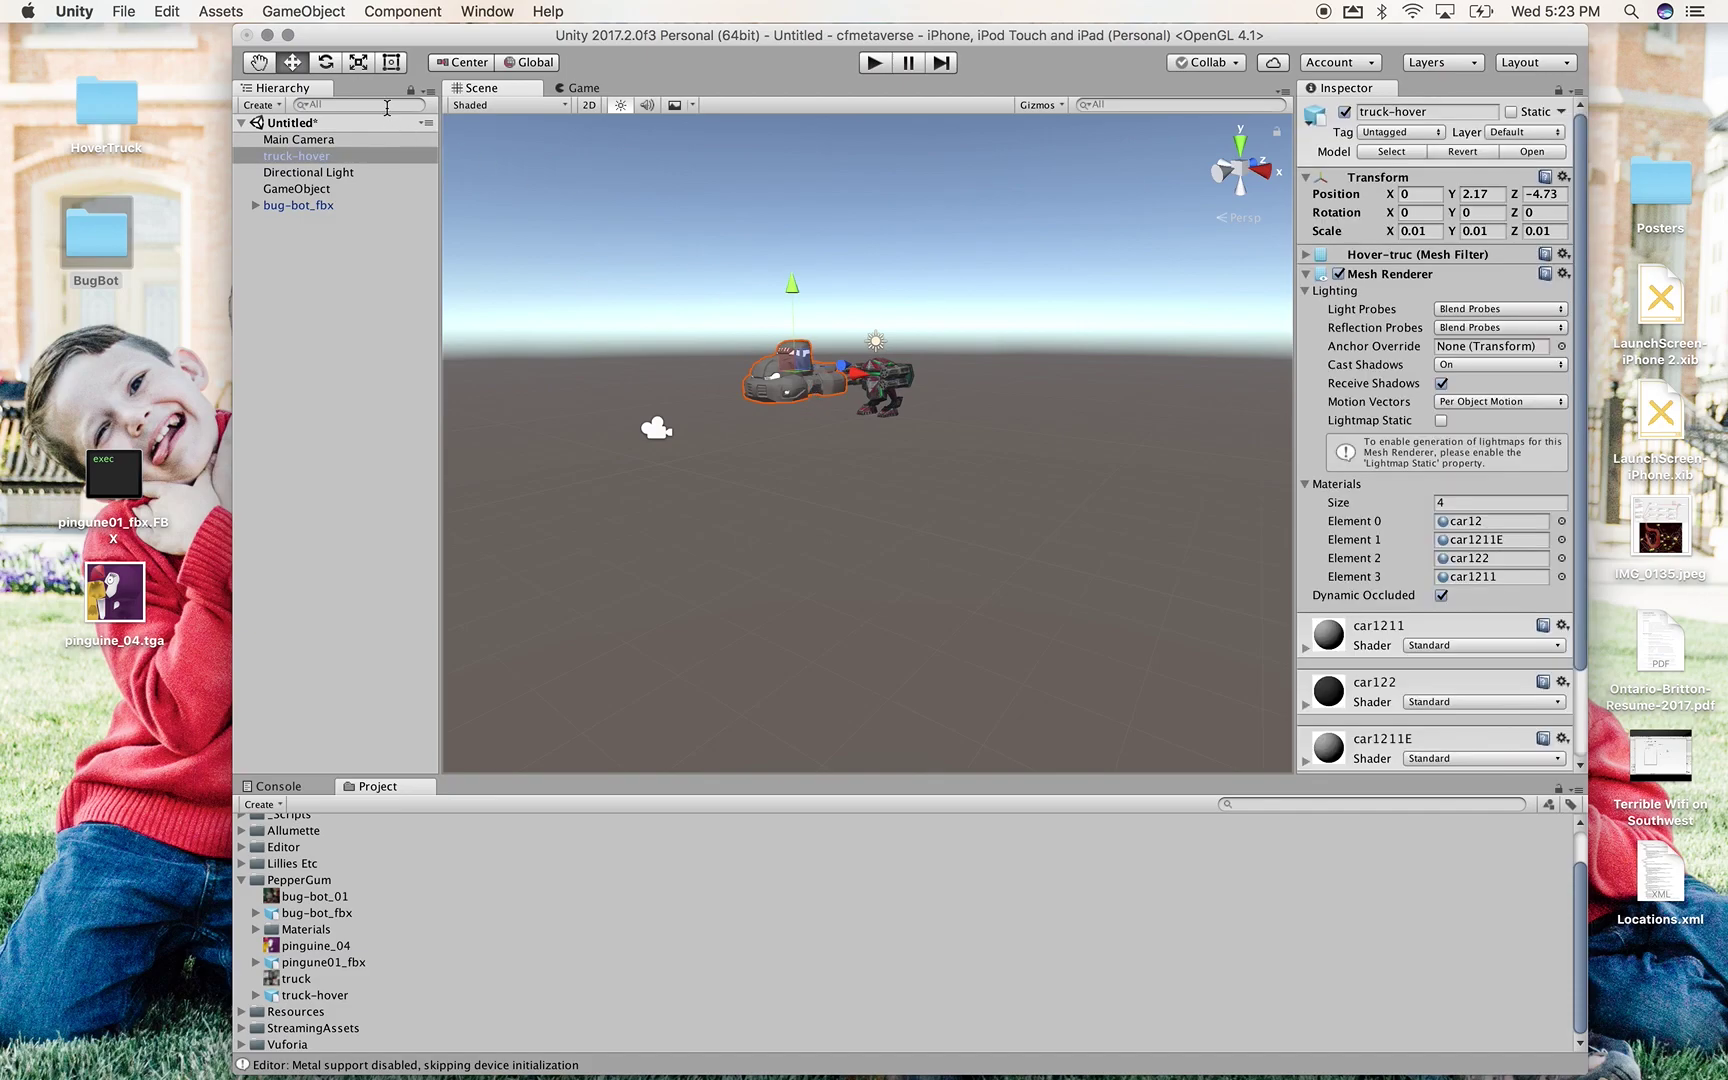
Rotate the truck toward the camera and turn the bug bot to Y 12.652
left_click(326, 64)
left_click_drag(753, 378, 830, 318)
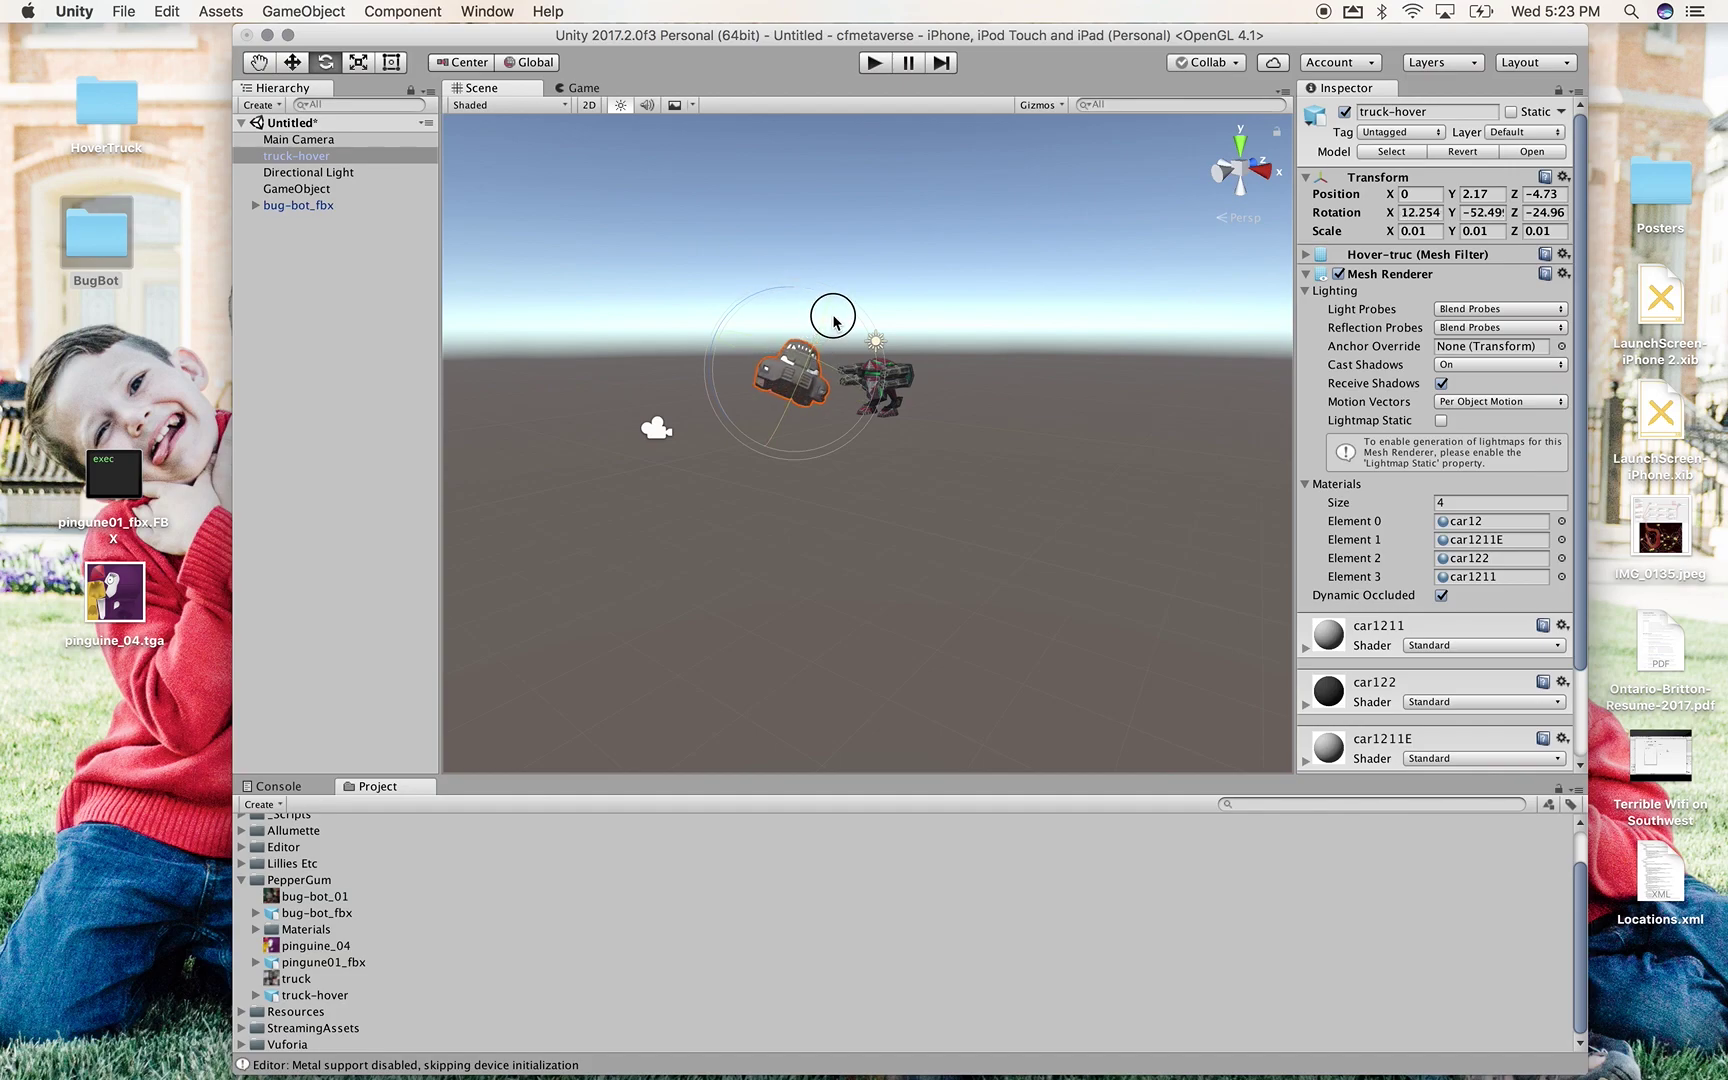
left_click_drag(970, 349, 663, 567)
left_click(836, 410)
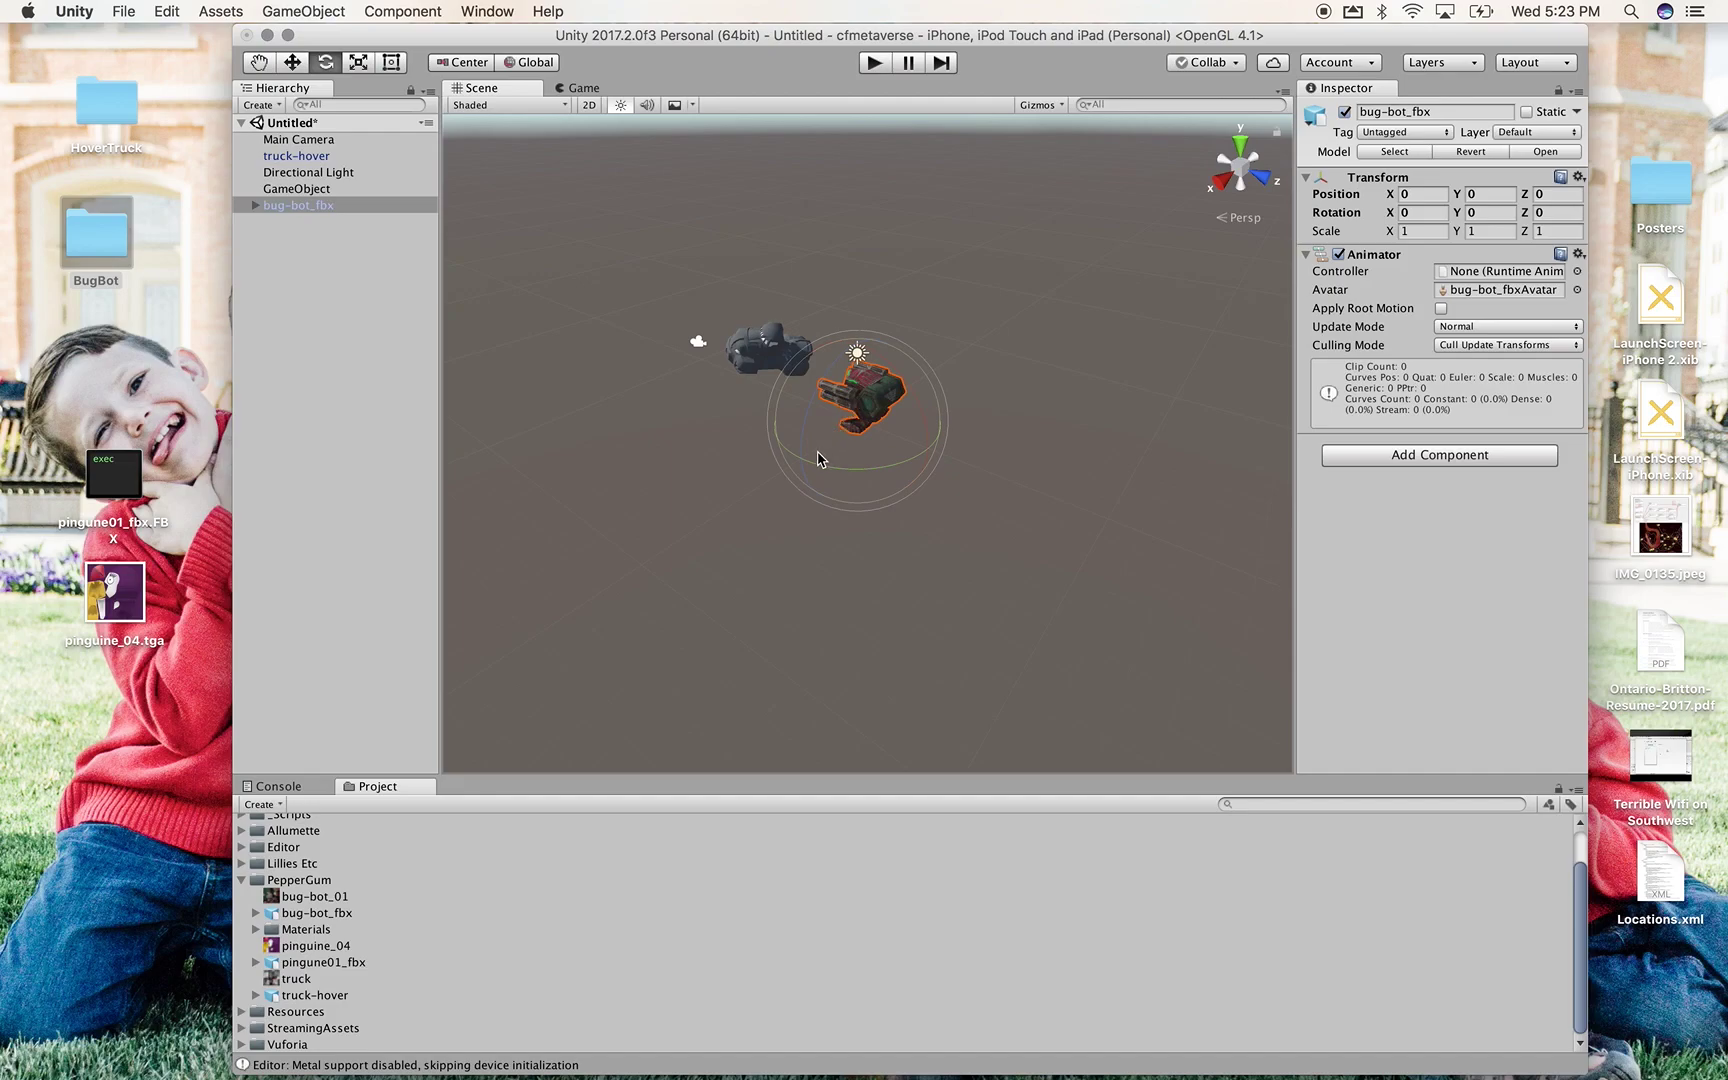
left_click_drag(806, 467, 879, 482)
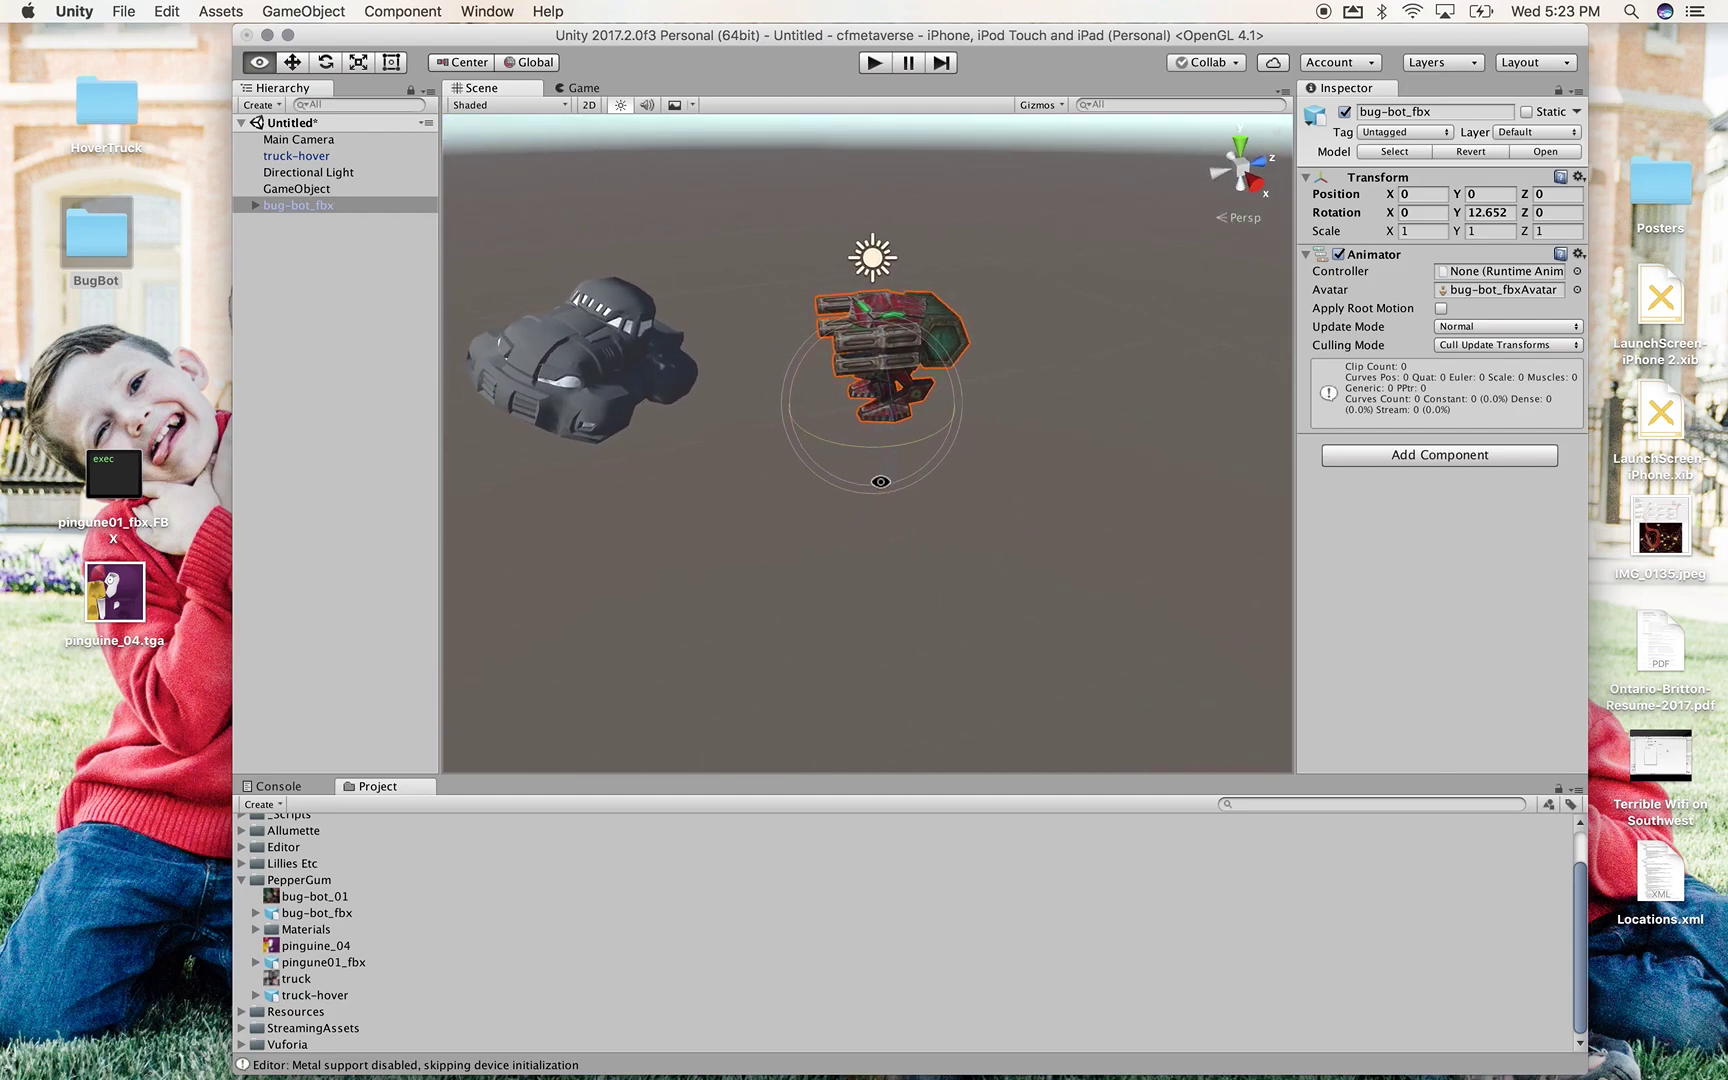
Make truck-hover and bug-bot_fbx children of GameObject, then collapse the group
left_click(310, 189)
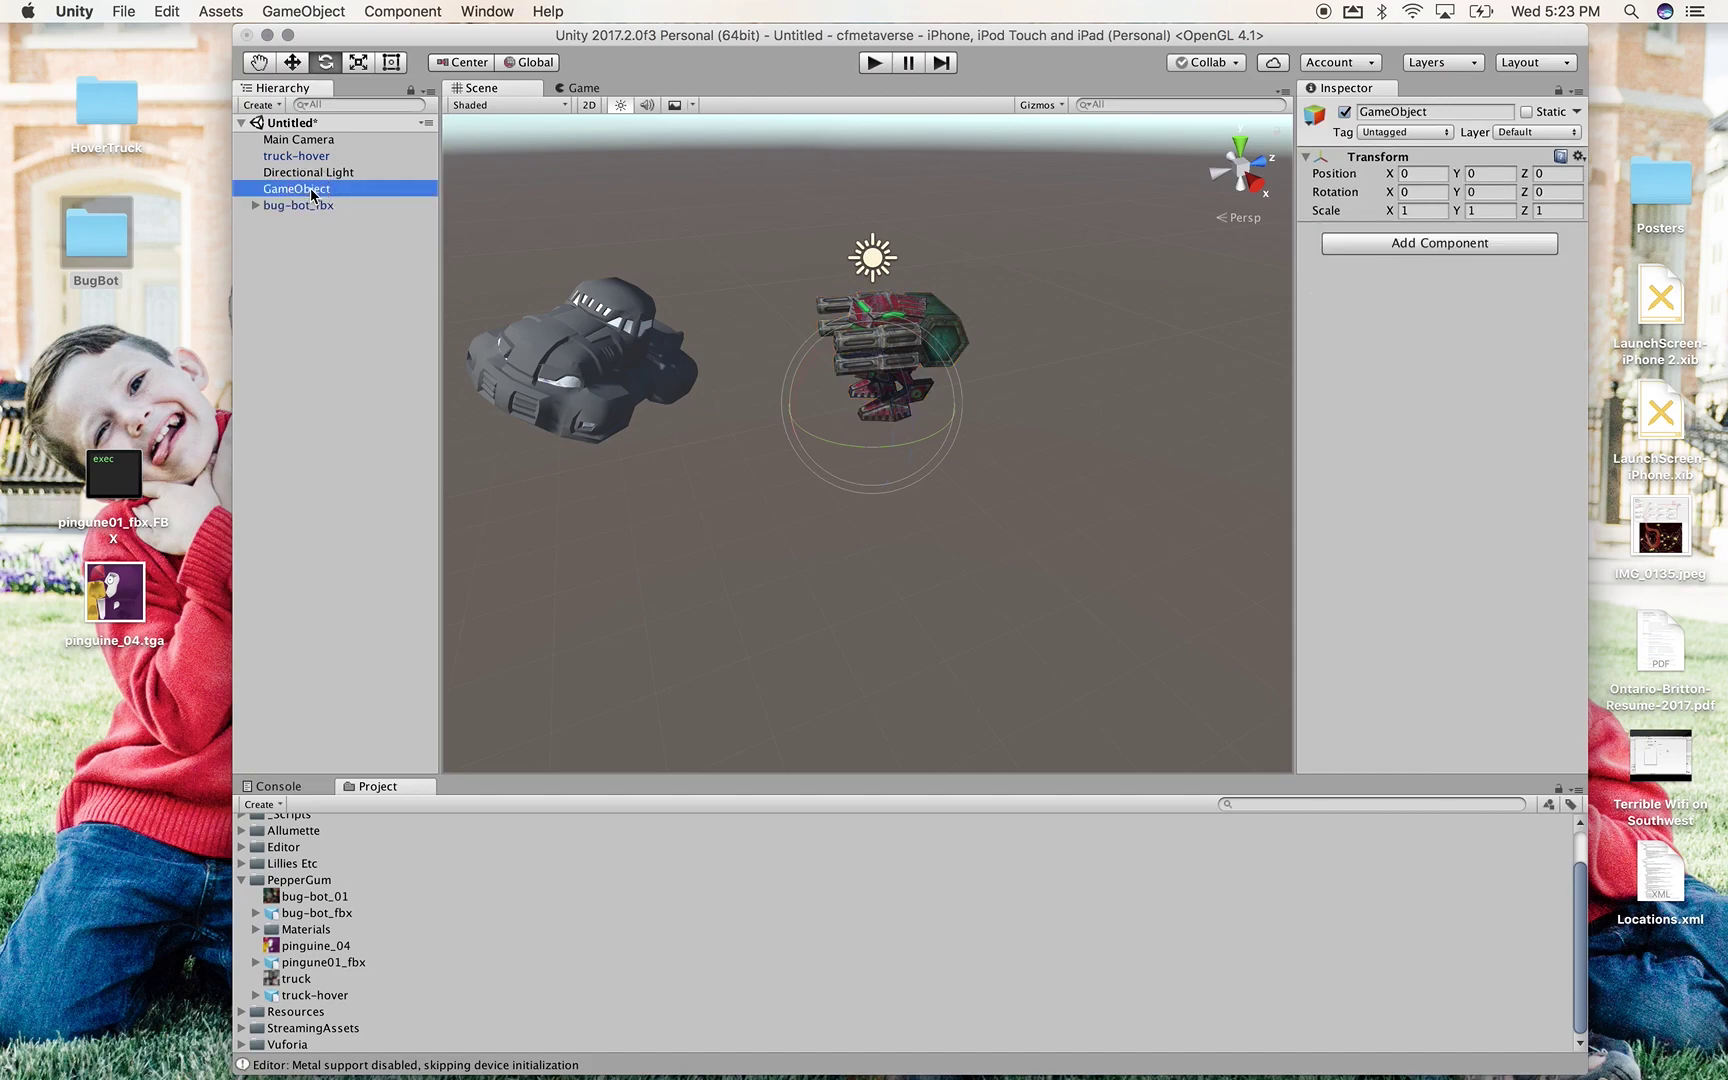
left_click(320, 157)
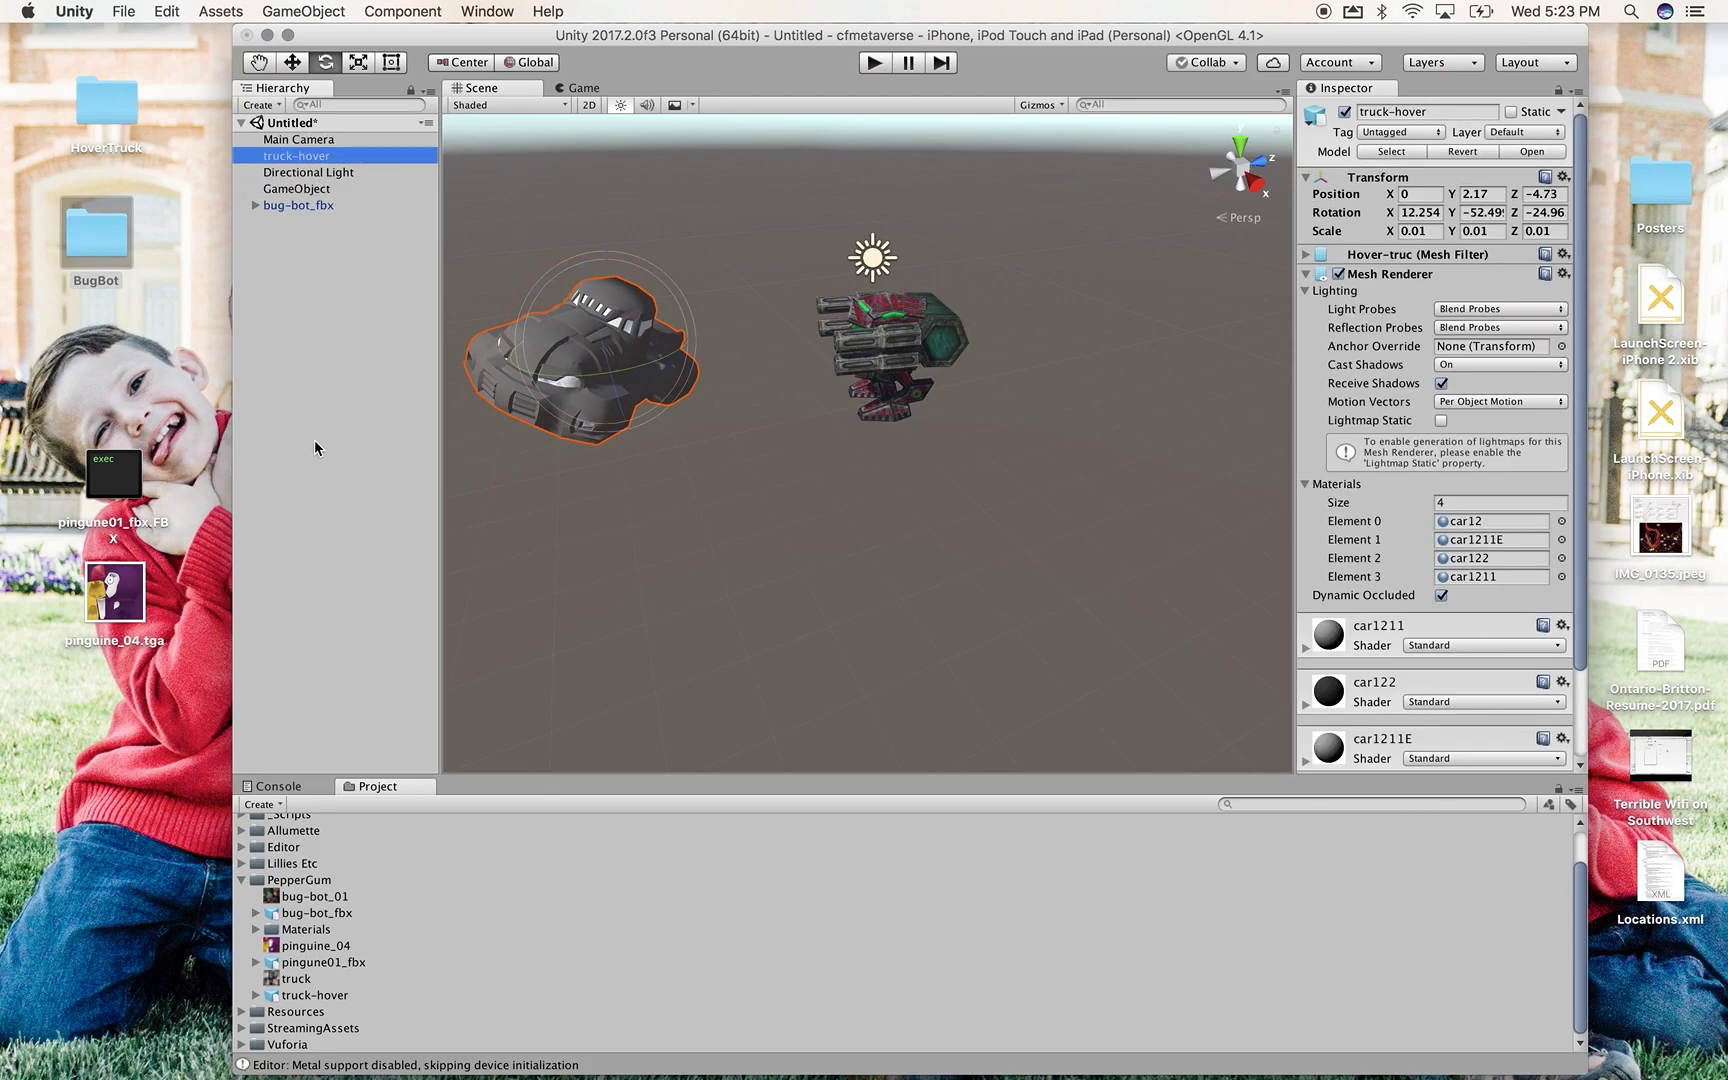
mouse_move(305, 160)
left_mouse_down()
mouse_move(290, 175)
mouse_move(305, 190)
left_mouse_up()
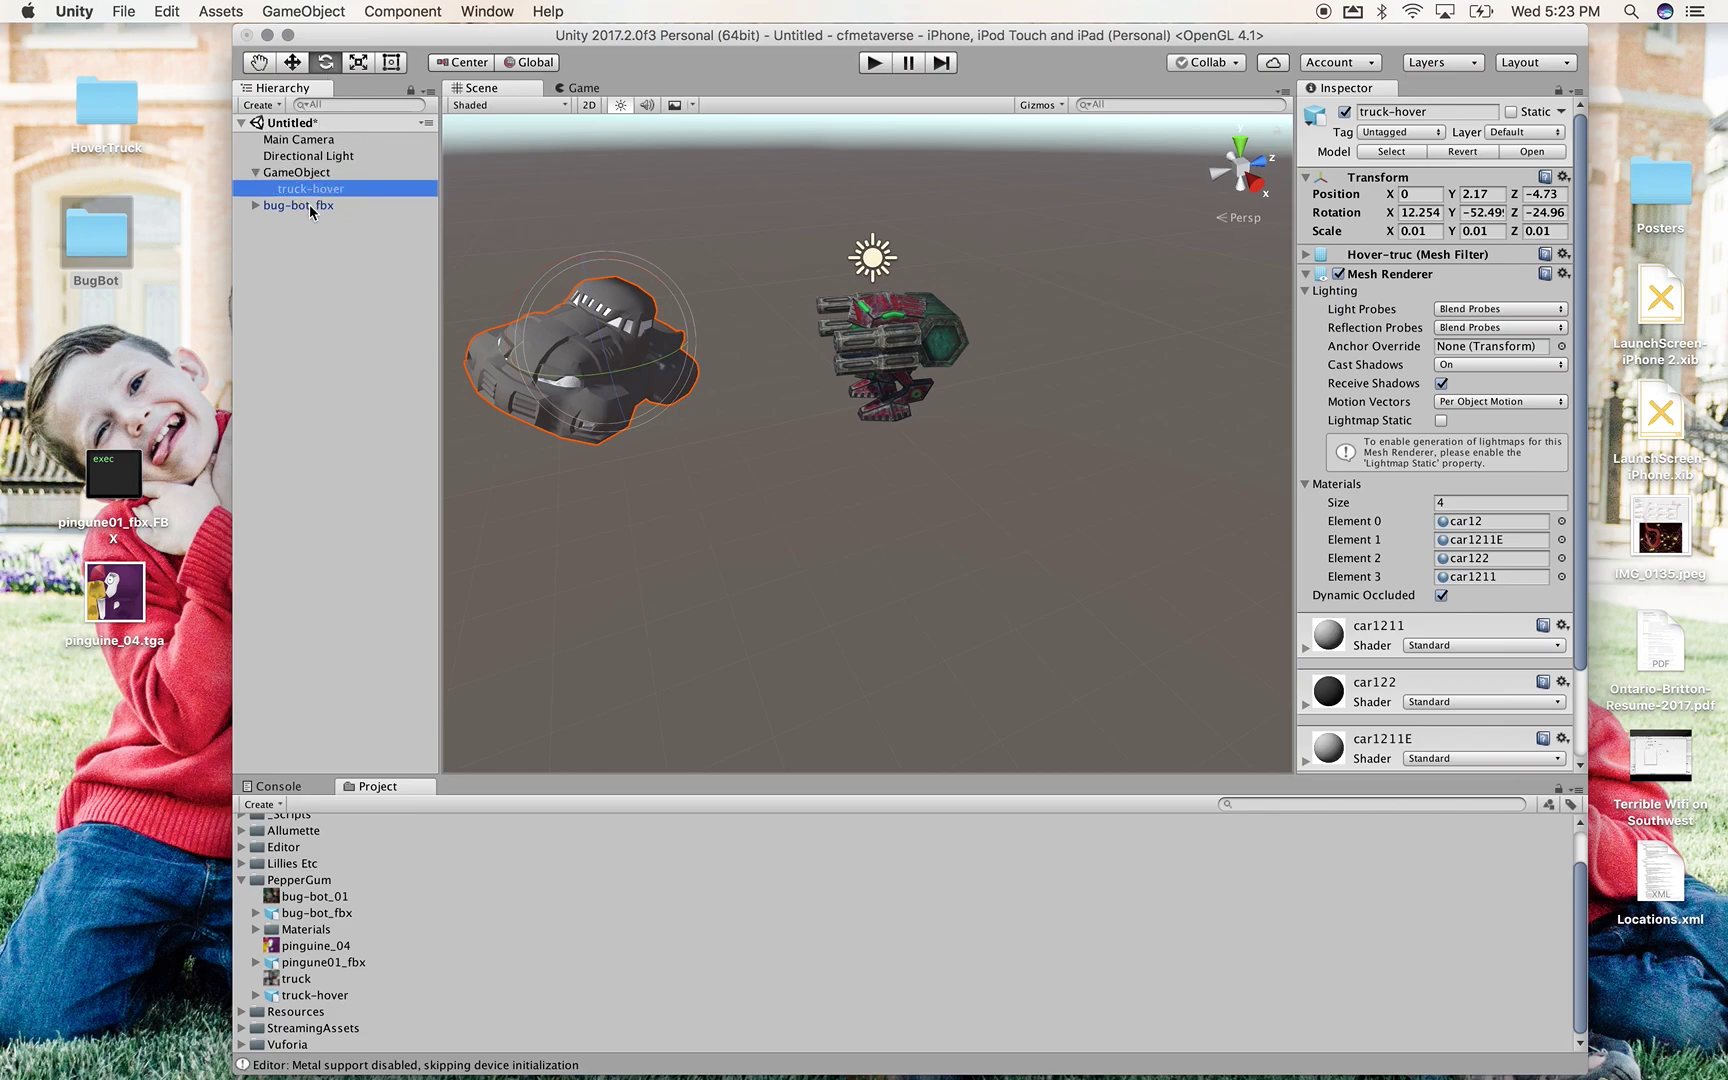
left_click_drag(313, 208, 320, 175)
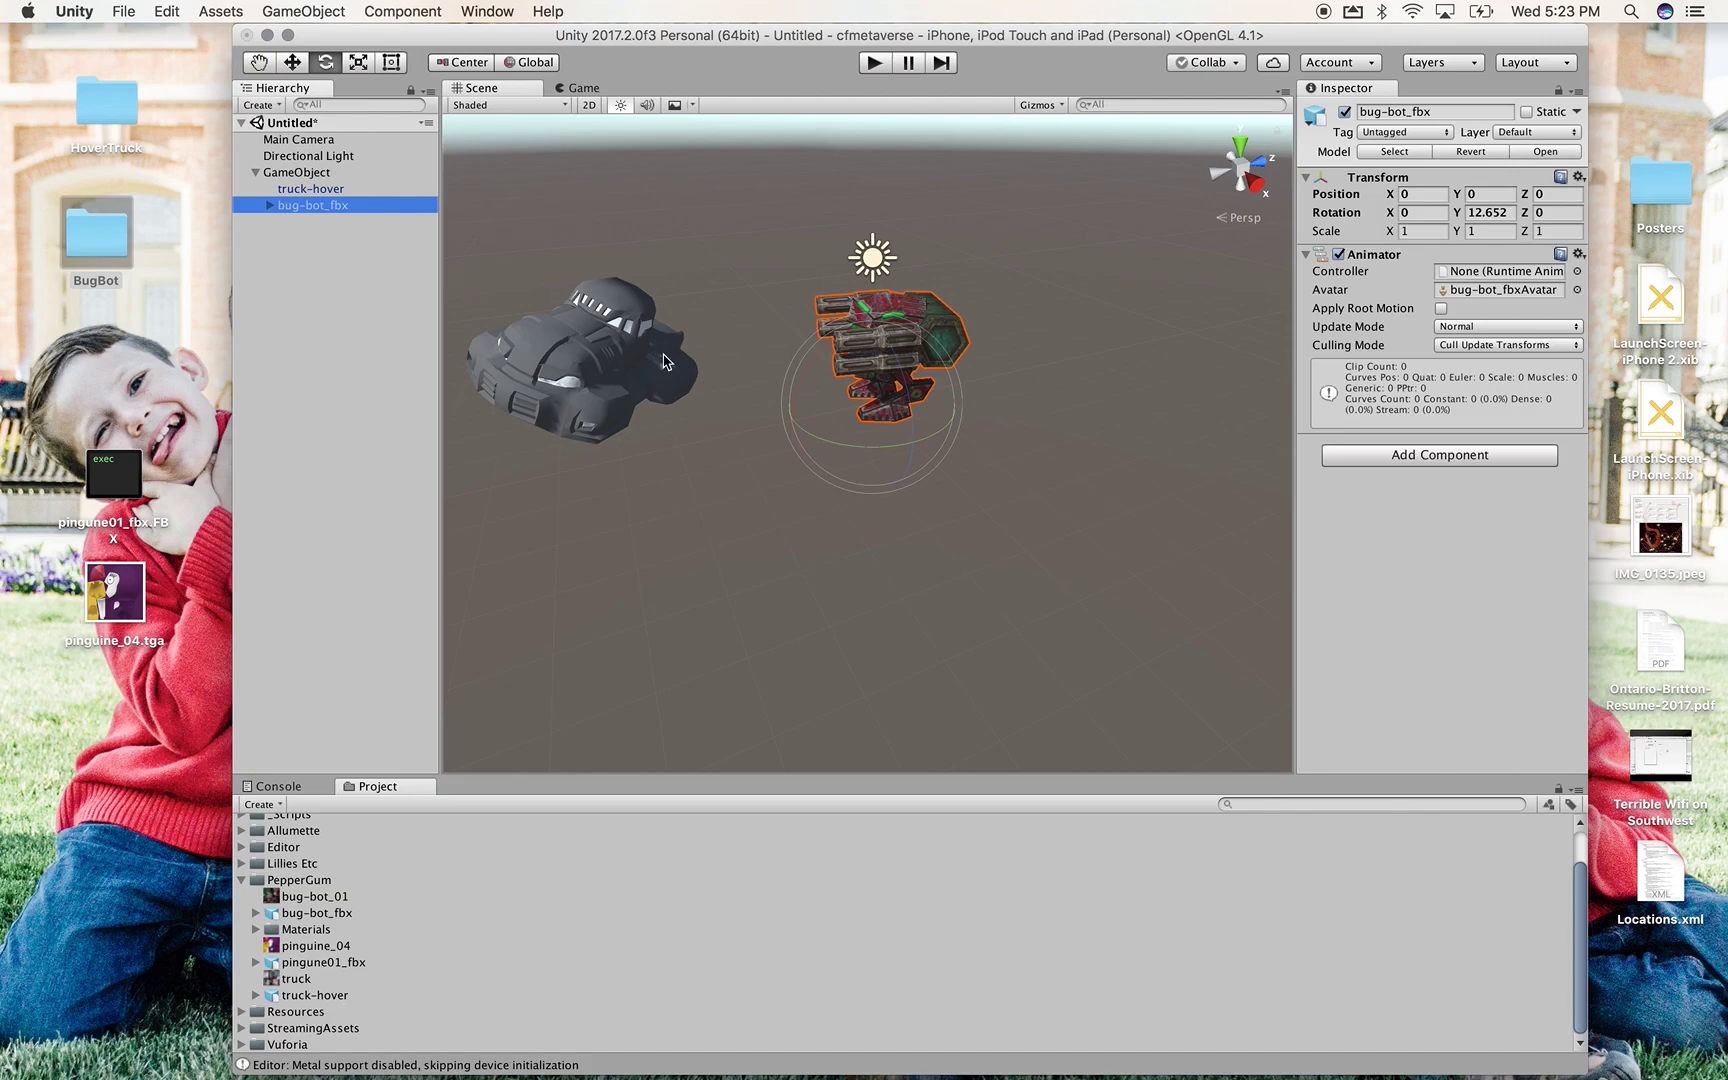
left_click(292, 172)
left_click(256, 172)
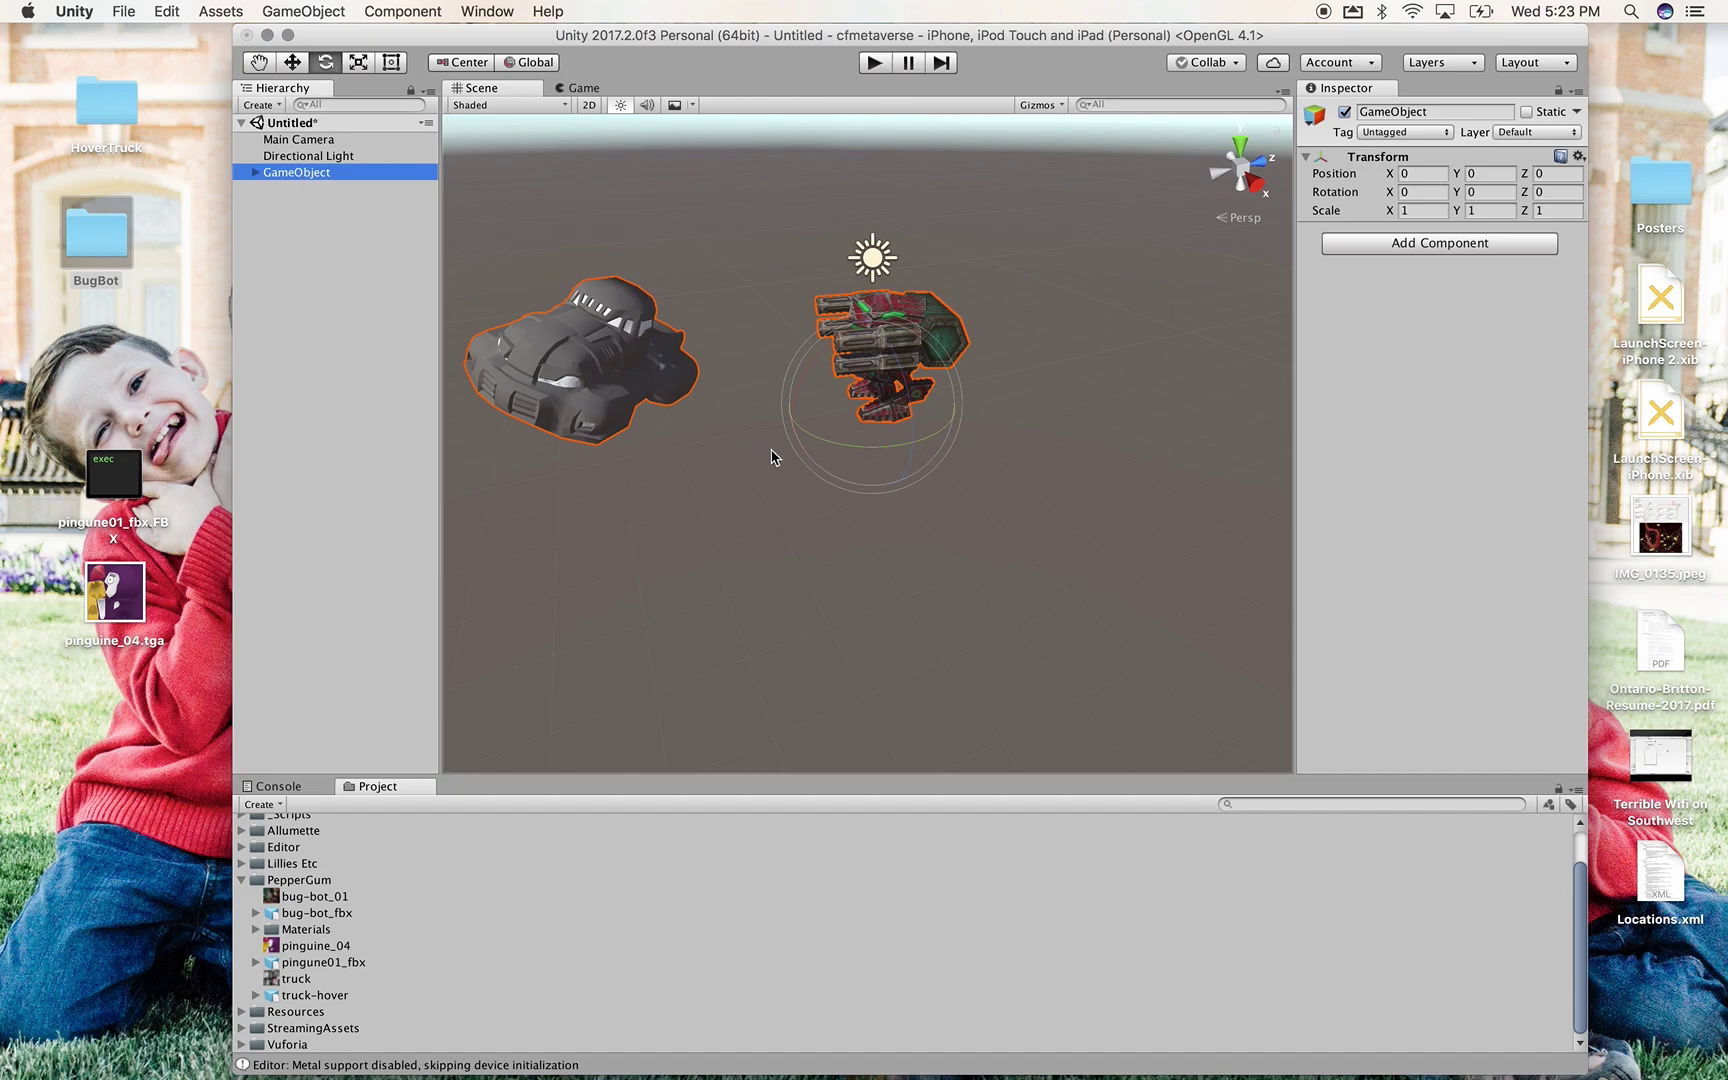
Rename the GameObject group to 'prefab'
left_click(312, 172)
type("pre")
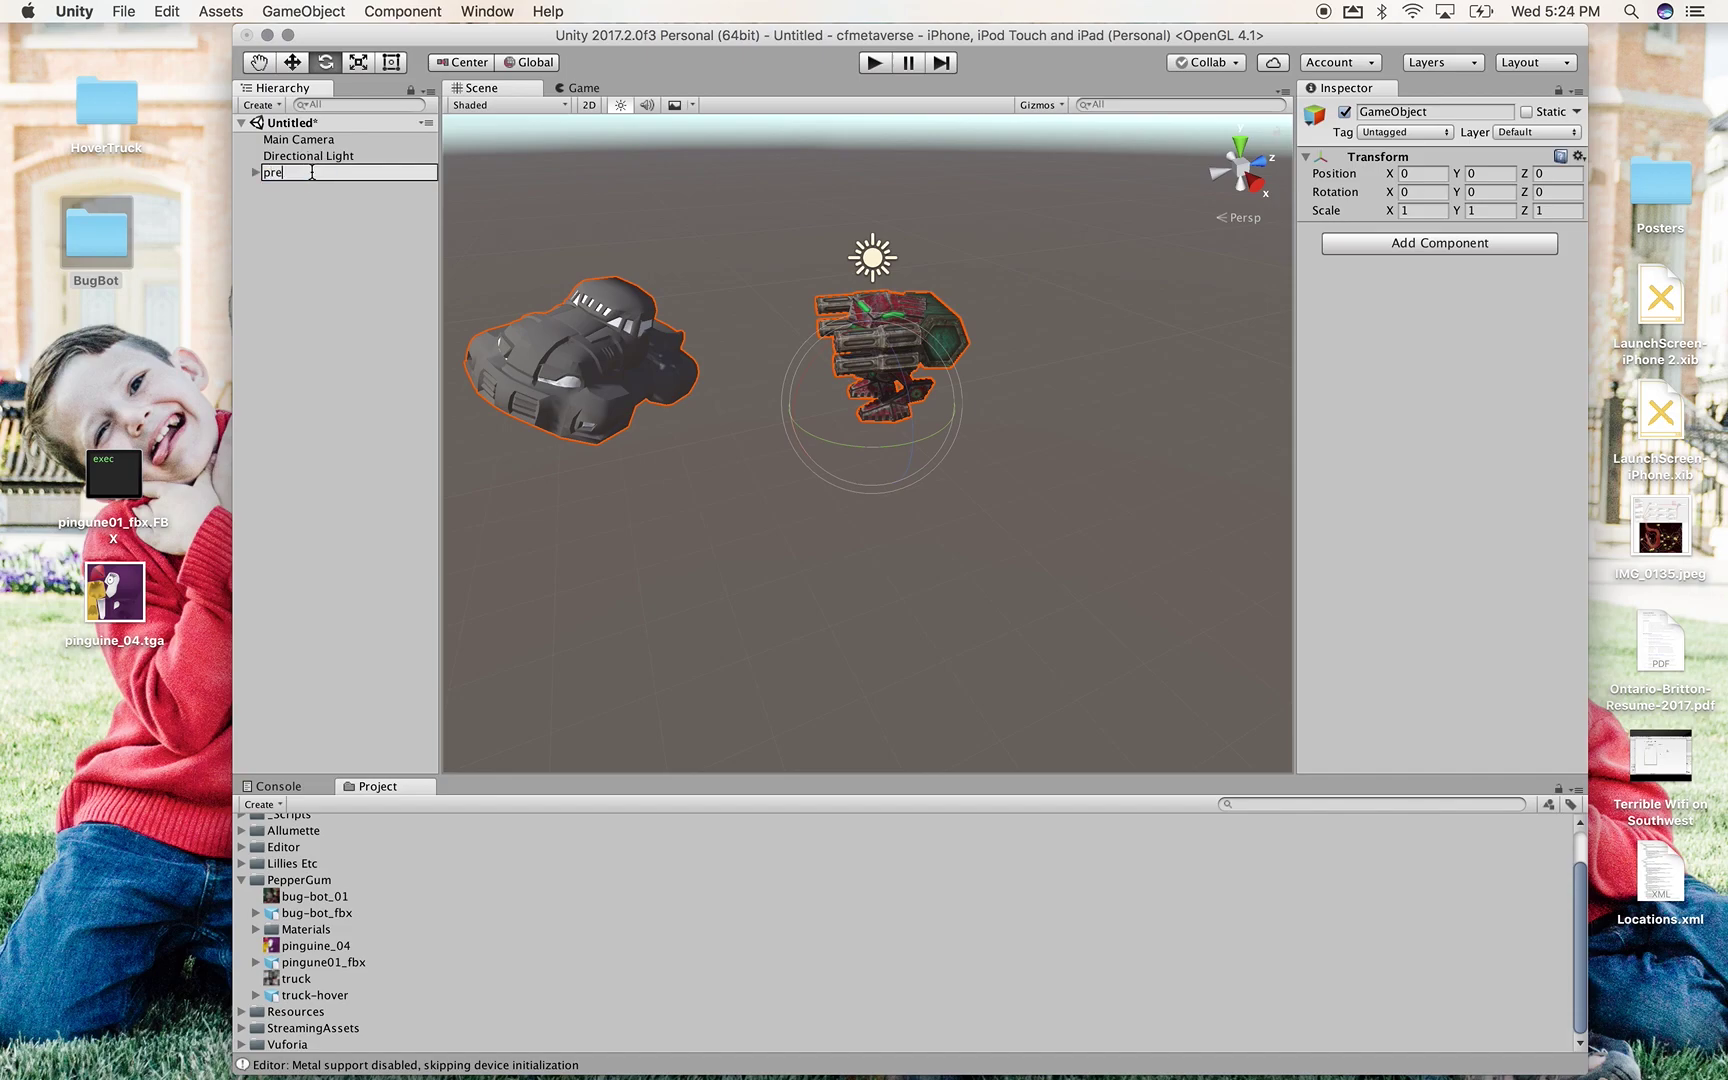
type("fab")
key("Return")
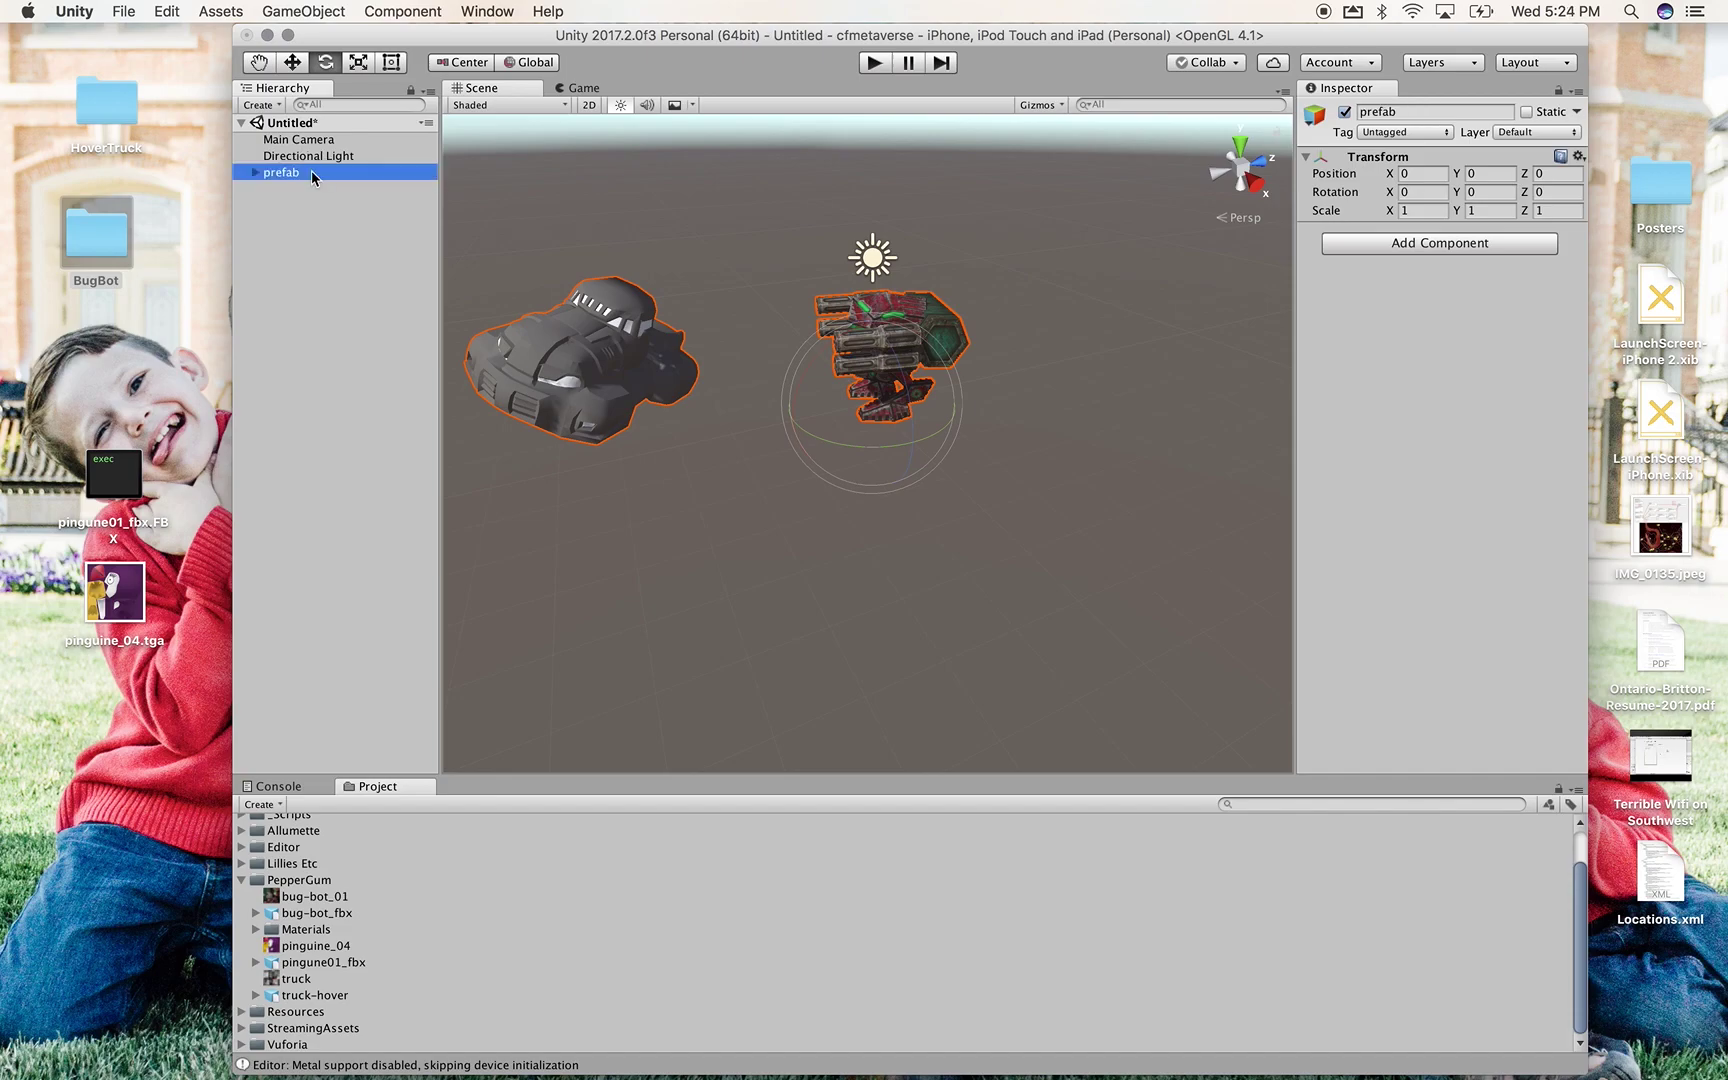
Create a truckescape folder in Resources/StructuredContent, then delete the misplaced copy
left_click(244, 882)
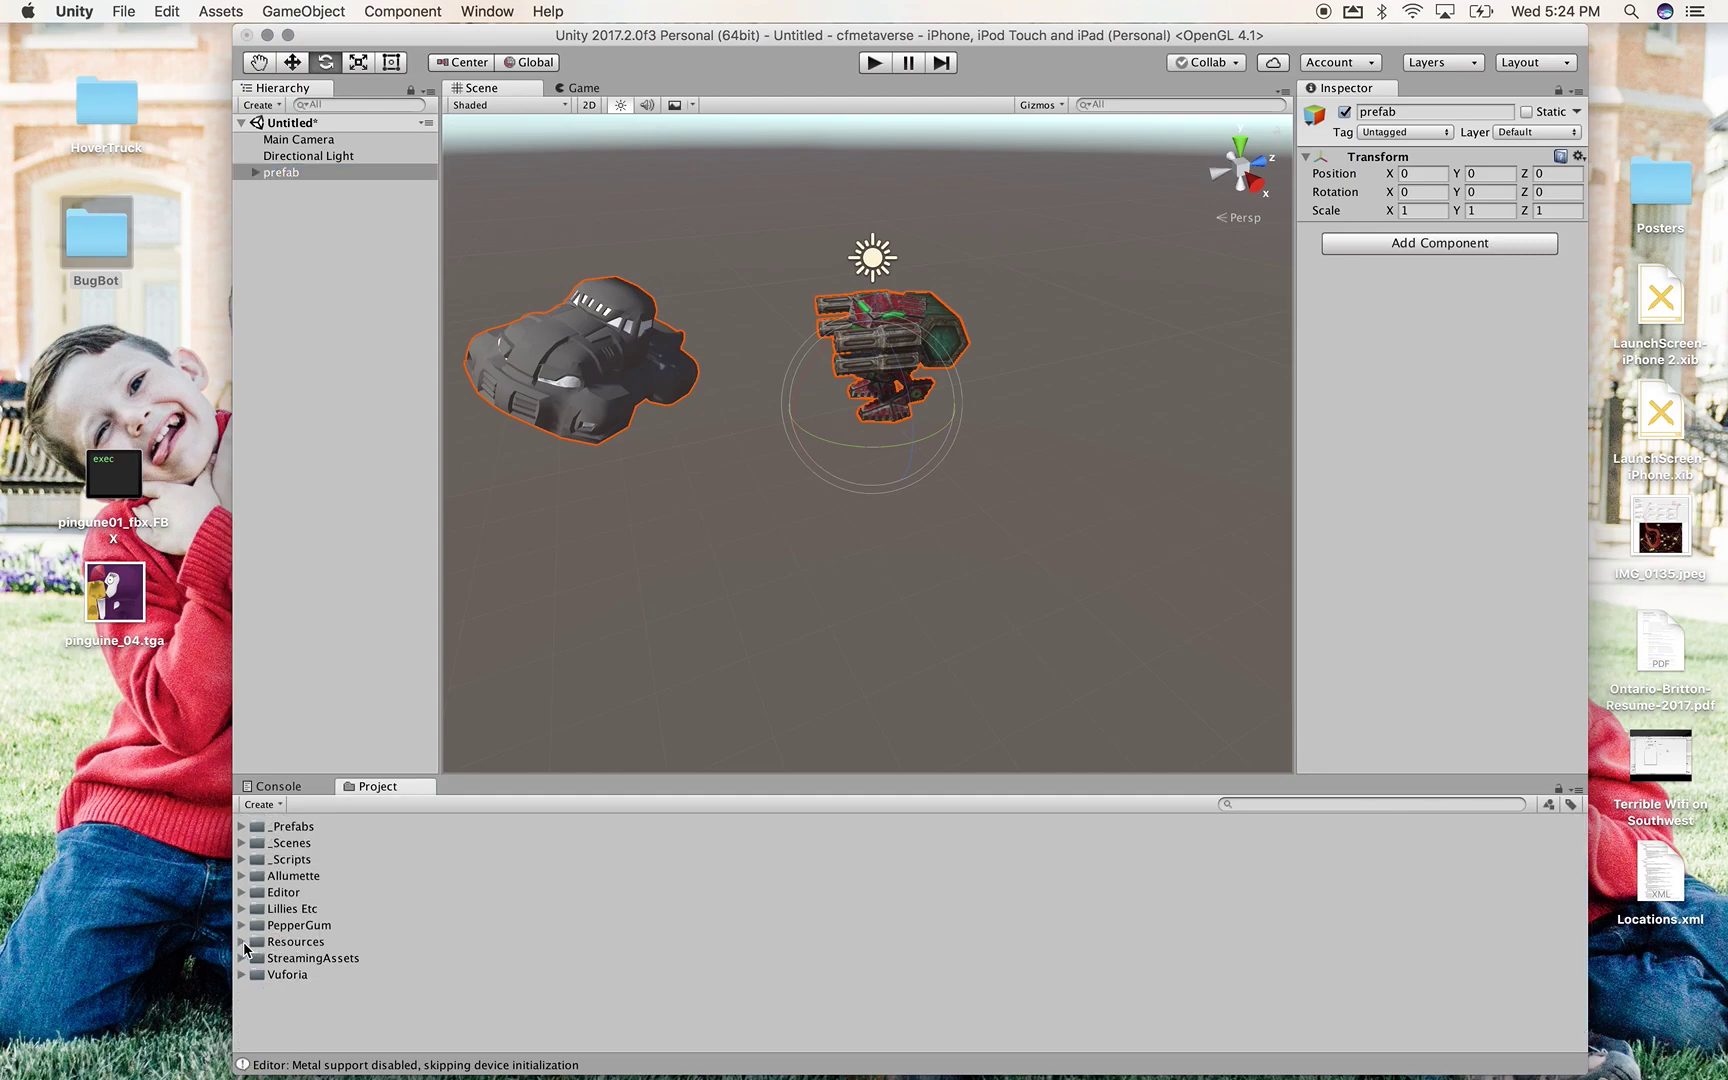
left_click(242, 941)
left_click(321, 960)
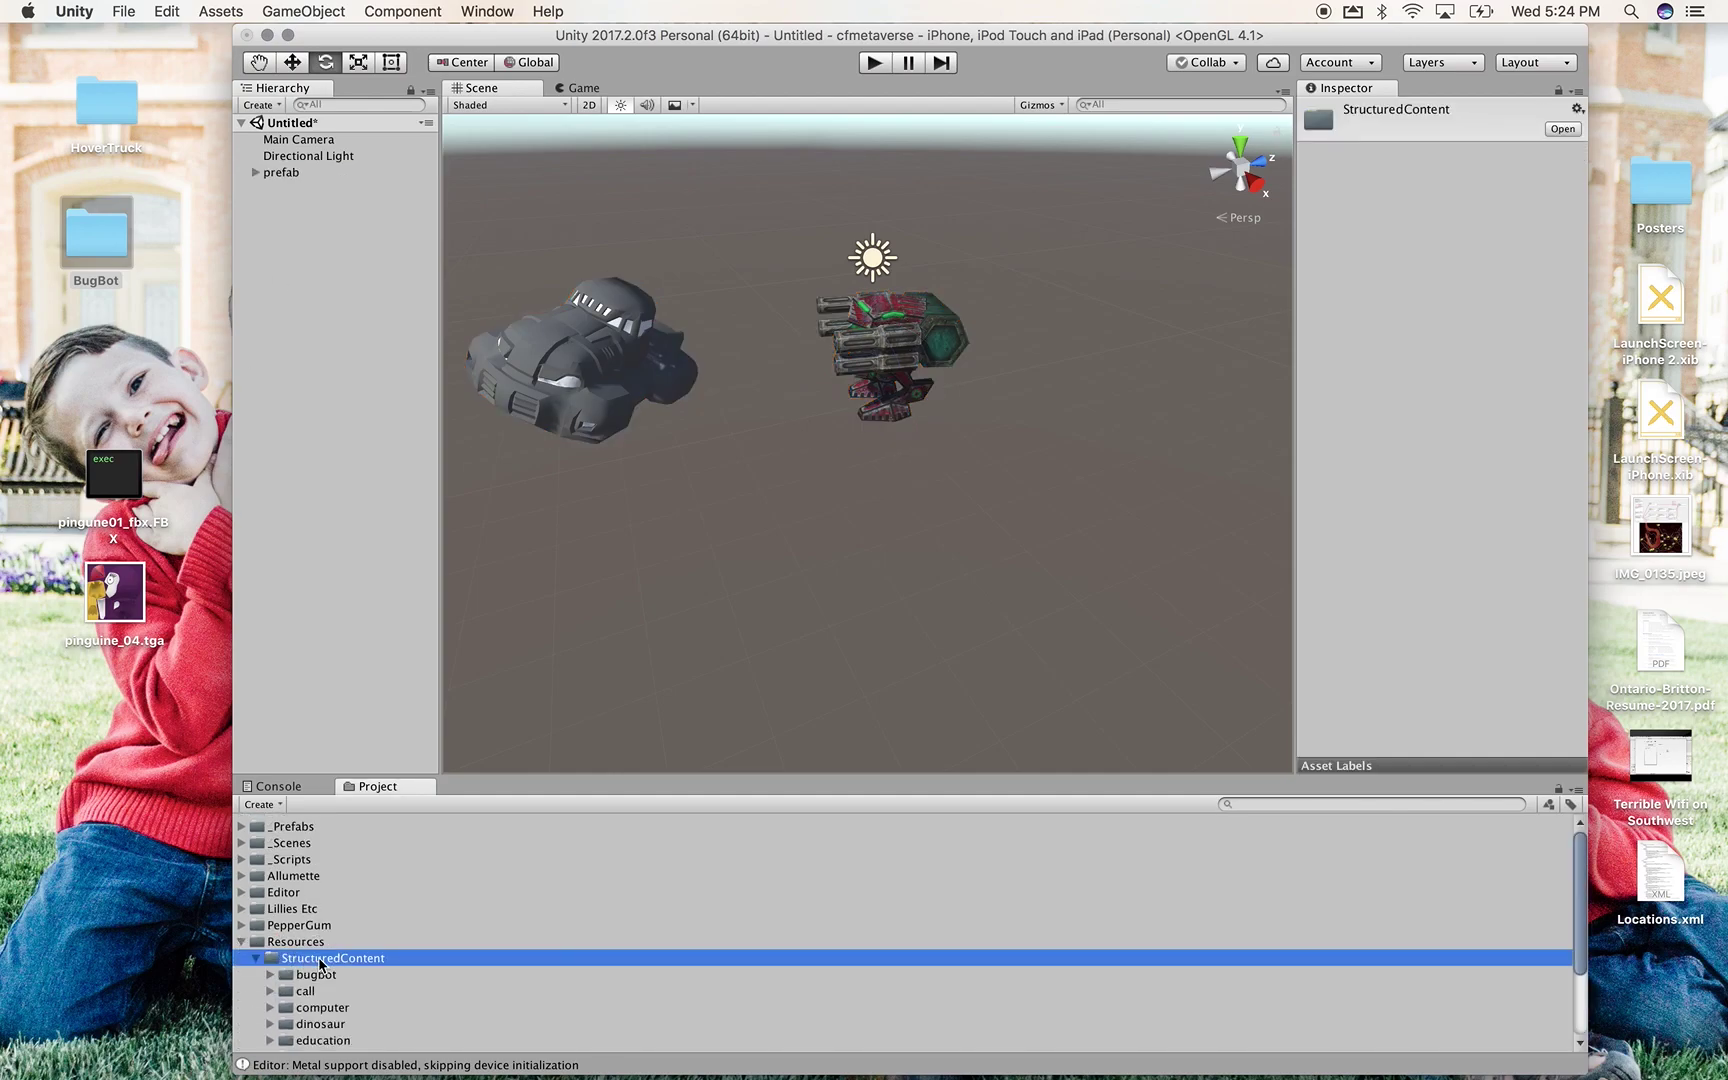
left_click(277, 806)
left_click(277, 825)
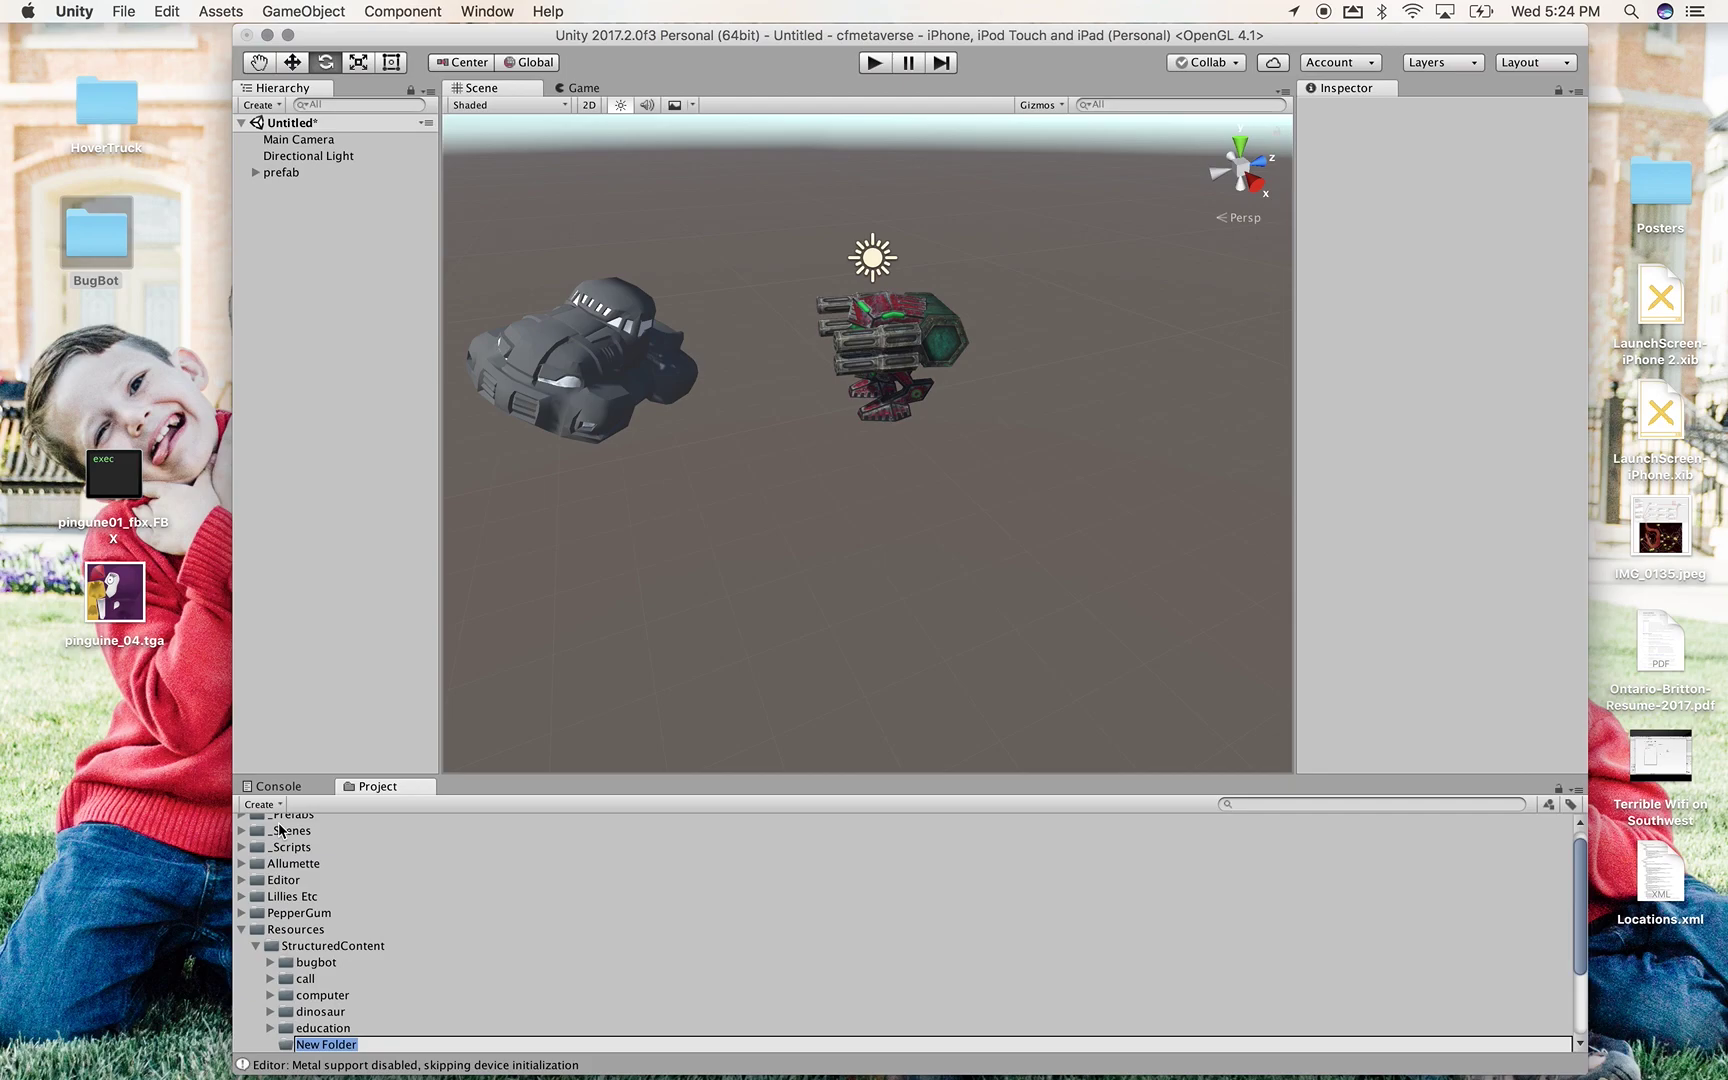
type("truckescape")
key("Return")
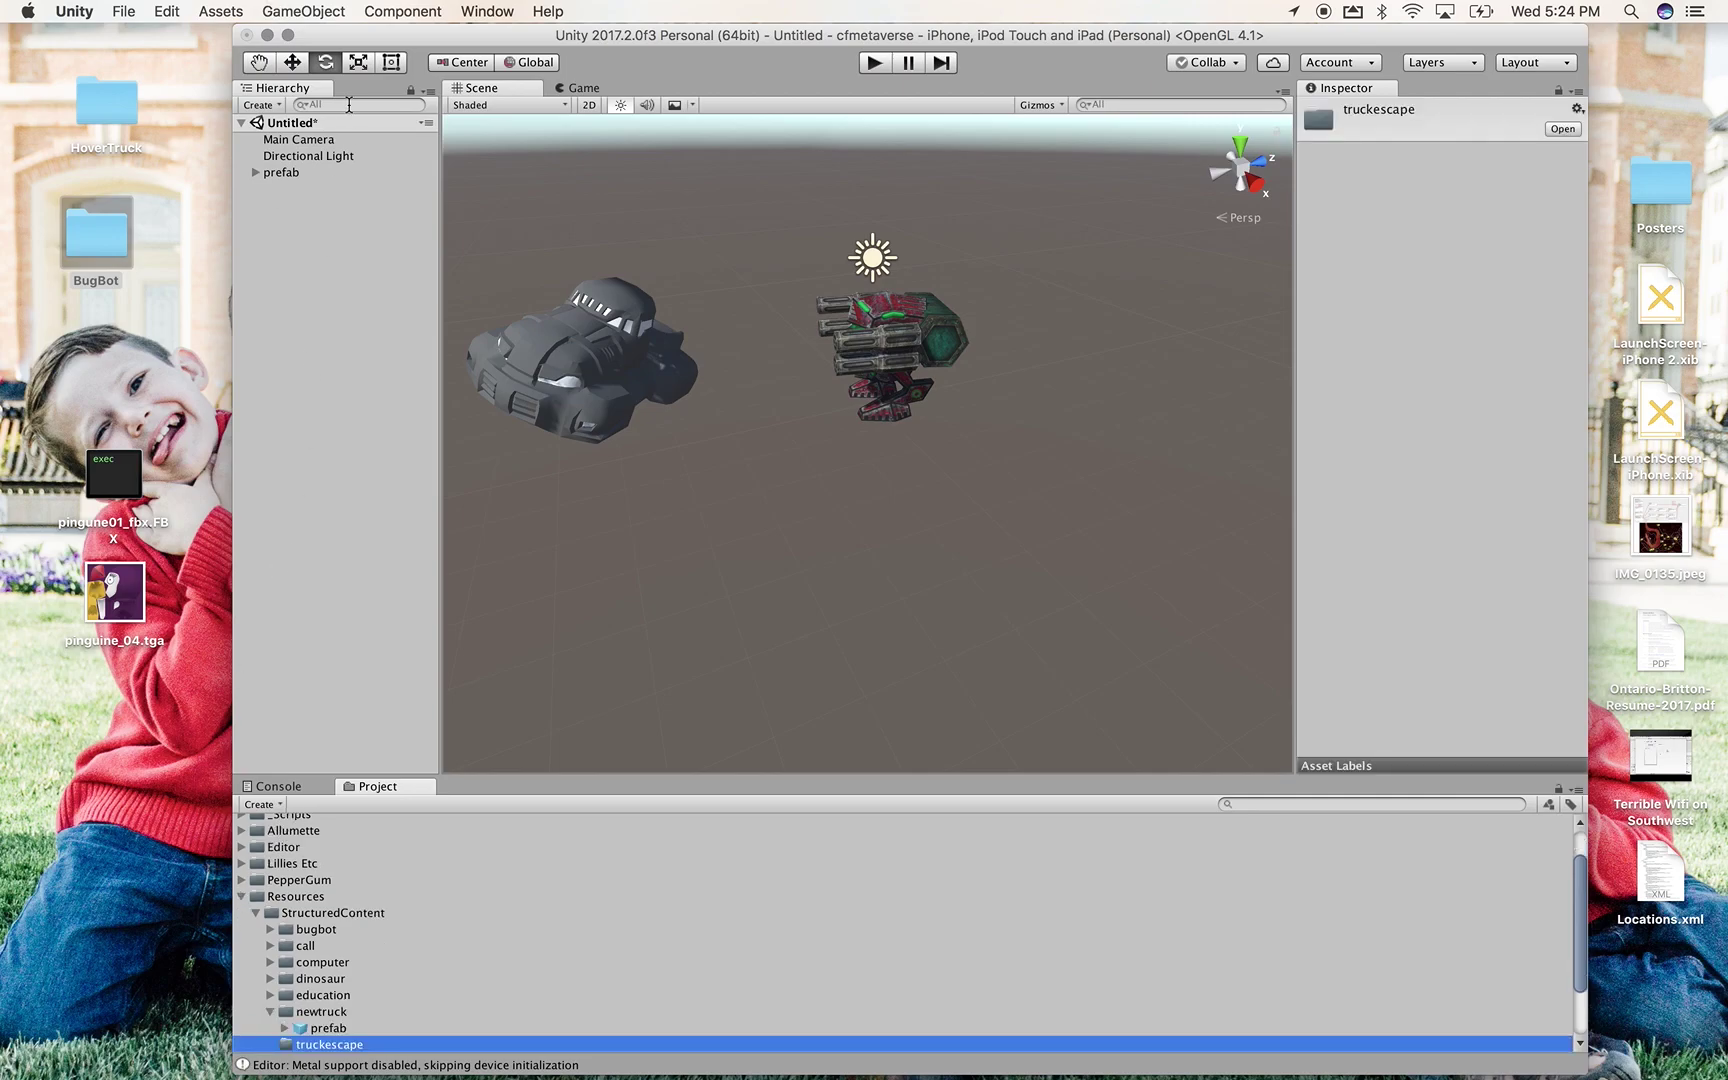
scroll(298, 990, "down", 3)
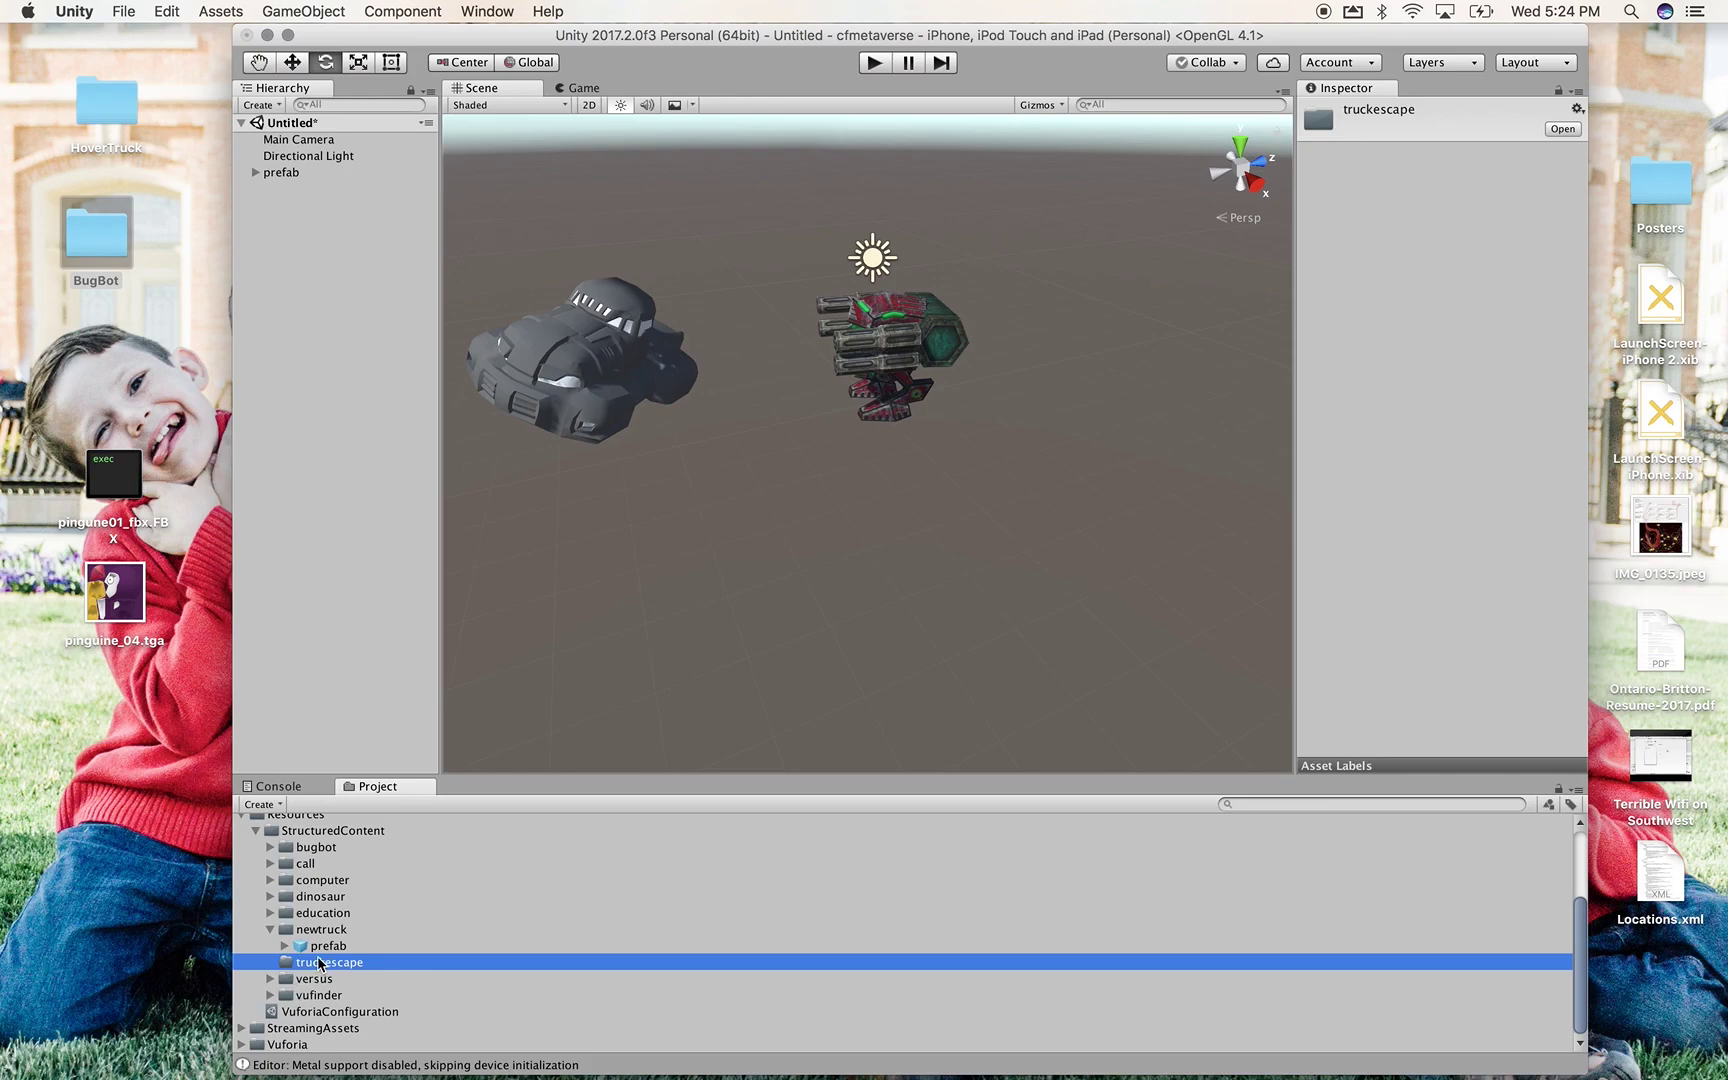
mouse_move(303, 962)
left_mouse_down()
mouse_move(306, 826)
mouse_move(305, 968)
left_mouse_up()
key("super+BackSpace")
Recreate the truckescape folder in StructuredContent and save the prefab group into it
left_click(270, 946)
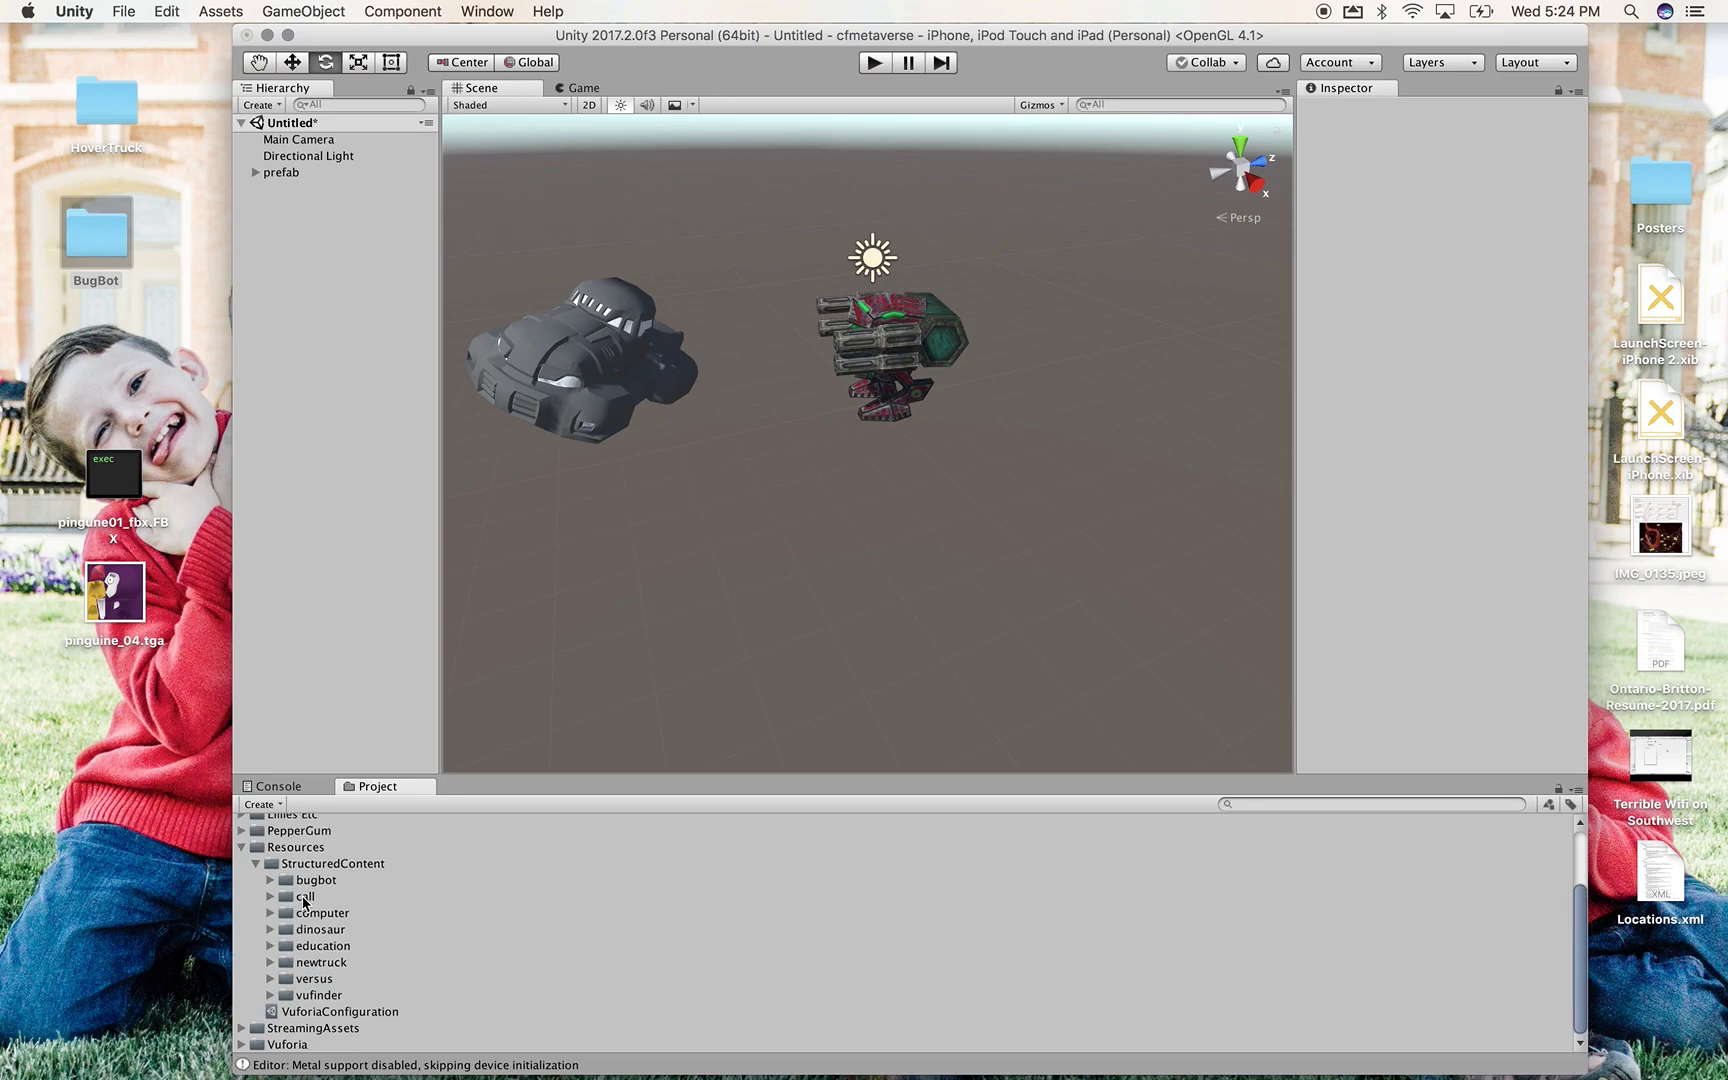
left_click(322, 864)
left_click(262, 804)
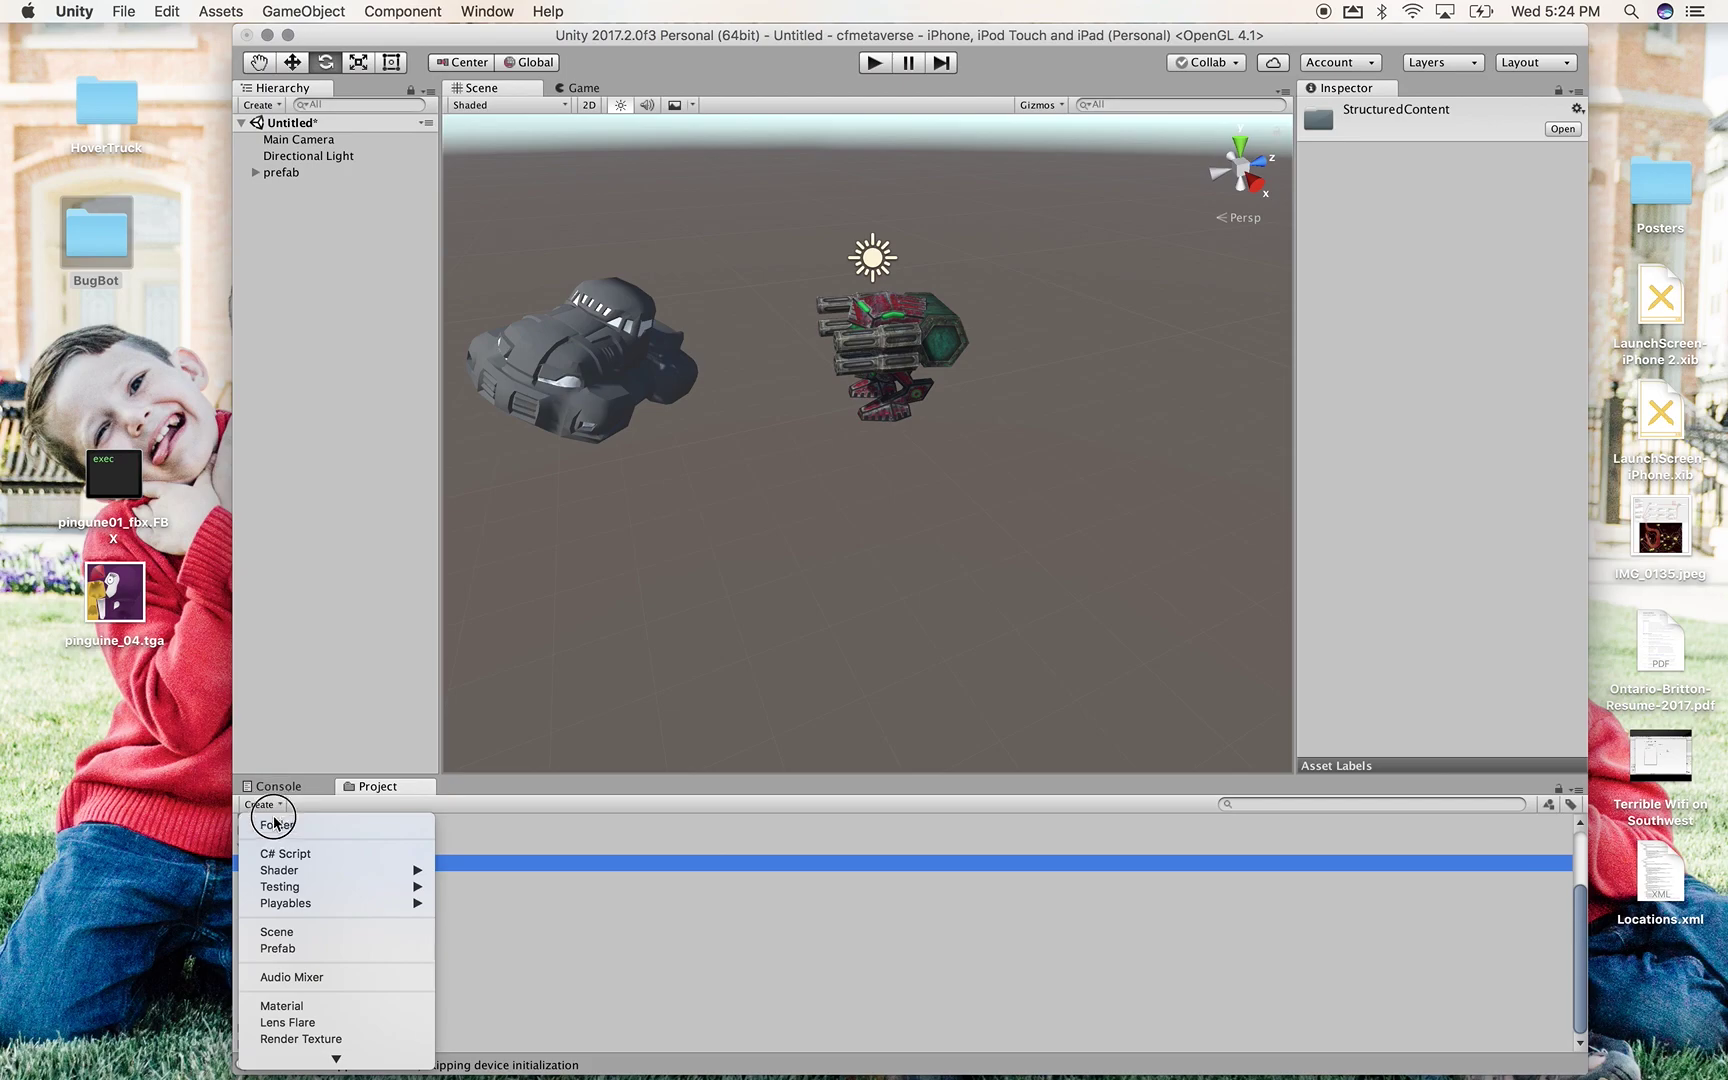
left_click(275, 821)
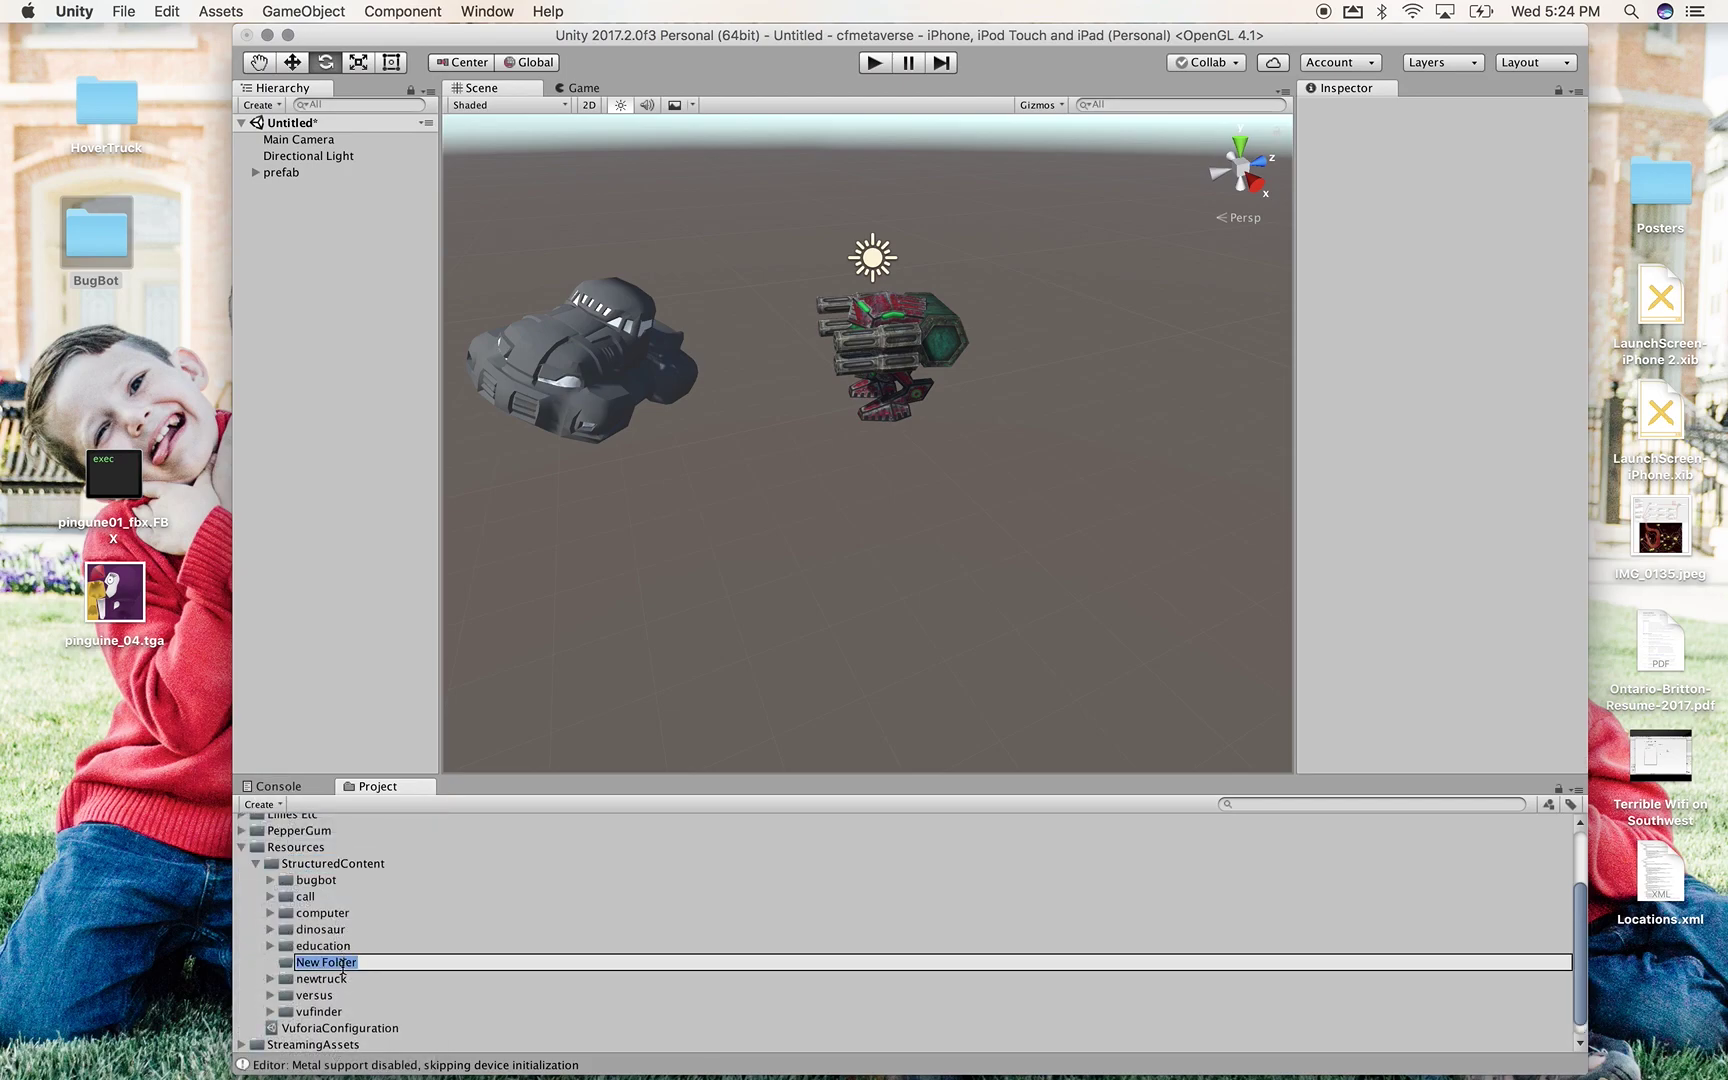
type("truckescape")
key("Left")
key("BackSpace")
key("Return")
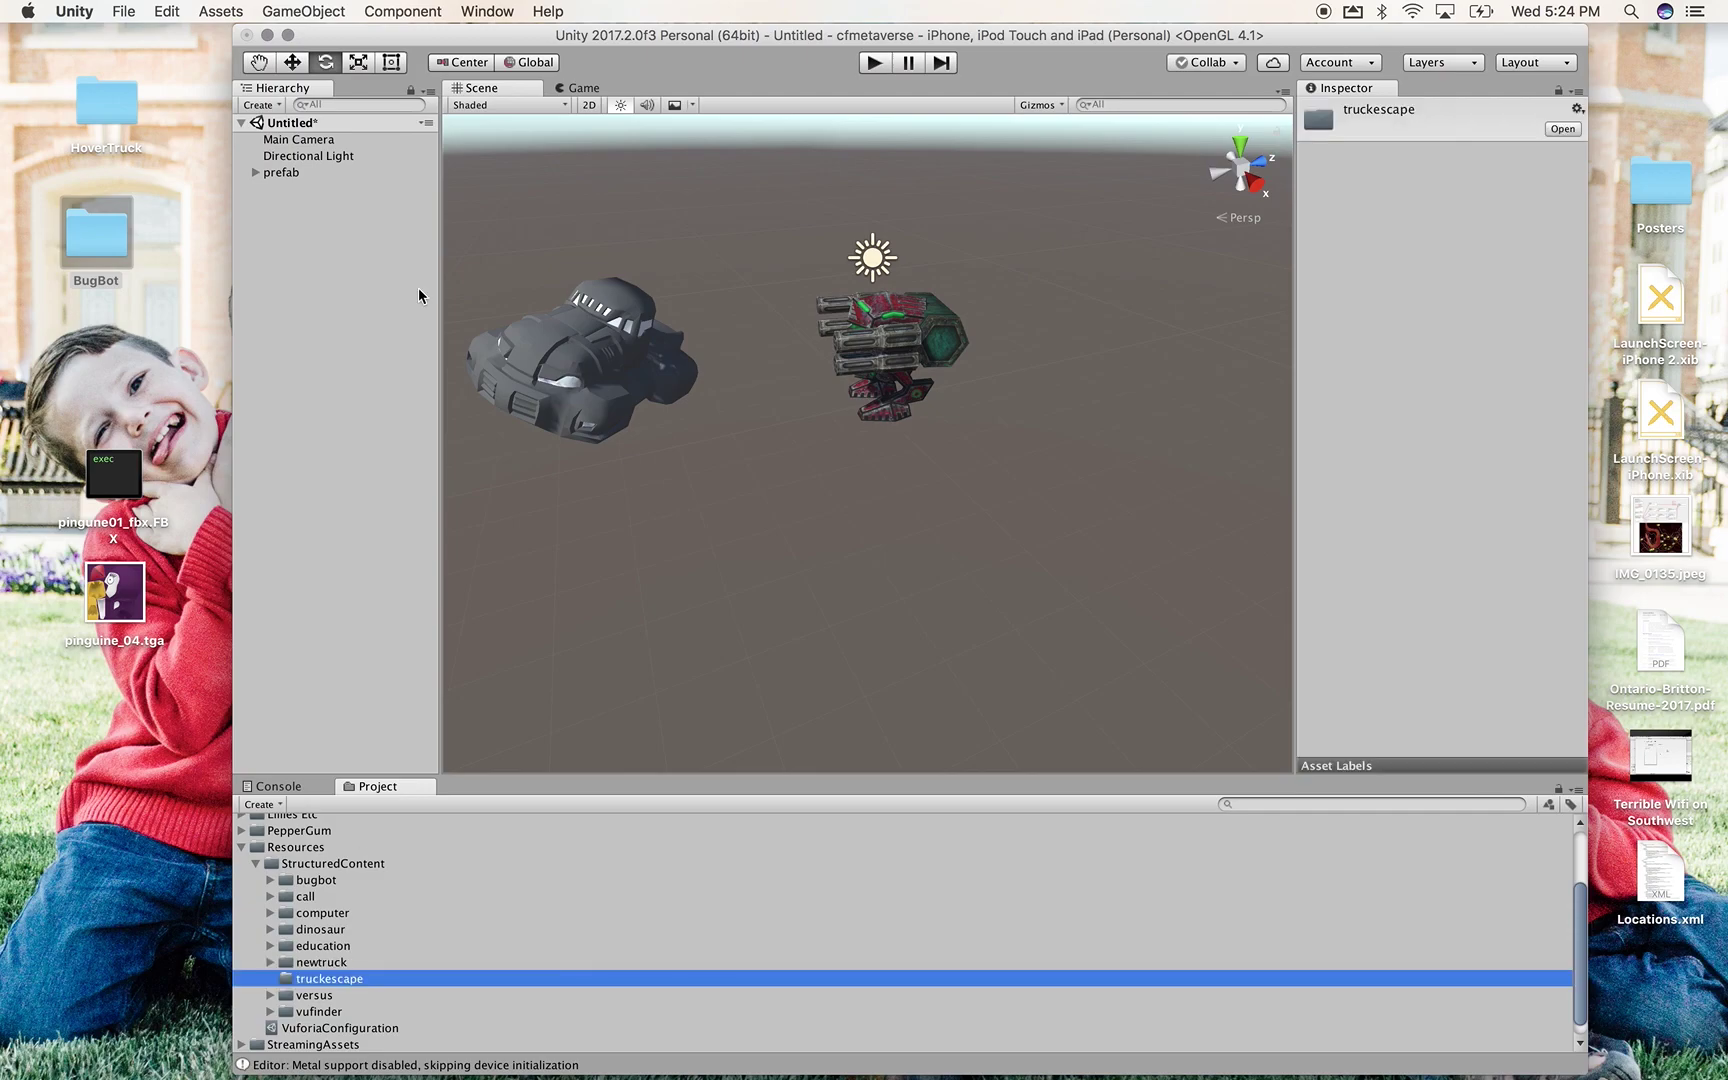
left_click_drag(289, 174, 332, 984)
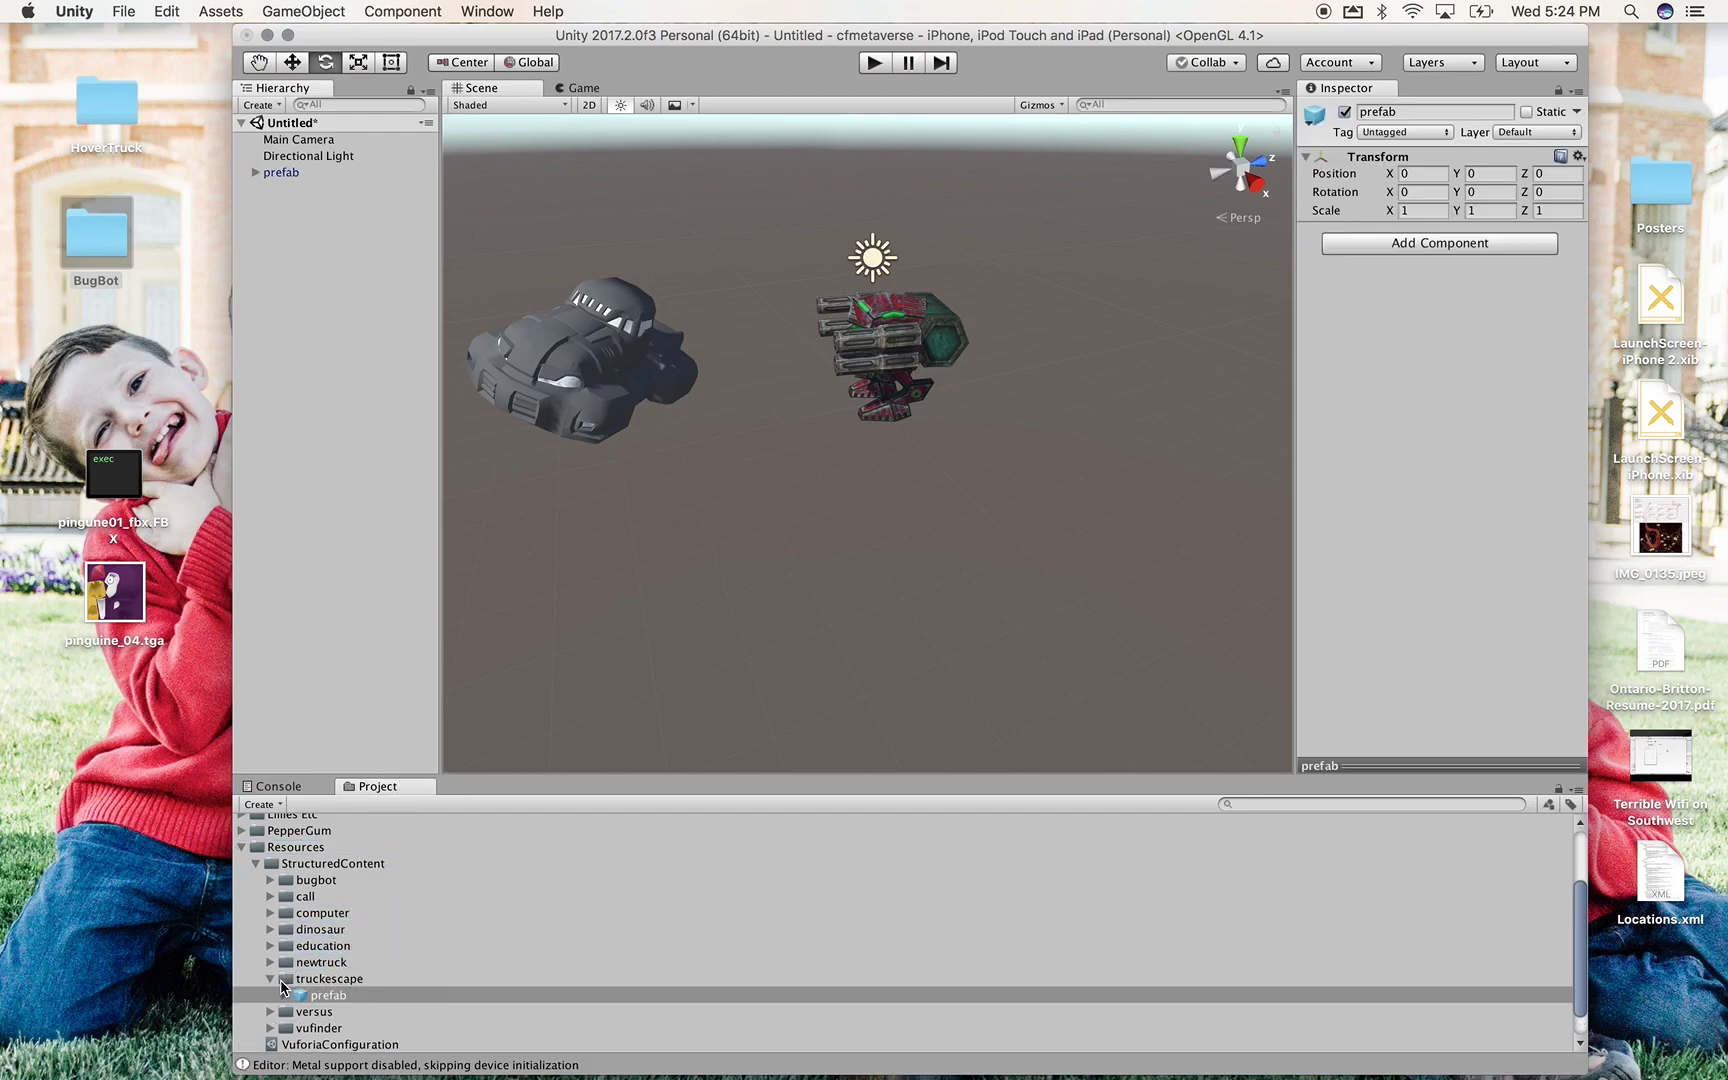
left_click(273, 981)
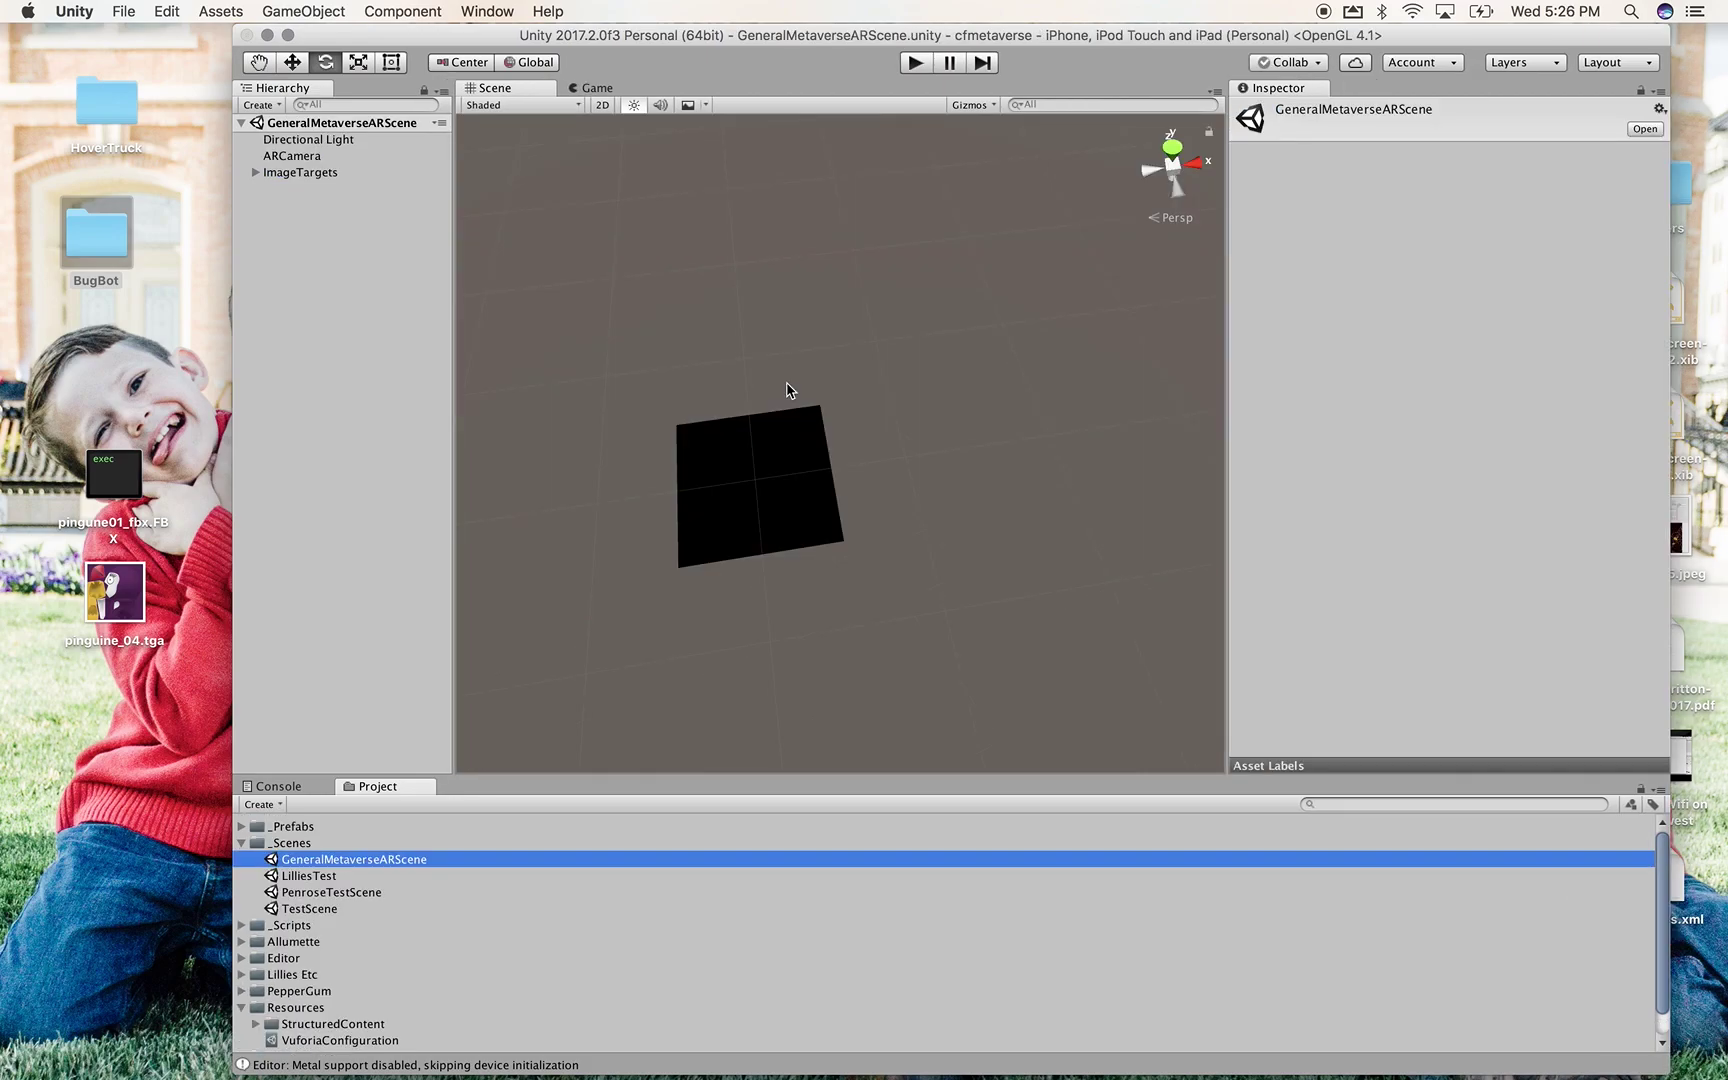
Expand ImageTargets in GeneralMetaverseARScene and orbit the Scene view around the targets
scroll(789, 390, "down", 5)
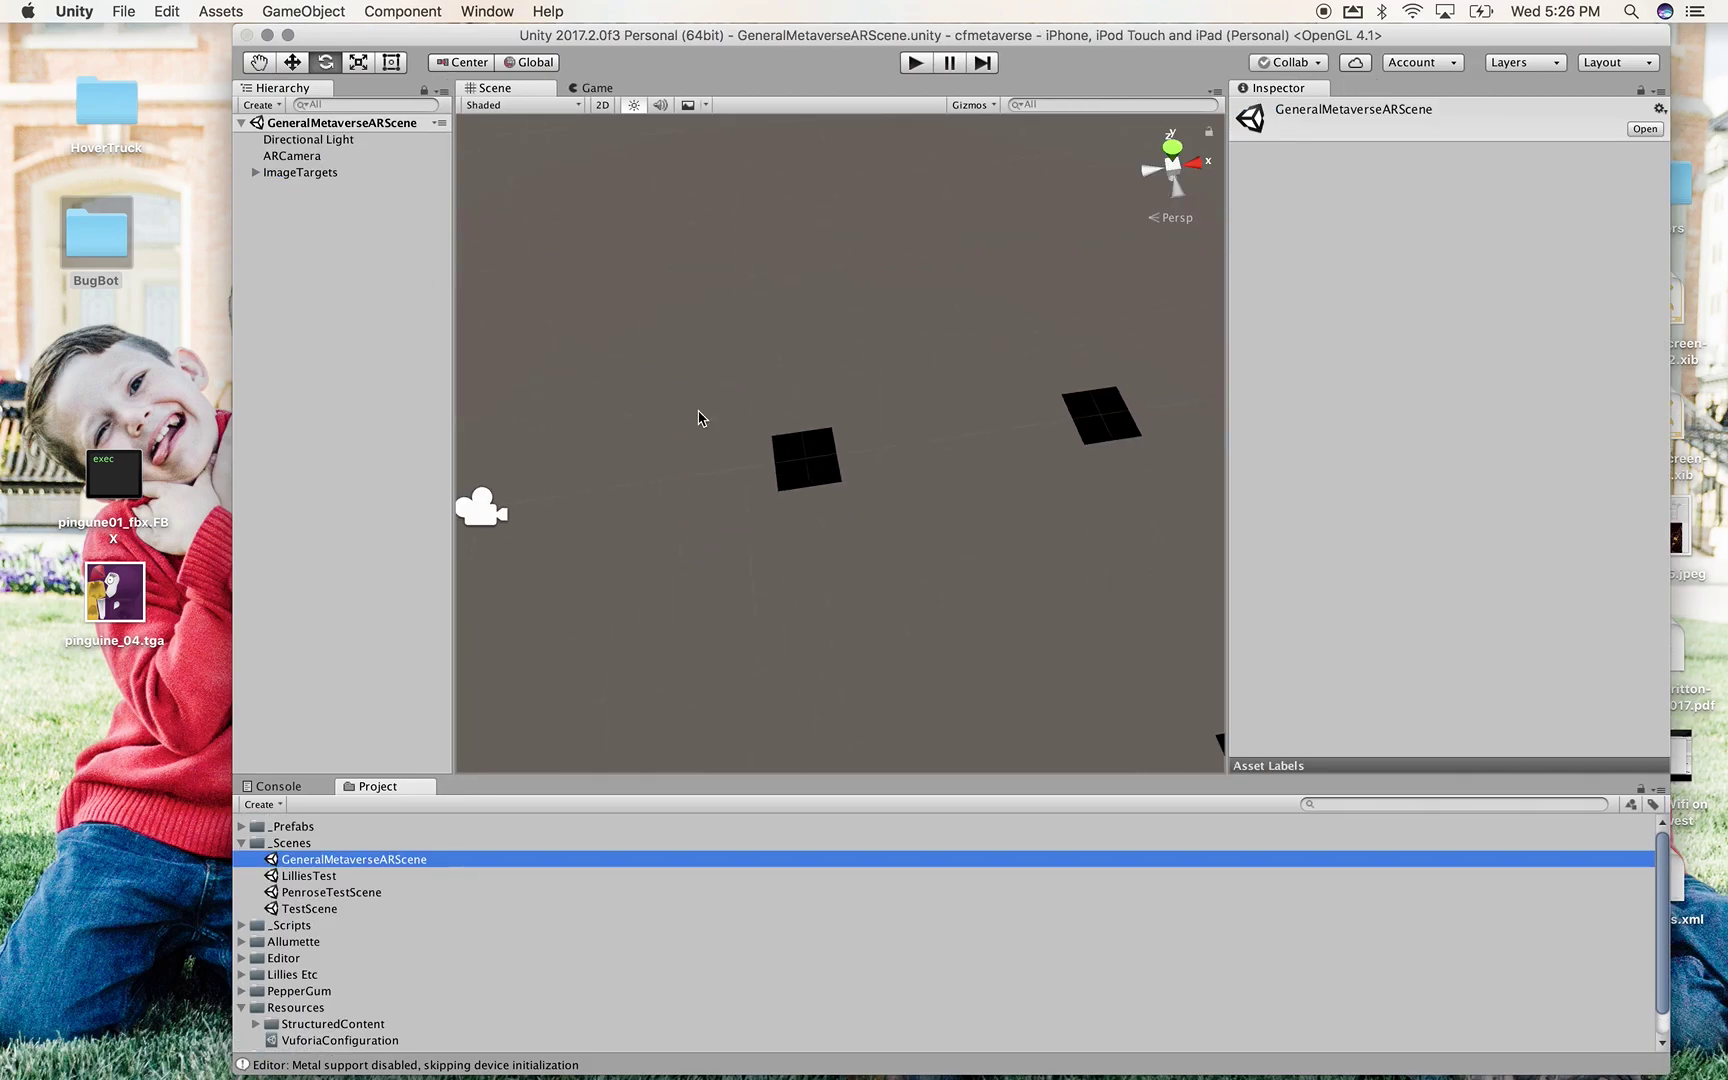
scroll(700, 417, "up", 4)
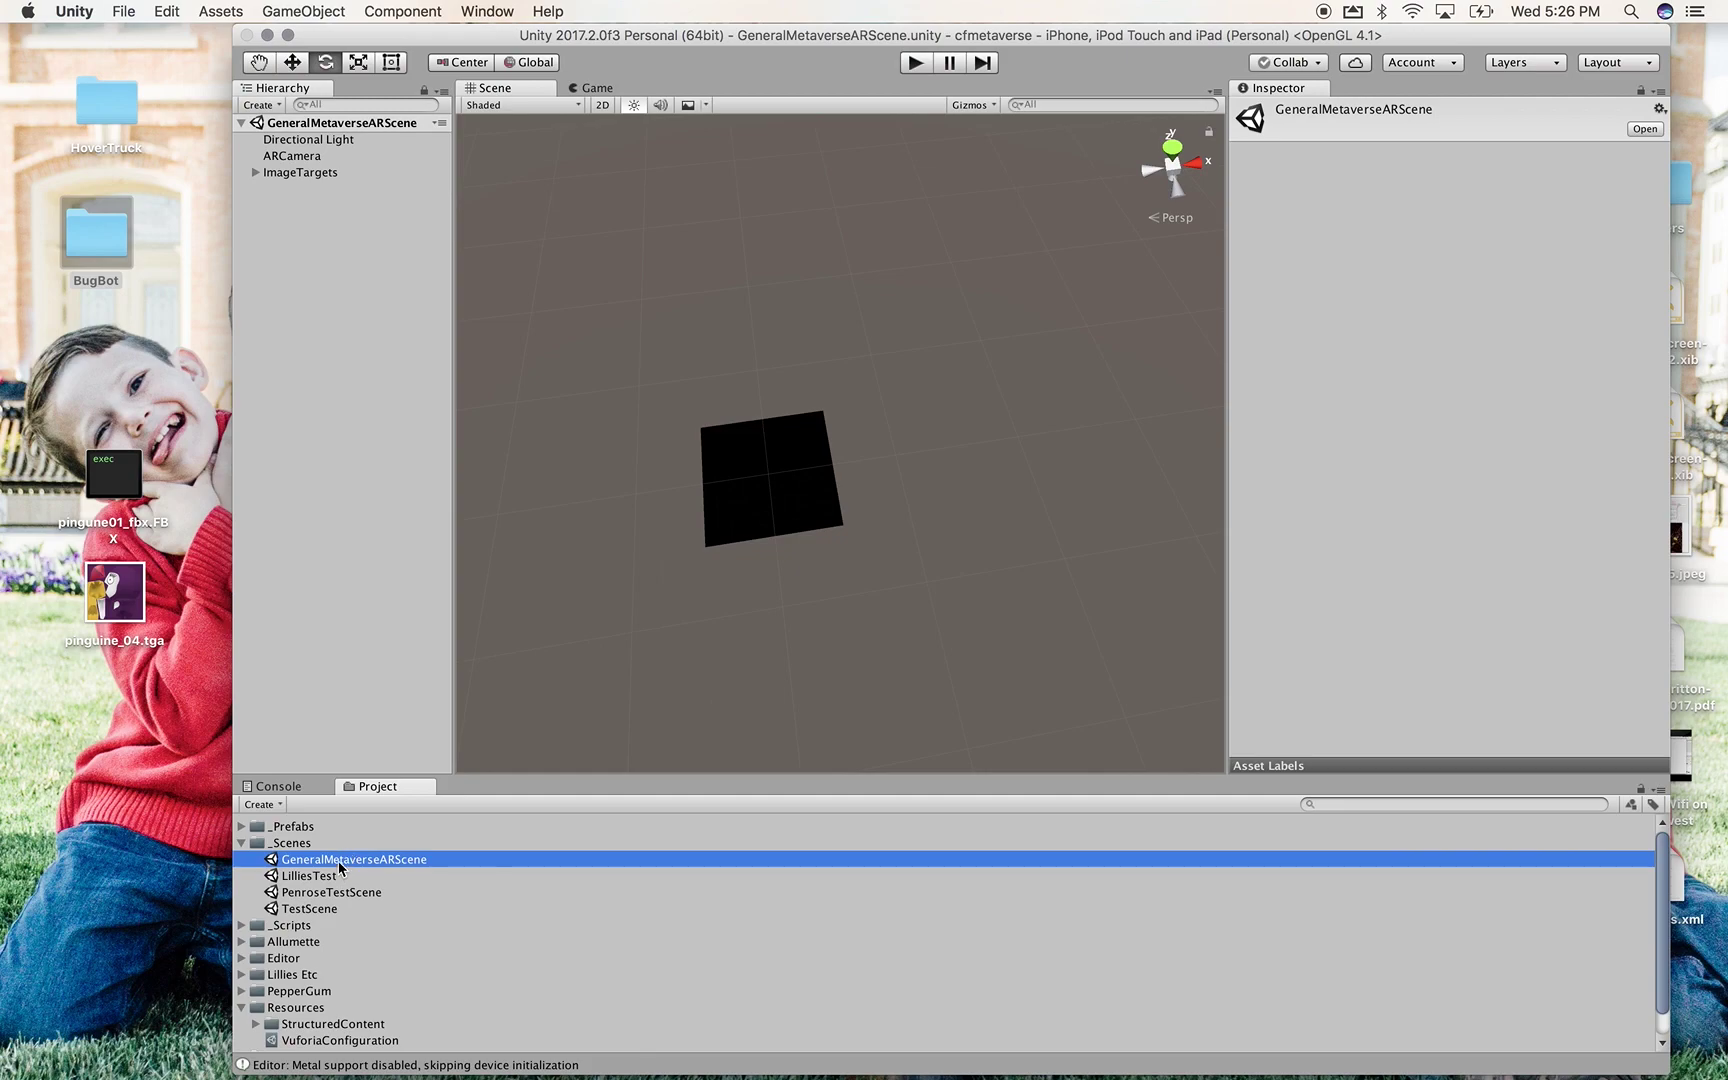
left_click(336, 860)
left_click(256, 174)
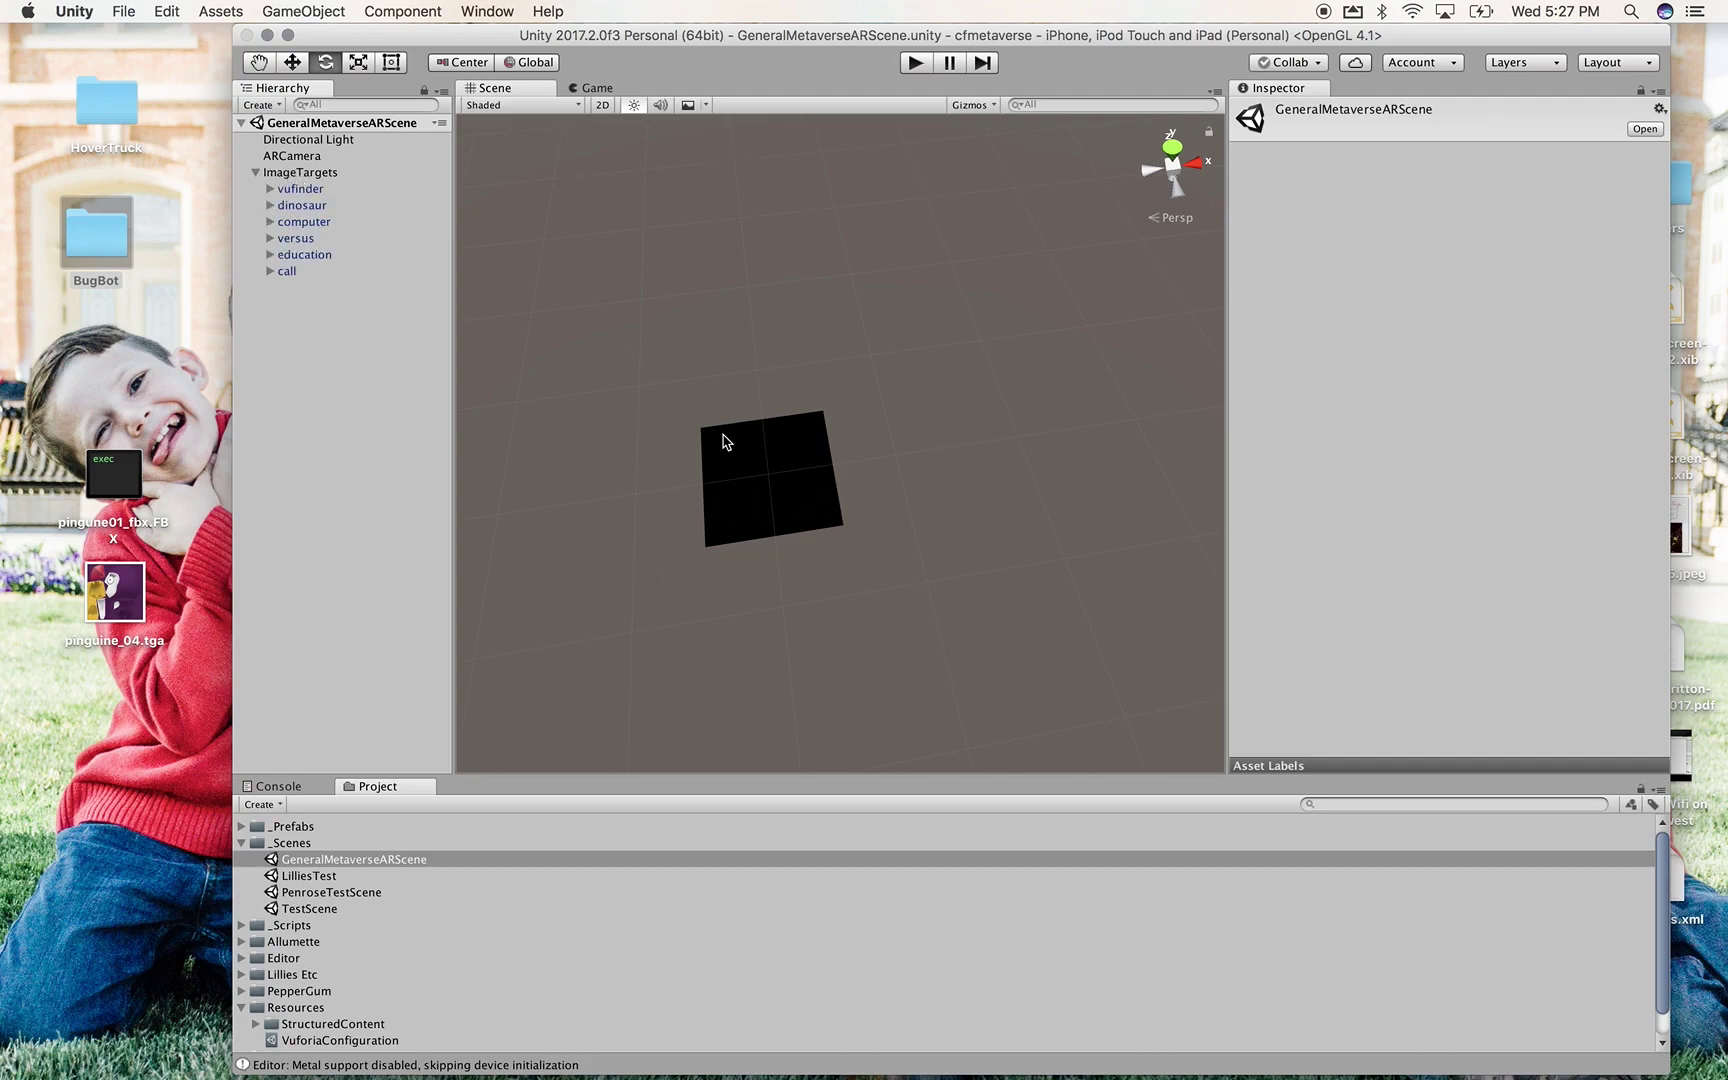
scroll(723, 442, "down", 4)
scroll(722, 441, "down", 3)
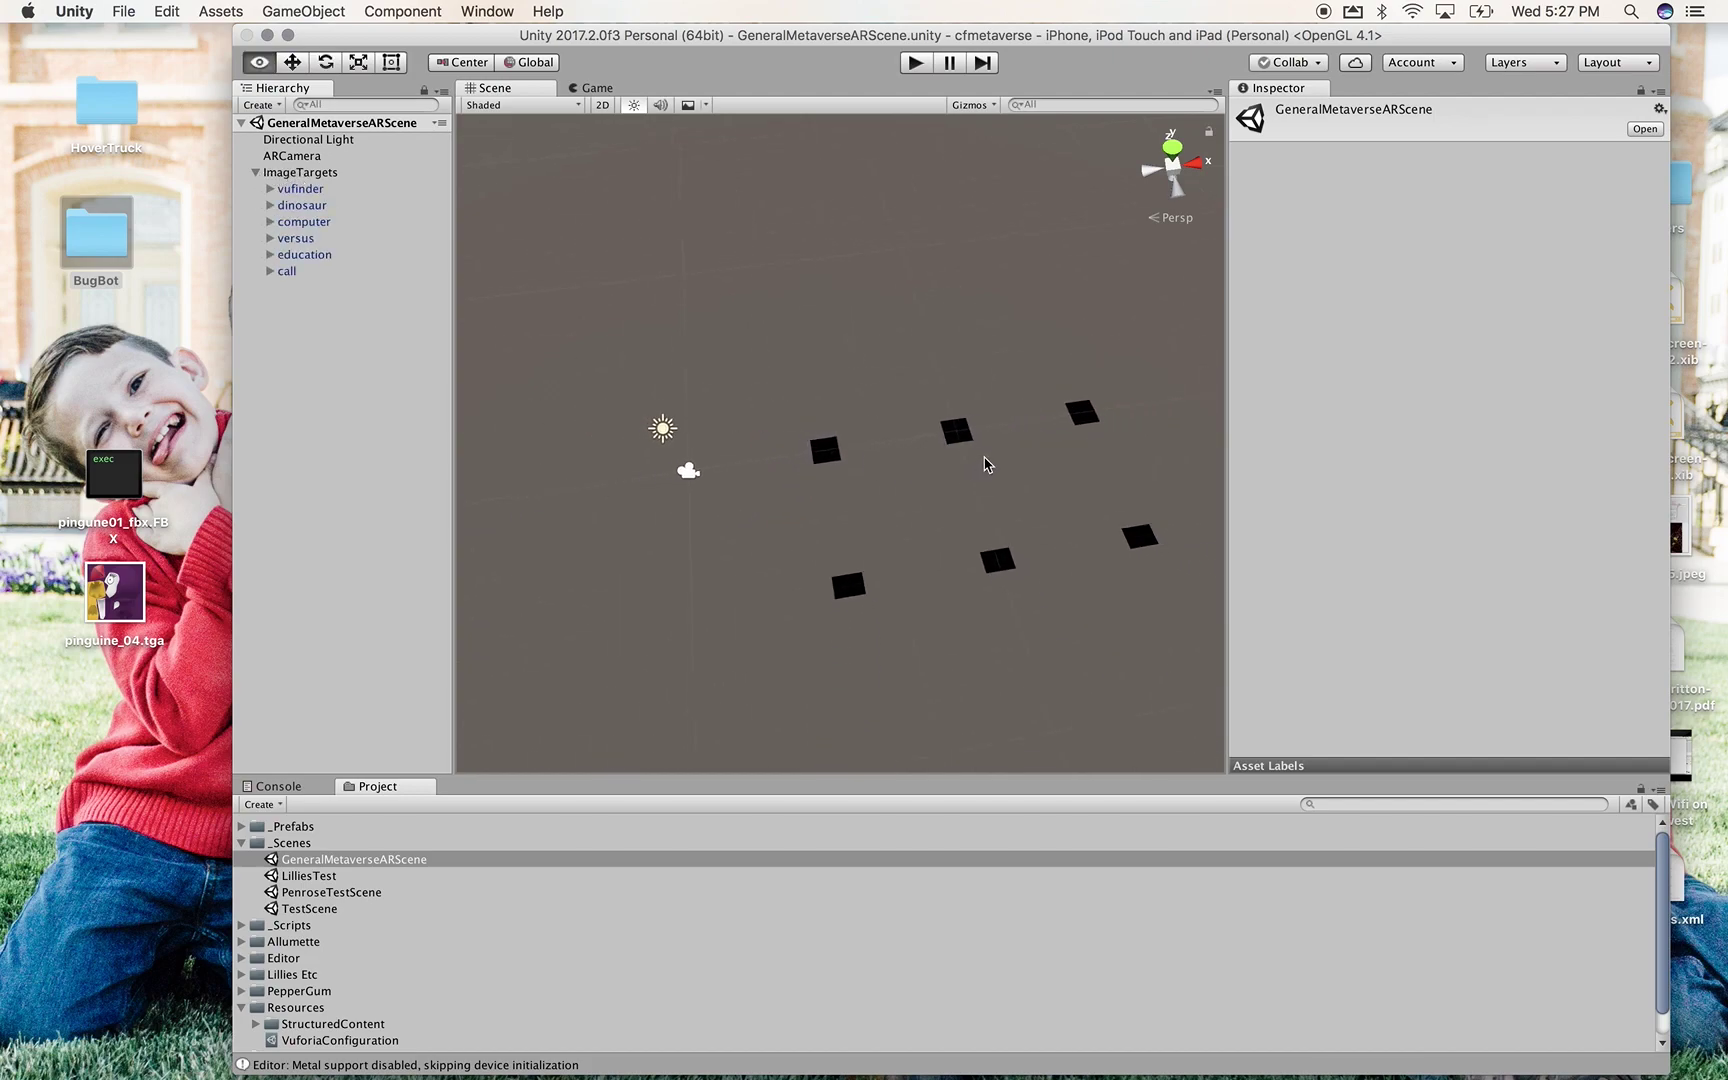
left_click_drag(985, 463, 829, 417, "alt")
scroll(829, 417, "up", 3)
scroll(679, 424, "down", 3)
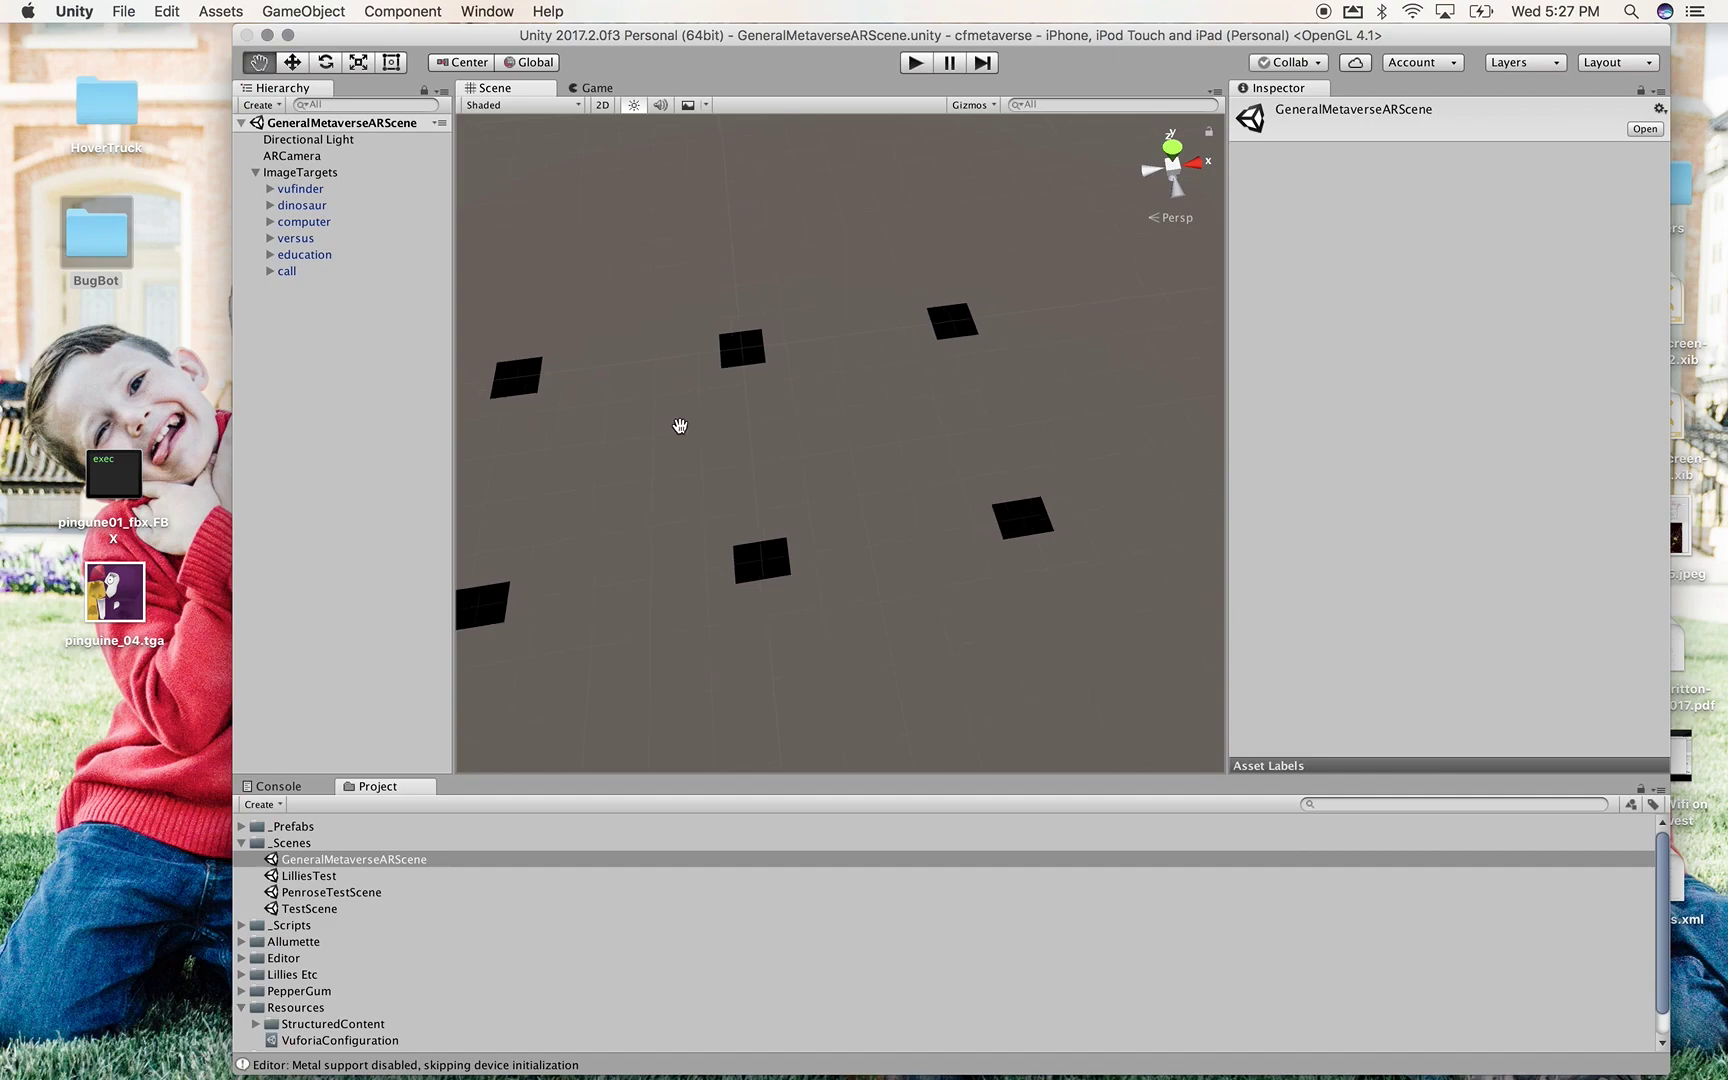
scroll(792, 426, "up", 3)
Inspect the vufinder, dinosaur, computer, versus, education and call targets in turn
left_click(300, 189)
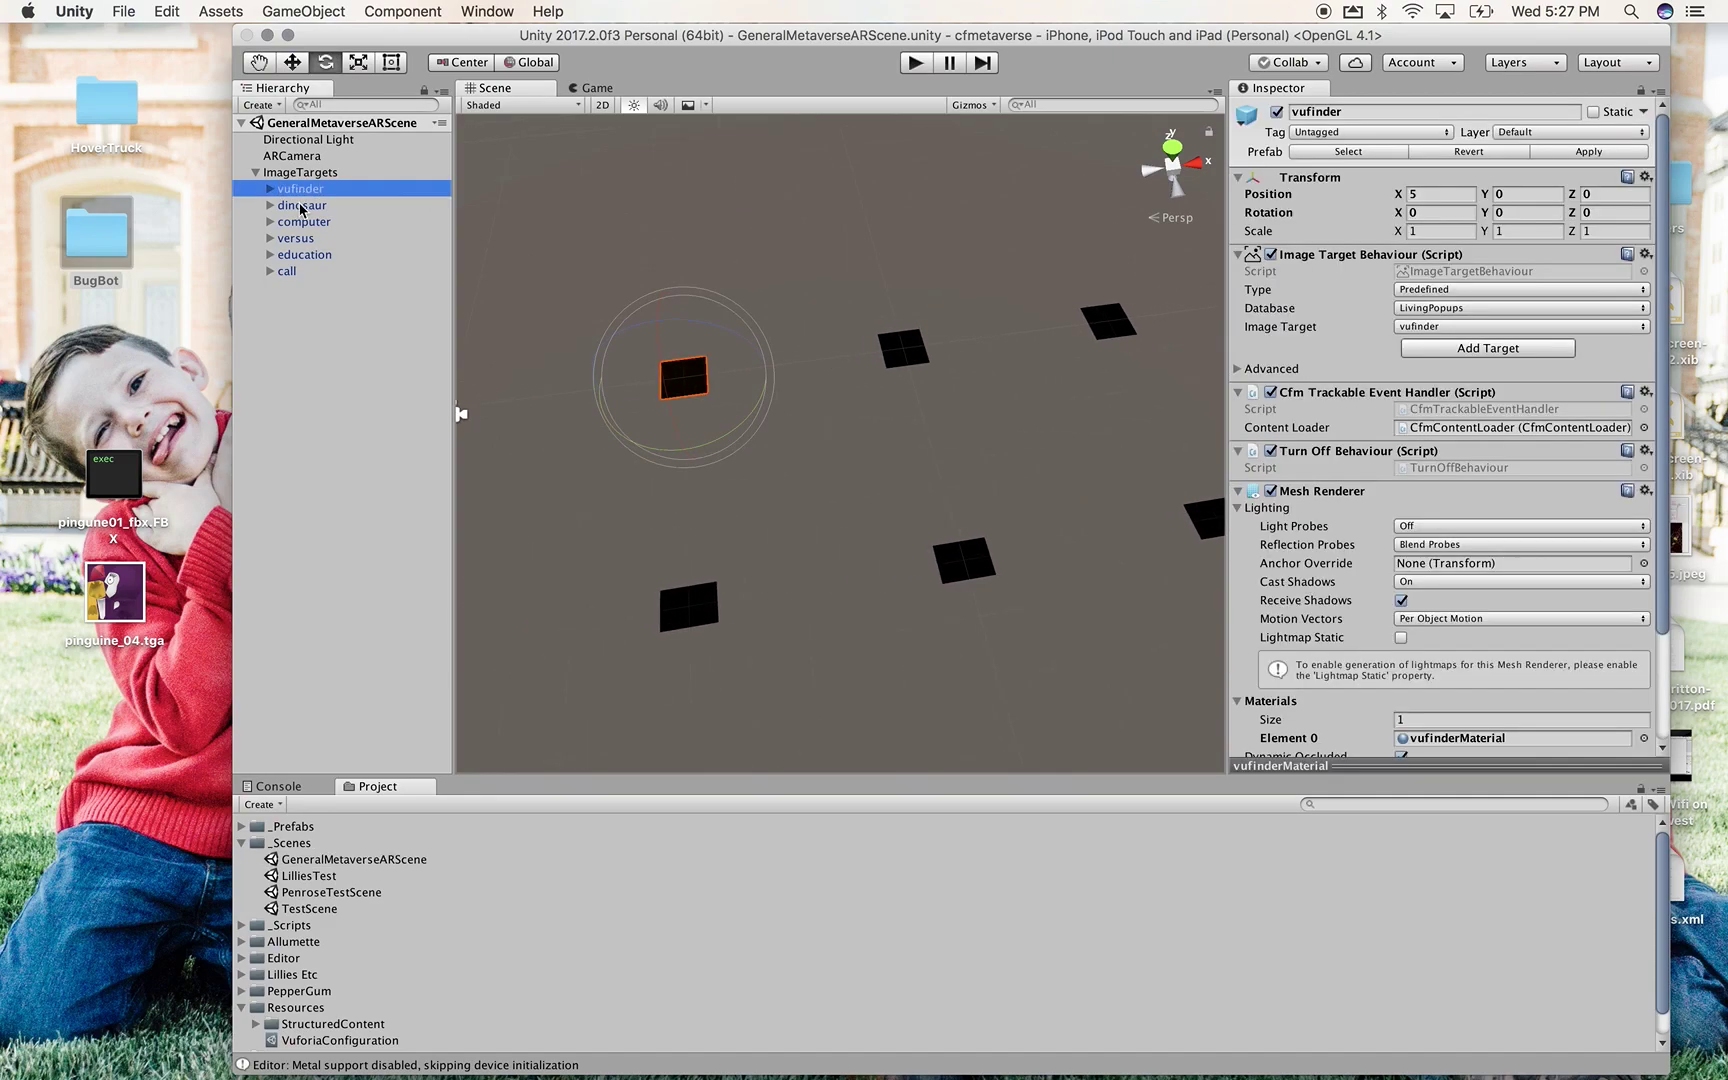
left_click(301, 208)
left_click(295, 222)
left_click(288, 240)
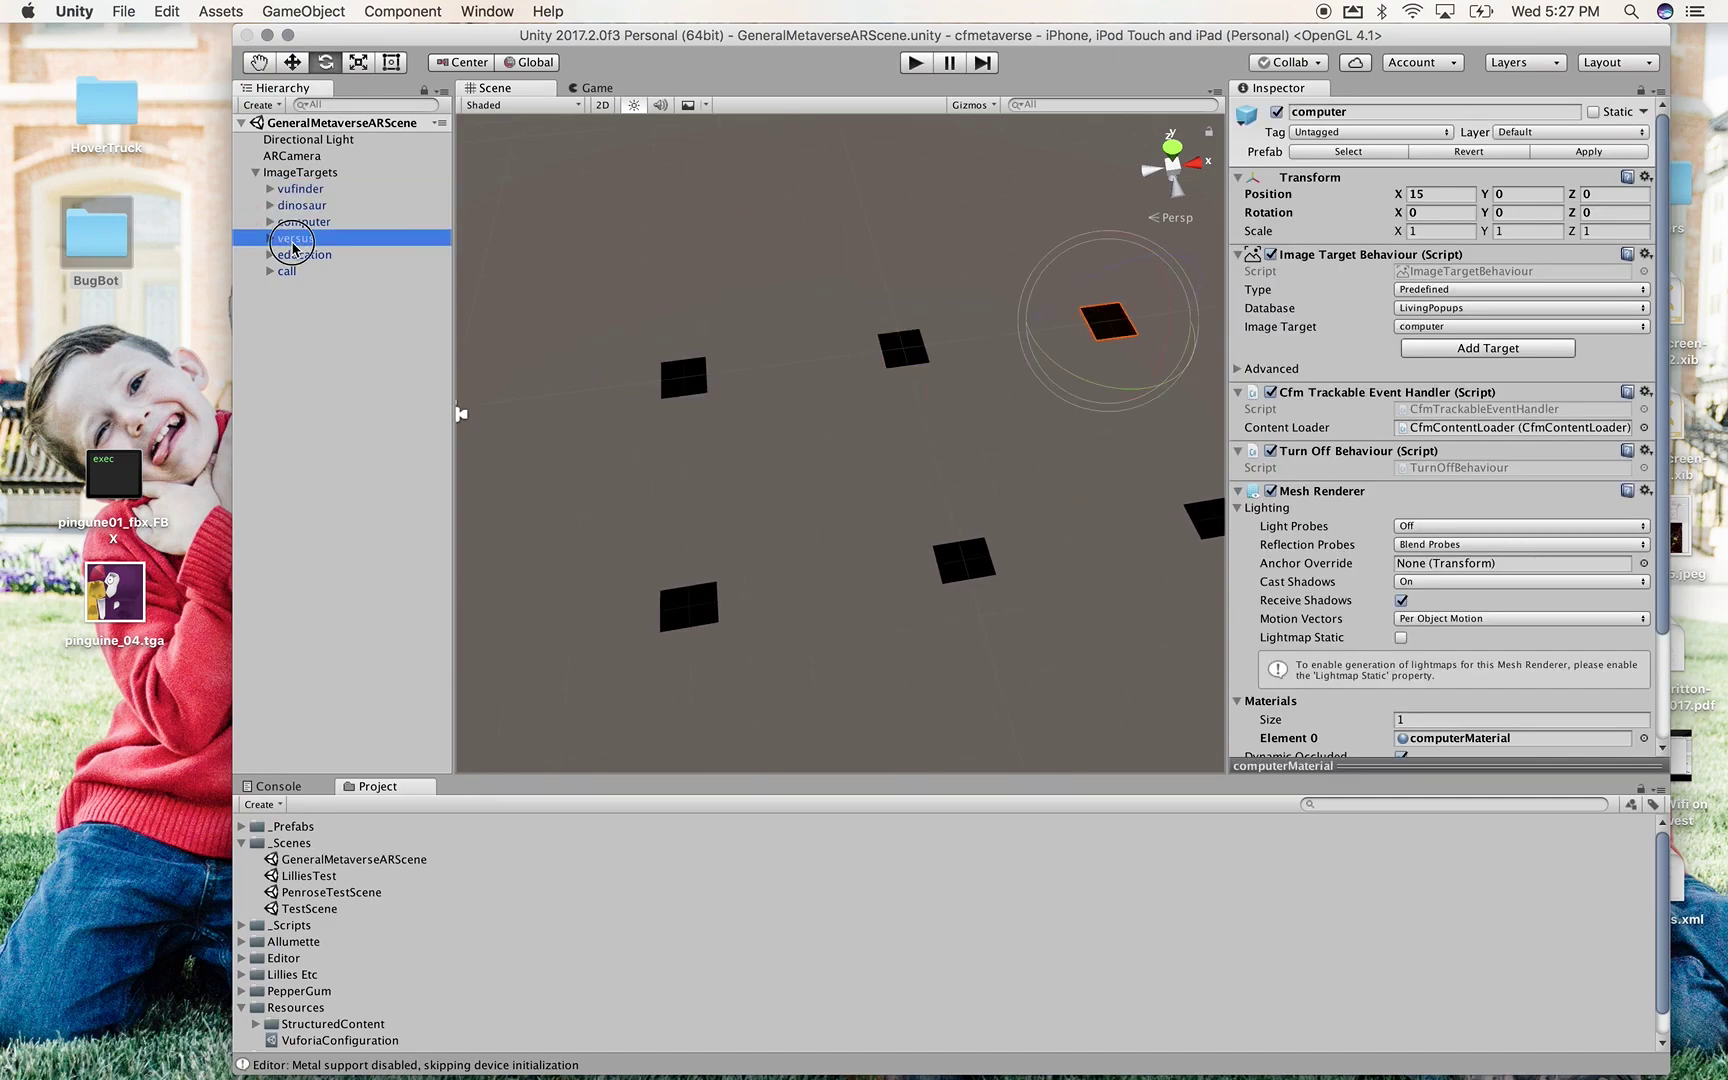
left_click(302, 191)
left_click(301, 206)
left_click(300, 222)
left_click(292, 239)
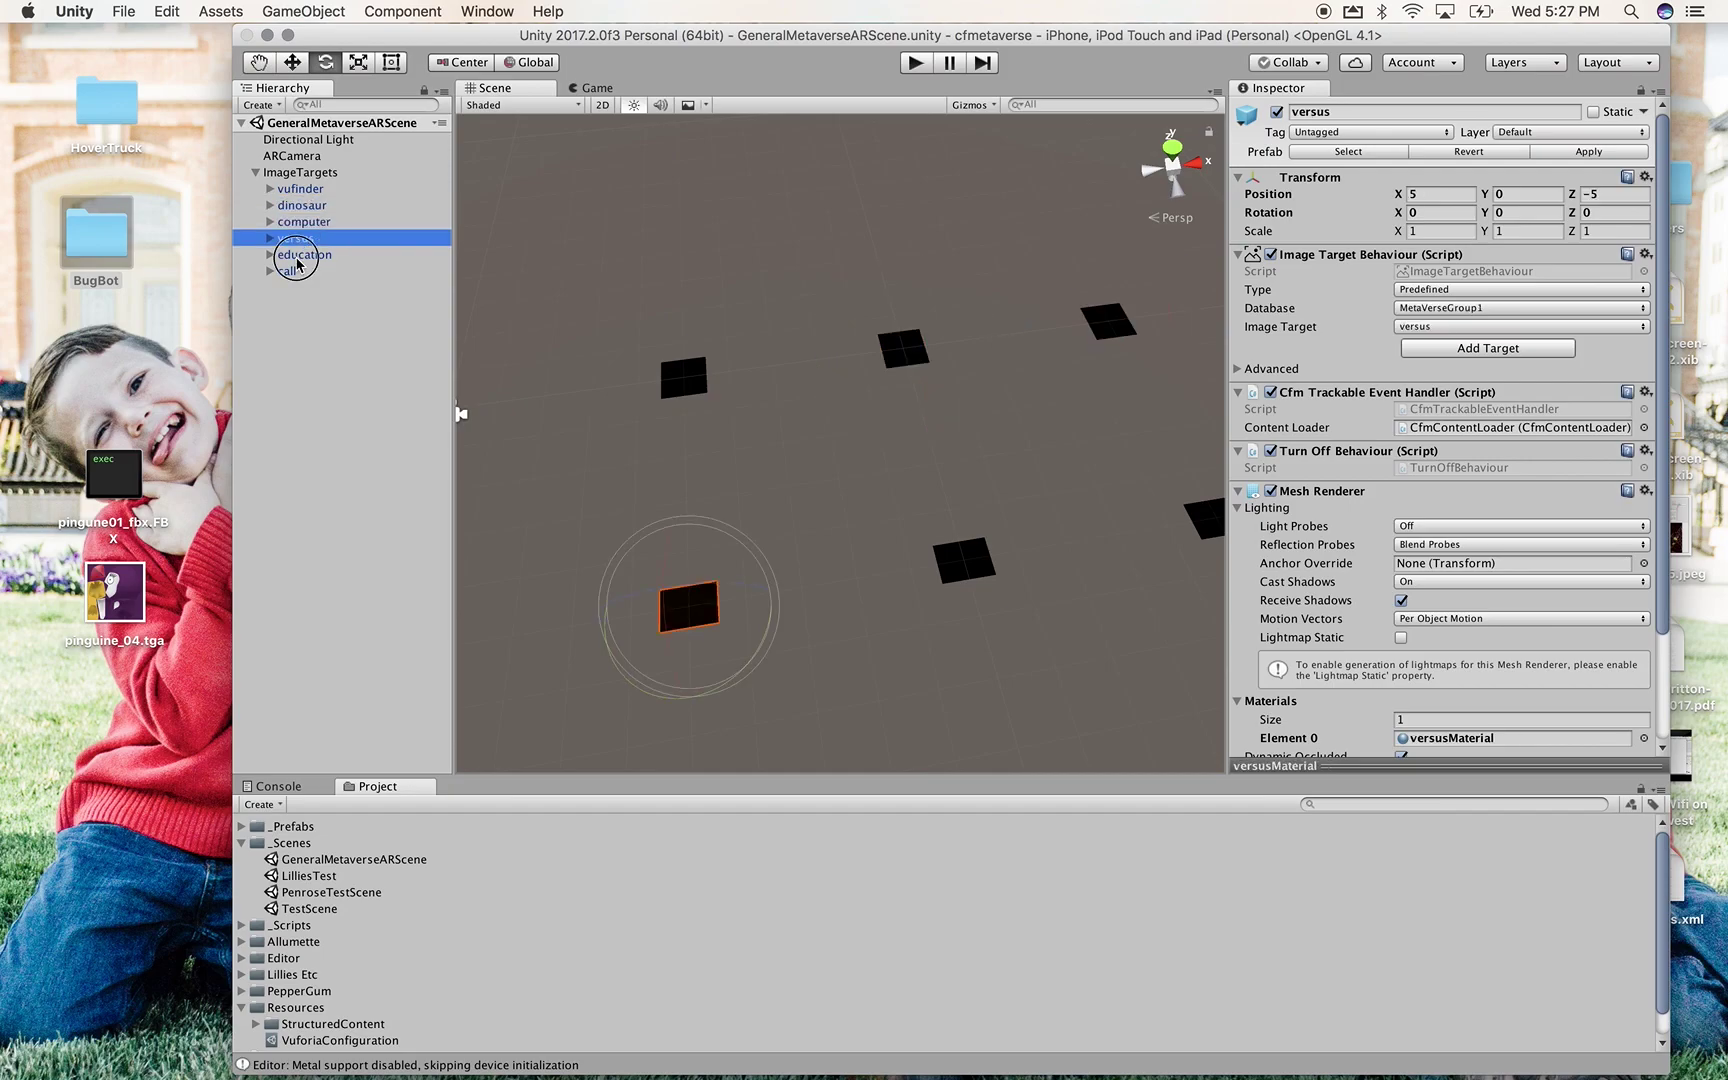
left_click(298, 255)
left_click(295, 272)
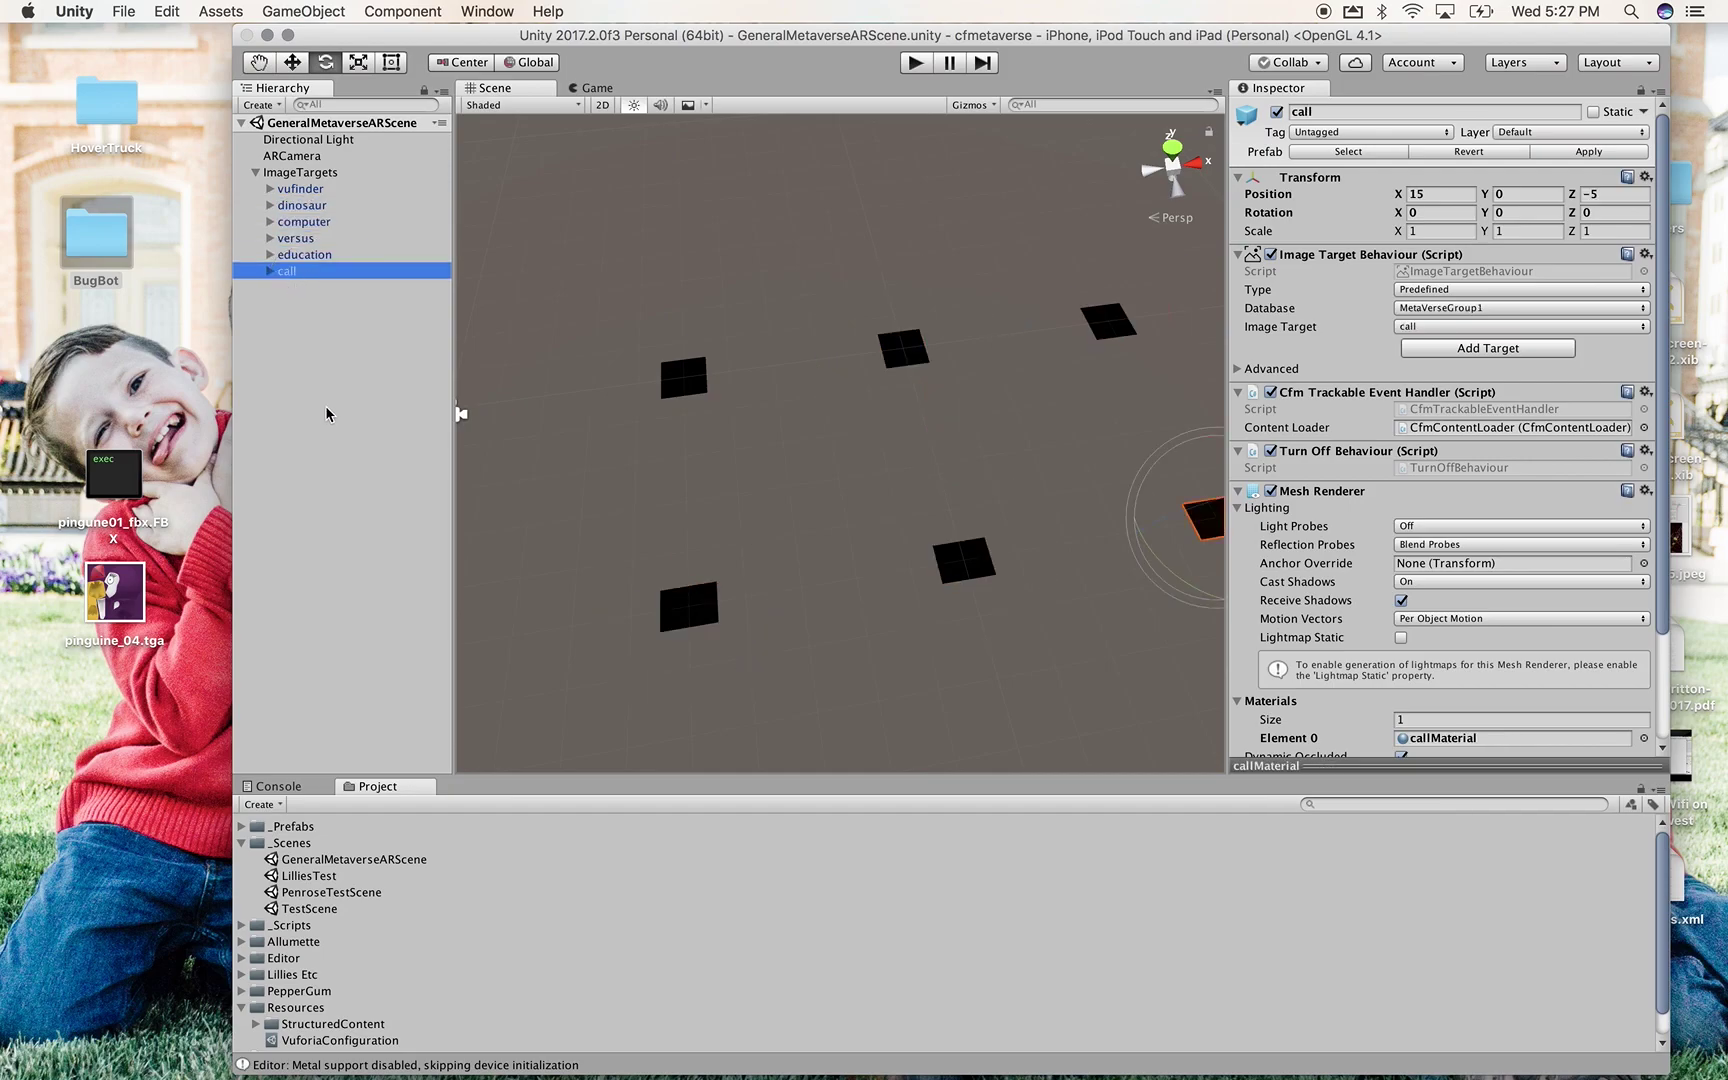
scroll(690, 432, "down", 3)
key("z")
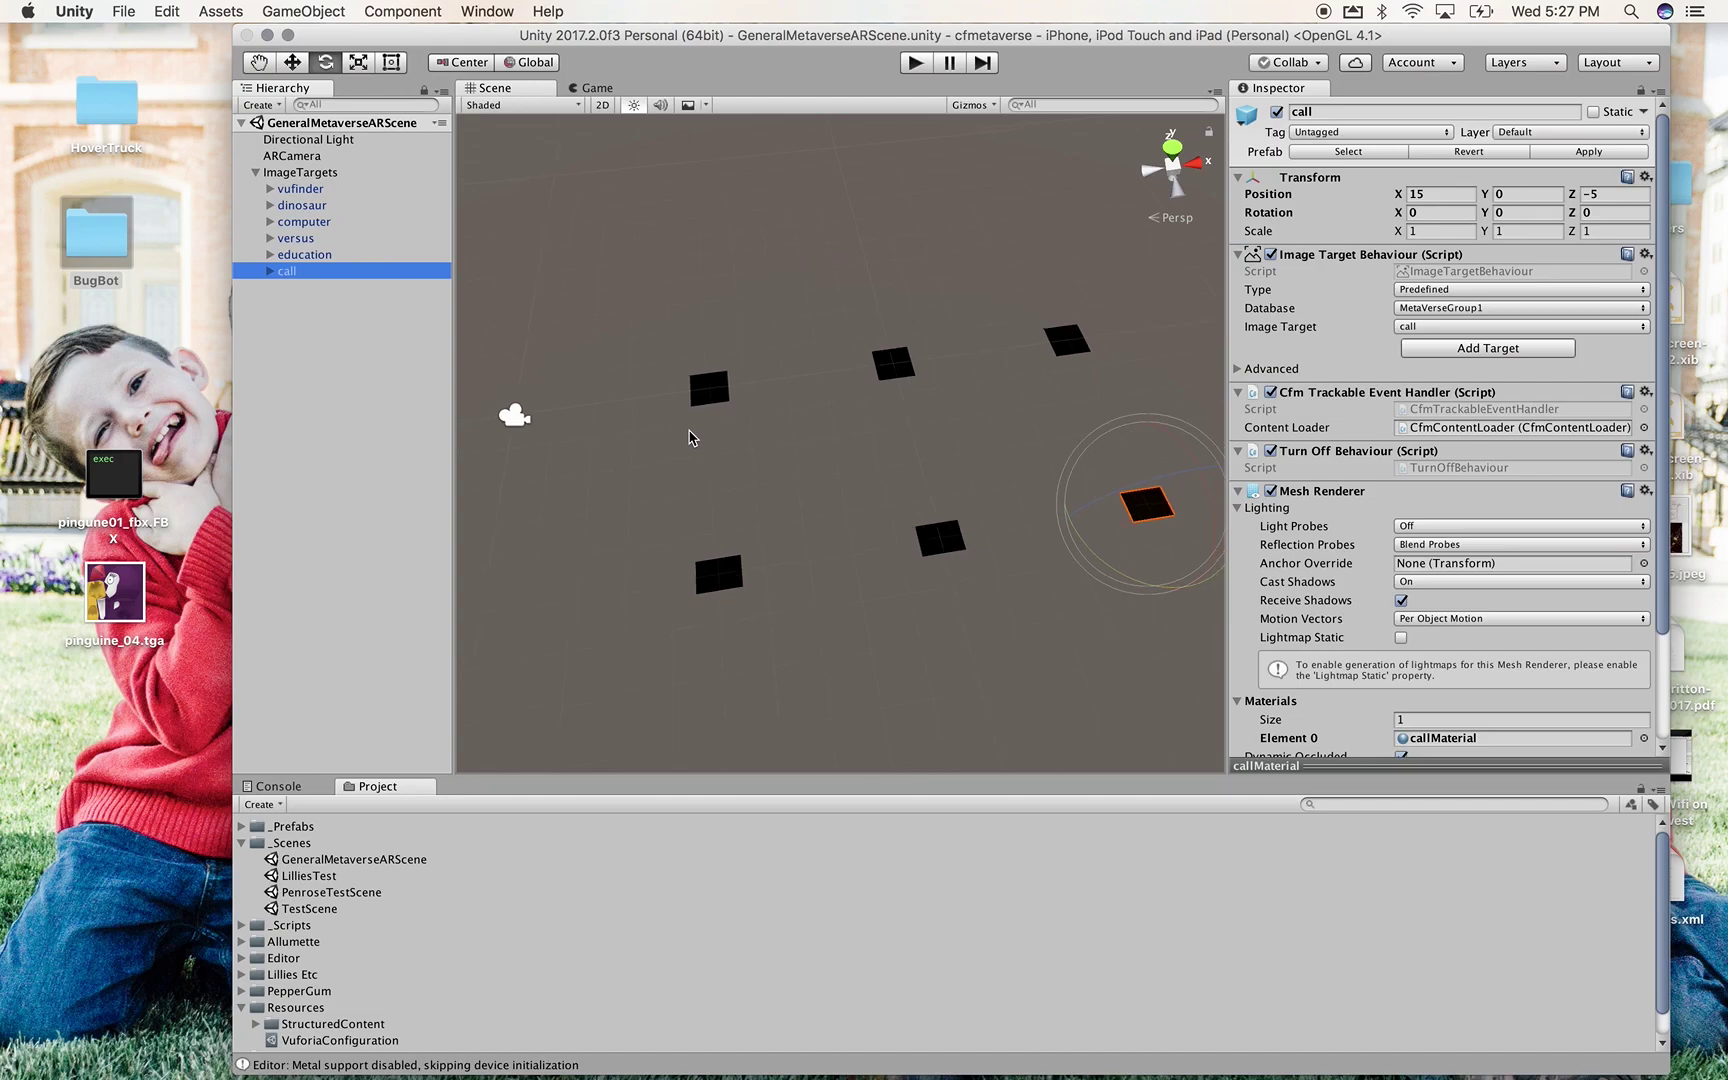
left_click_drag(849, 455, 771, 363)
key("z")
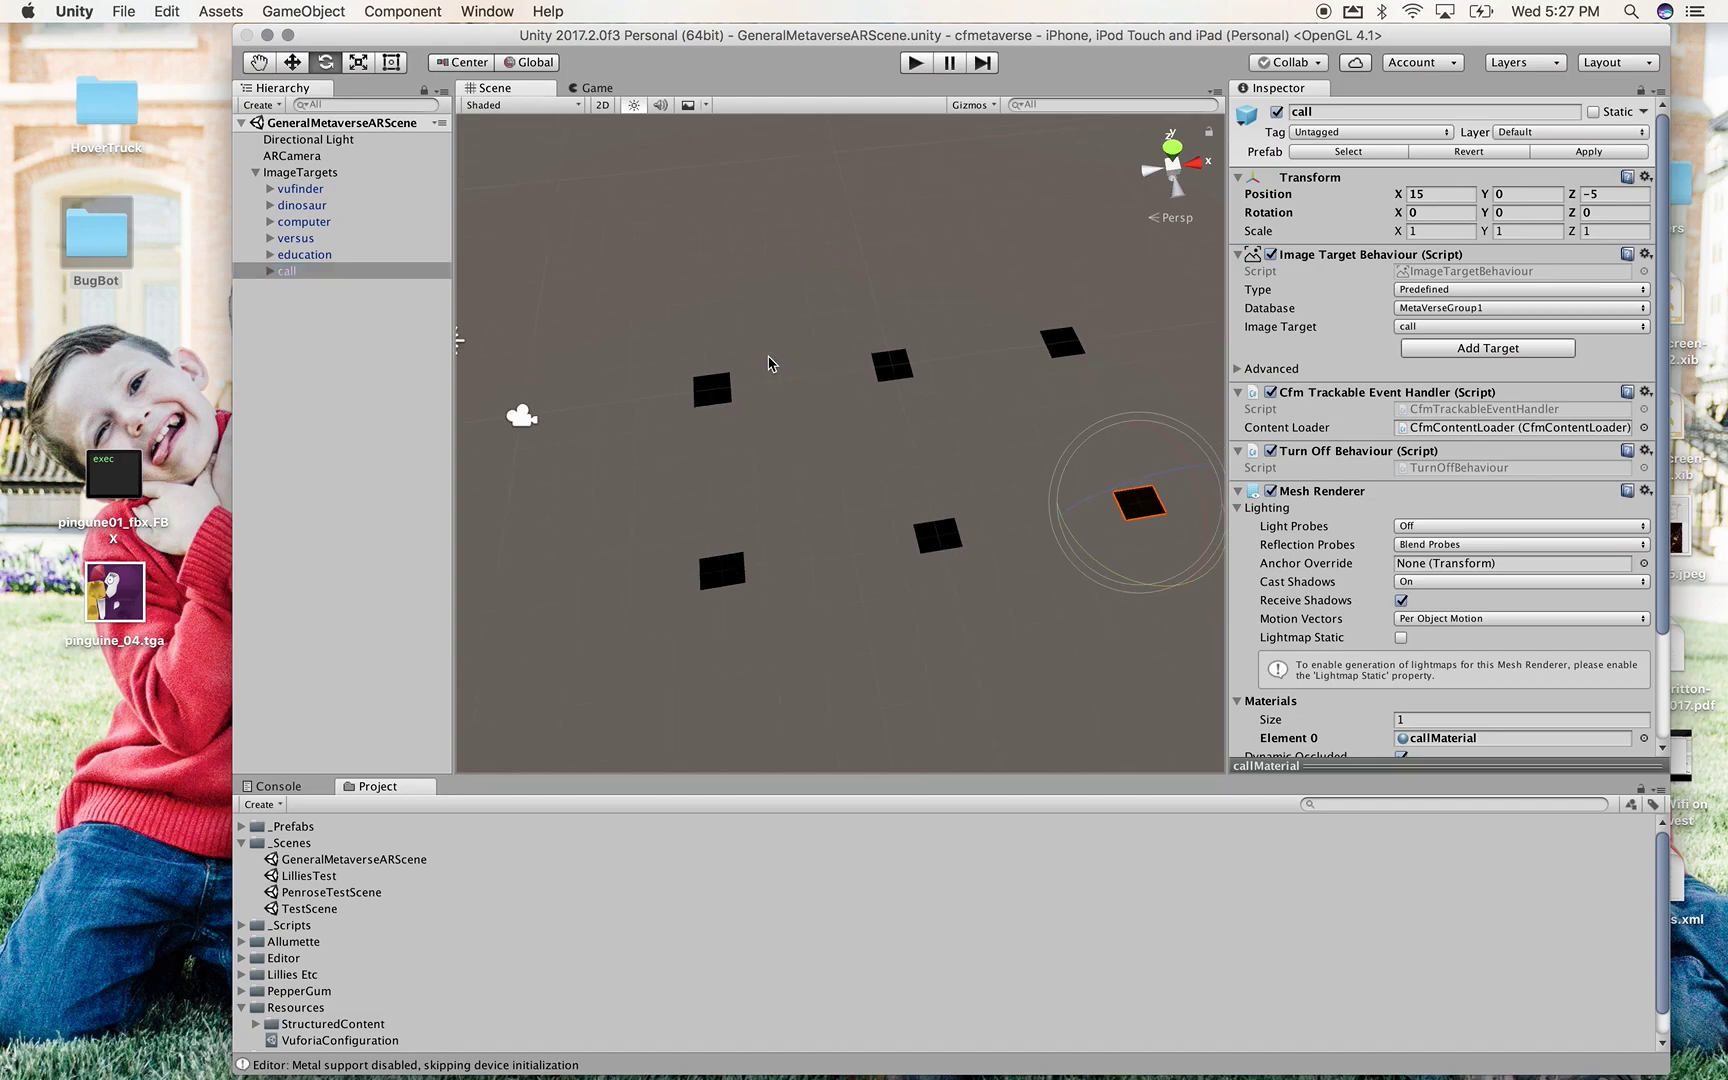
scroll(530, 991, "down", 2)
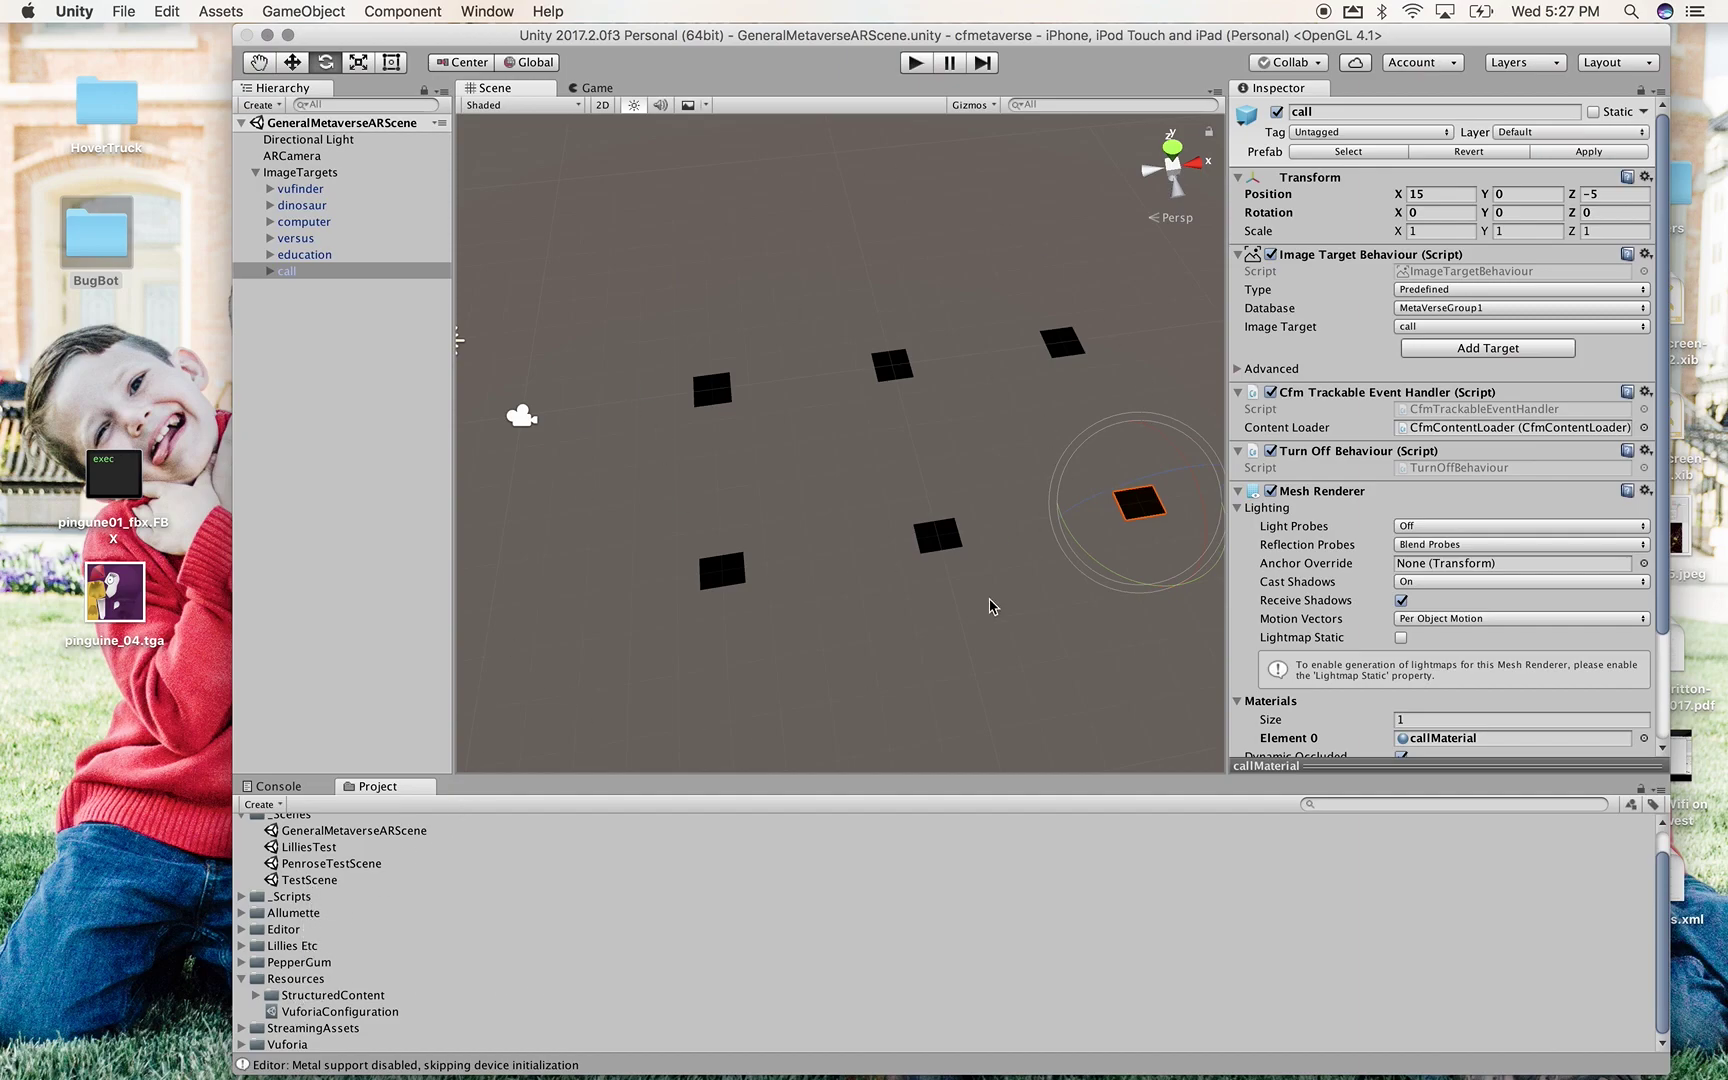
Open TestScene and delete the second image-target plane
left_click(307, 882)
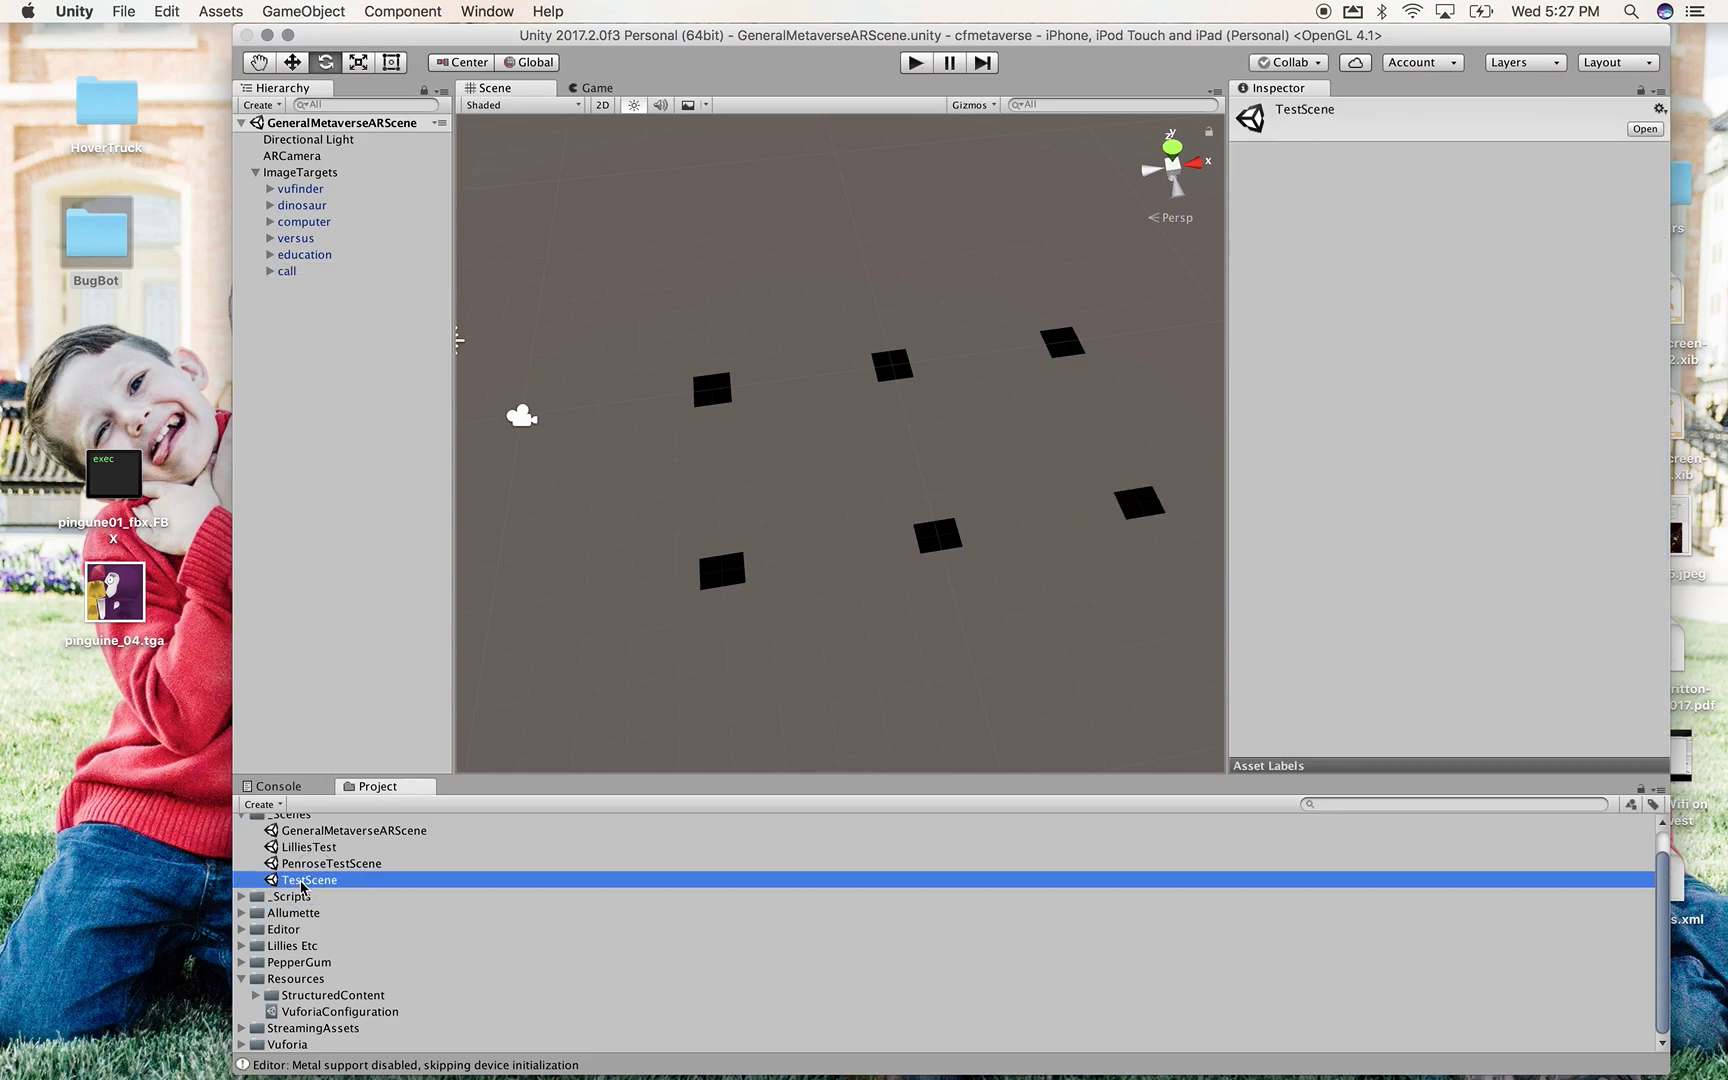
double_click(301, 882)
scroll(717, 505, "up", 5)
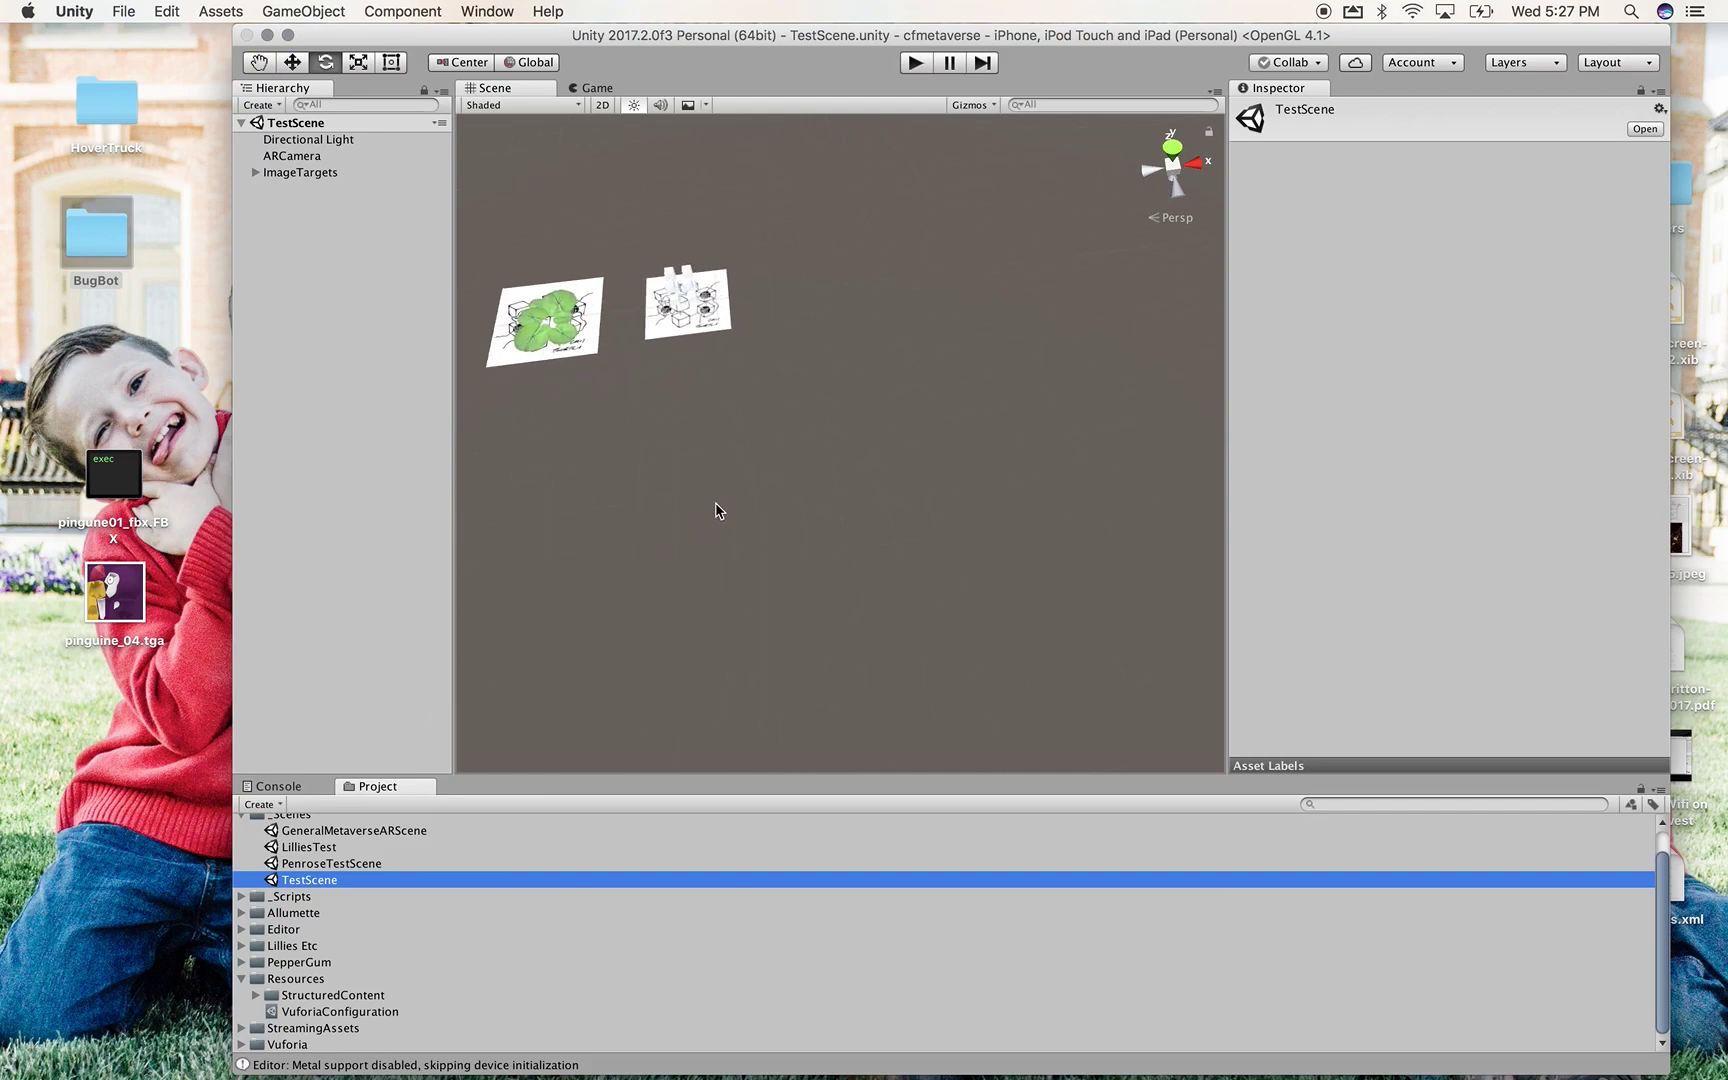
left_click_drag(748, 385, 644, 235)
key("super+BackSpace")
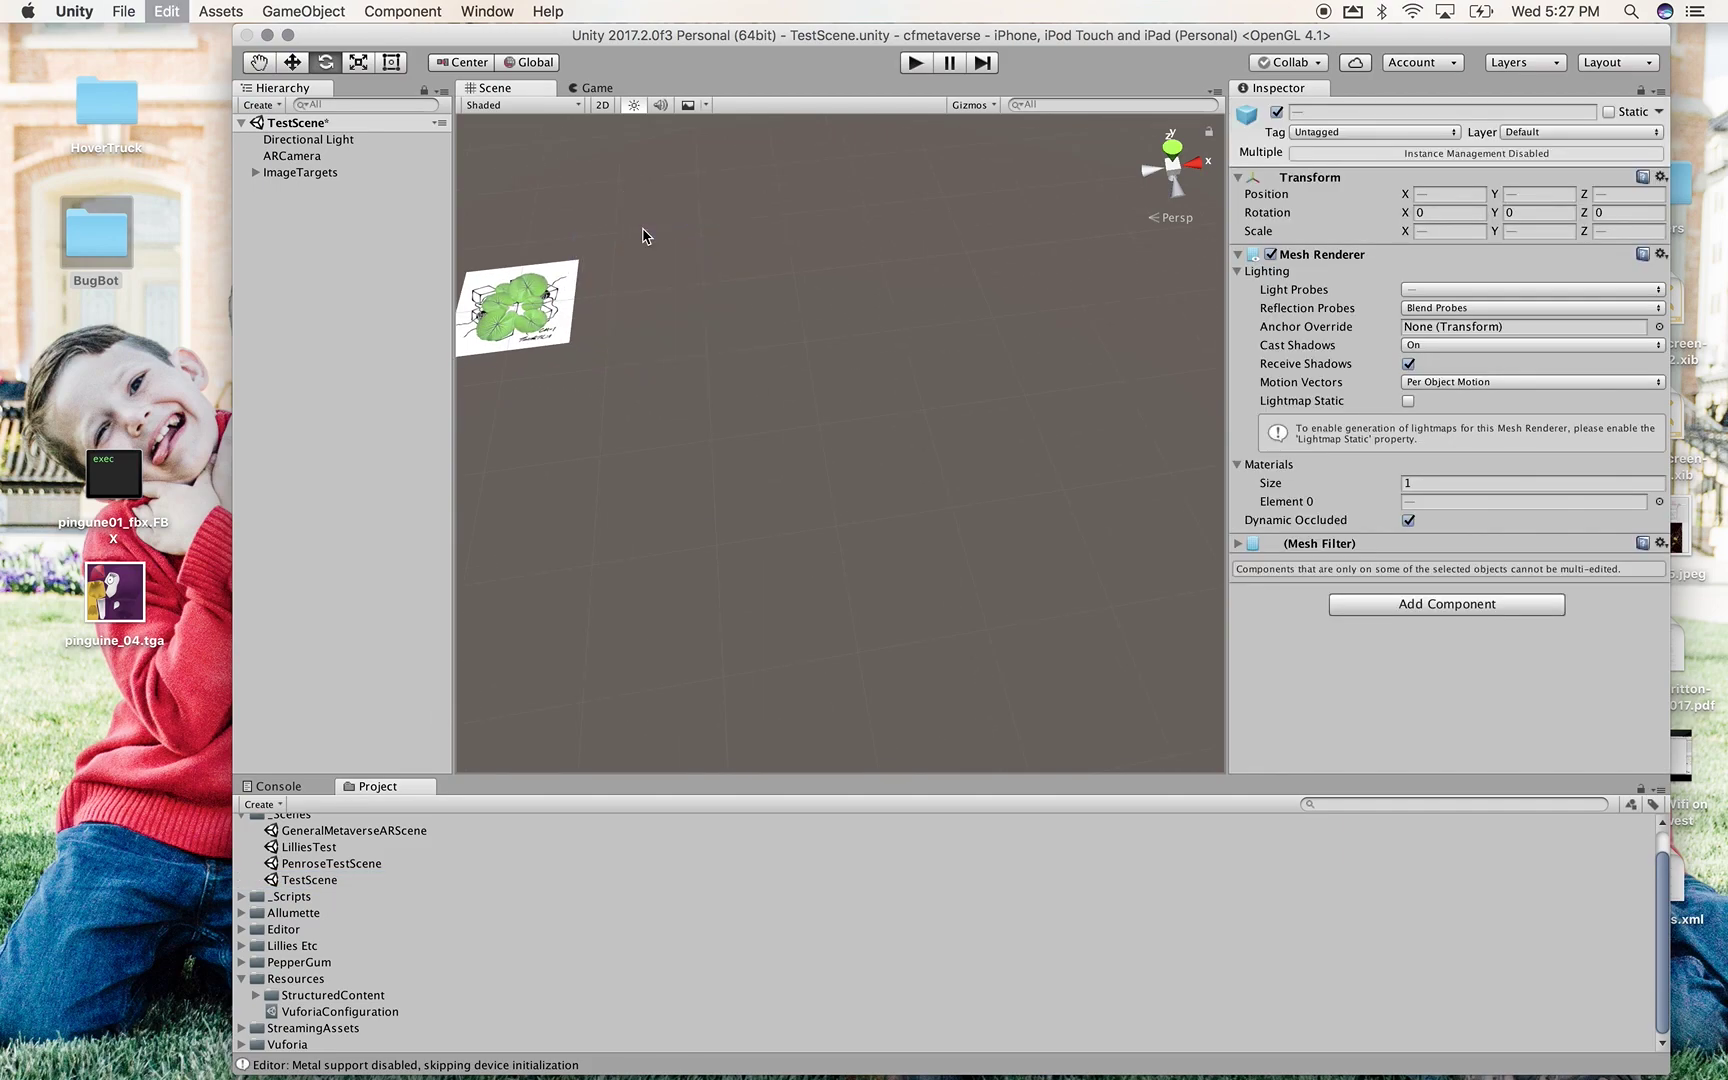
Delete lilyflower-pads_anim from the vufinder target, keeping the lily plane
left_click(533, 284)
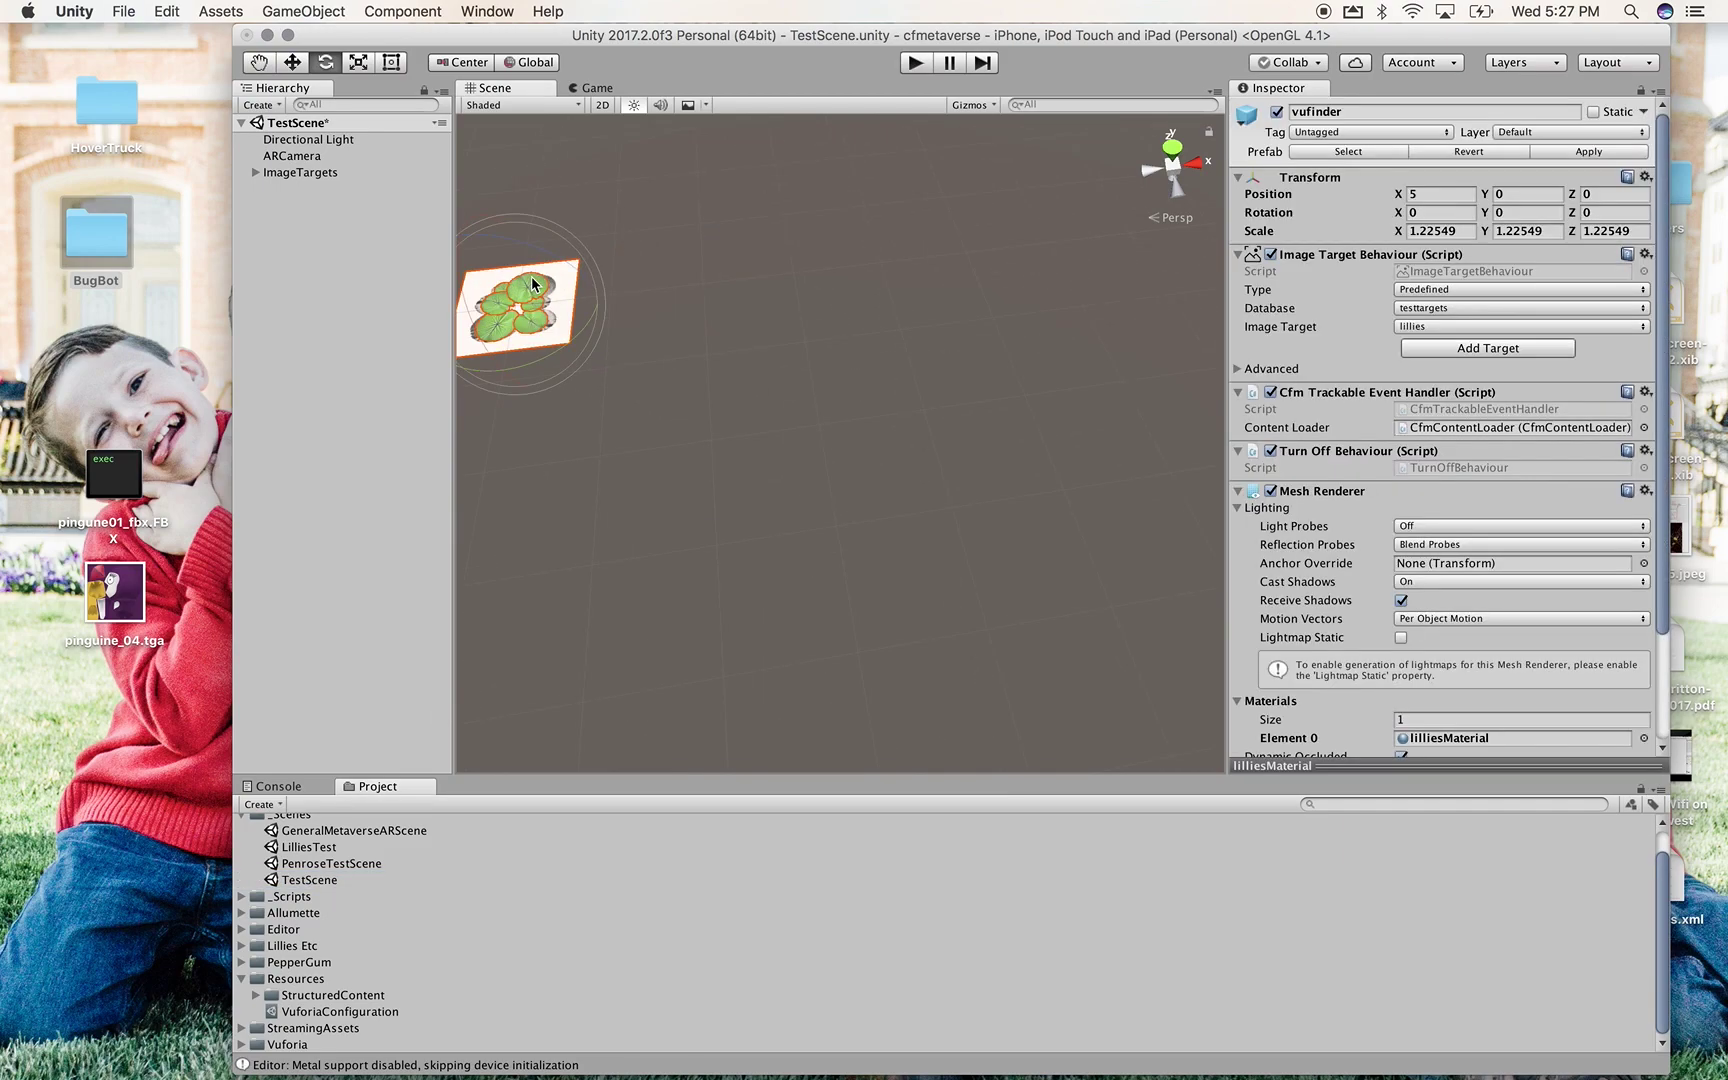
key("super+BackSpace")
key("super+z")
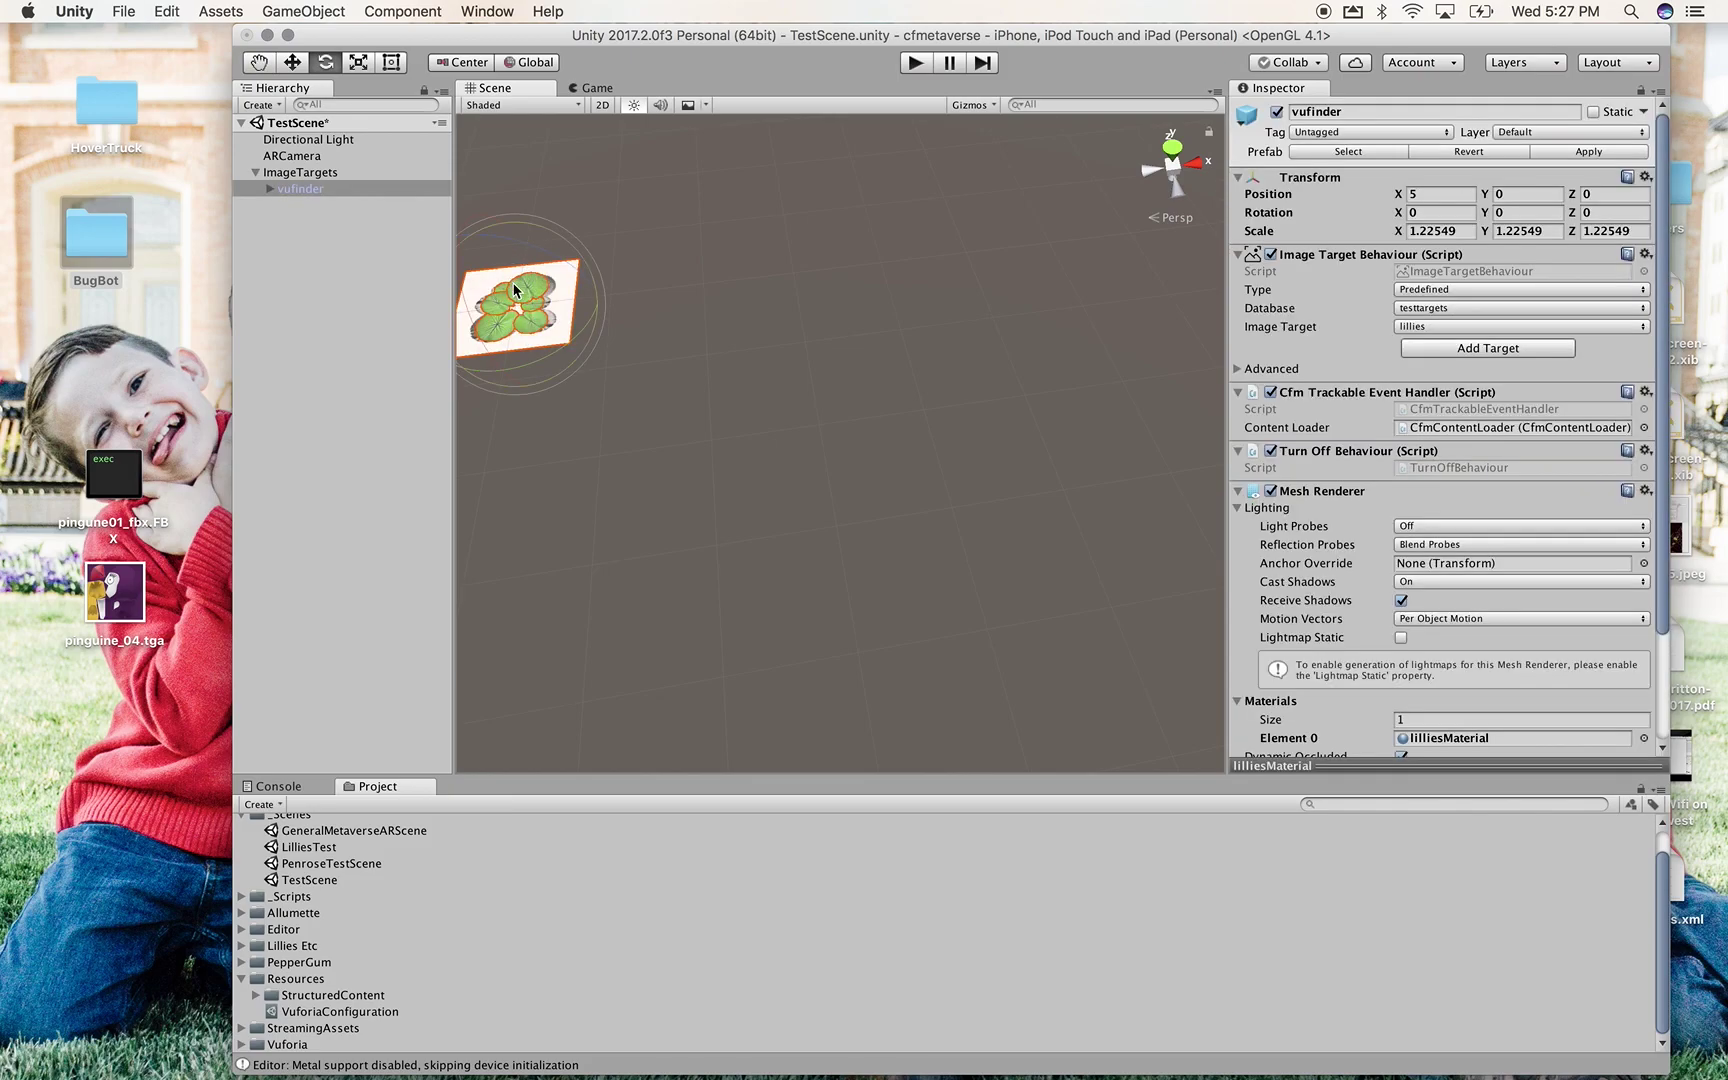
left_click(270, 189)
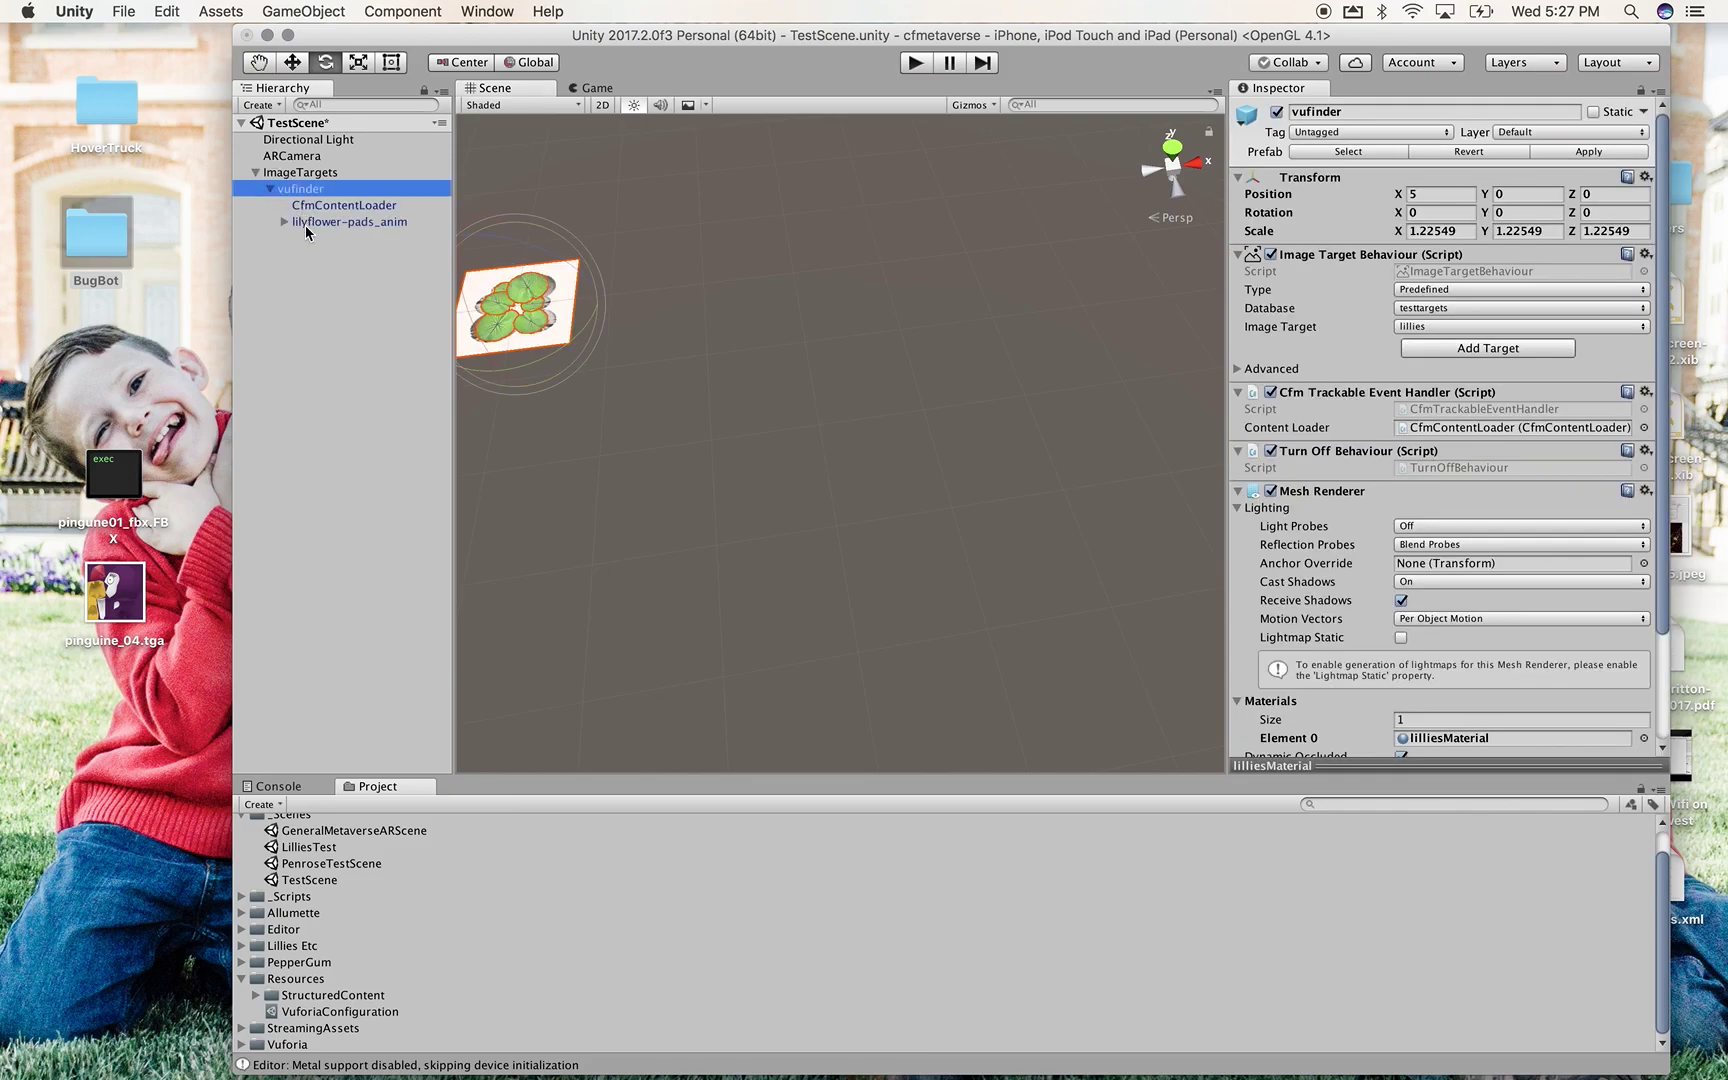
left_click(306, 223)
key("super+BackSpace")
Set the vufinder target to the LivingPopups database with image target vufinder
left_click(300, 192)
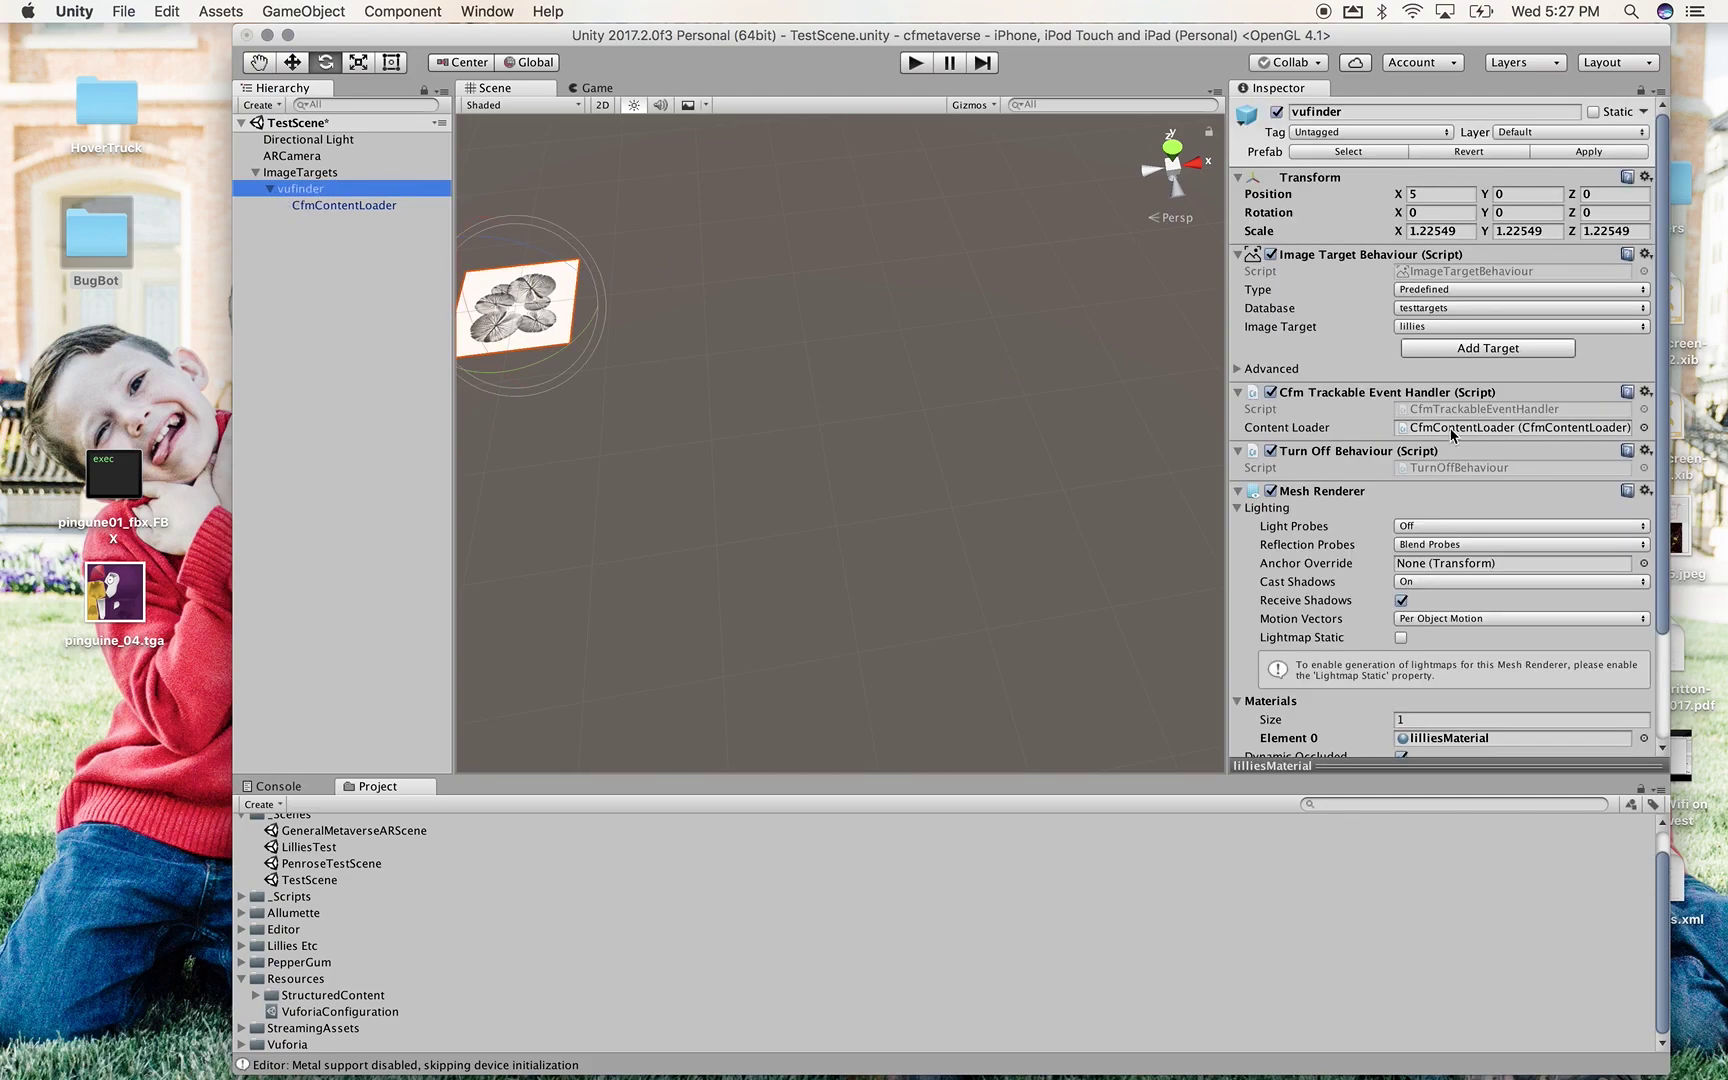
left_click(1430, 308)
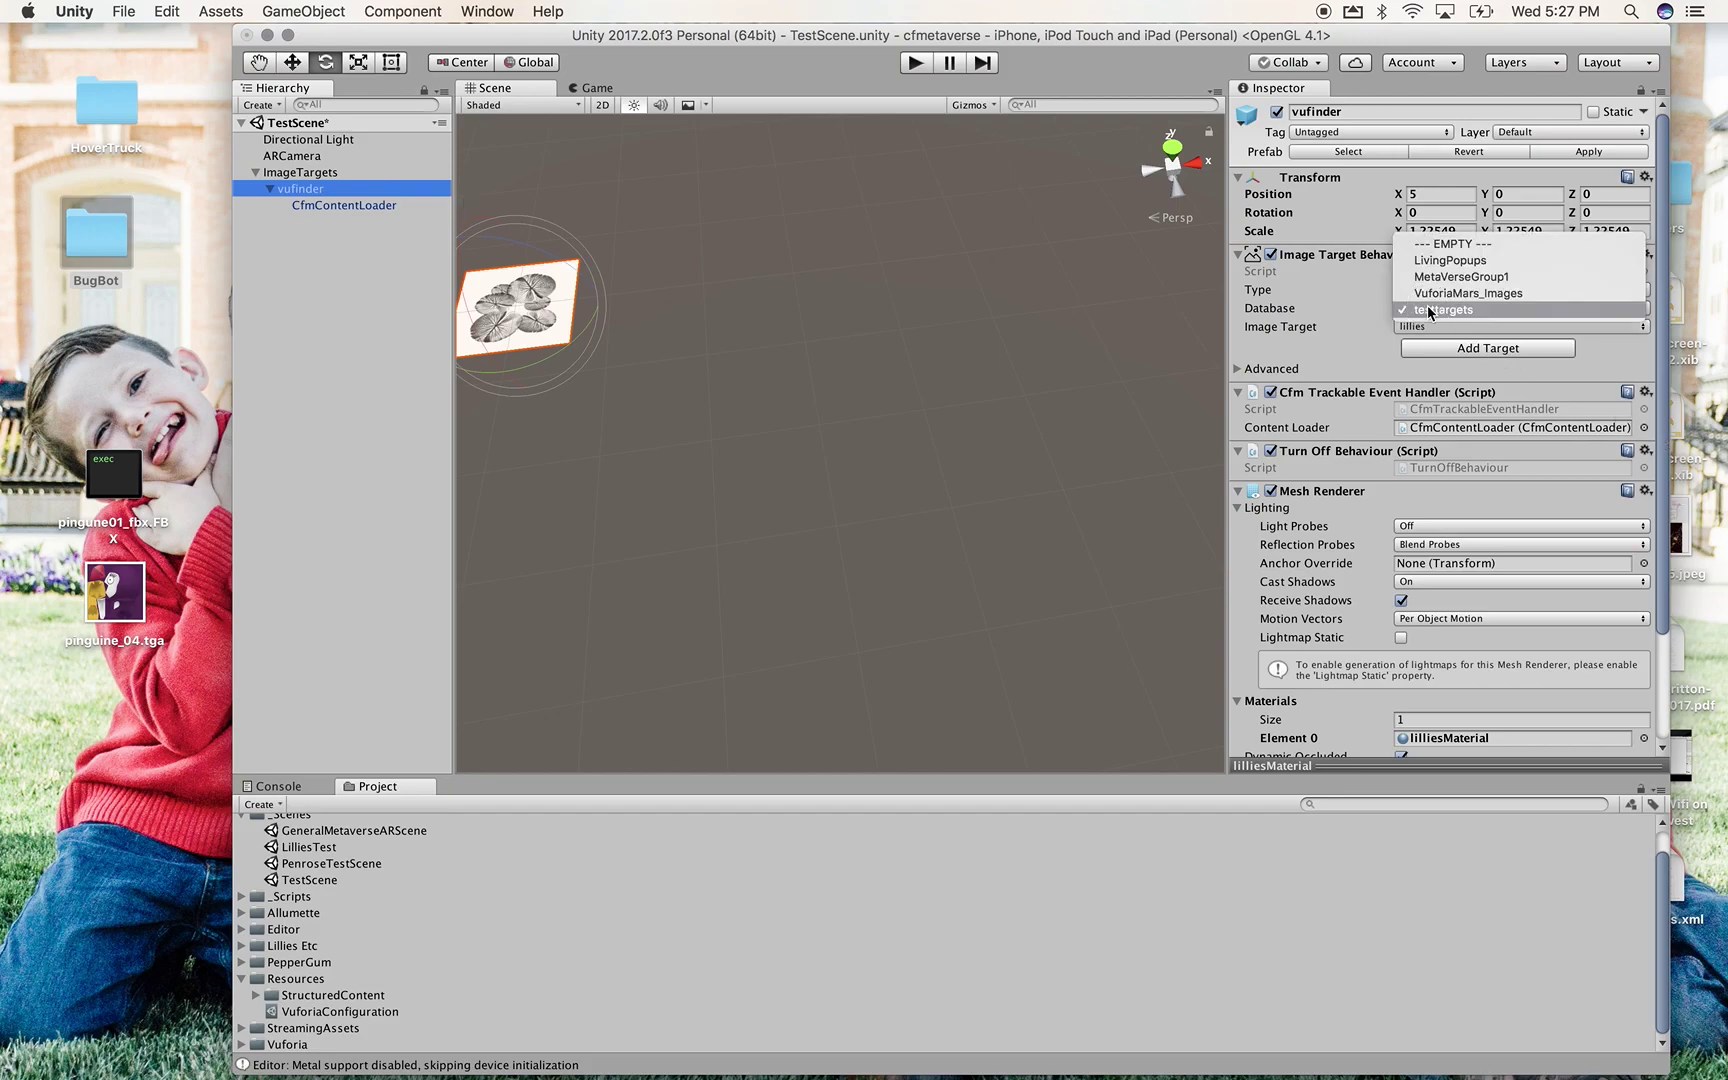
left_click(1440, 260)
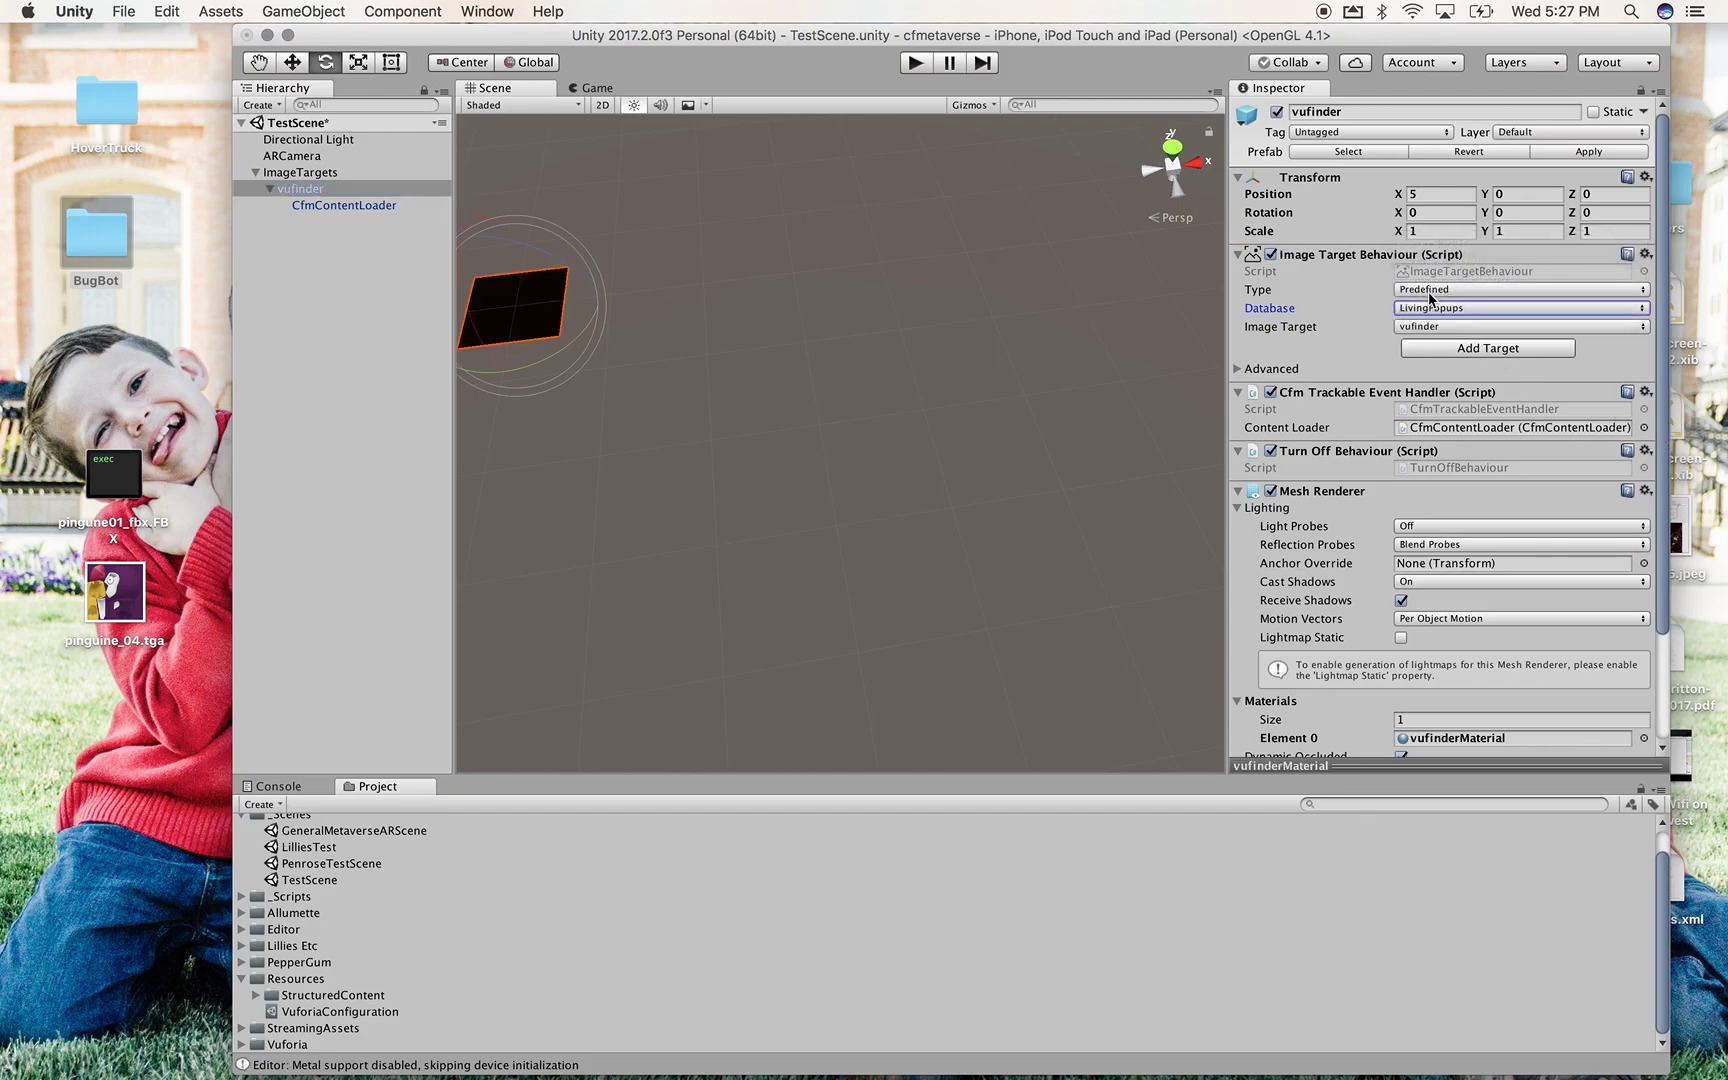
left_click(1436, 327)
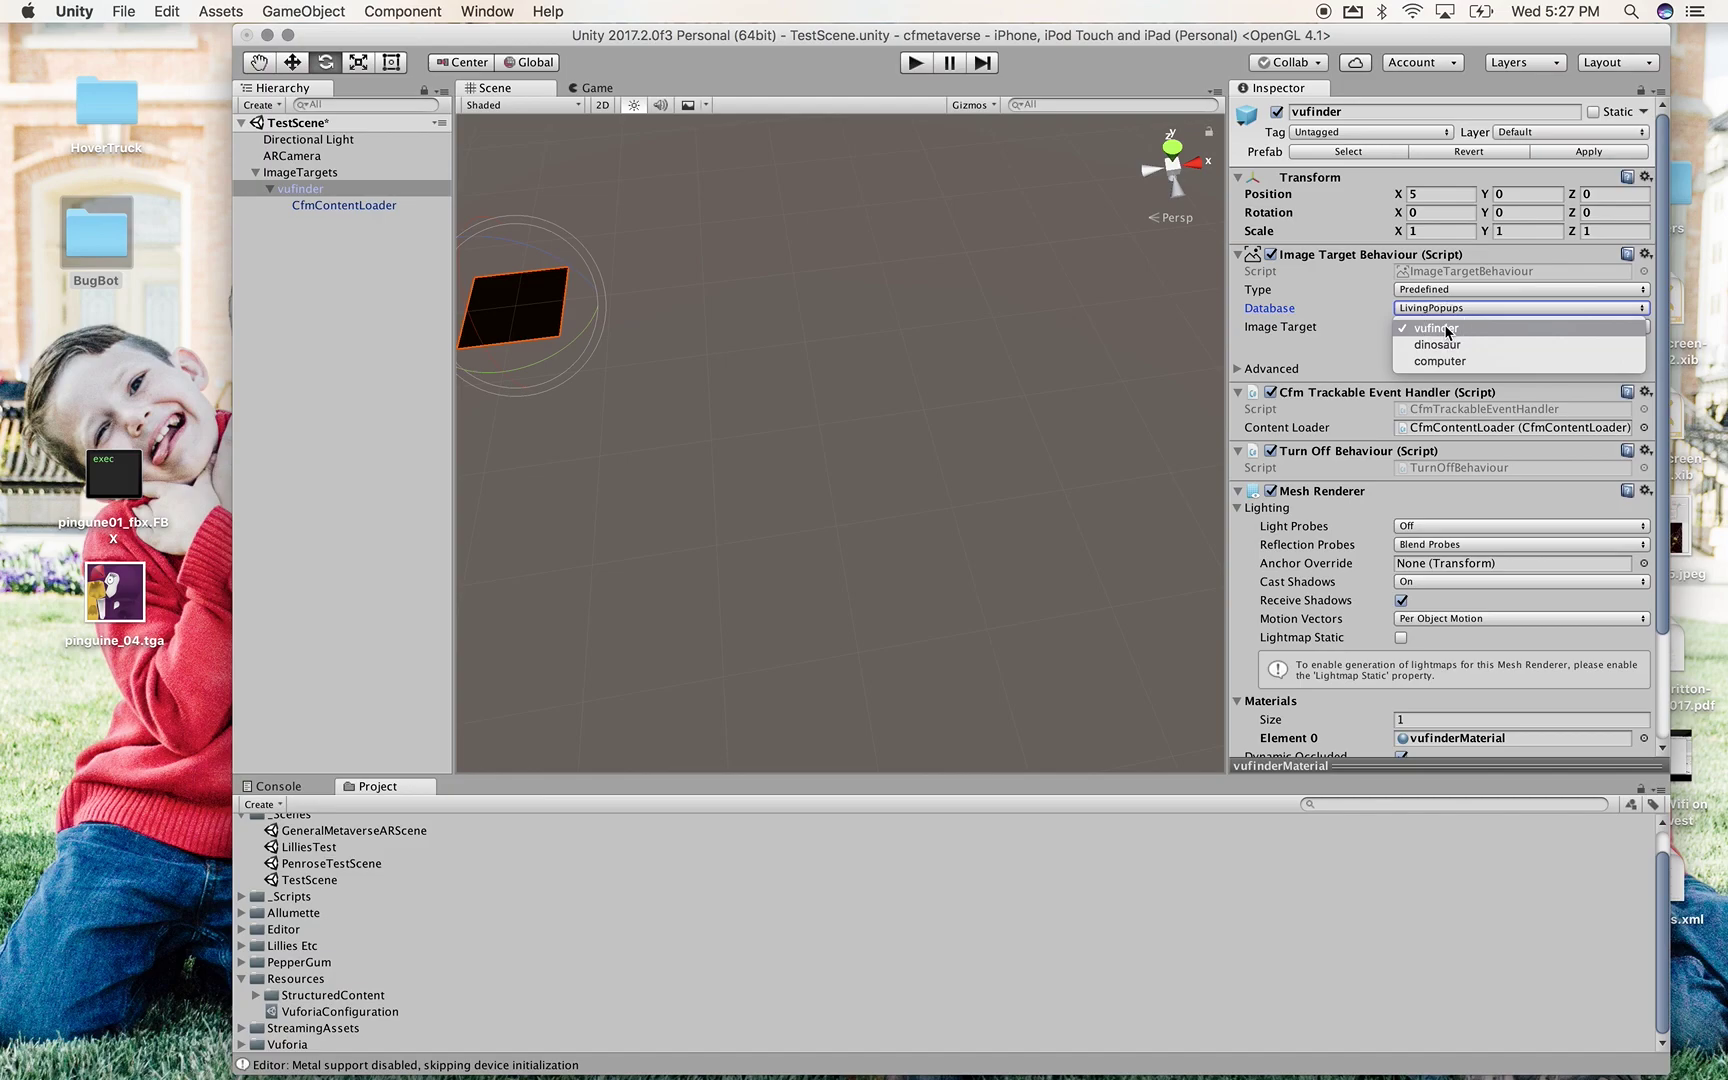
left_click(1446, 331)
middle_click(687, 292)
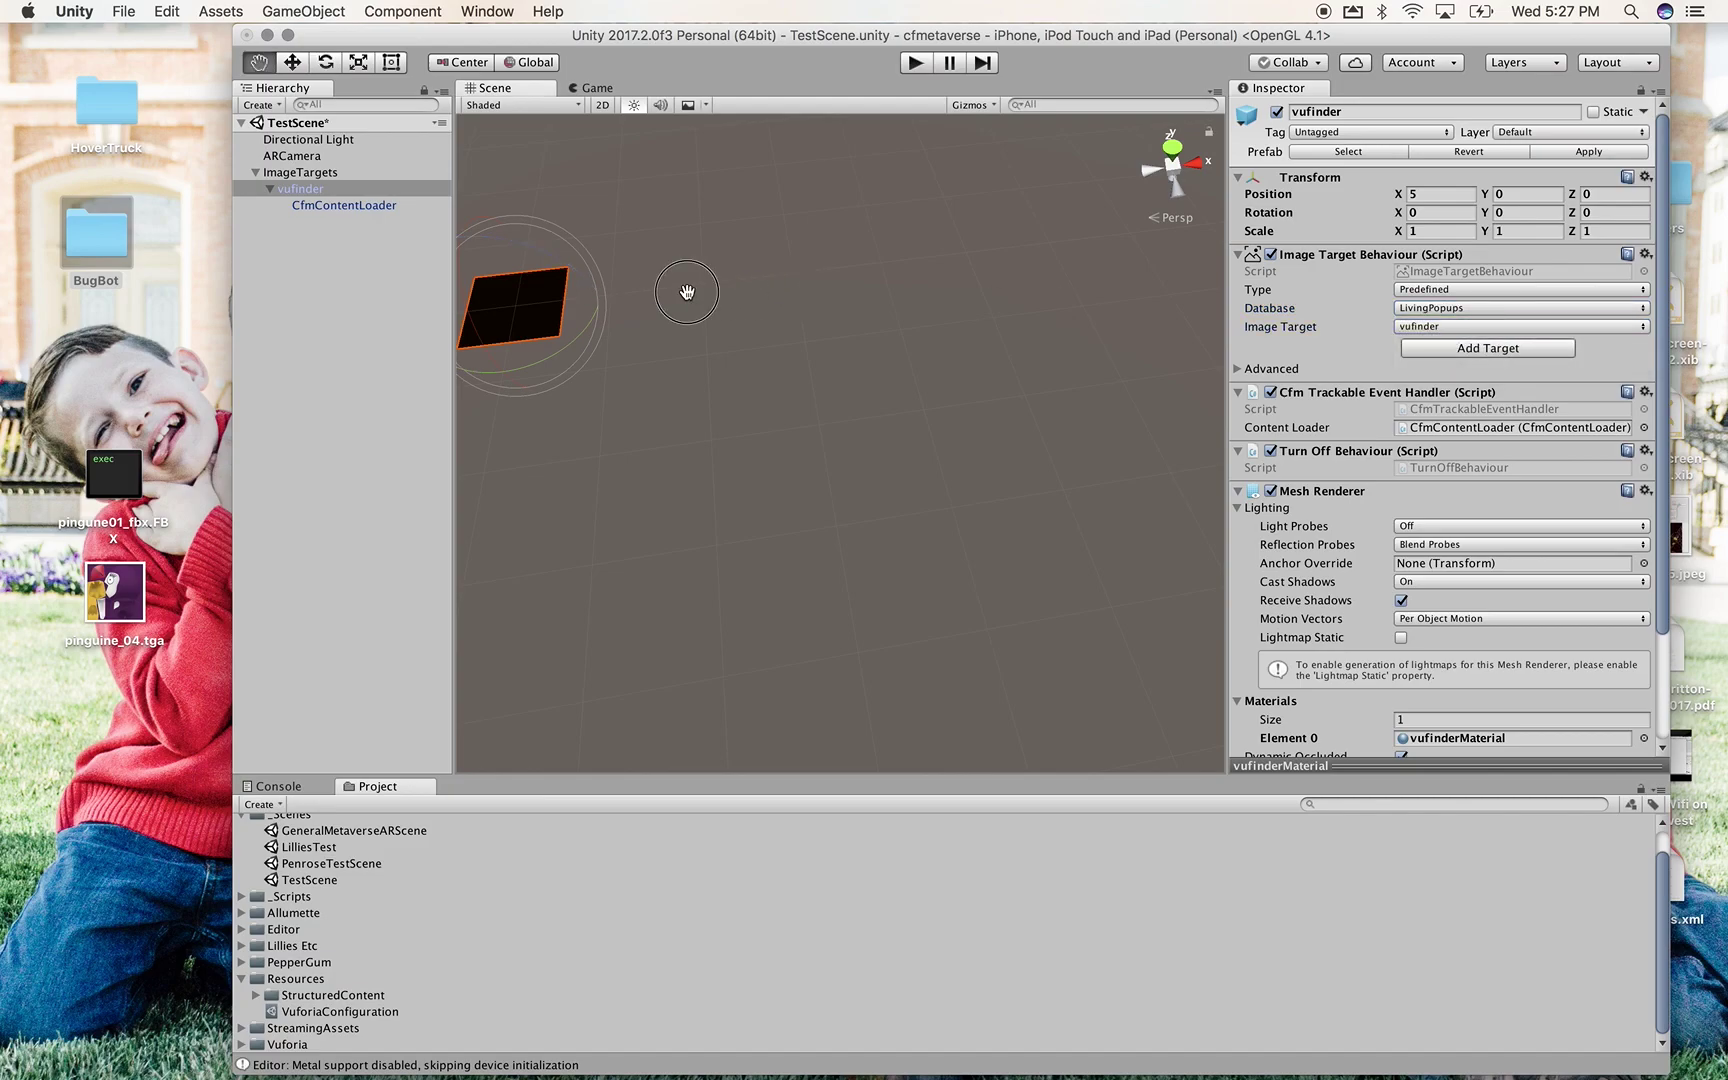
middle_click_drag(687, 292, 711, 344)
scroll(806, 313, "up", 3)
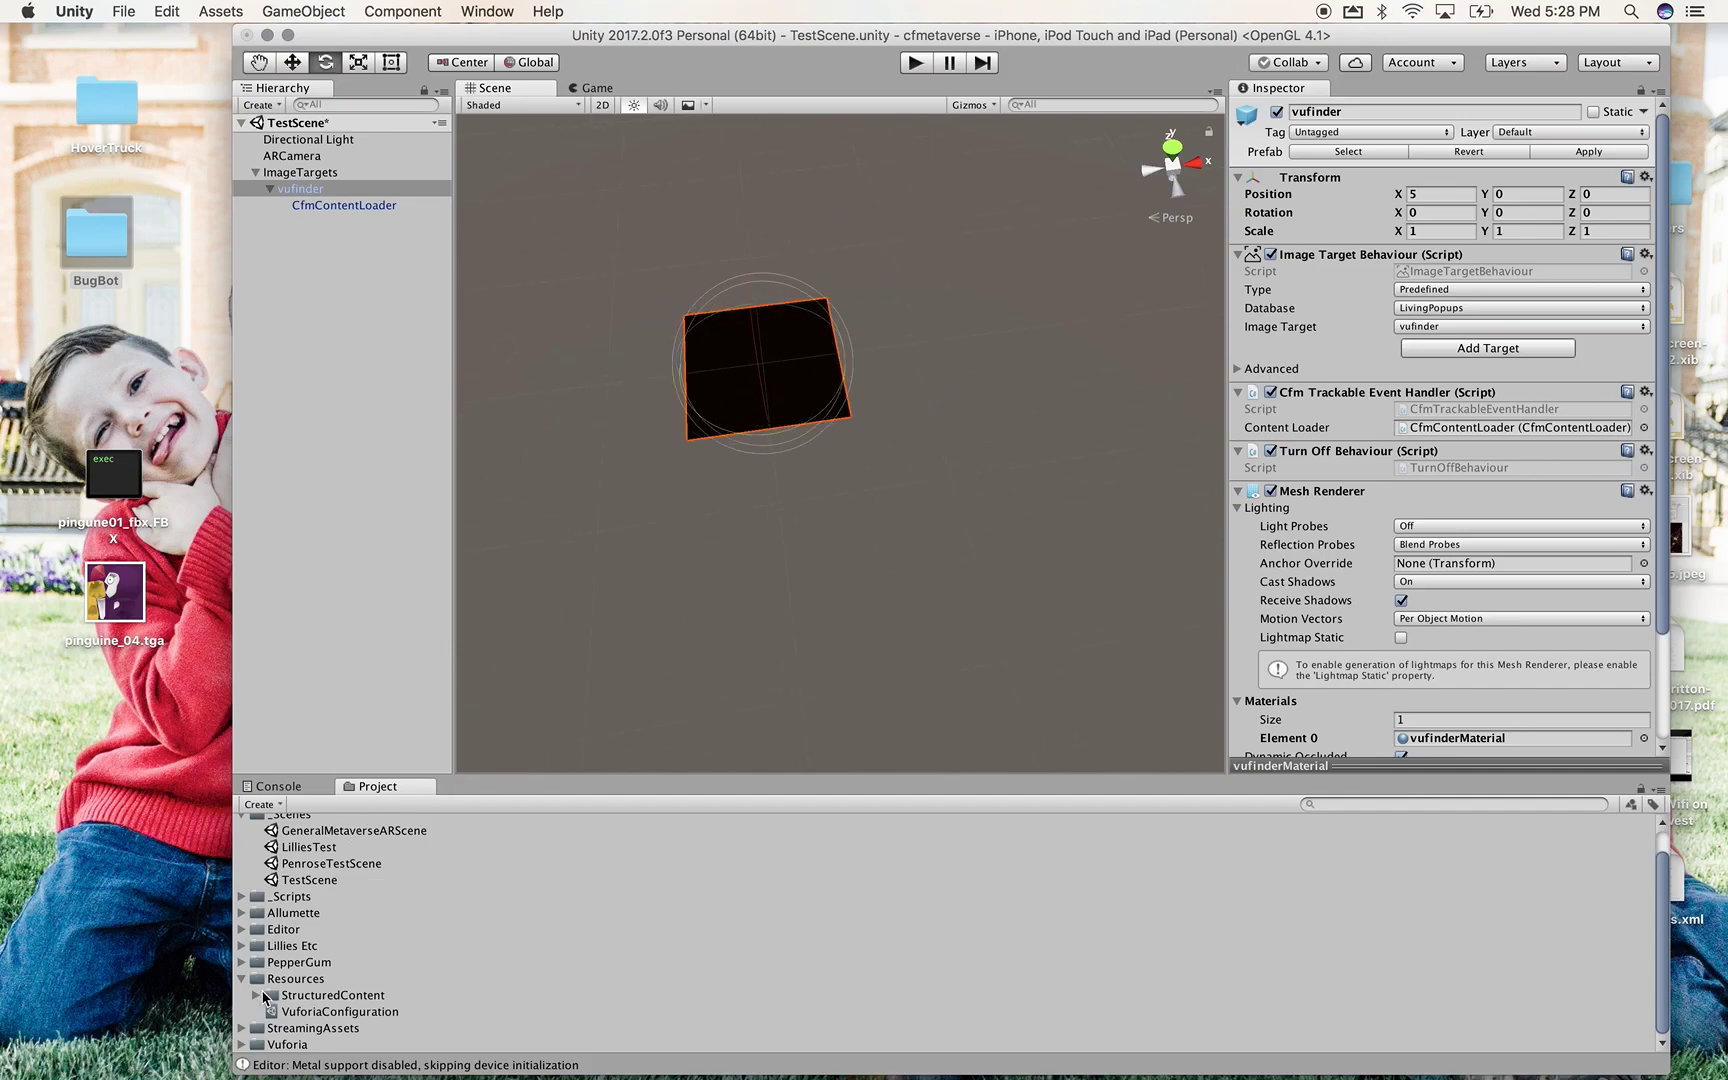
Expand Resources/StructuredContent in the Project panel
left_click(241, 978)
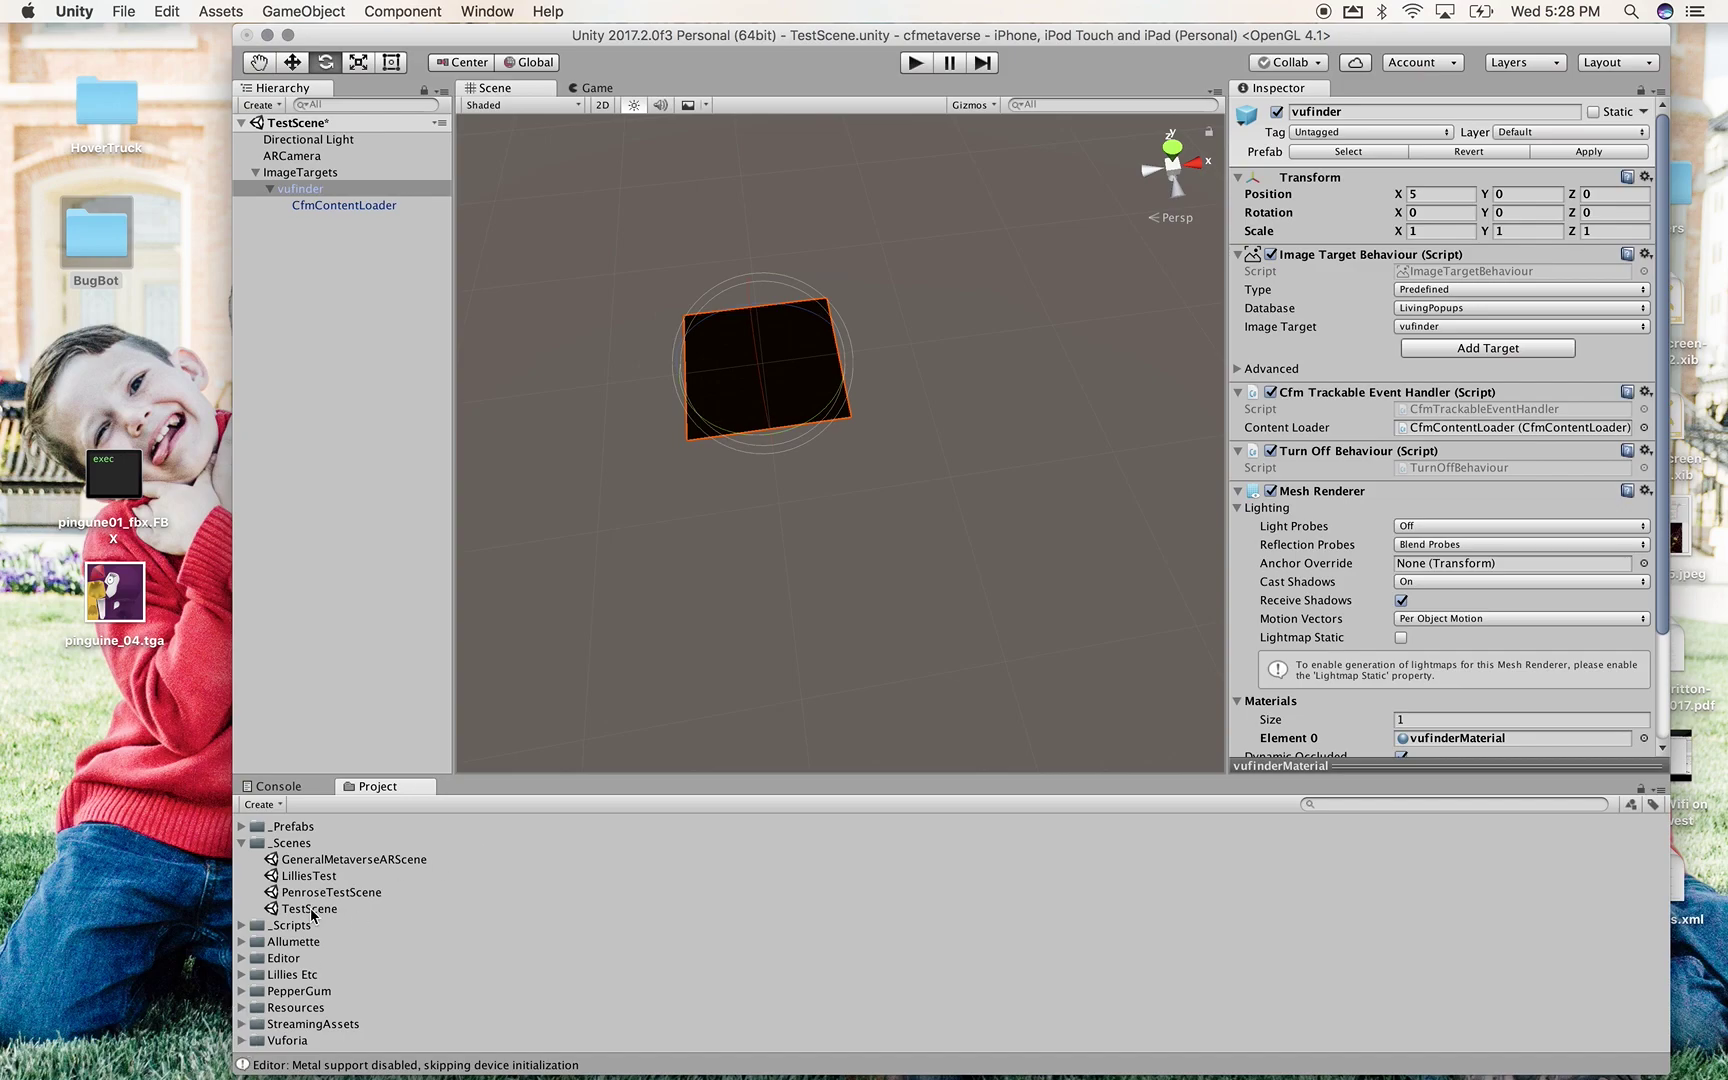
middle_click_drag(690, 428, 736, 356)
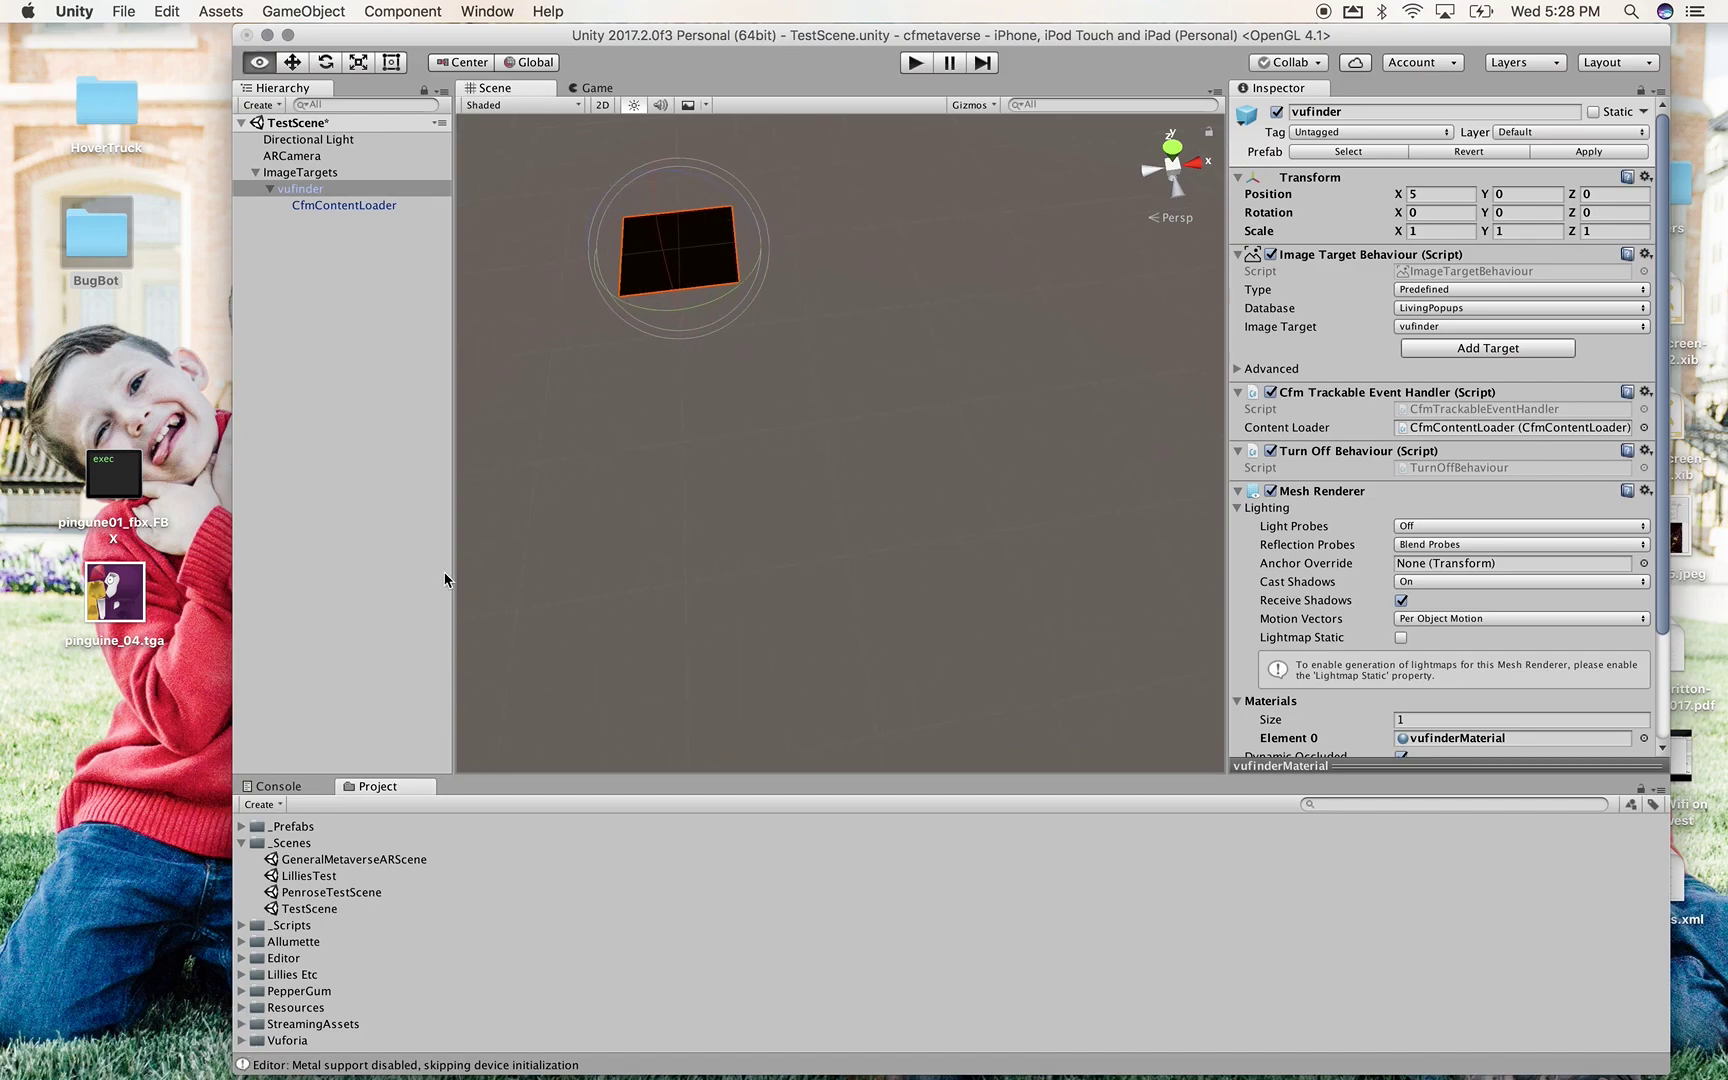
left_click(241, 1009)
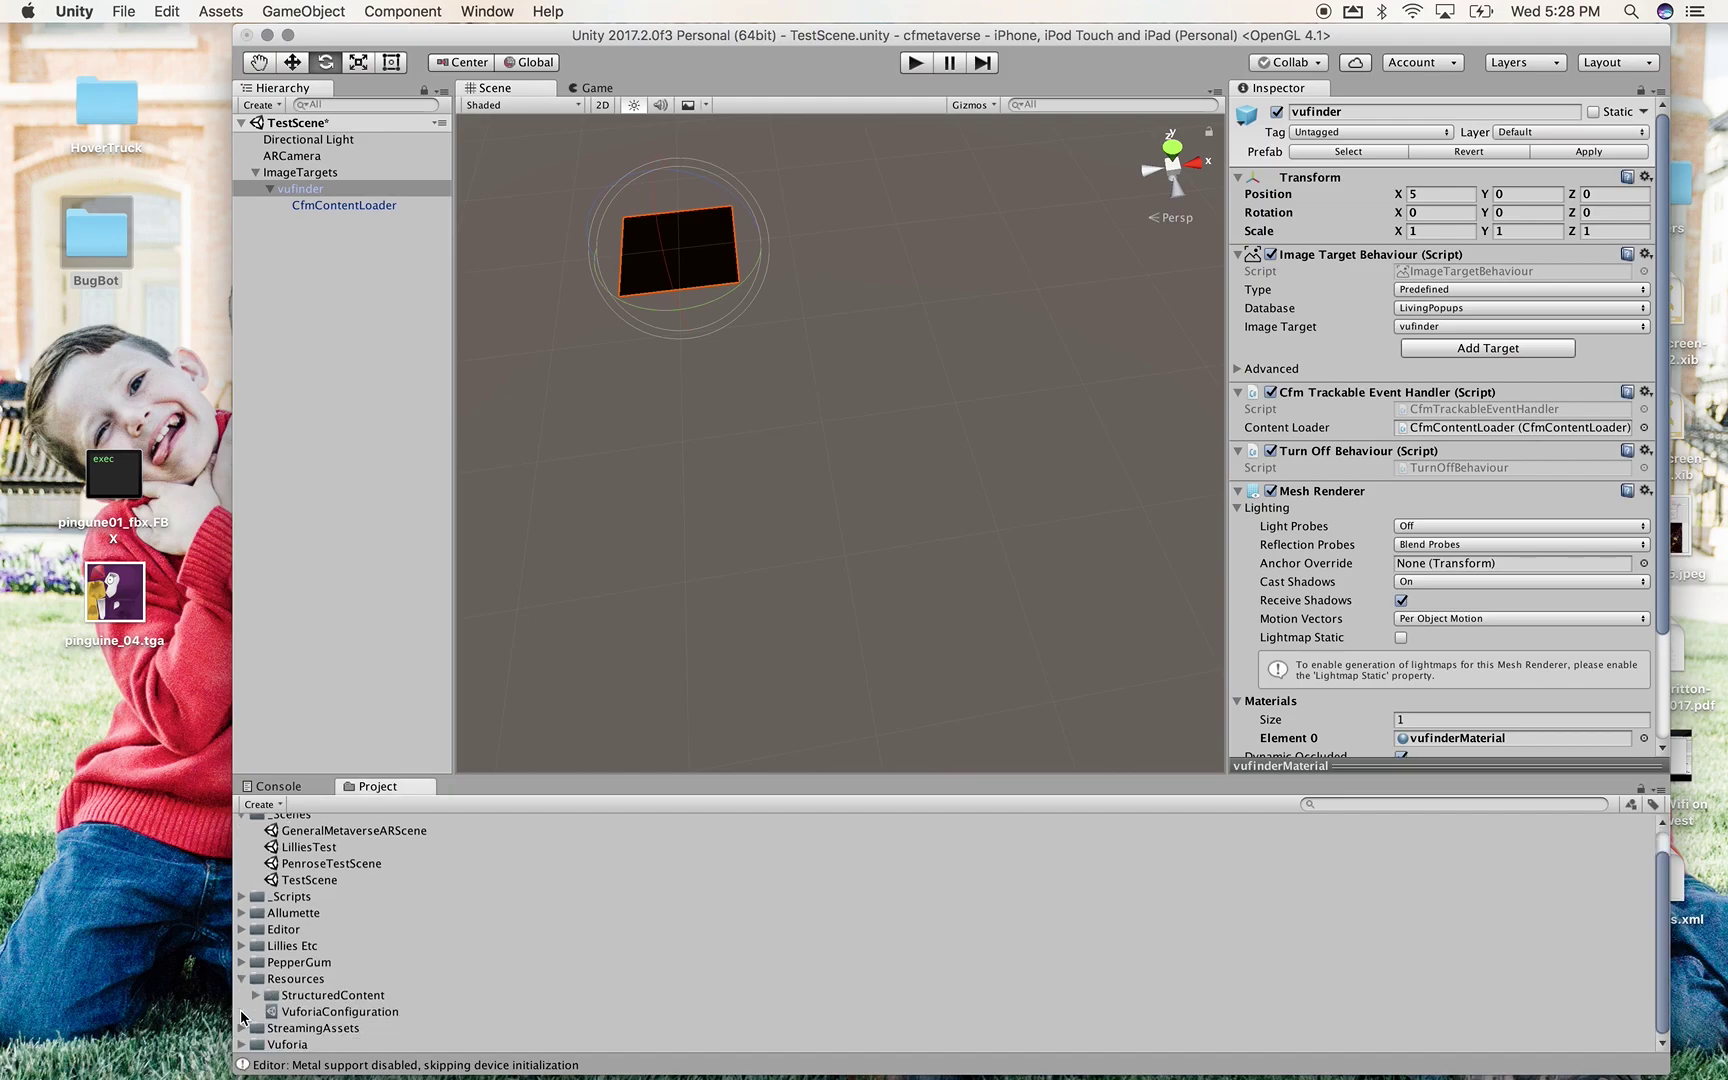
left_click(245, 982)
left_click(241, 976)
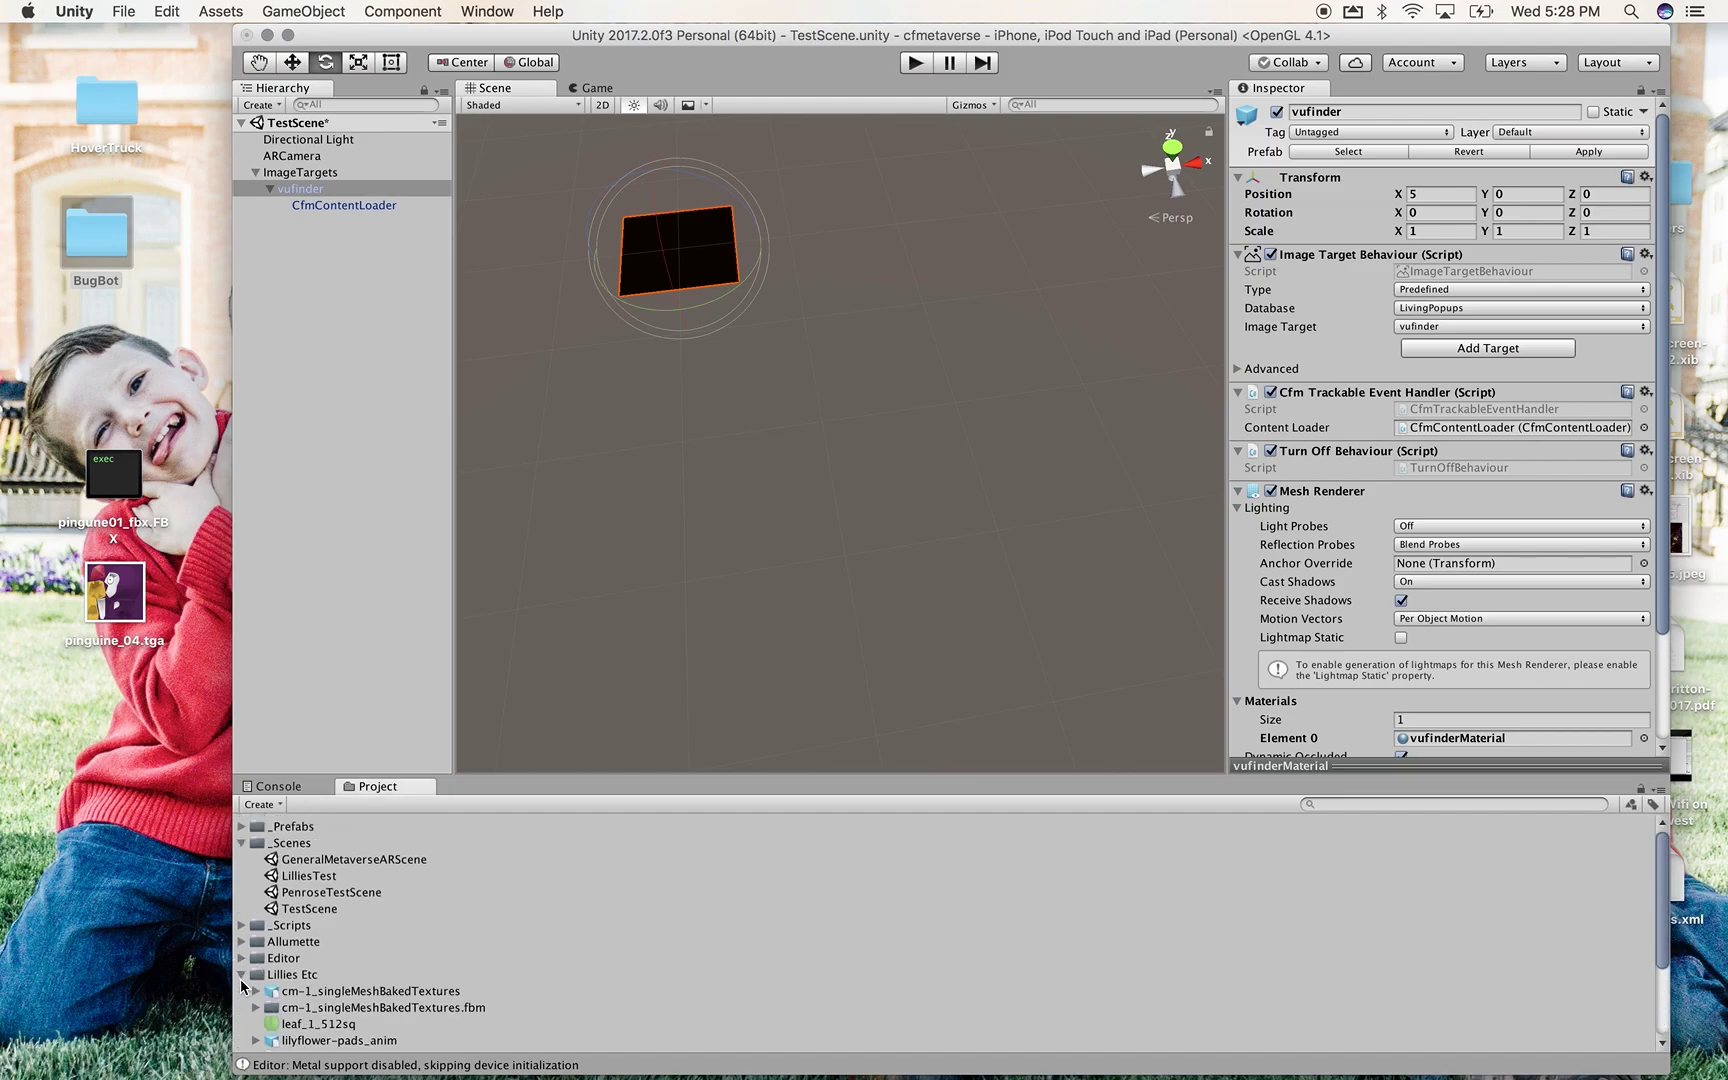
left_click(241, 976)
left_click(241, 1009)
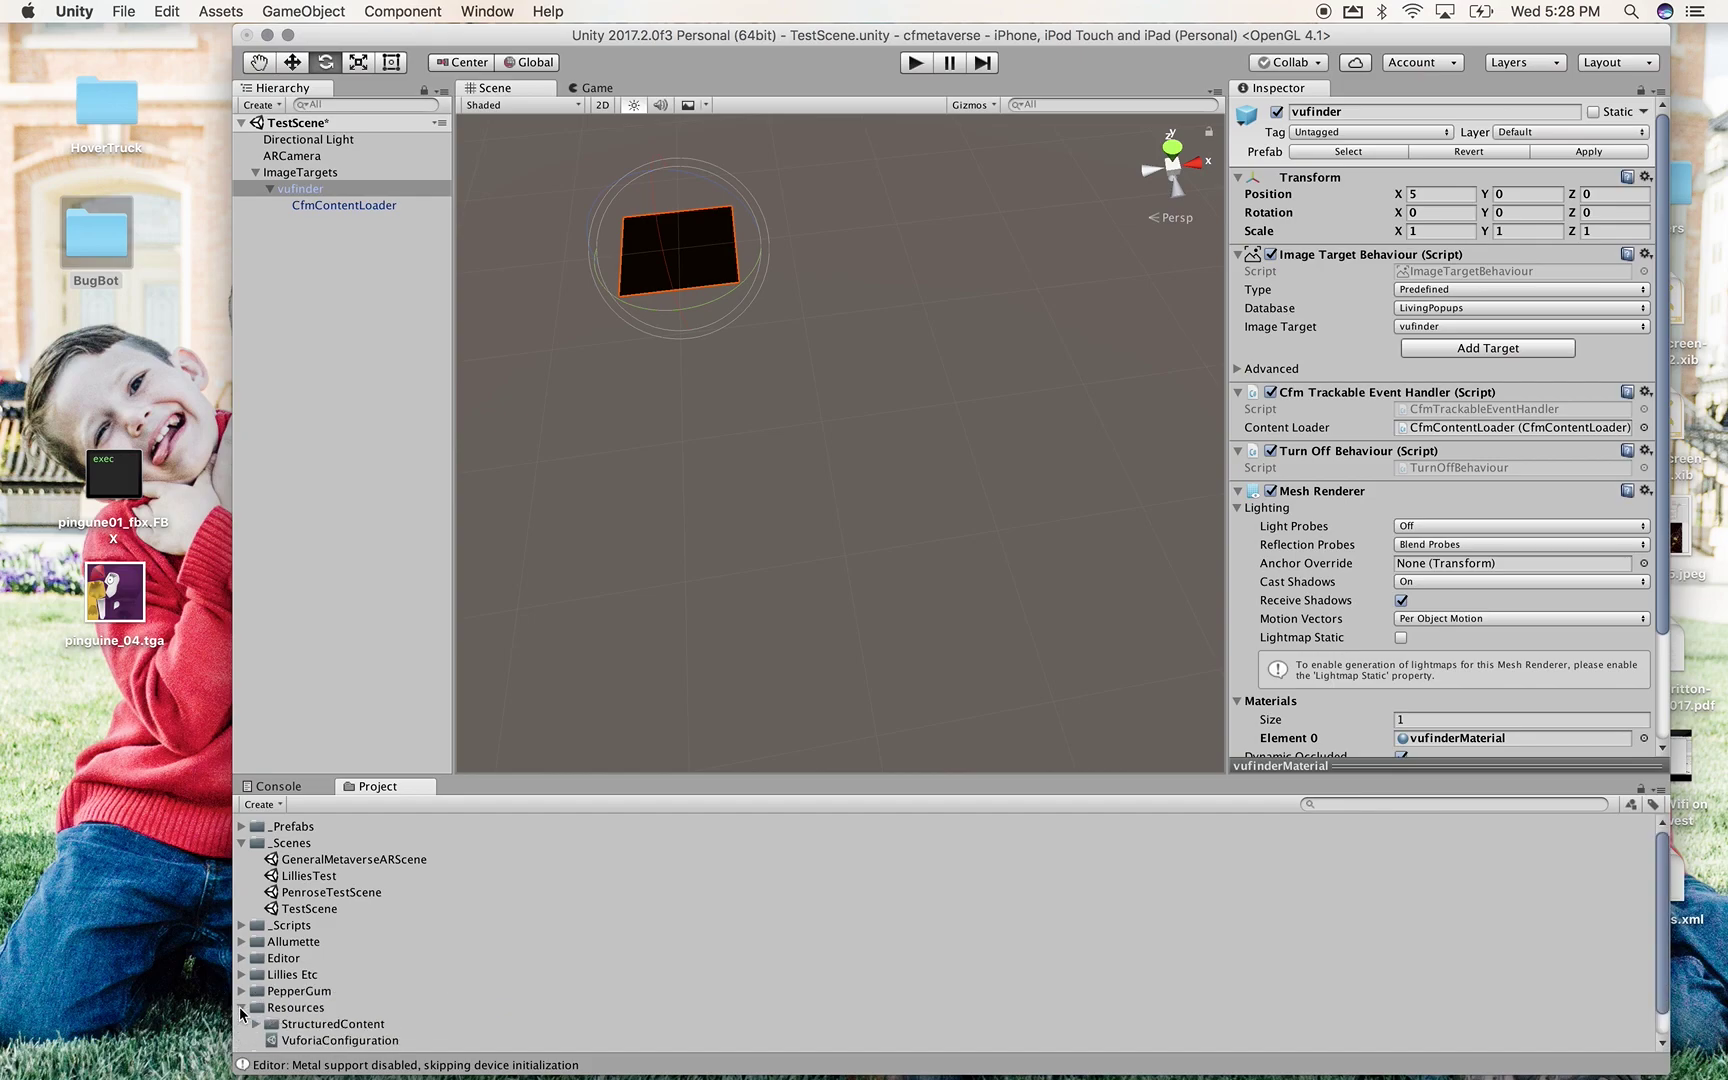
left_click(256, 996)
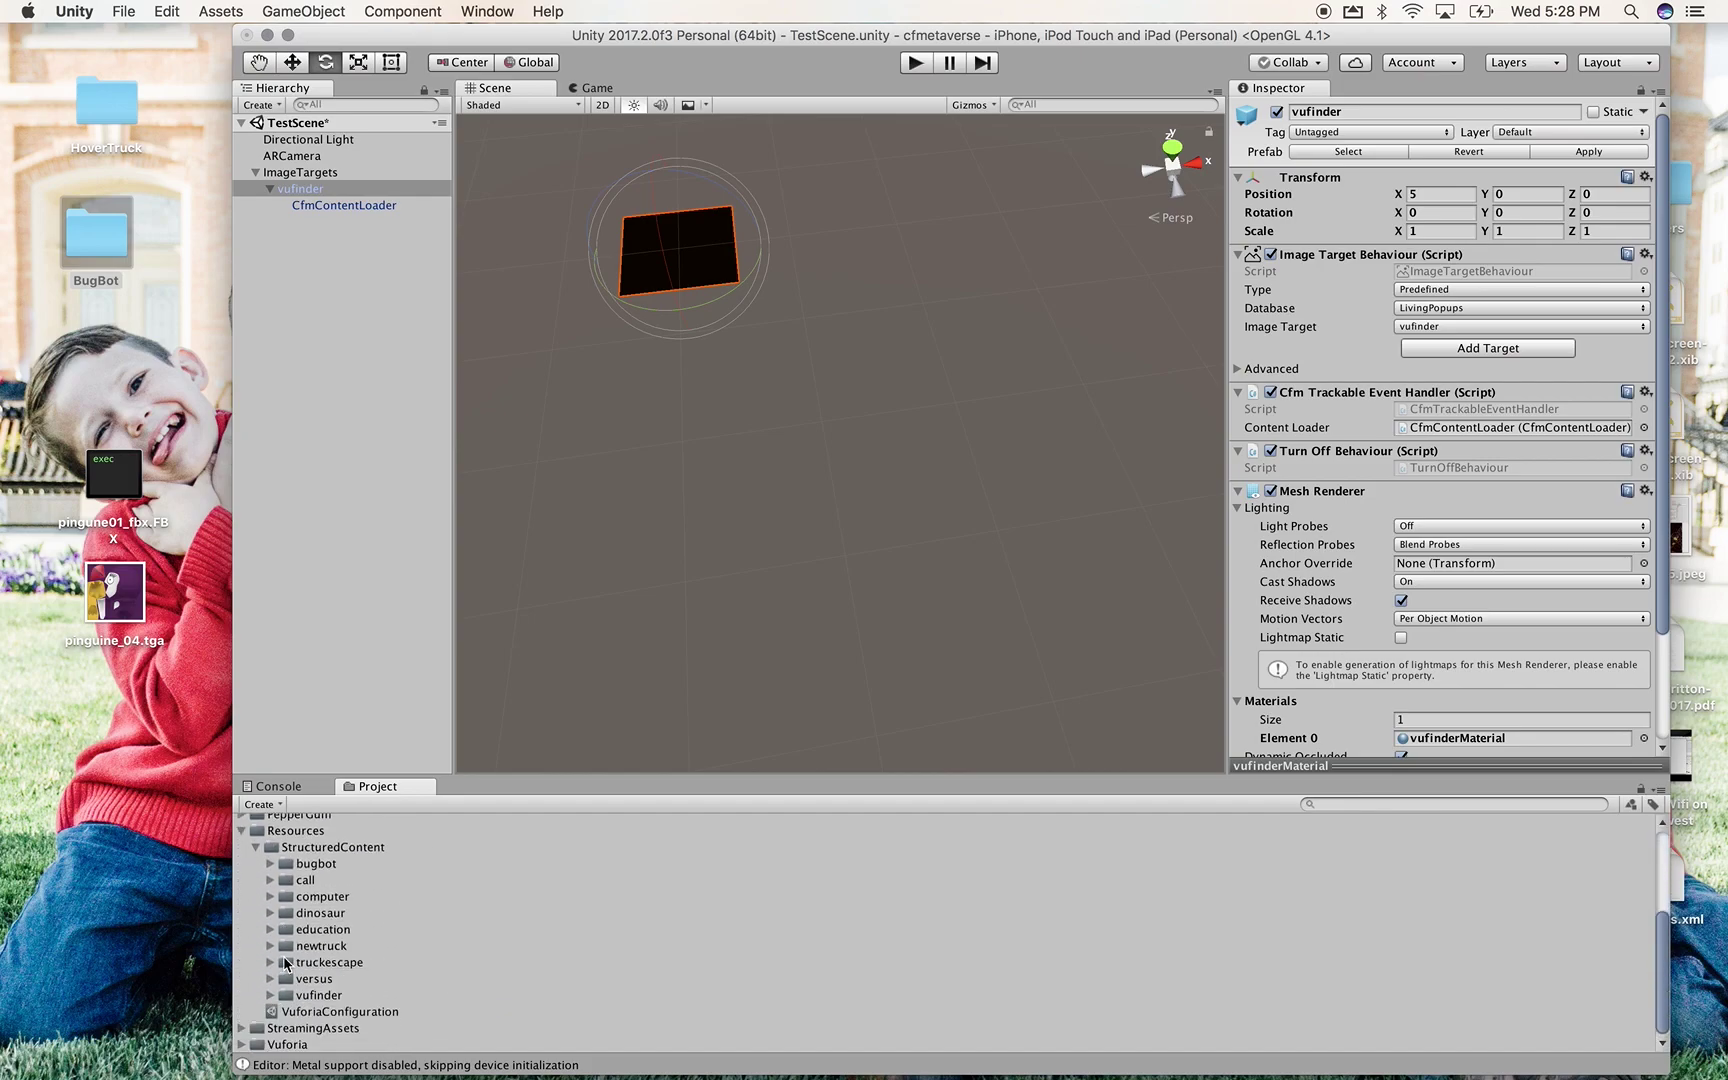
Place the bugbot, newtruck and truckescape prefabs side by side in TestScene
left_click(276, 870)
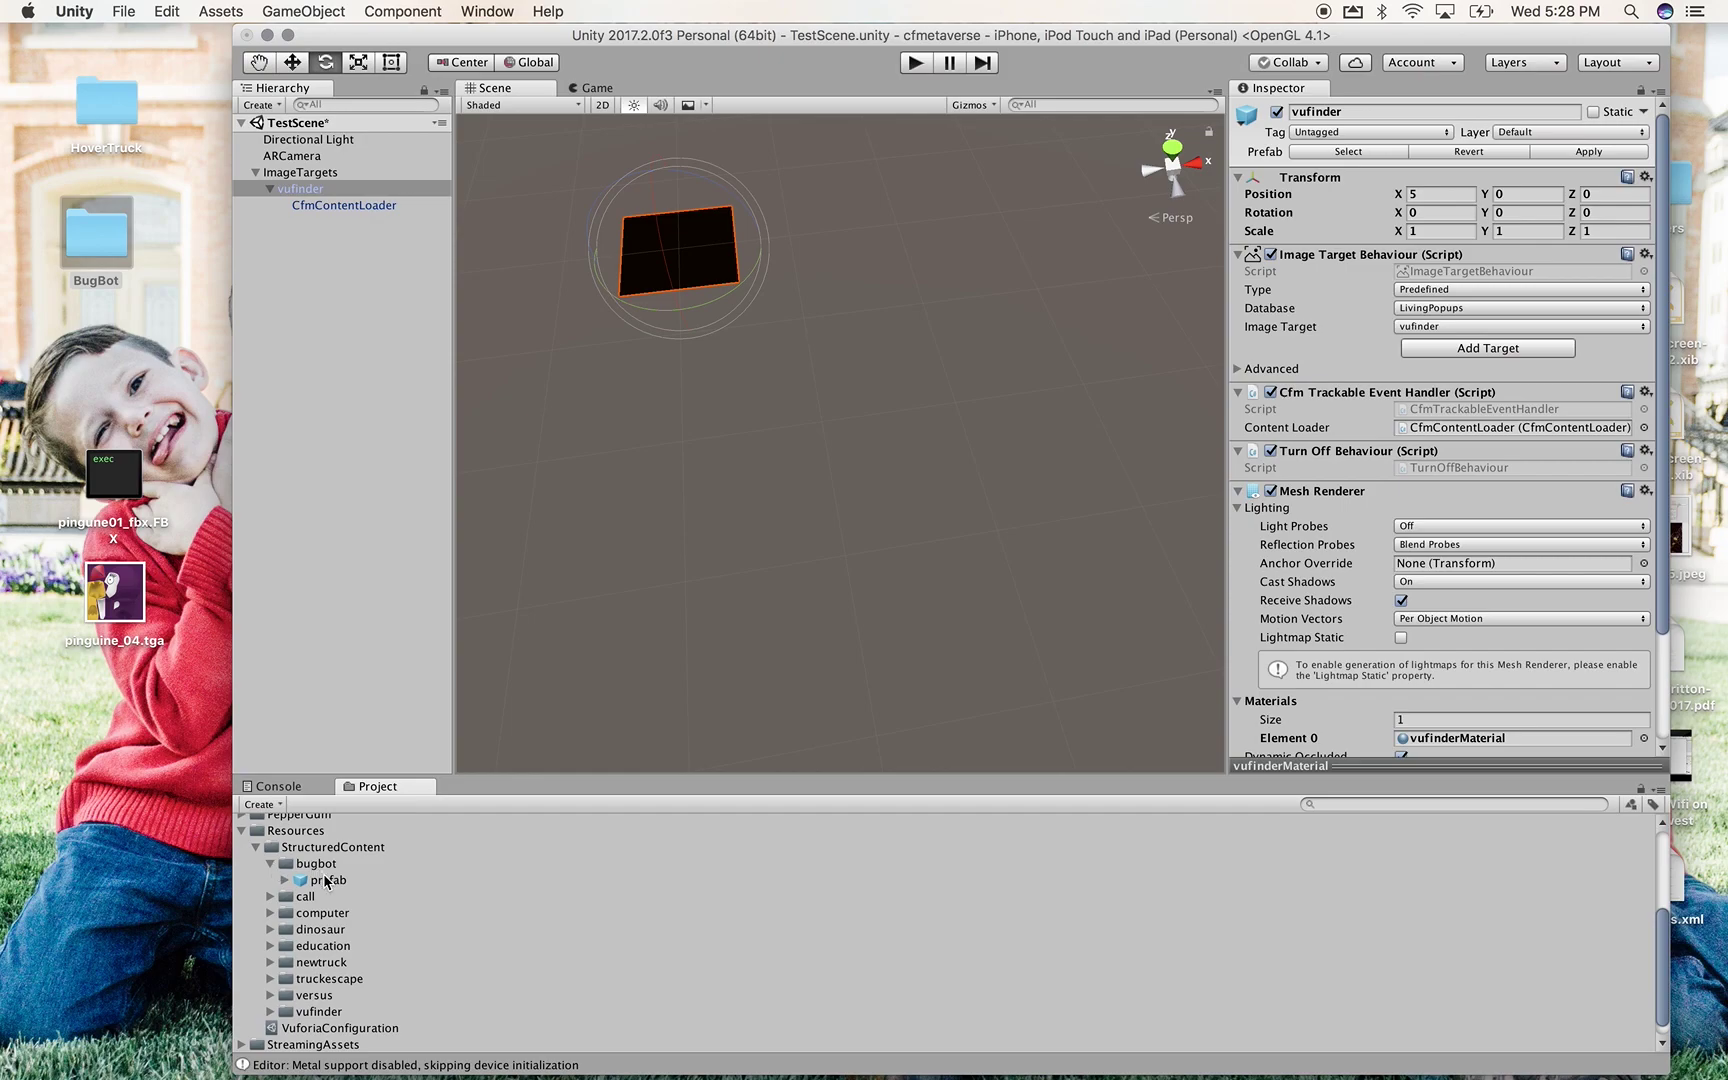
left_click_drag(322, 880, 612, 512)
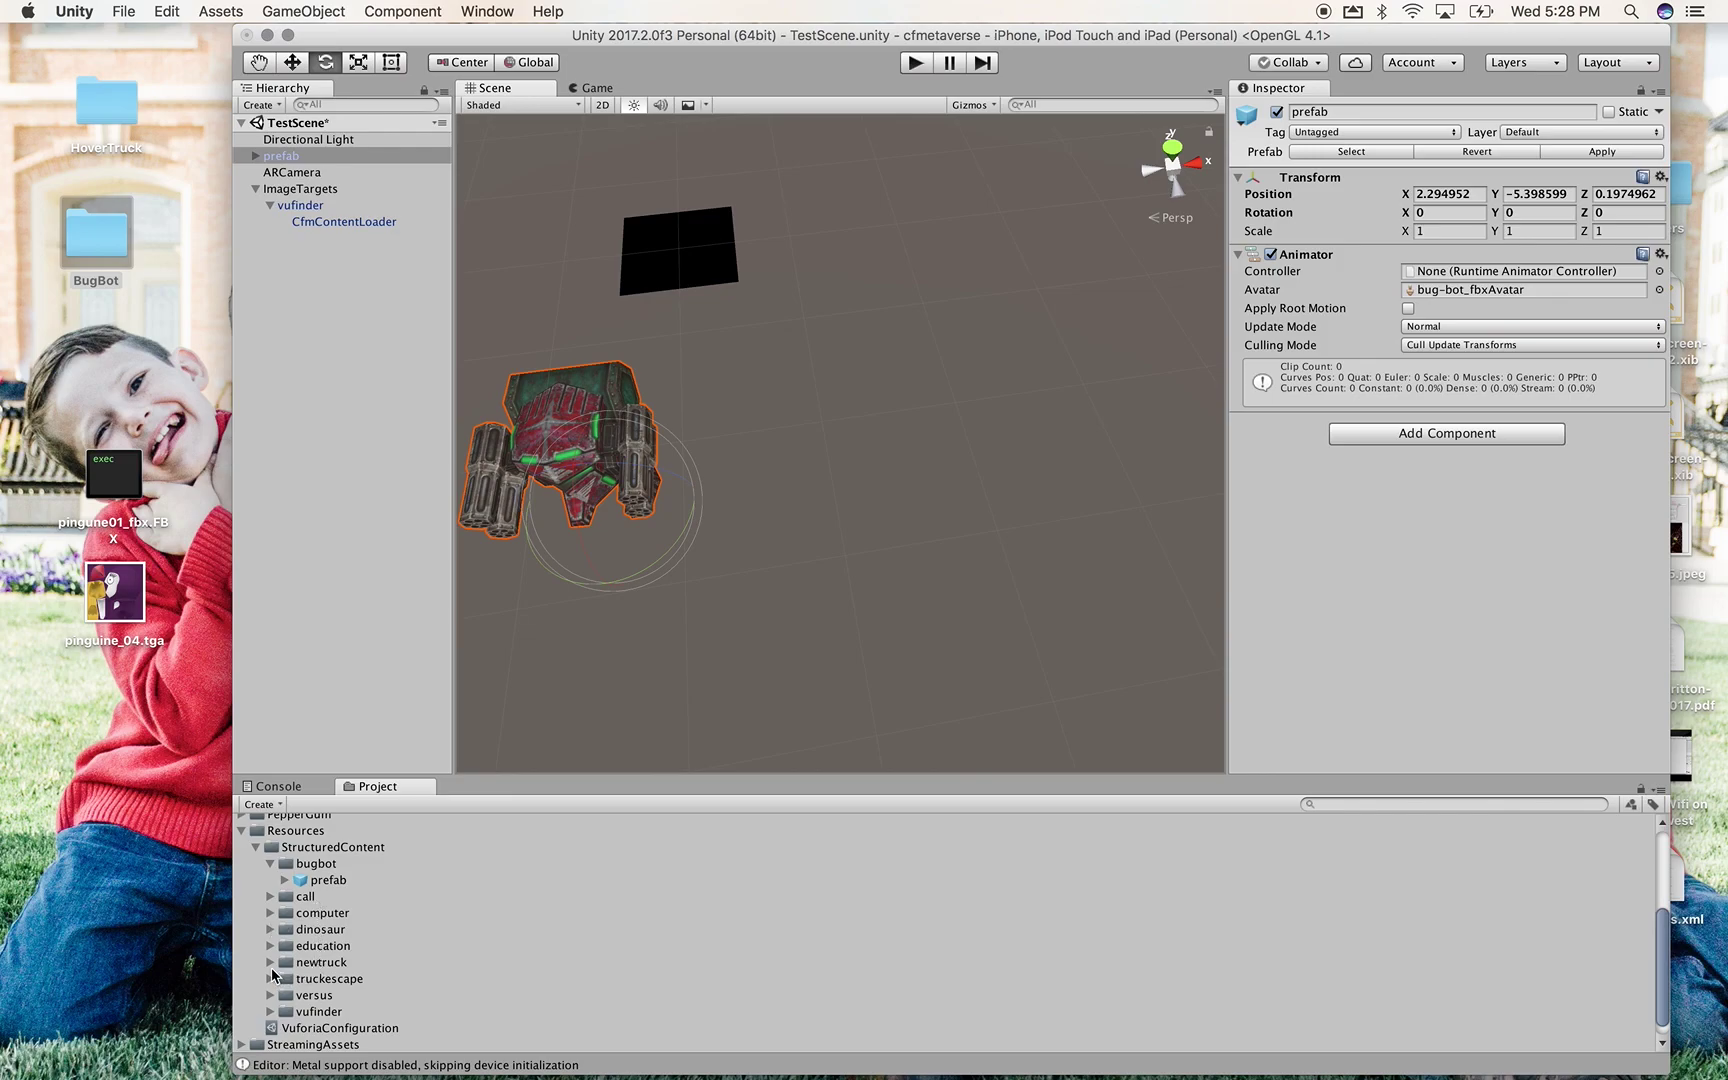
left_click(271, 962)
left_click_drag(326, 978, 925, 308)
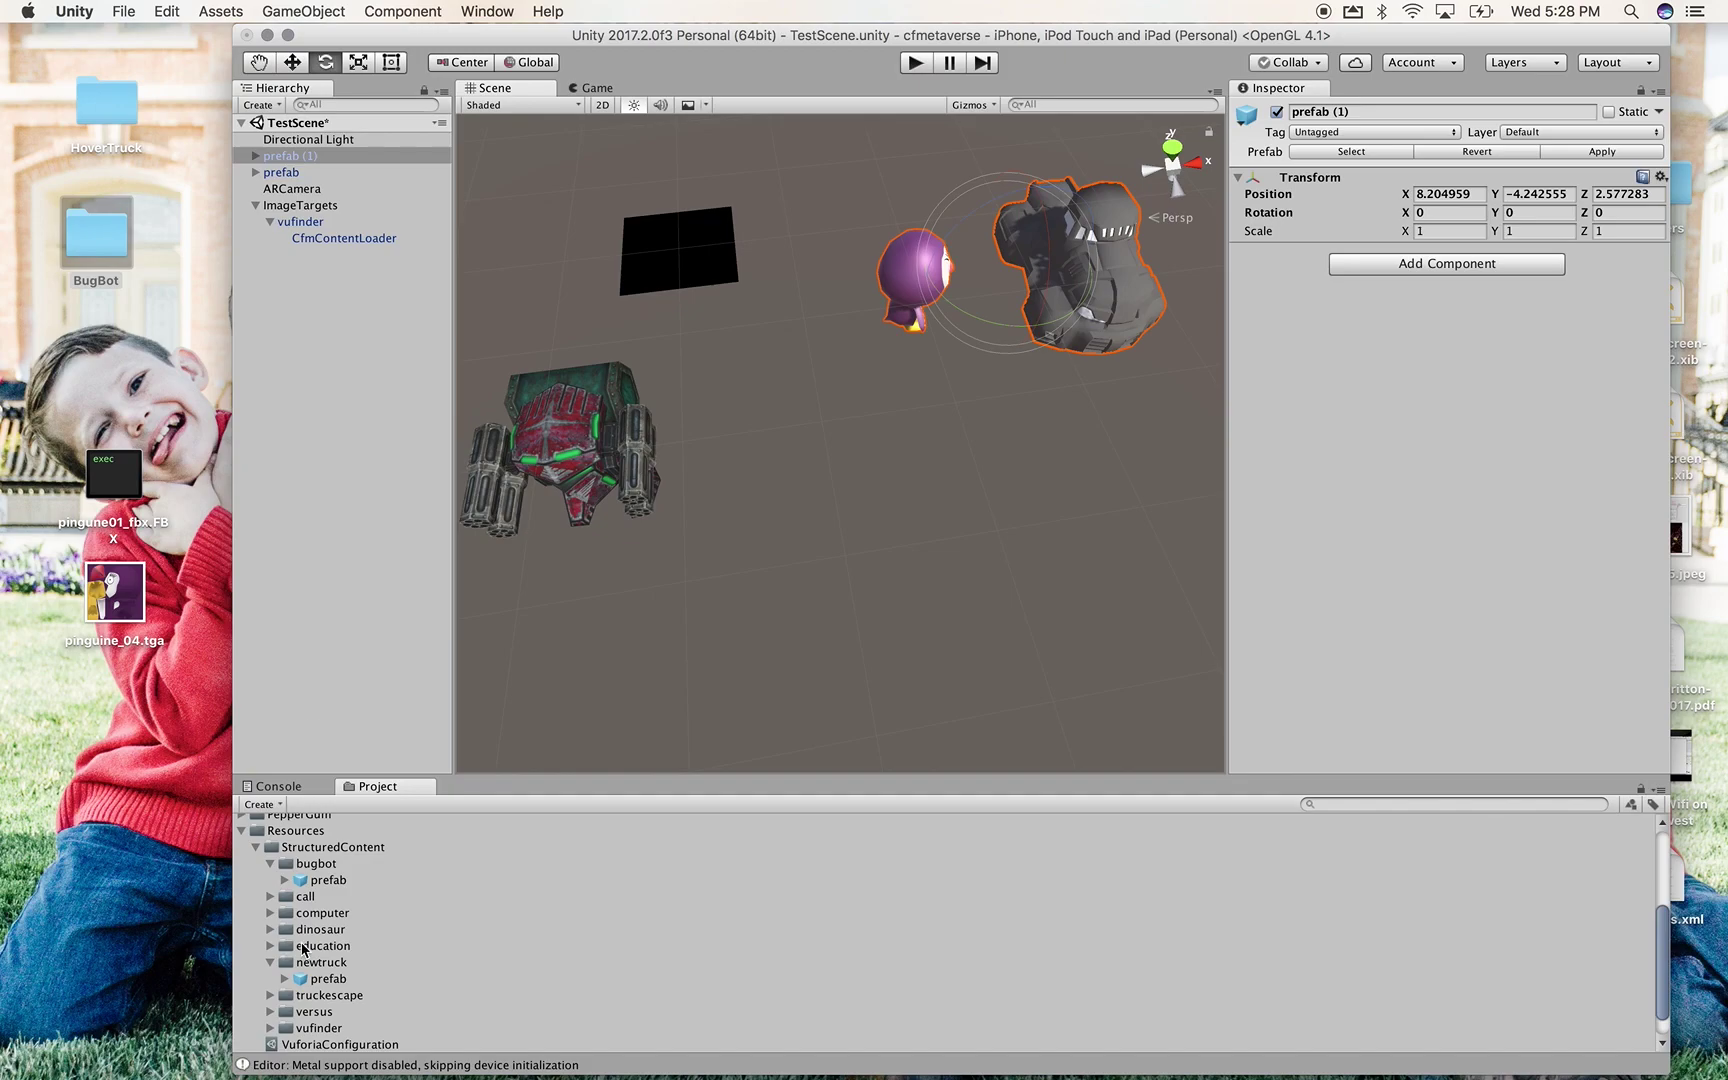
scroll(303, 950, "down", 1)
left_click(271, 962)
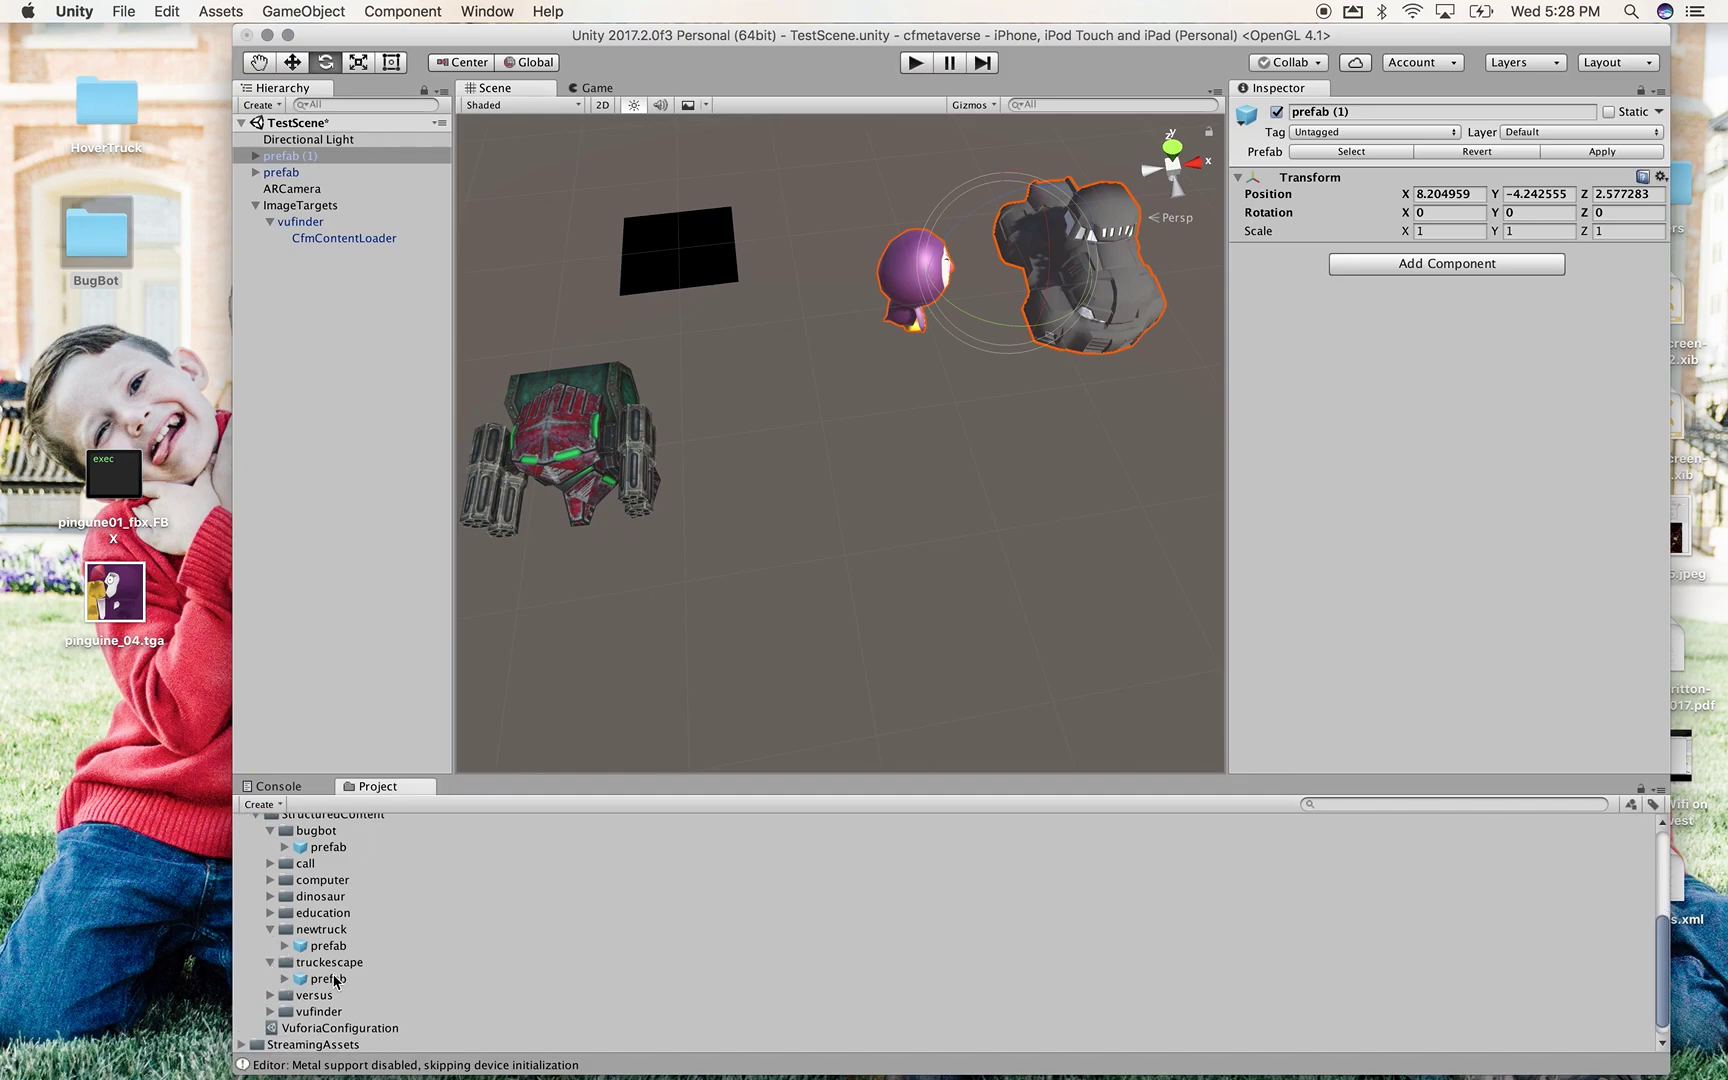
left_click_drag(330, 978, 1030, 522)
scroll(902, 672, "down", 3)
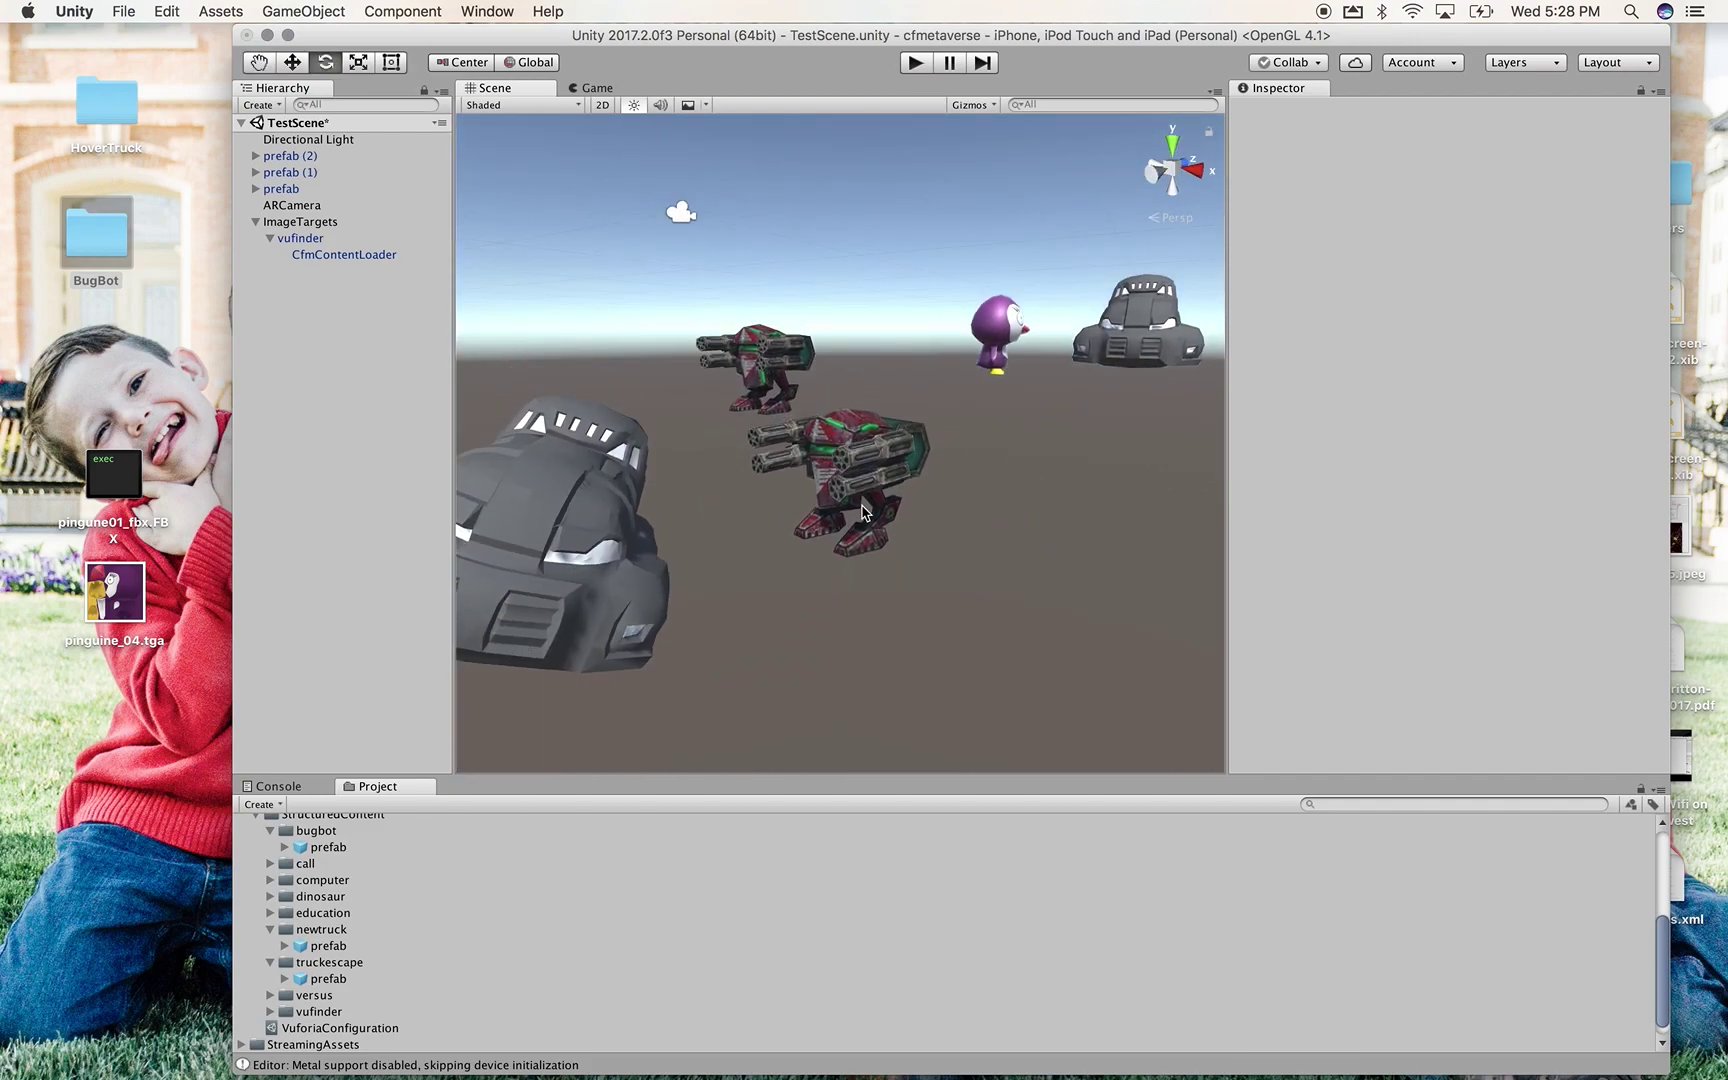
left_click_drag(866, 513, 868, 514, "alt")
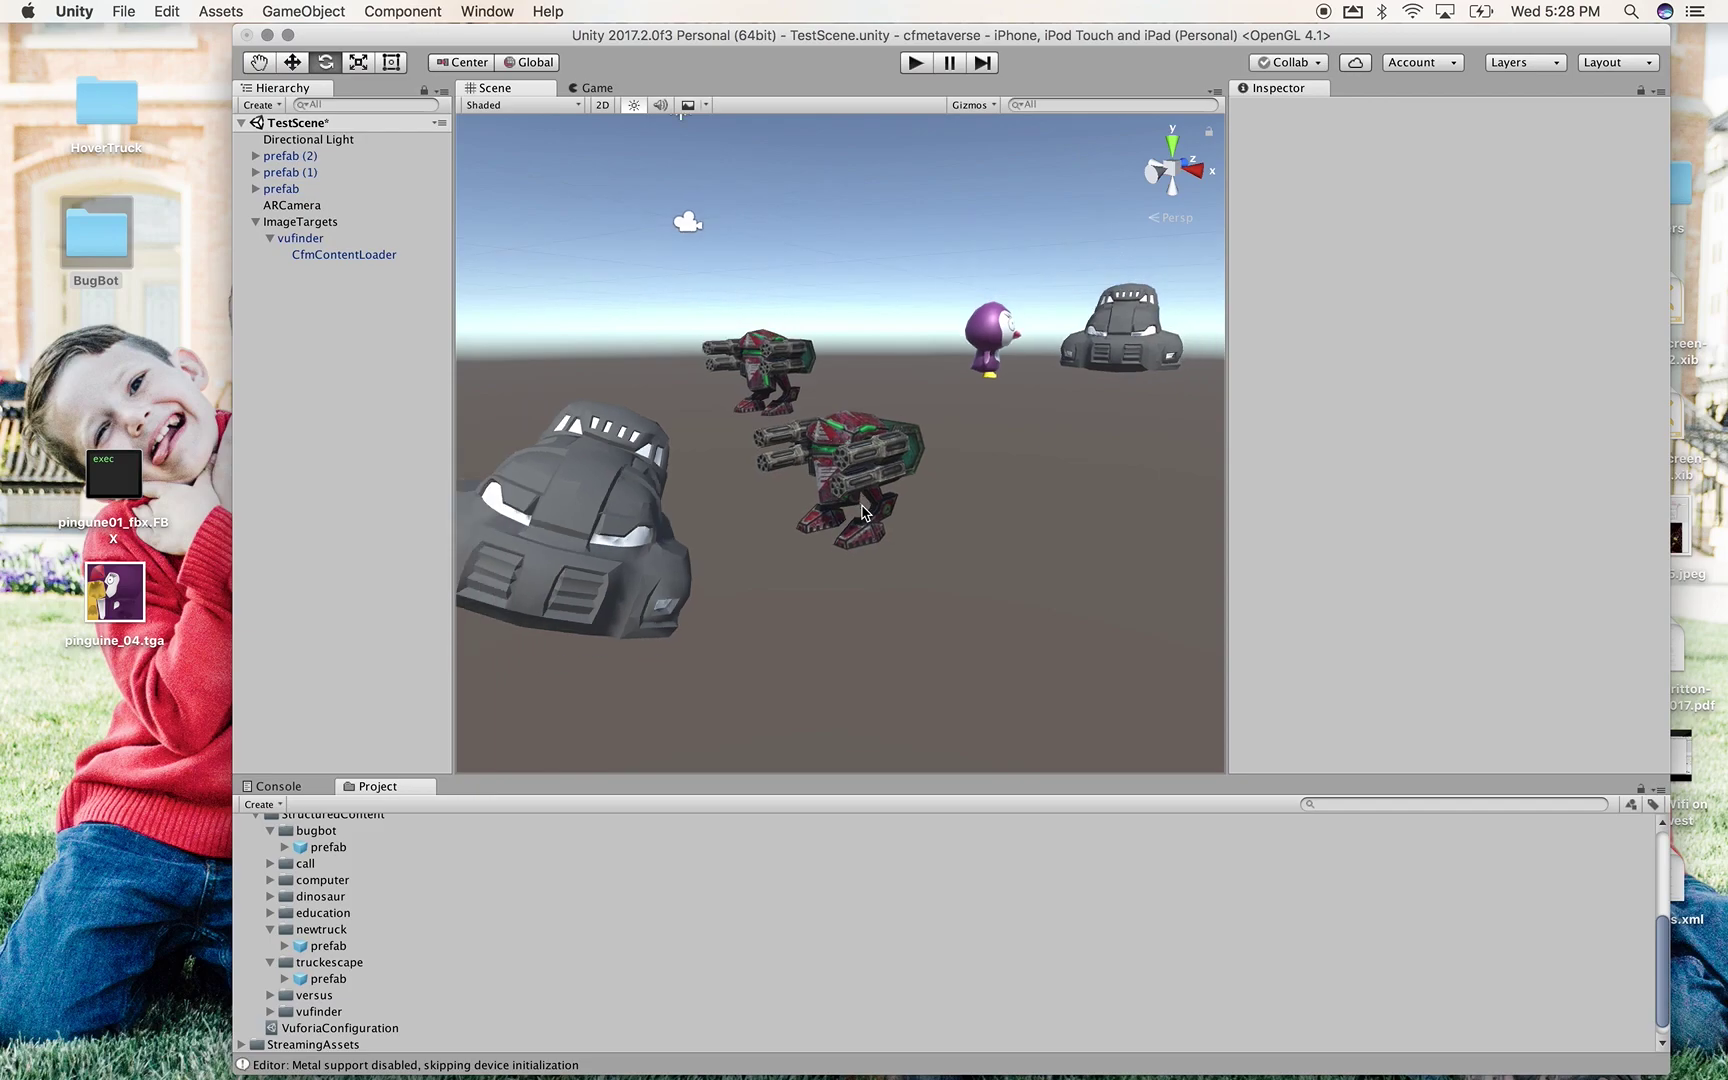
left_click_drag(957, 574, 971, 690, "alt")
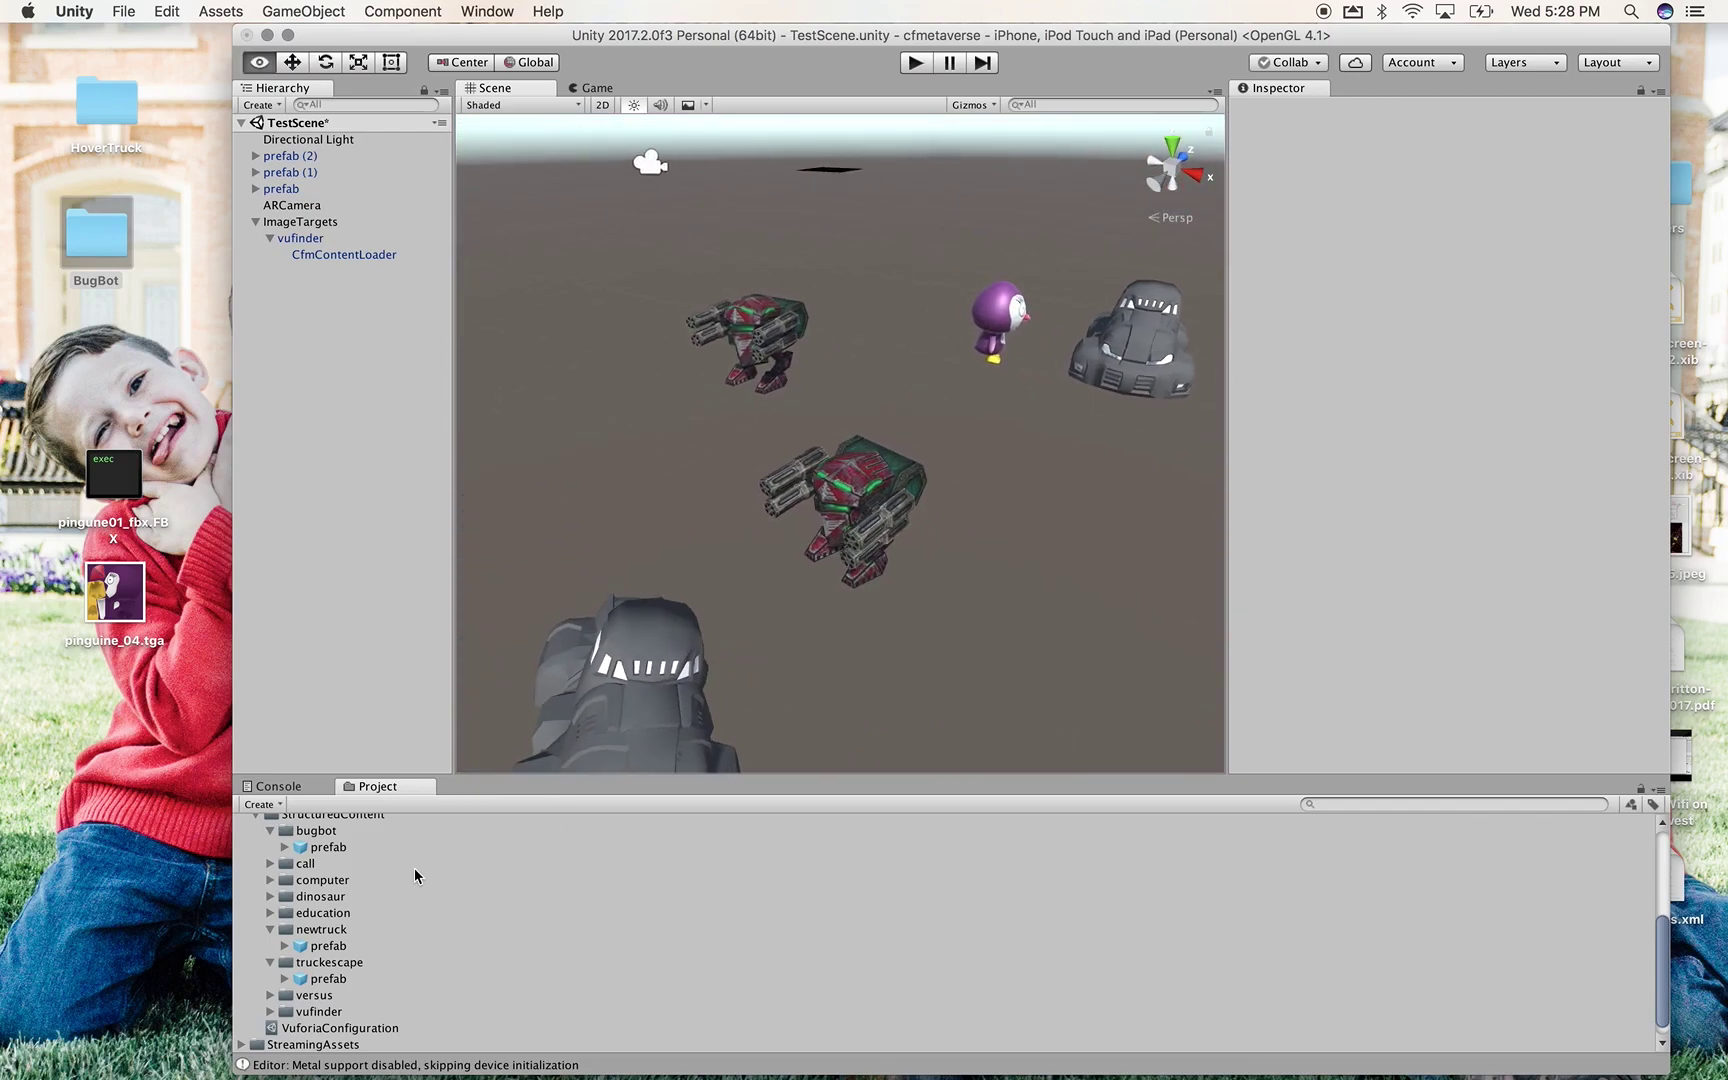
scroll(386, 882, "up", 5)
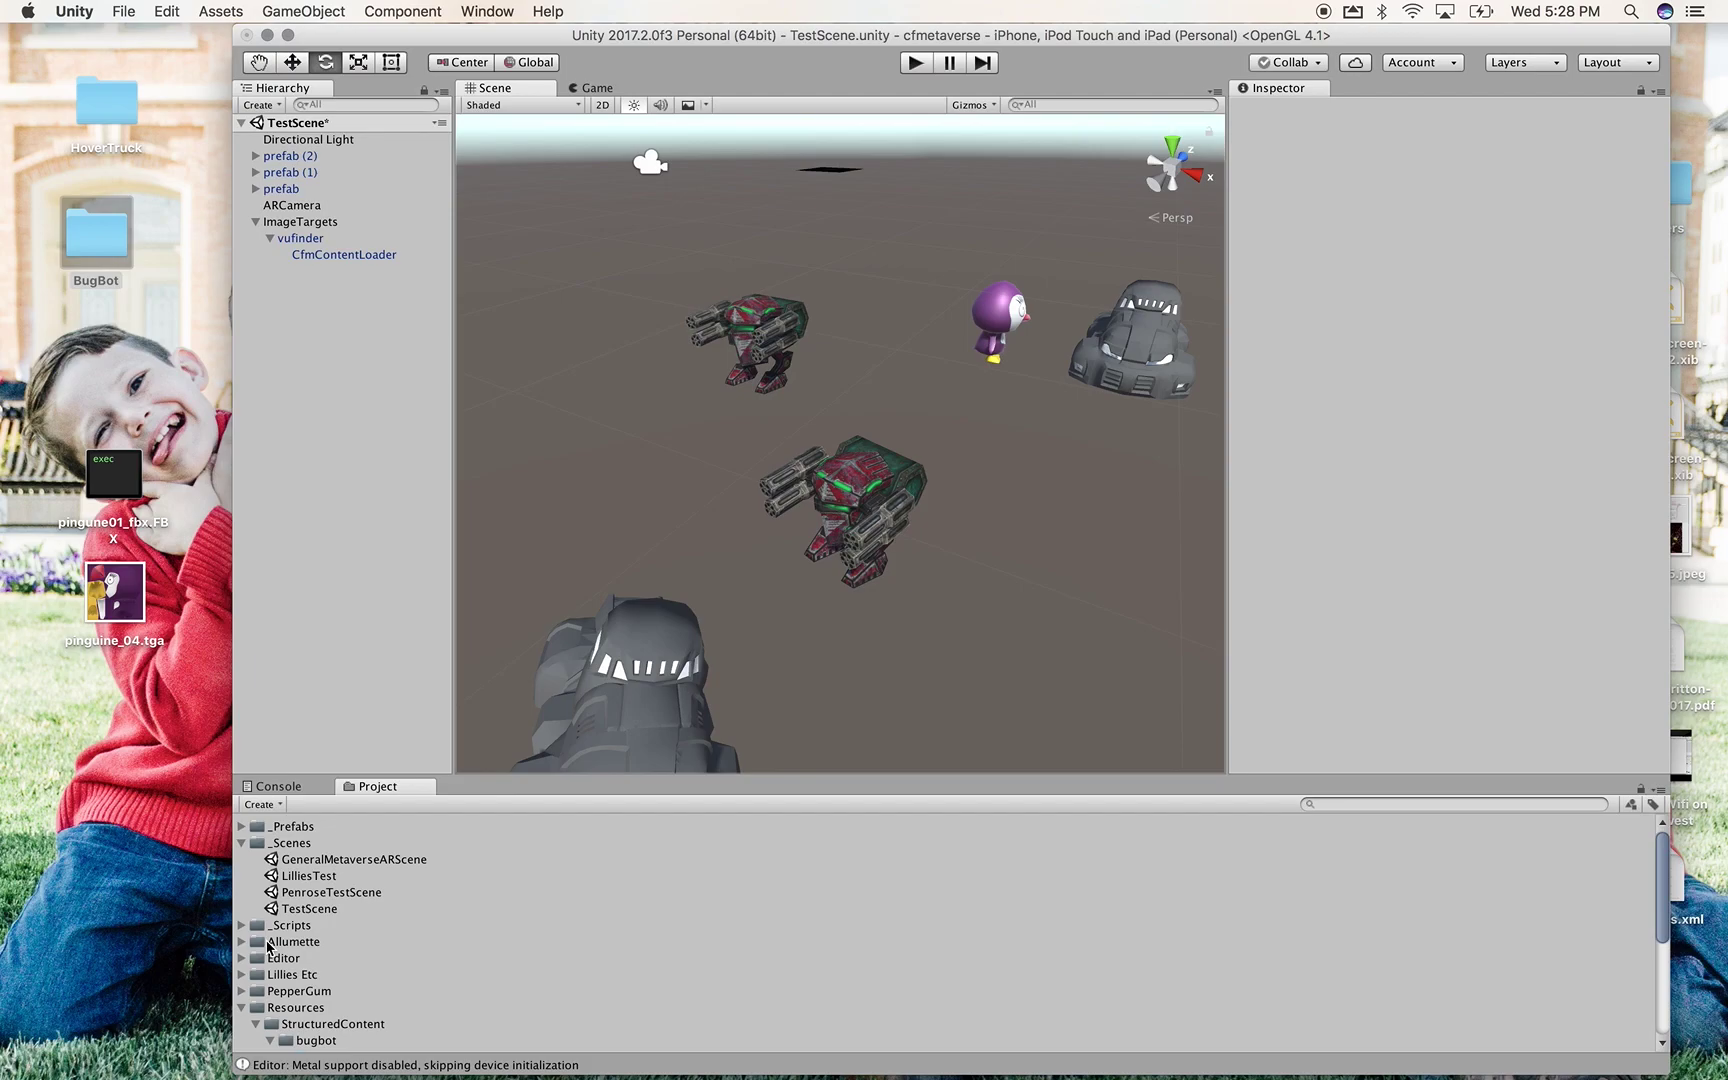
scroll(268, 947, "down", 3)
left_click(241, 928)
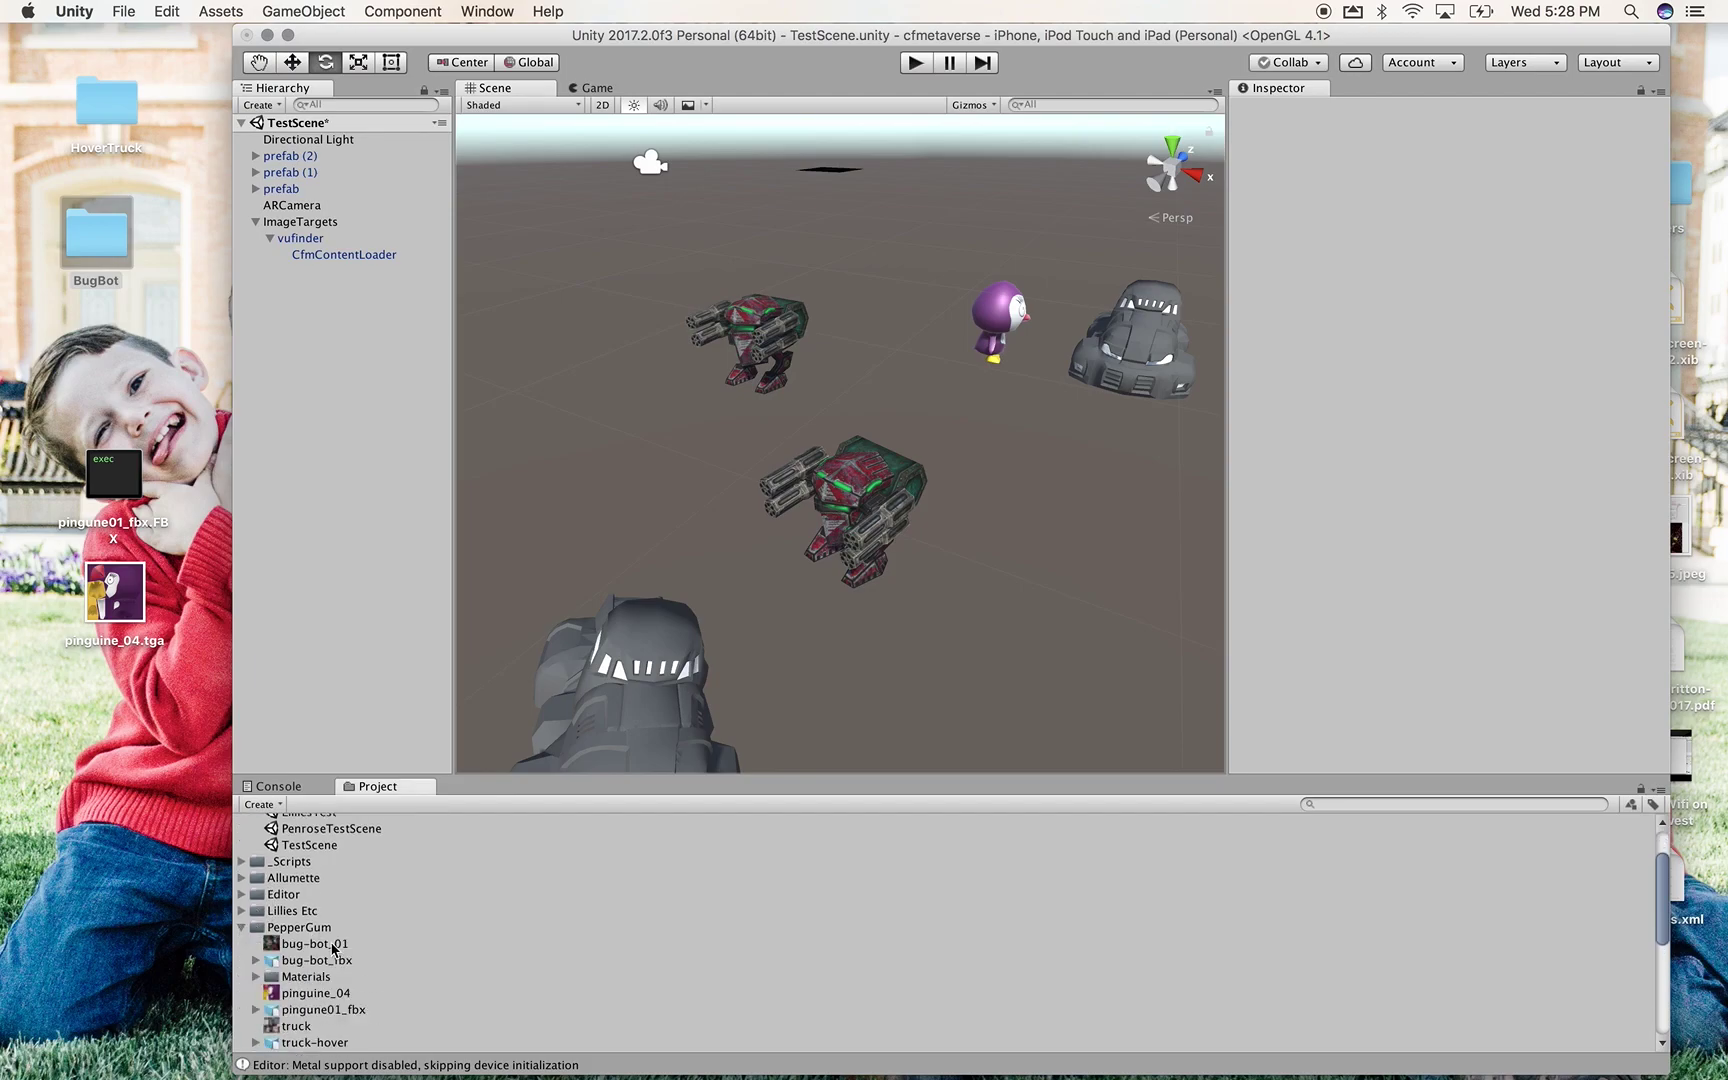
scroll(336, 950, "down", 2)
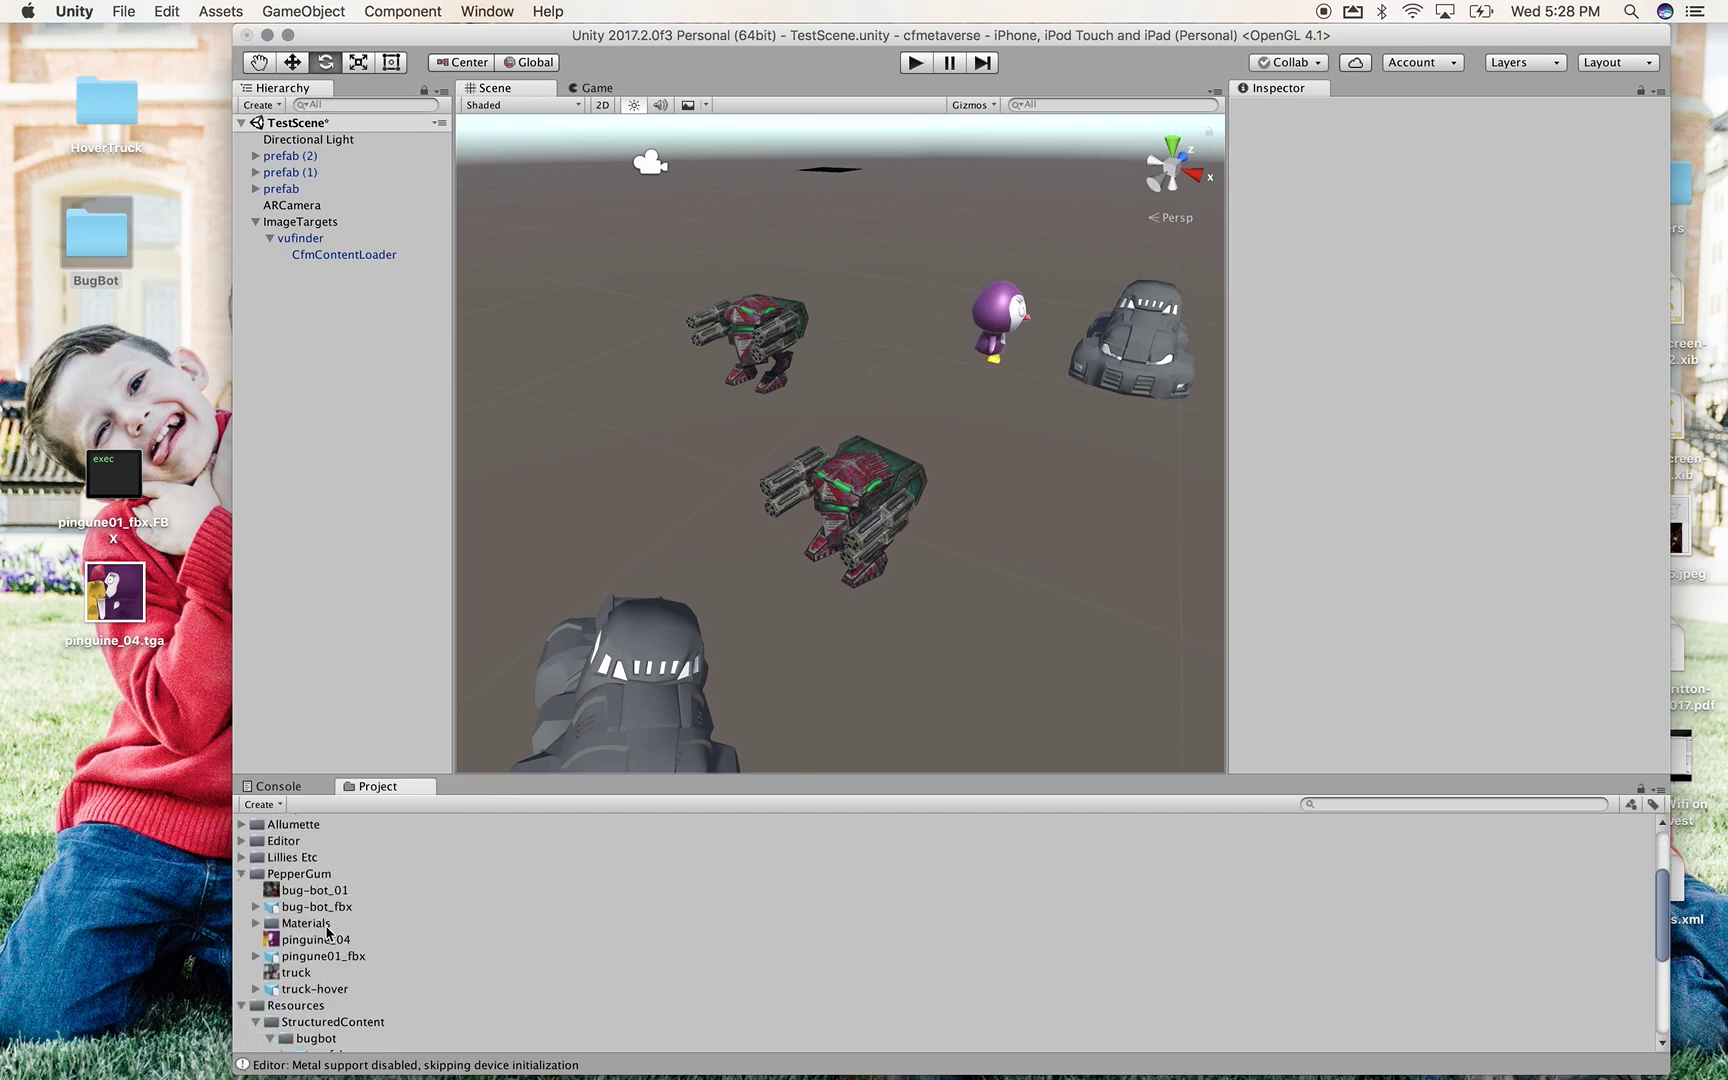
left_click(258, 875)
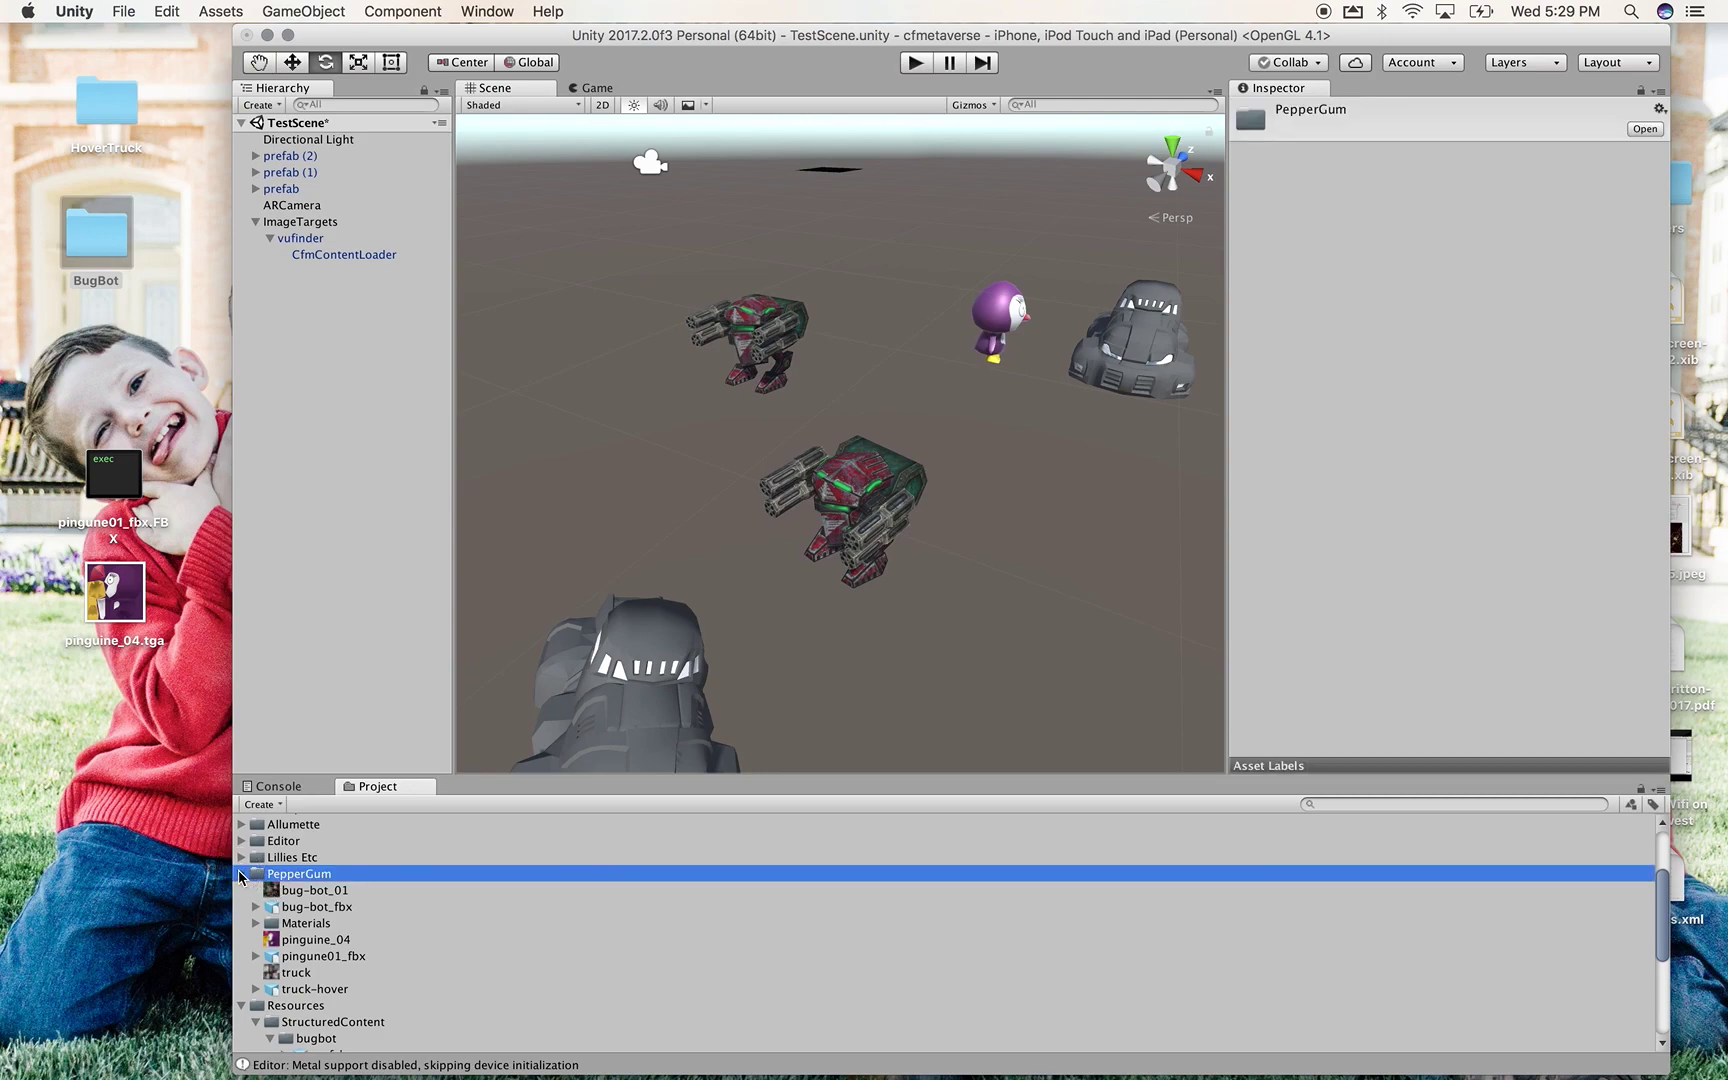
left_click(242, 874)
scroll(243, 880, "down", 4)
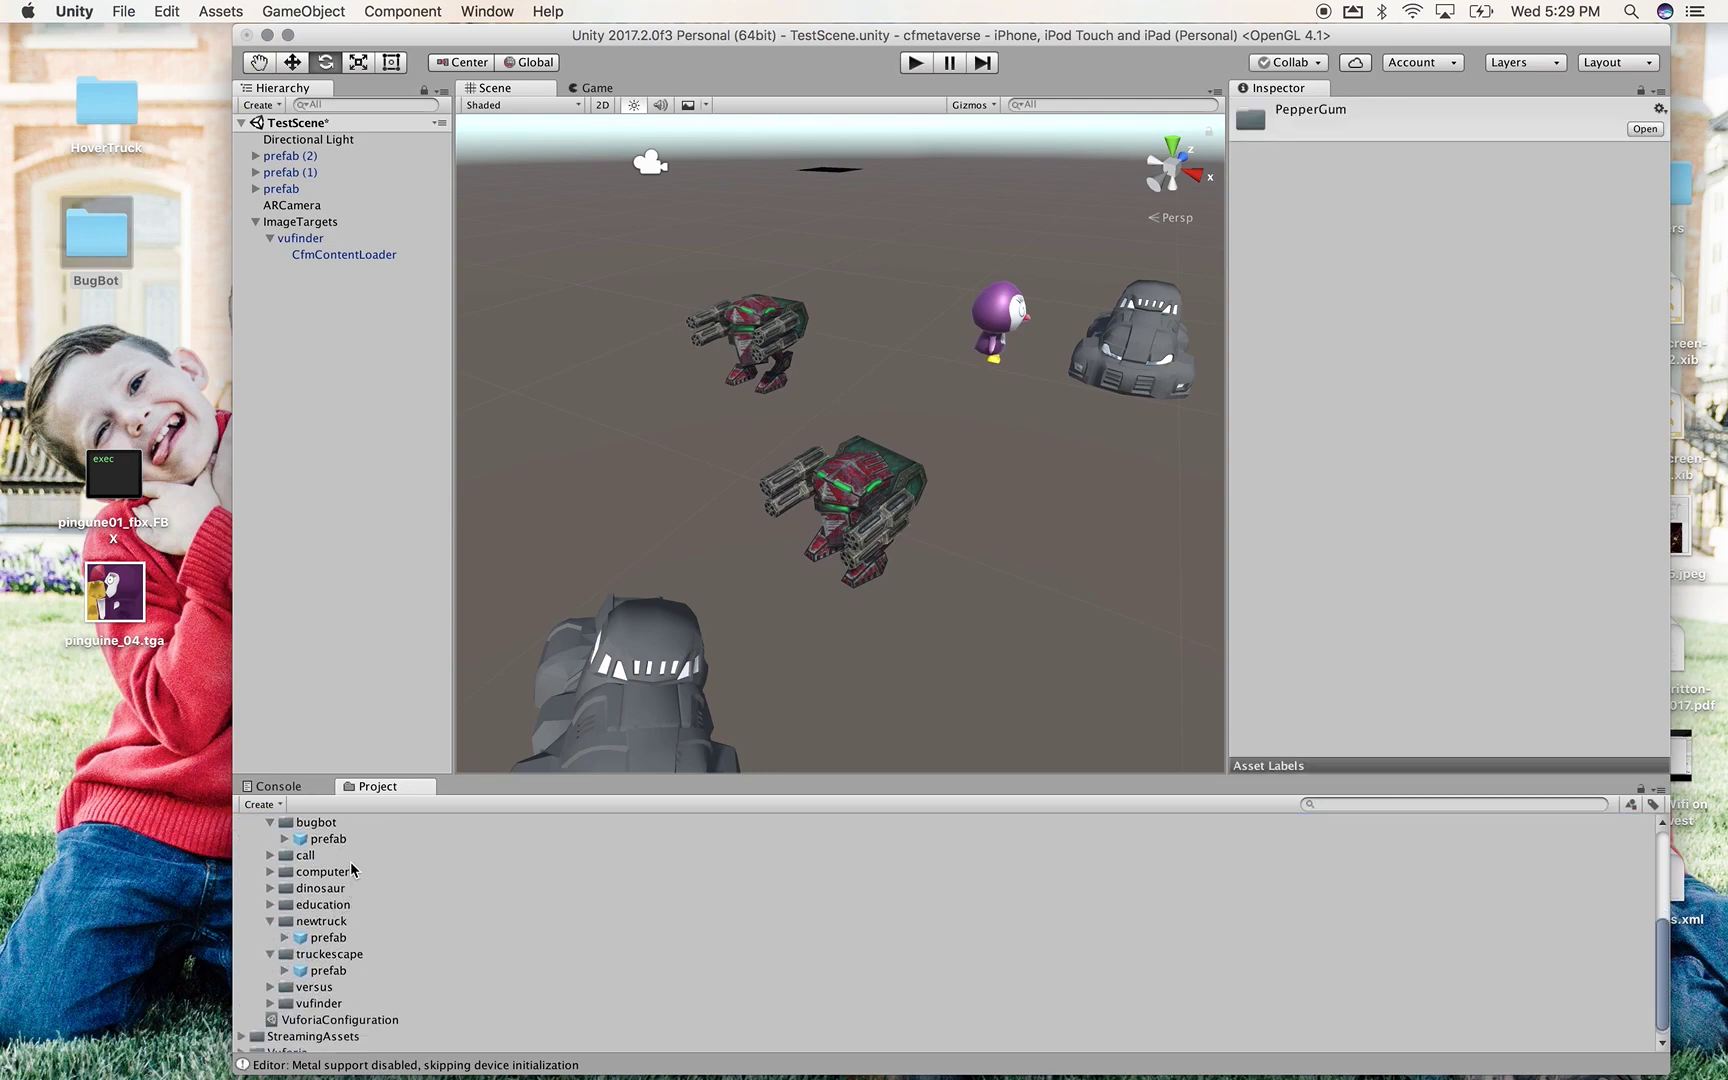
left_click(285, 938)
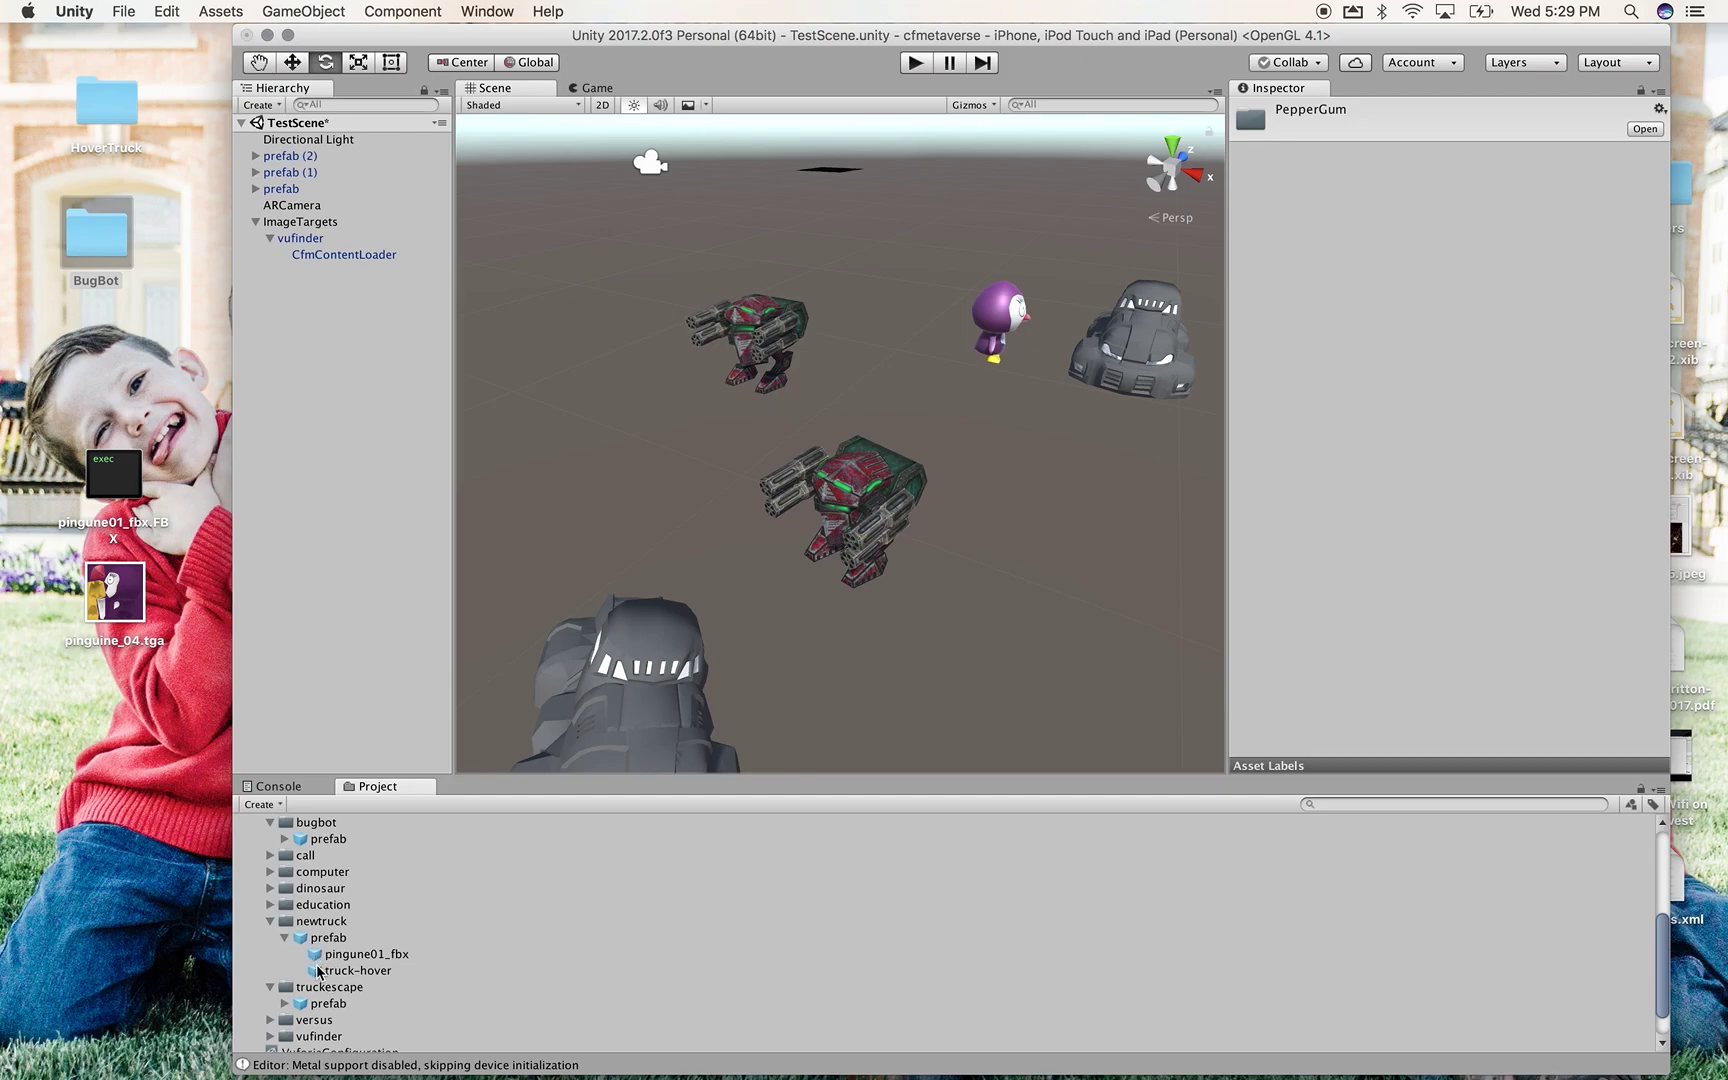
left_click(285, 938)
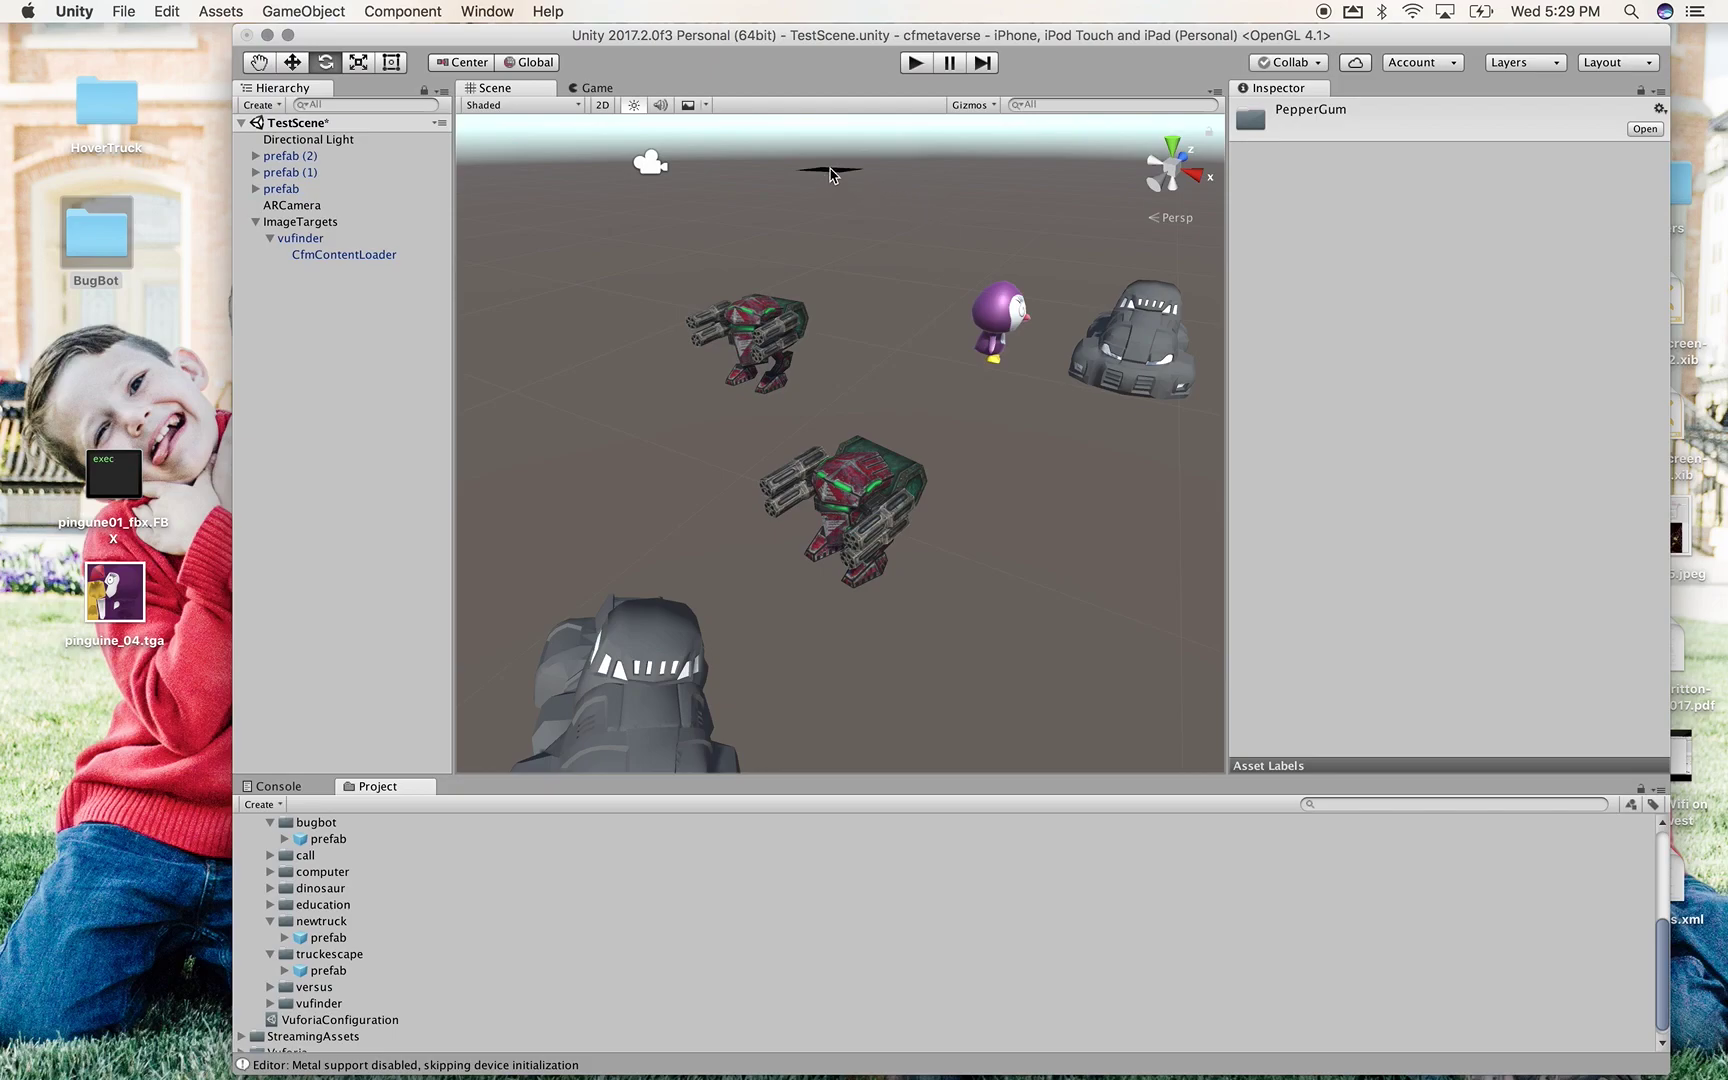
left_click(964, 500)
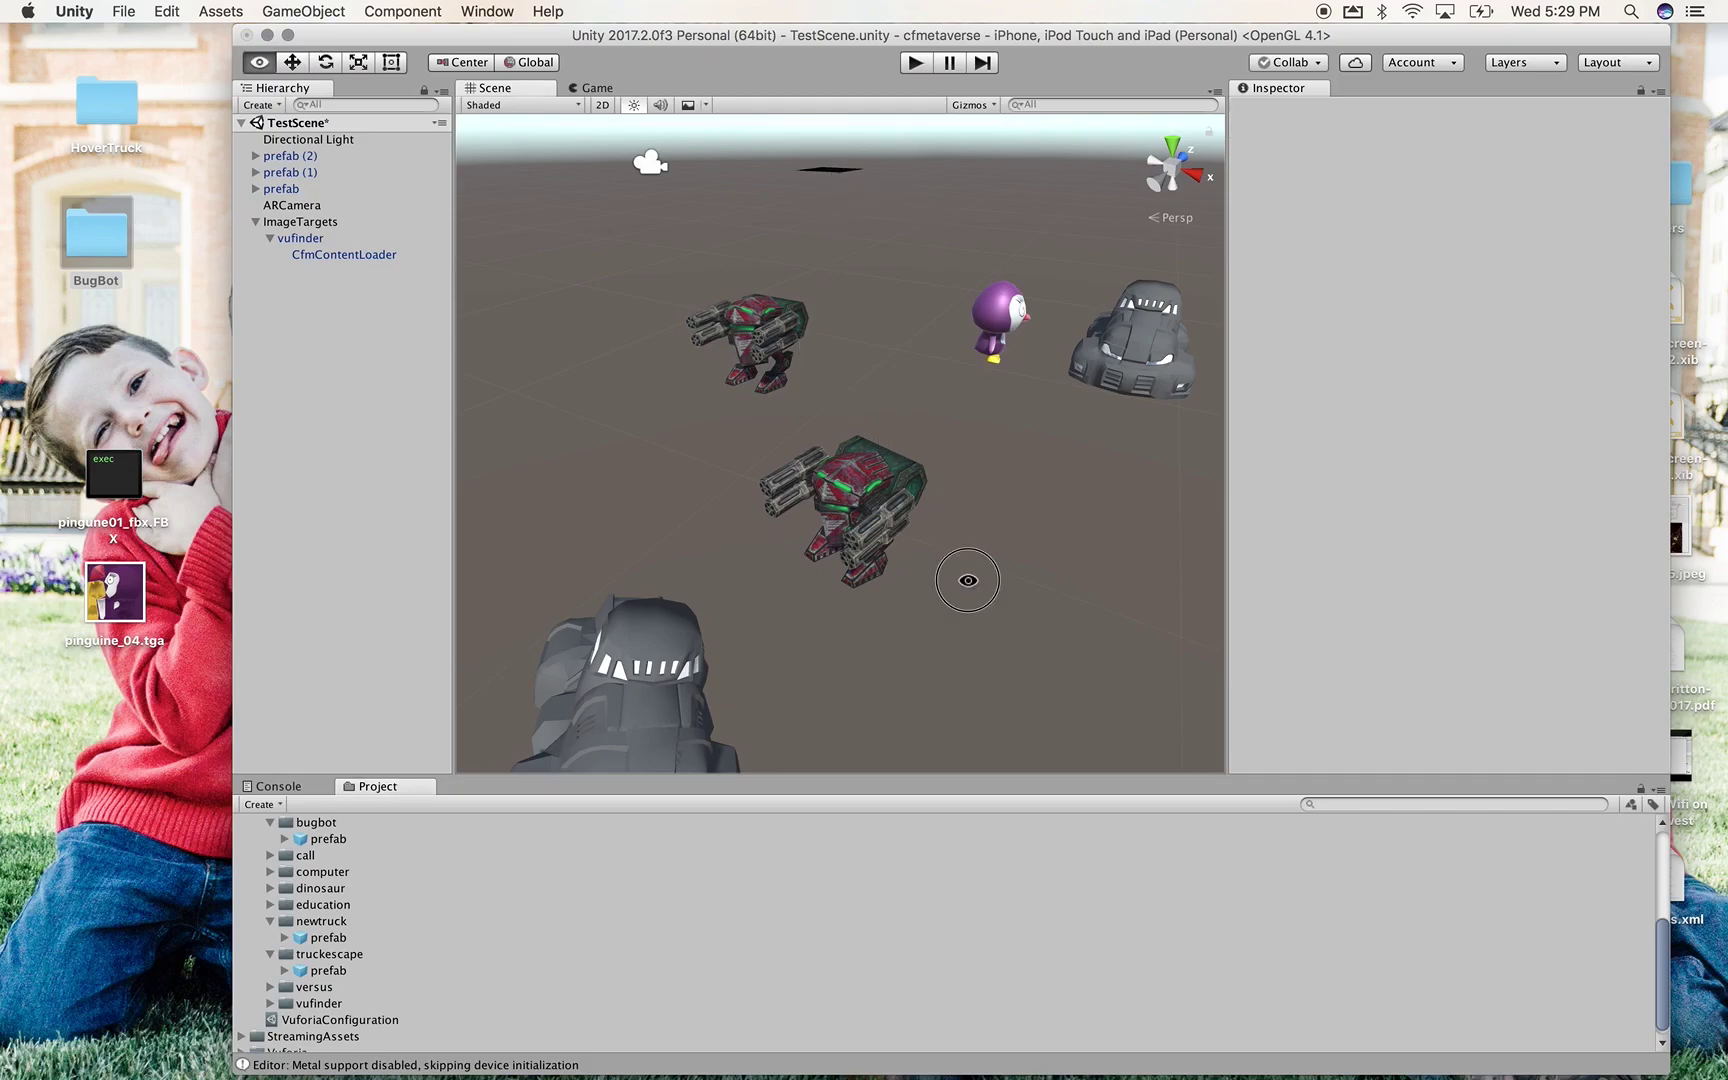
Inspect prefab (1) and its pinguine01_fbx child from a top-down view
left_click_drag(968, 579, 968, 680, "alt")
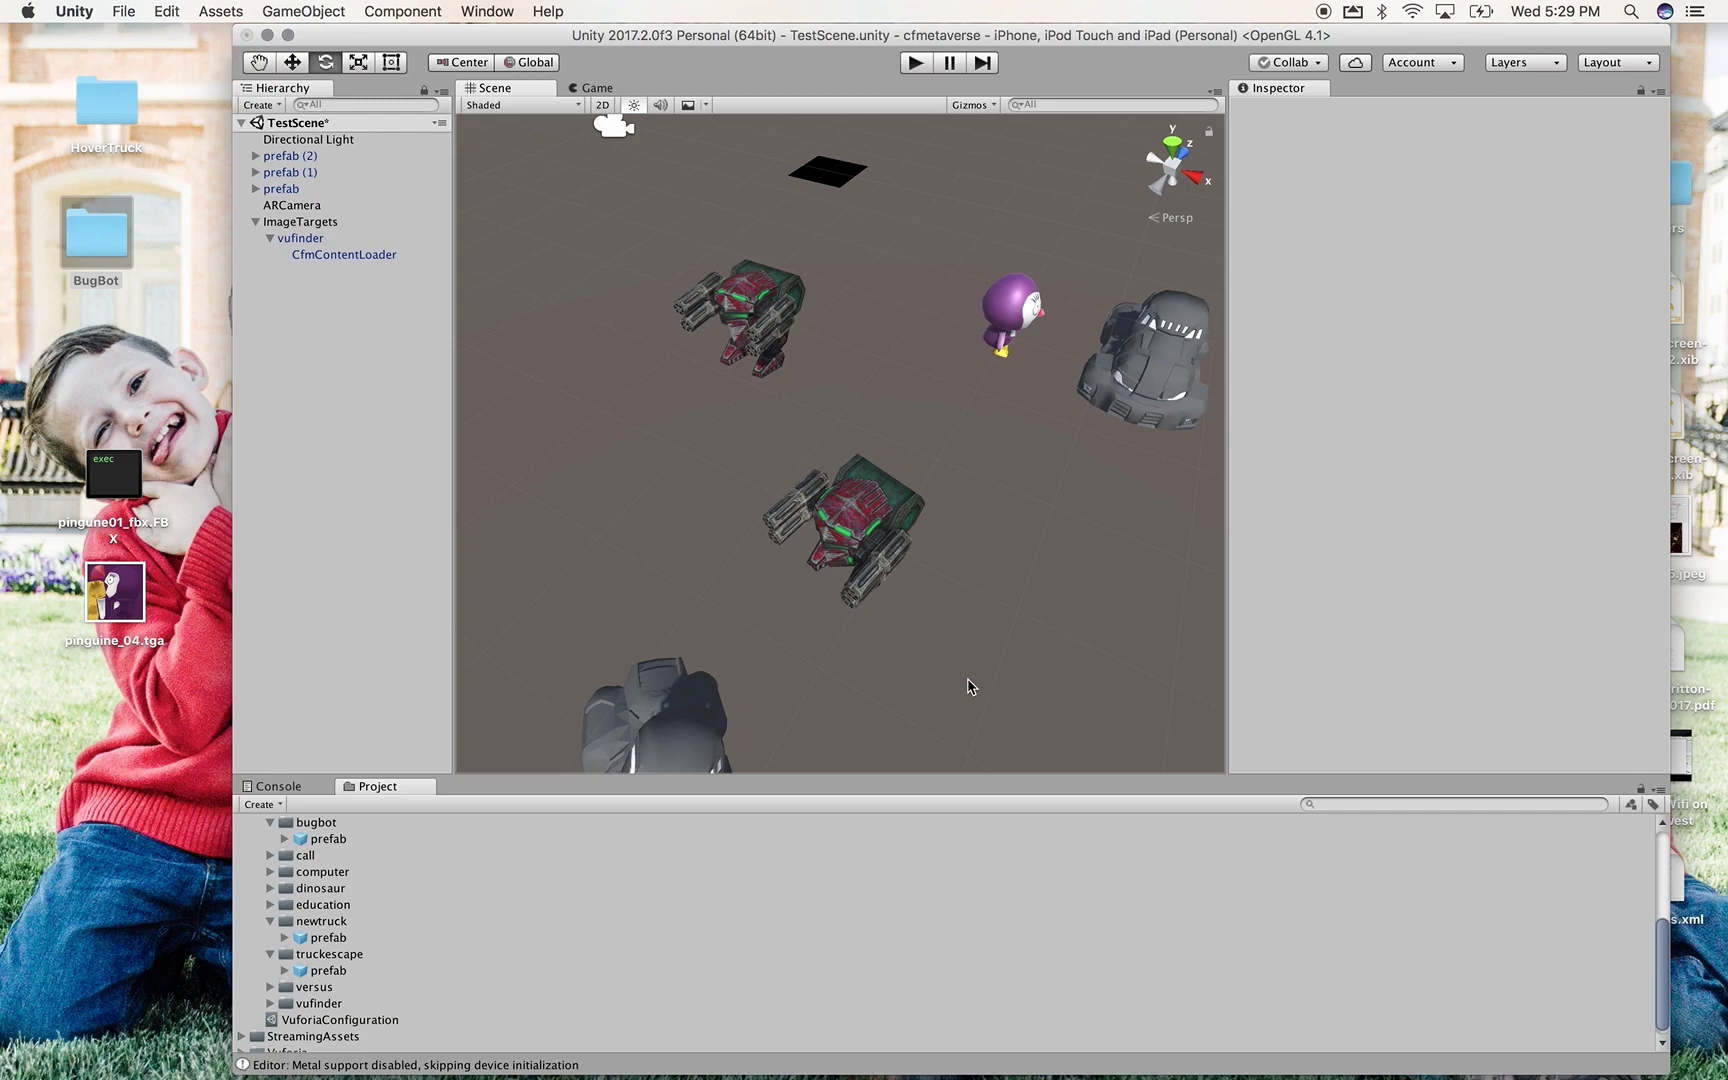
left_click(1003, 330)
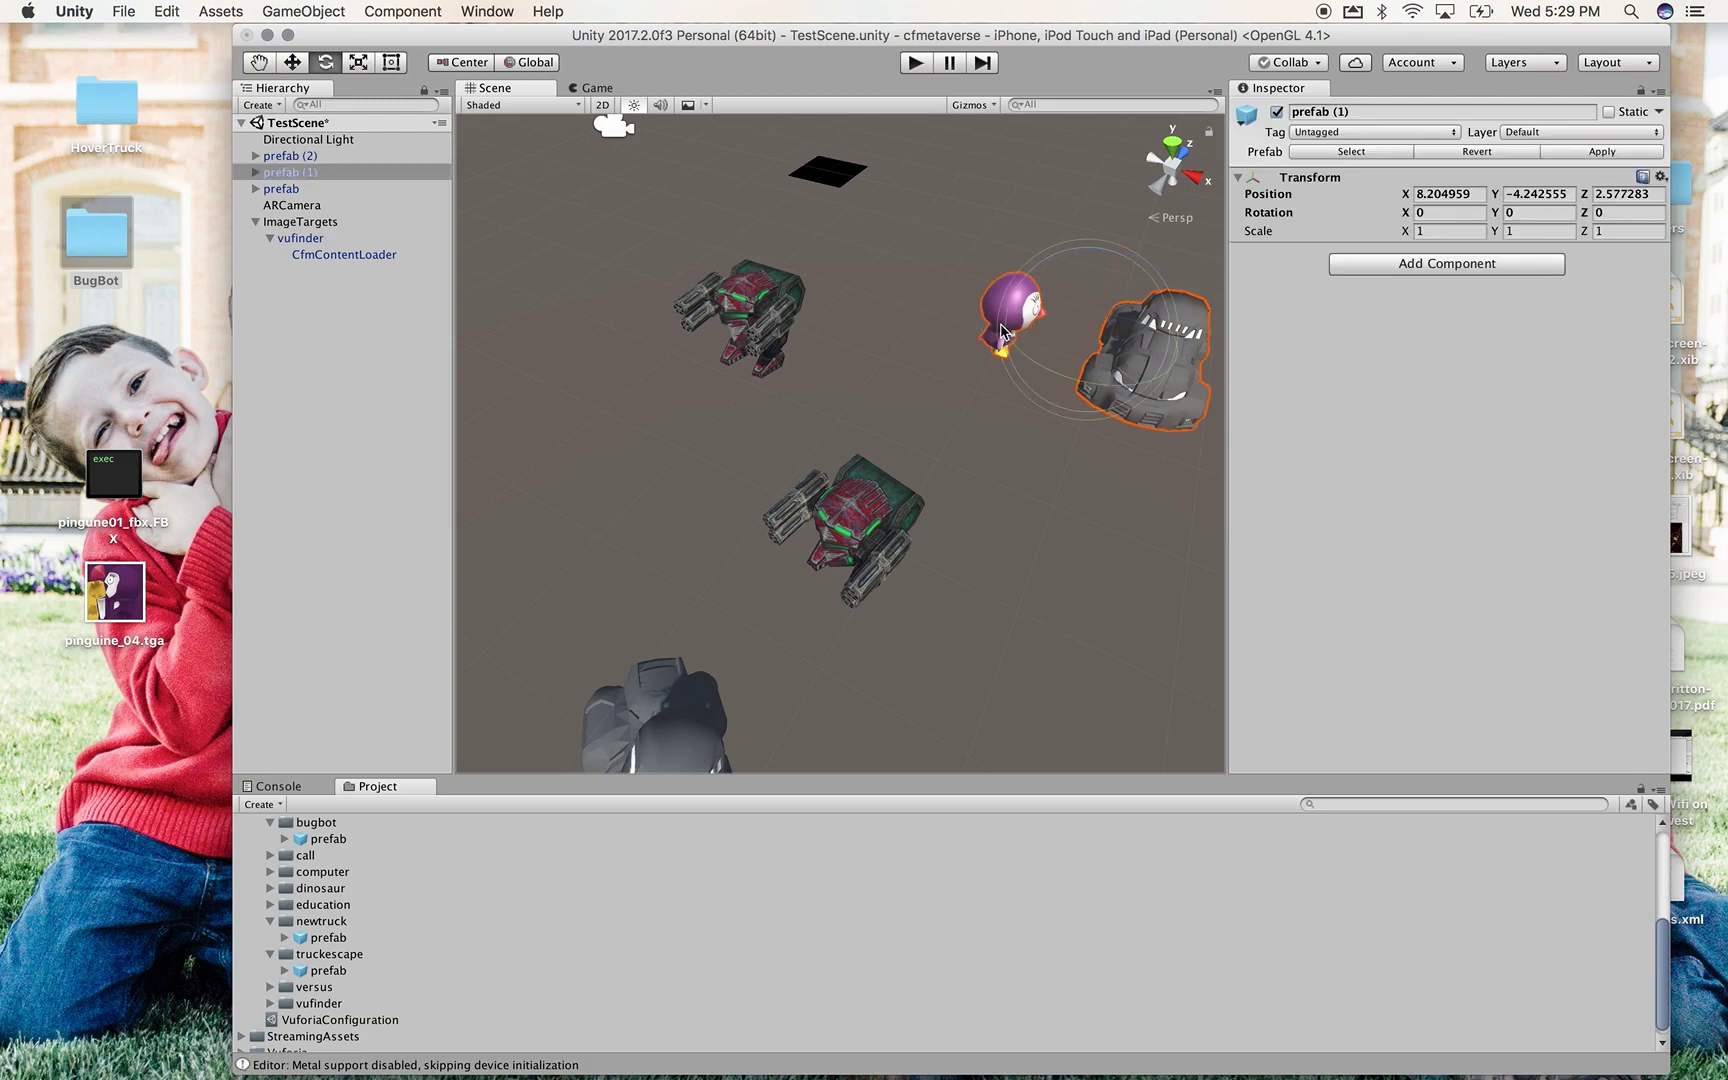
left_click_drag(1018, 437, 1018, 237, "alt")
left_click(1048, 362)
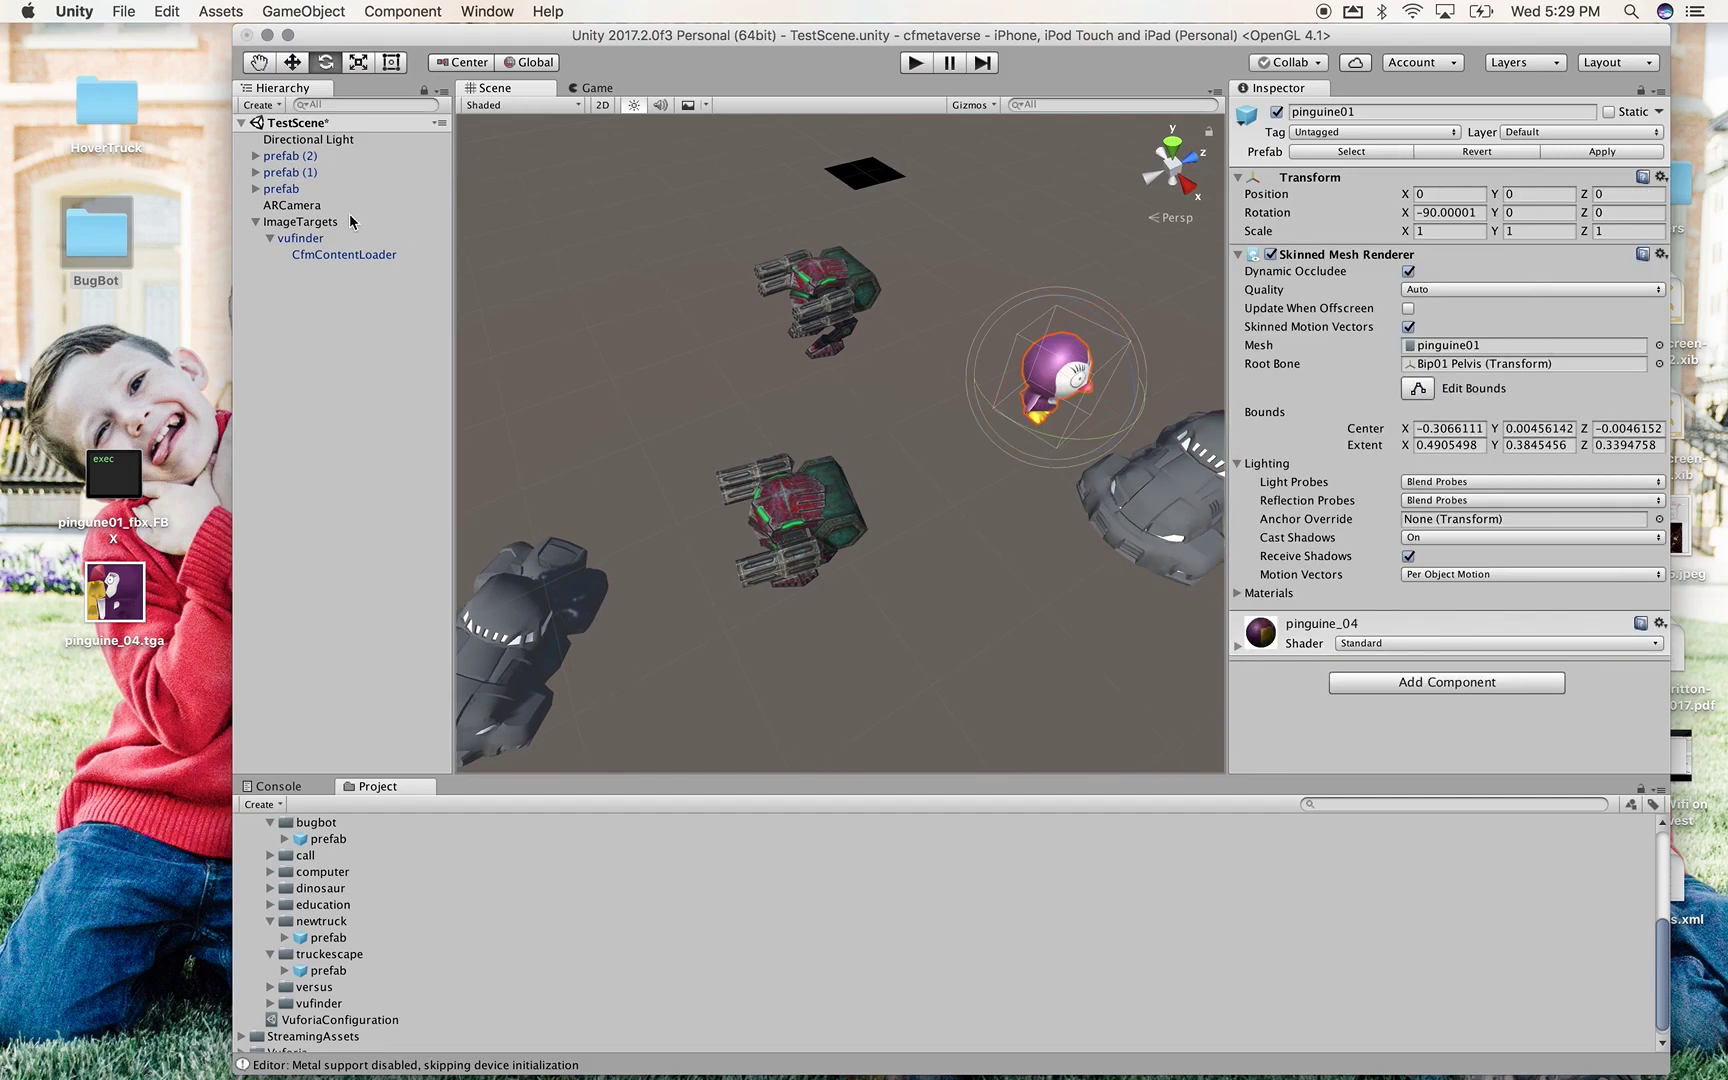
left_click(256, 157)
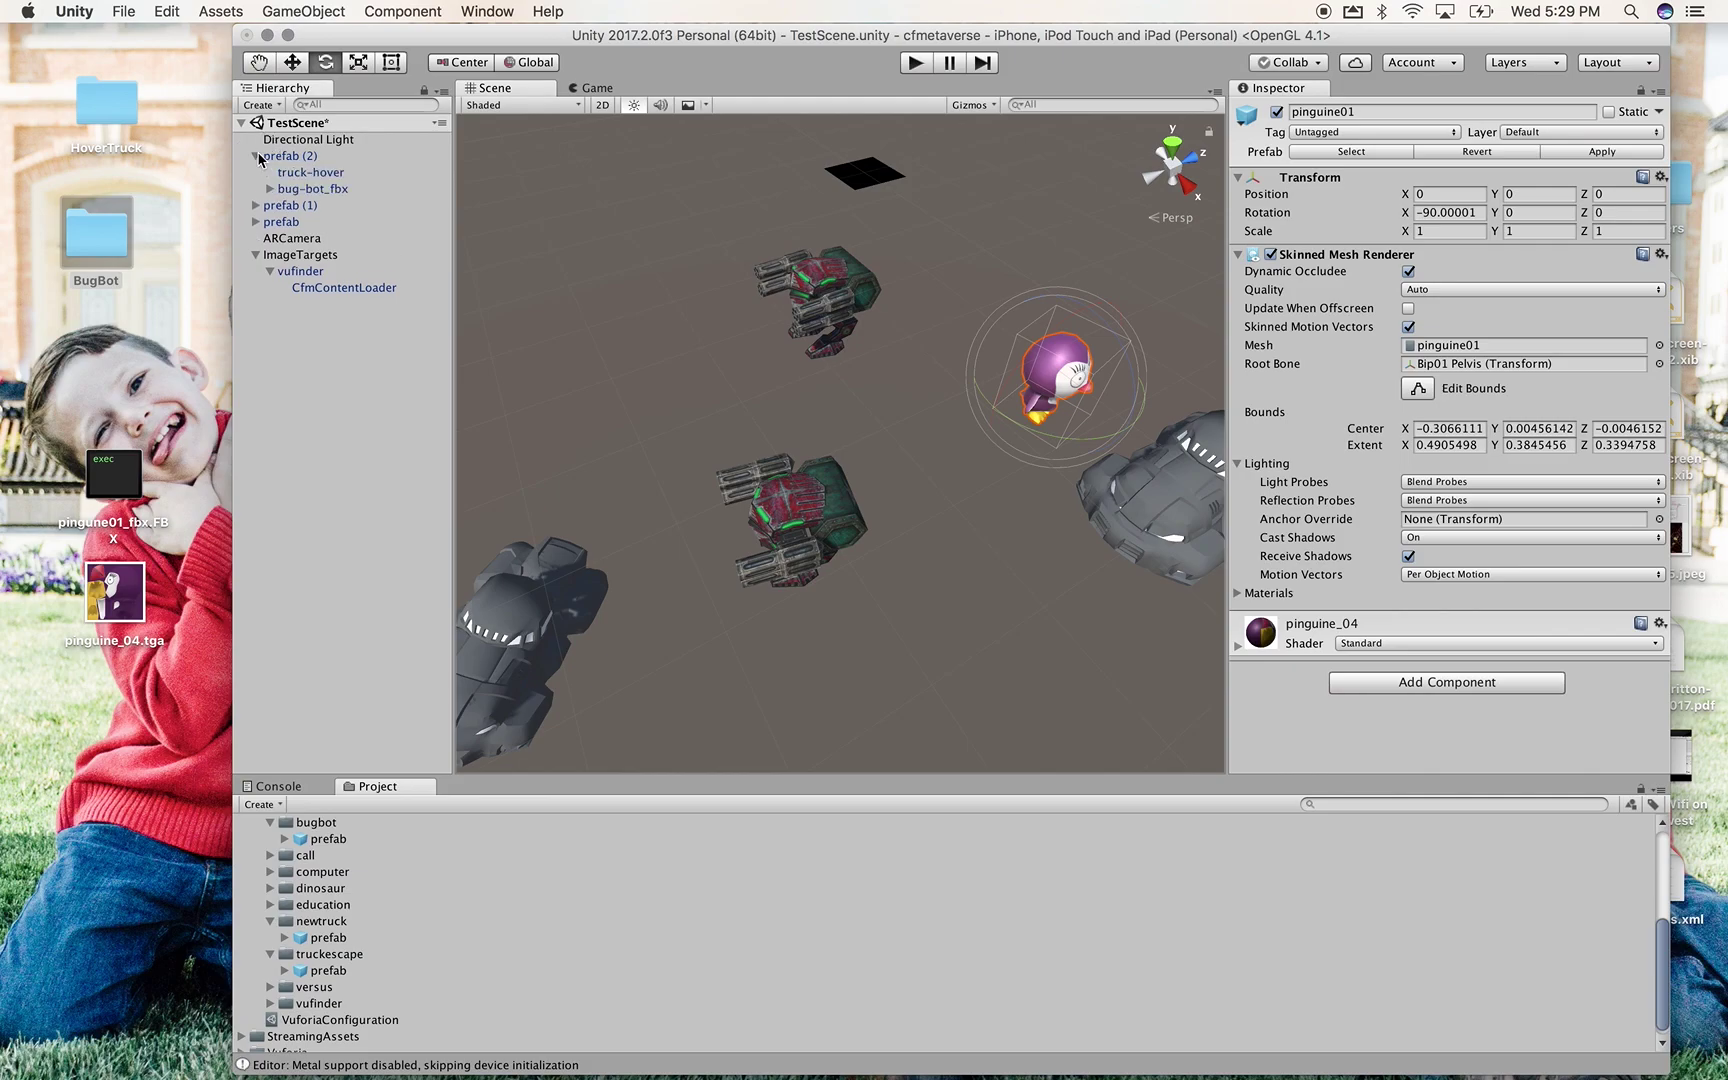
left_click(256, 206)
left_click(313, 222)
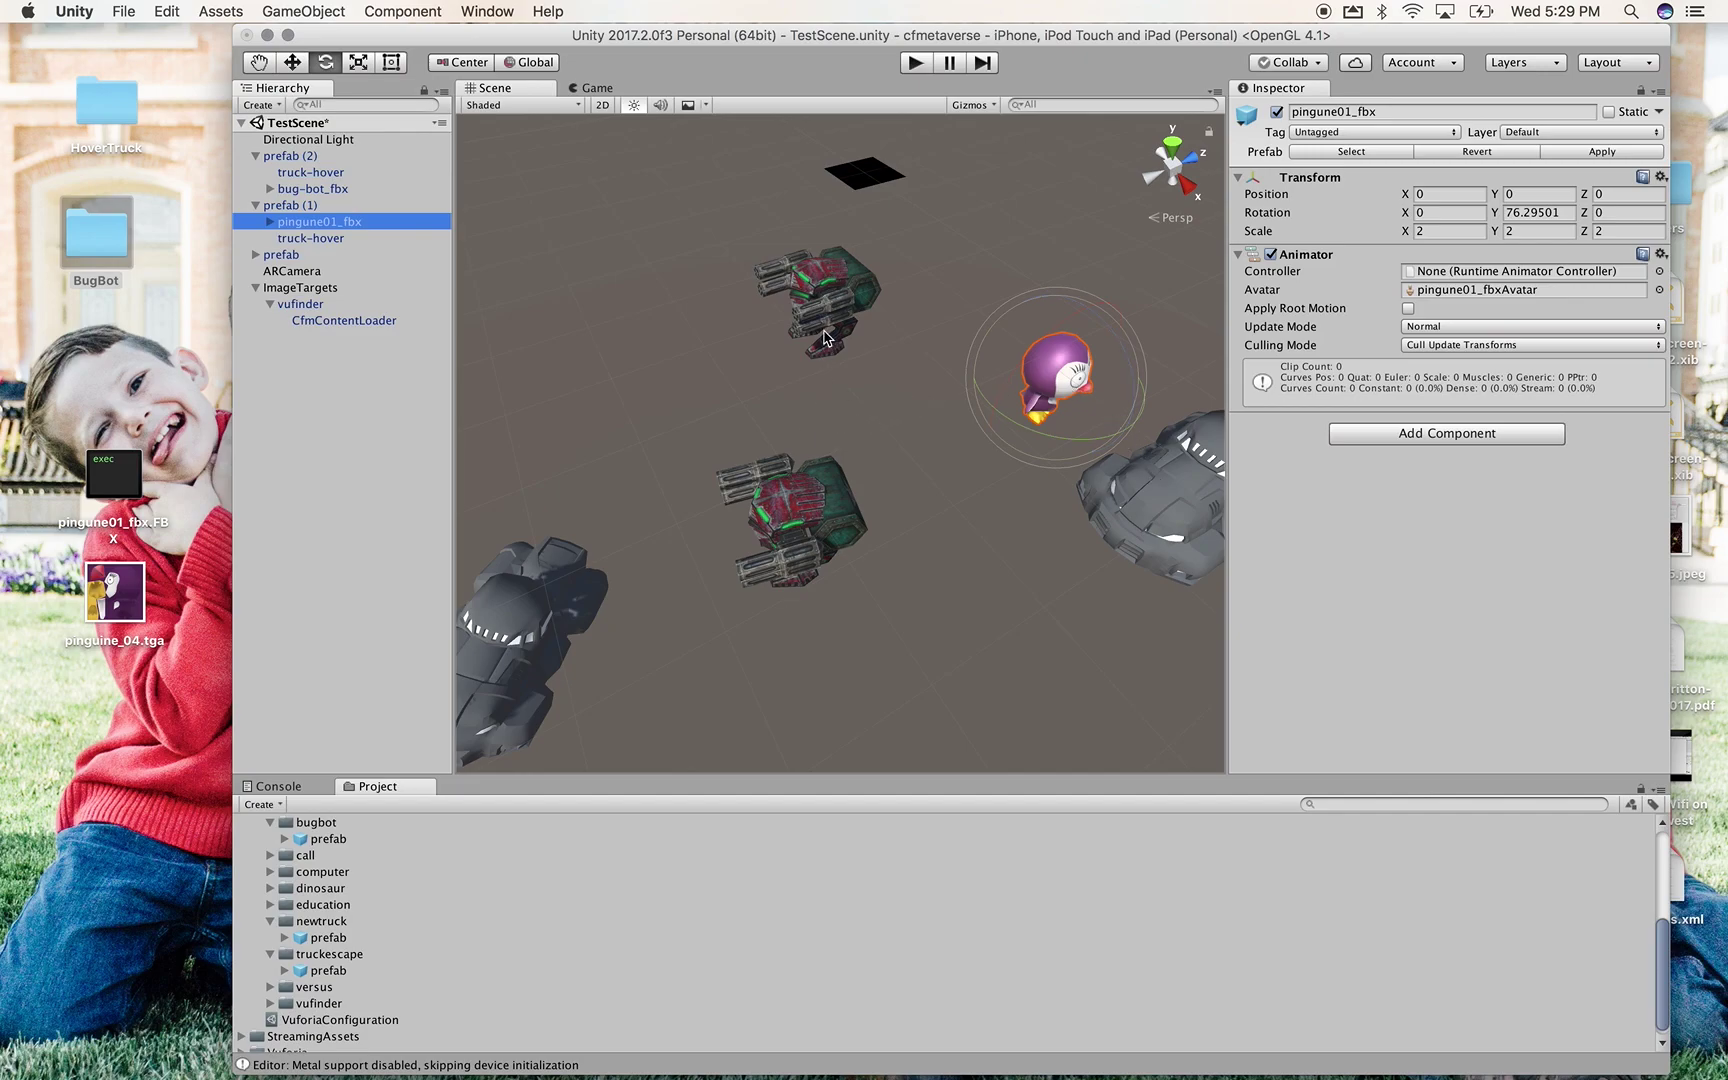
Tilt the bug-bots: prefab (2) to Z 3.938, bug-bot_fbx to 2.894, 12.571, 3.268
left_click(827, 300)
left_click_drag(820, 298, 962, 225)
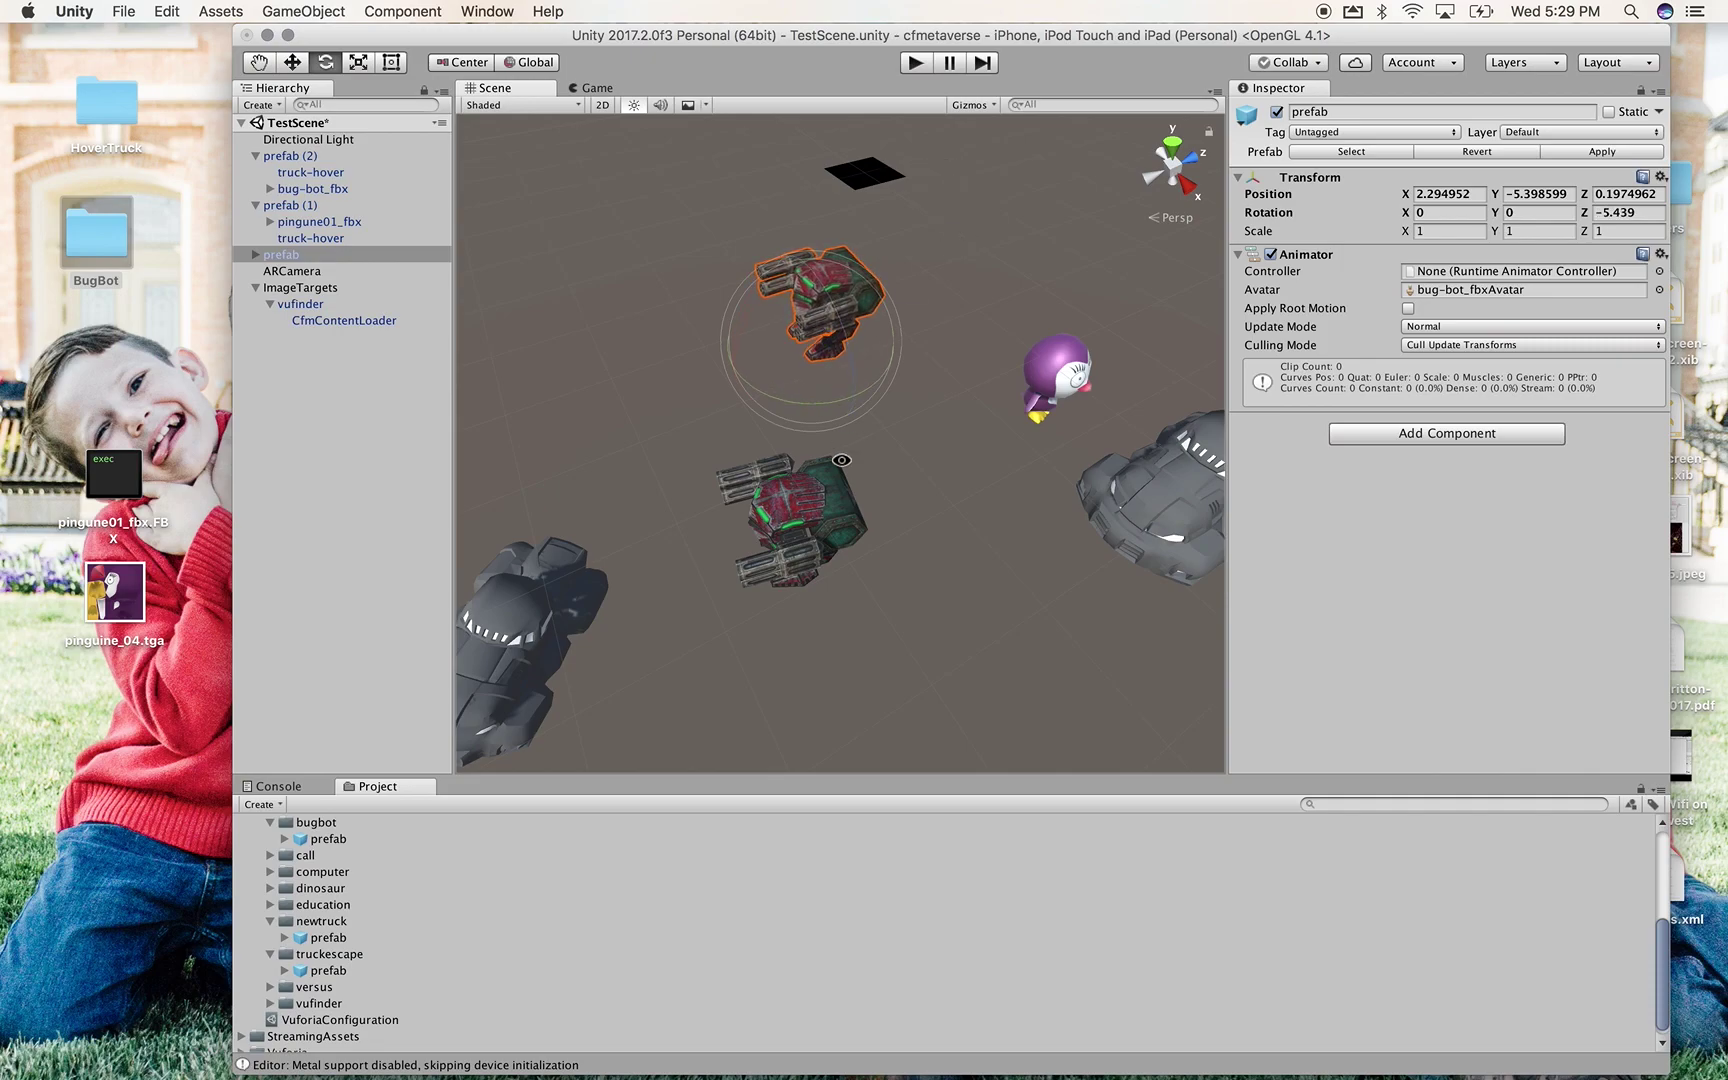
left_click(880, 580)
left_click(826, 545)
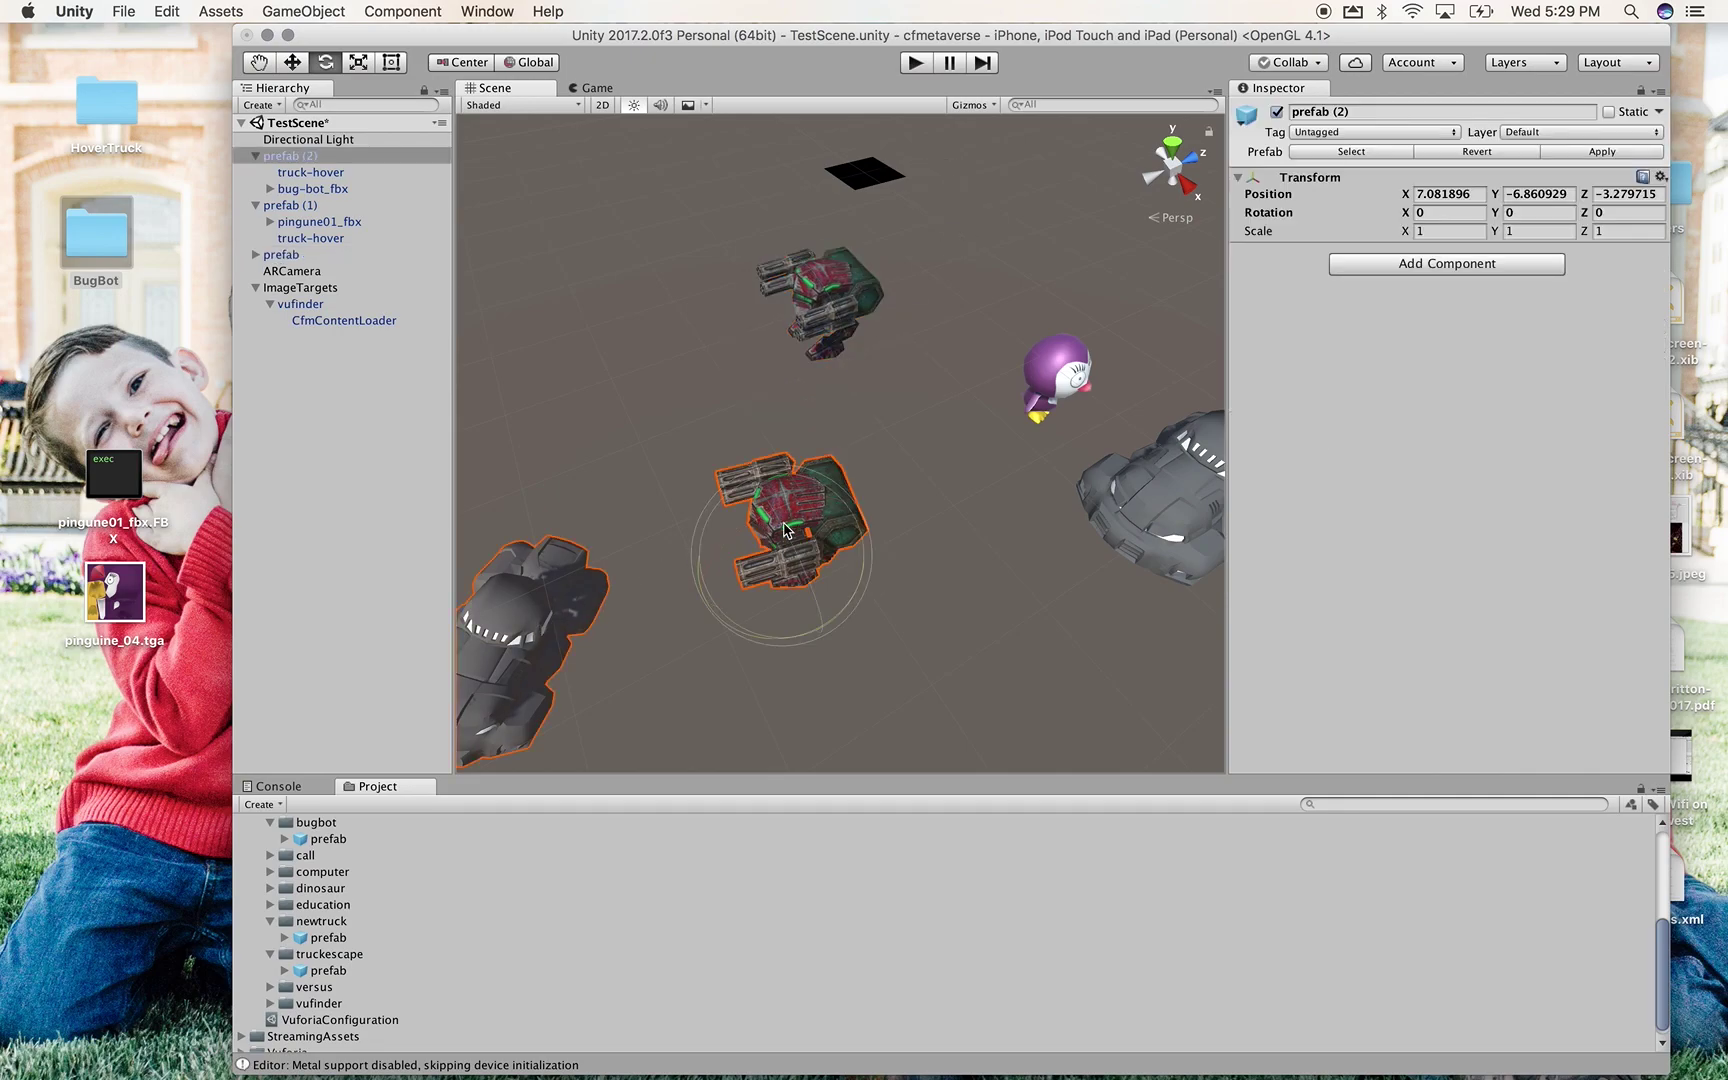
left_click_drag(788, 532, 777, 535)
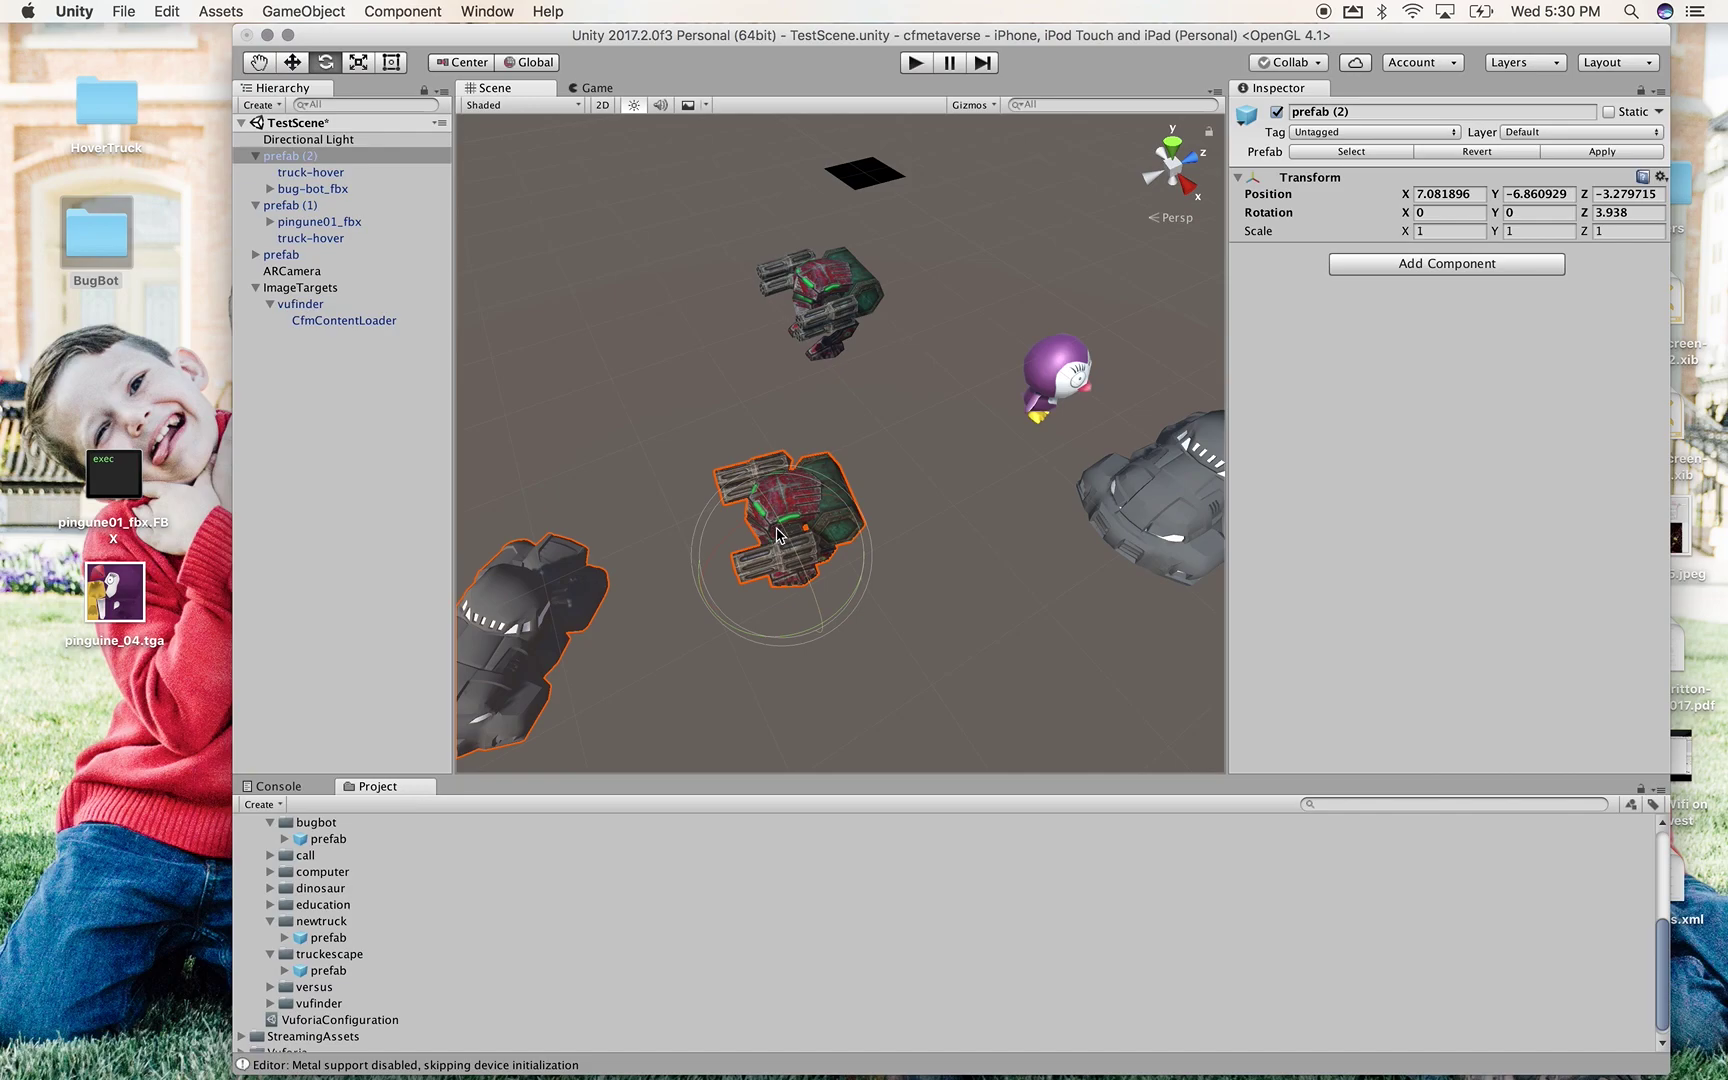
left_click(319, 190)
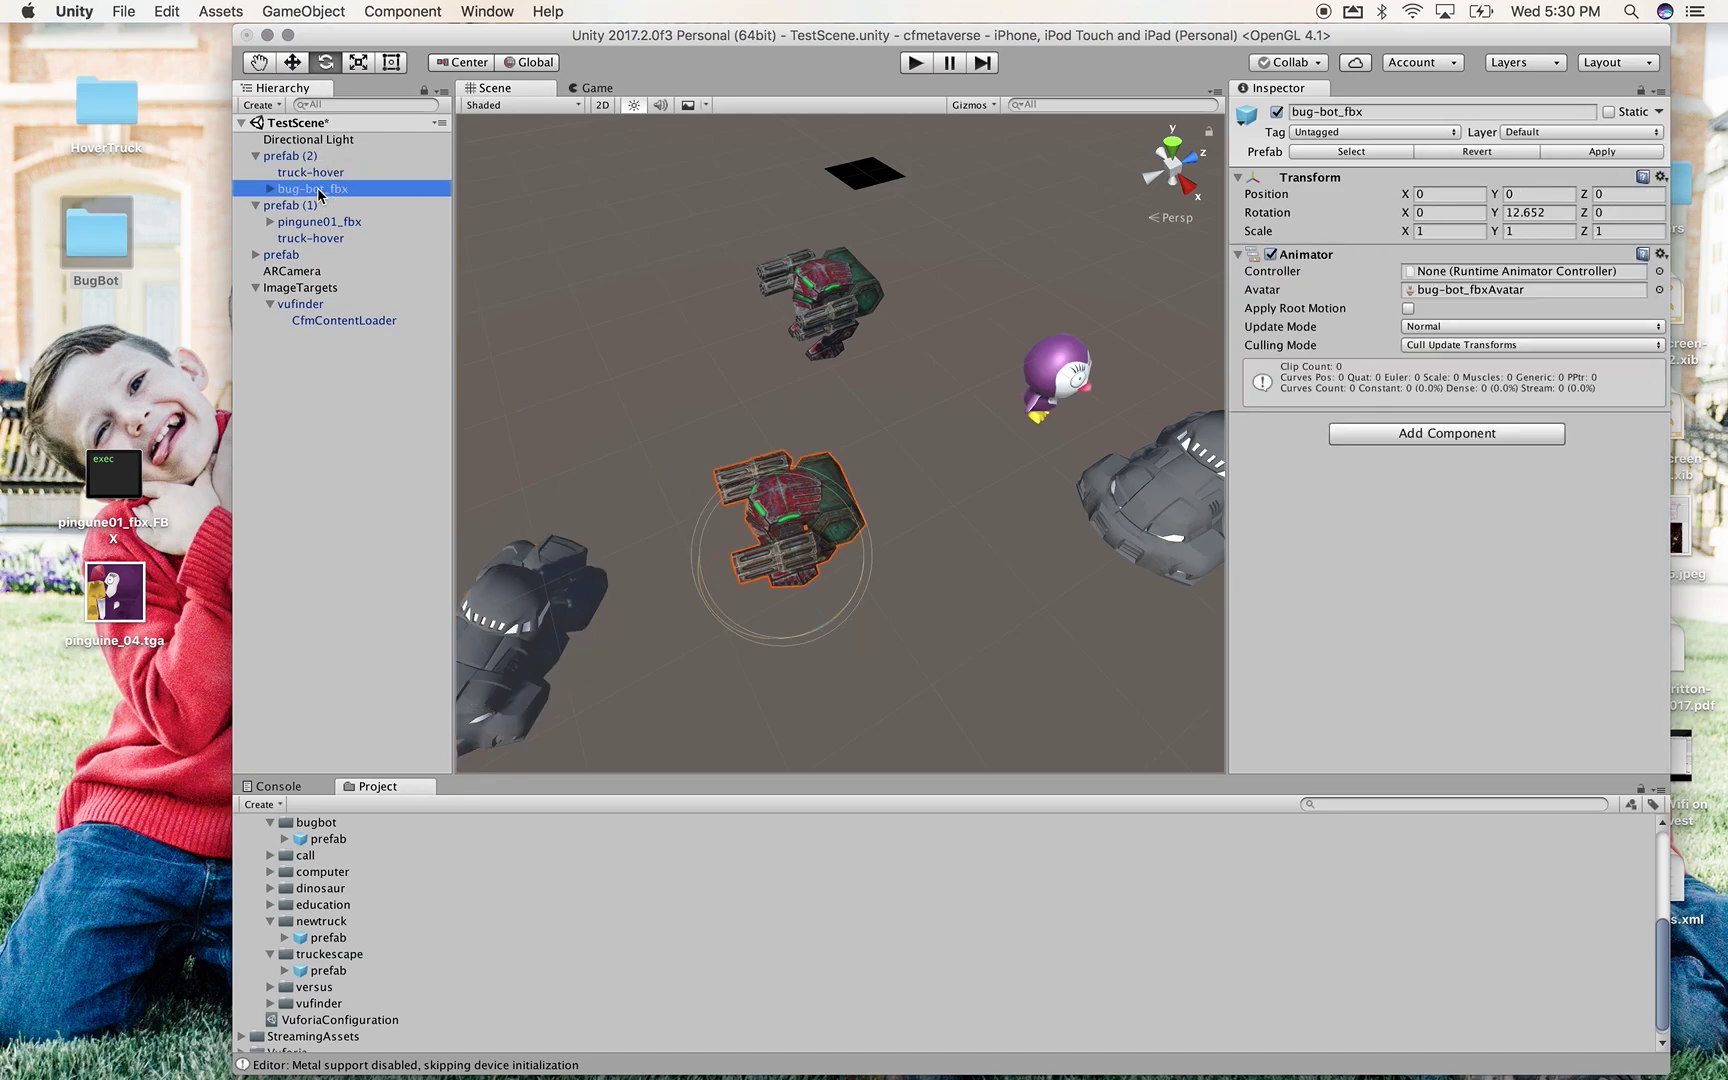
left_click_drag(766, 534, 814, 230)
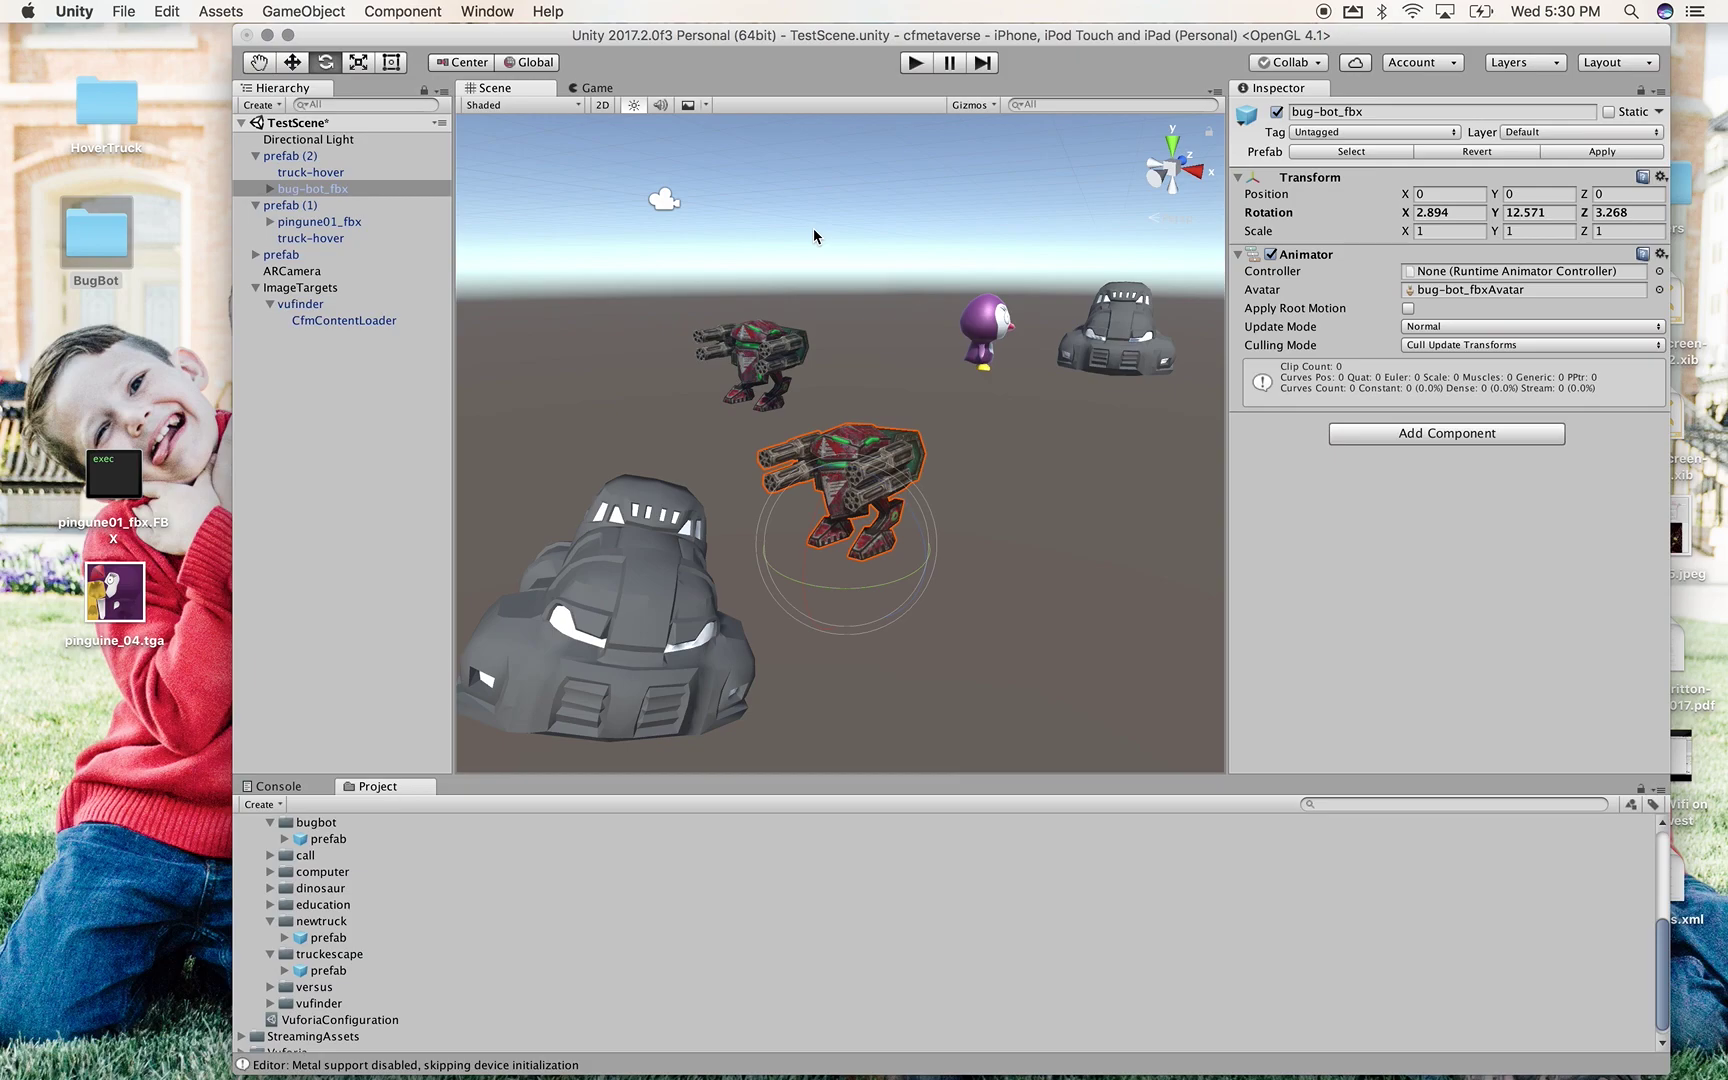